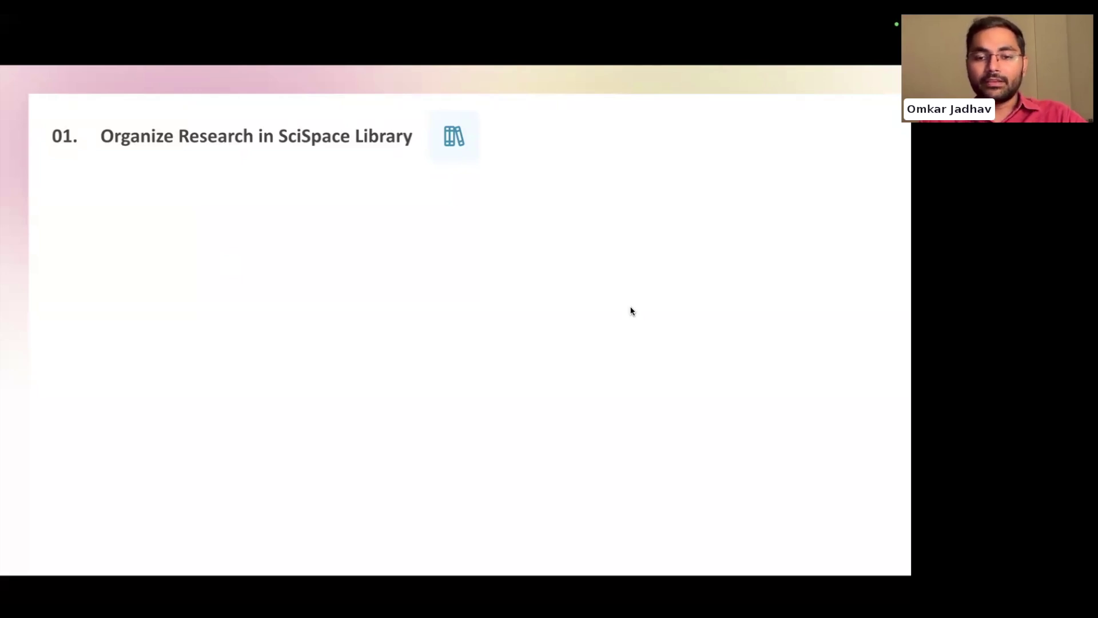
Switch from the presentation slide to SciSpace in the browser and open My Library.
key("Right")
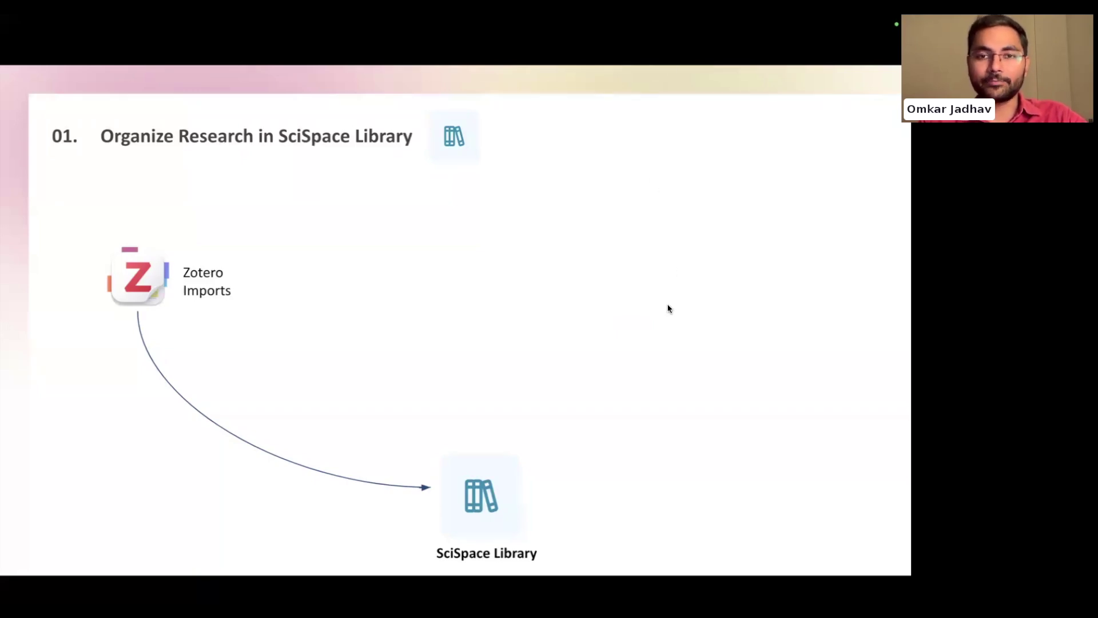
key("ctrl+Right")
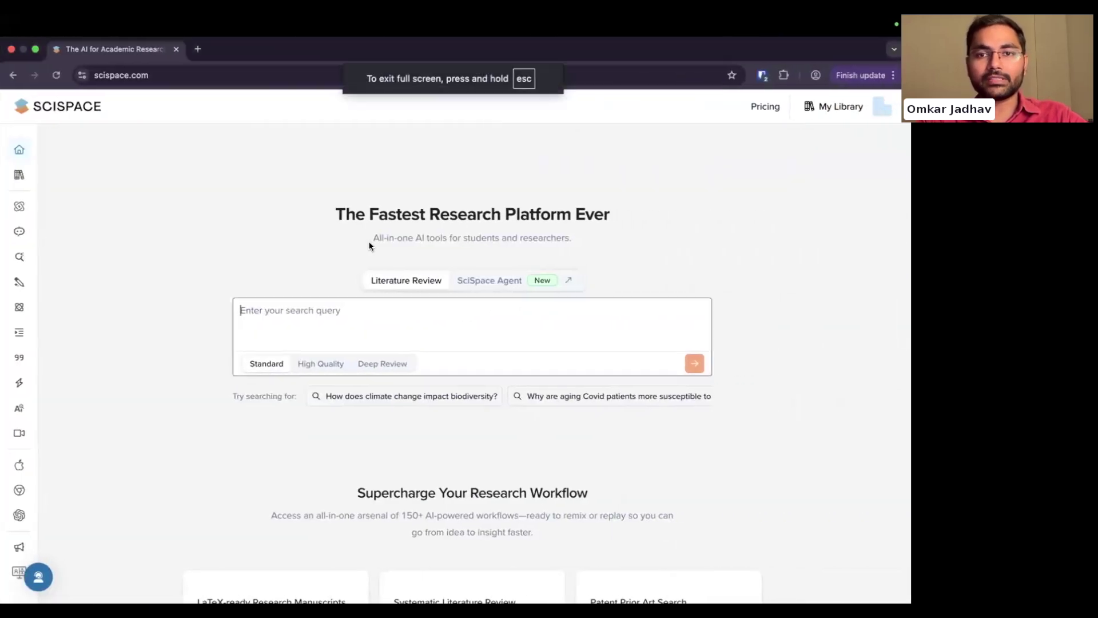
left_click(110, 77)
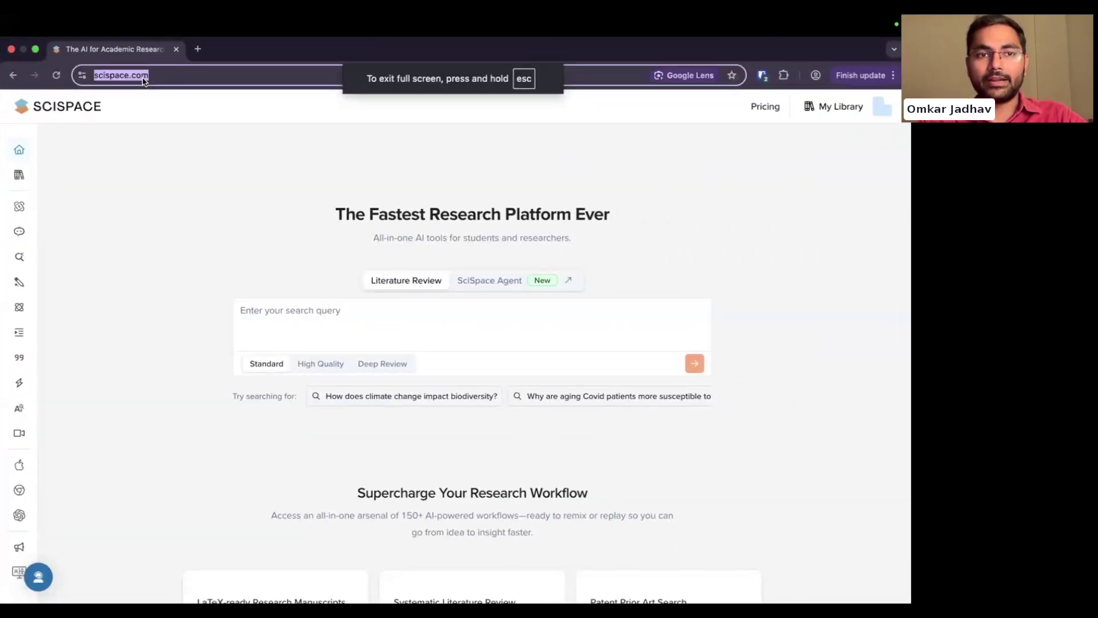
left_click(189, 163)
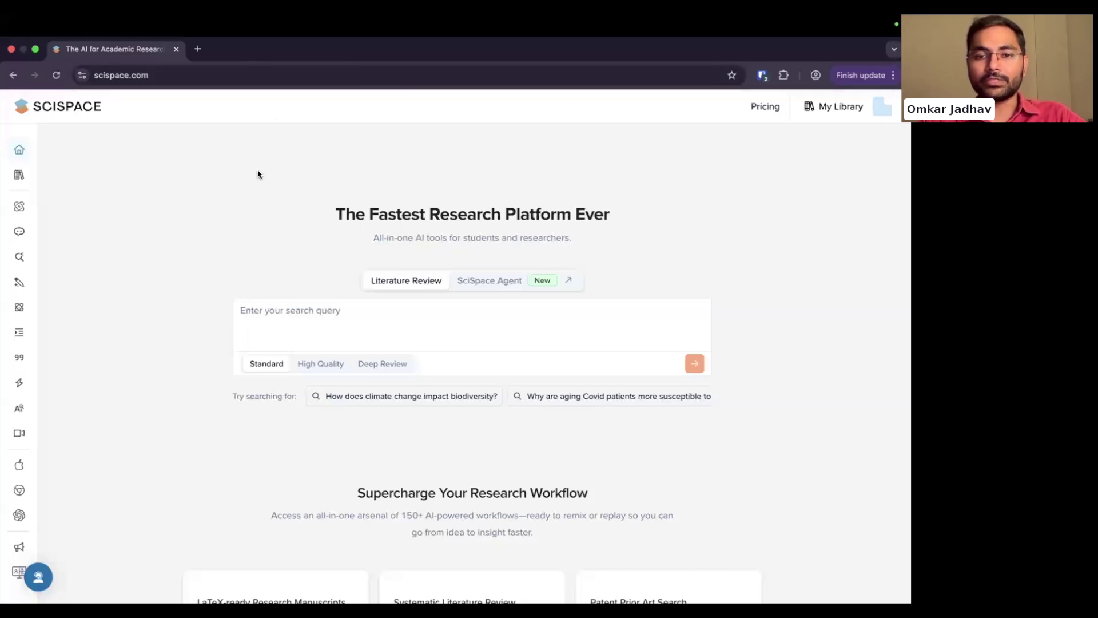
left_click(833, 108)
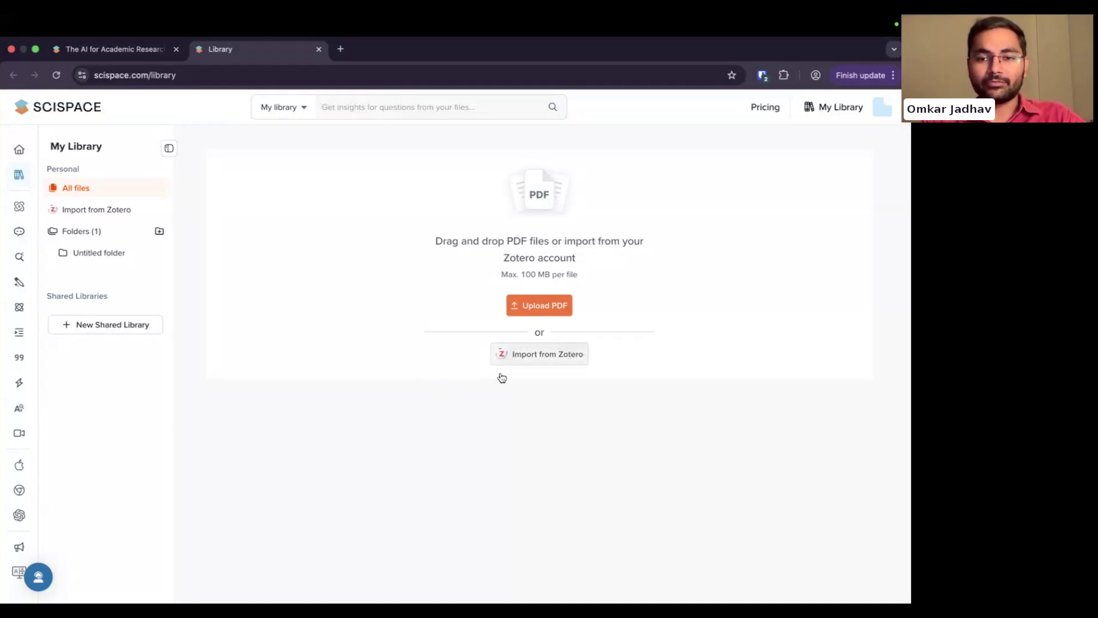
Import the Microplastics collection from Zotero into the library.
left_click(532, 362)
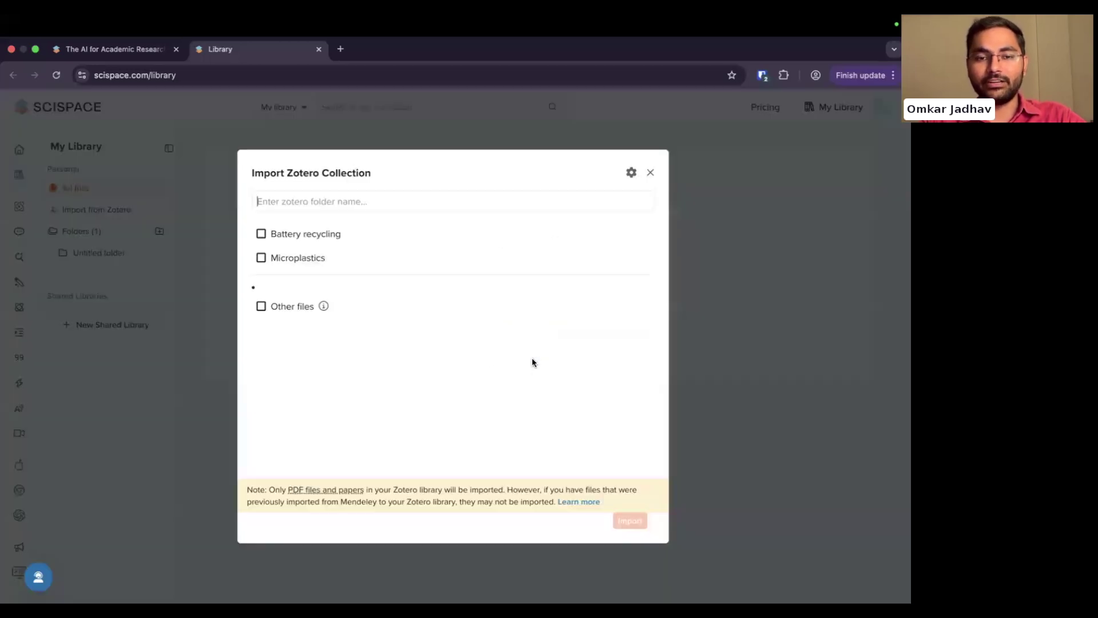
left_click(262, 259)
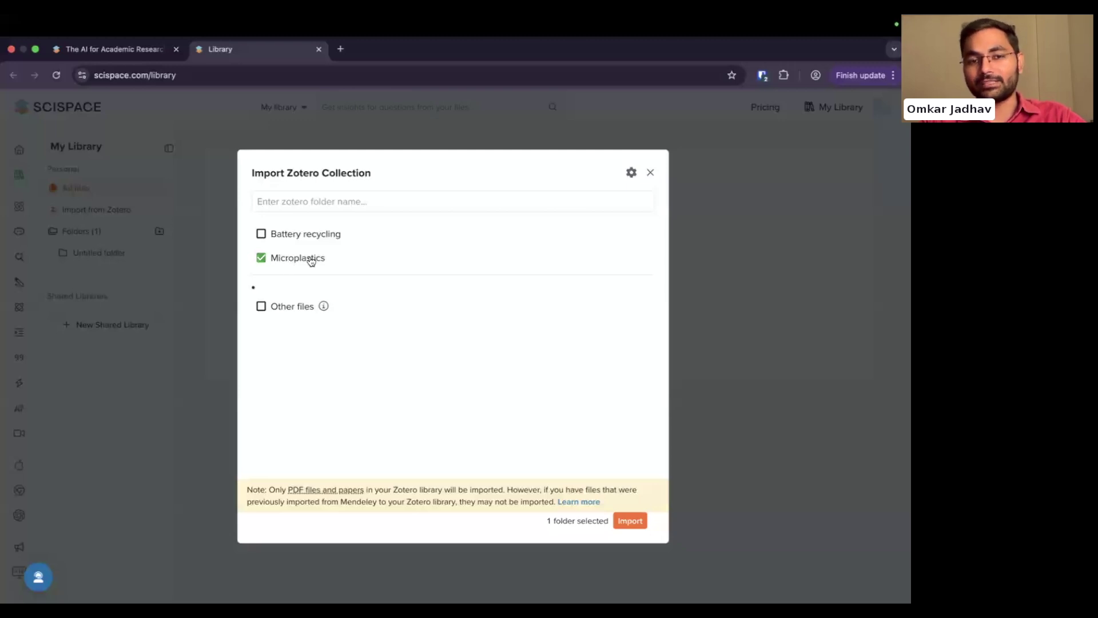
left_click(634, 520)
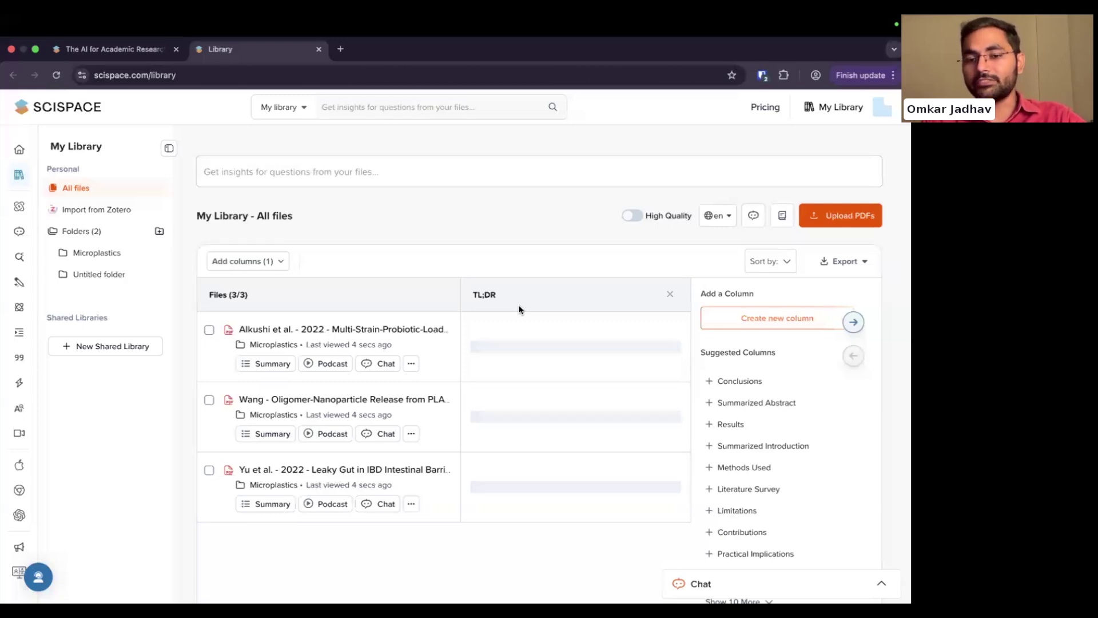
Look through the imported papers and their TL;DR summaries in the All files table.
scroll(555, 371, "down", 4)
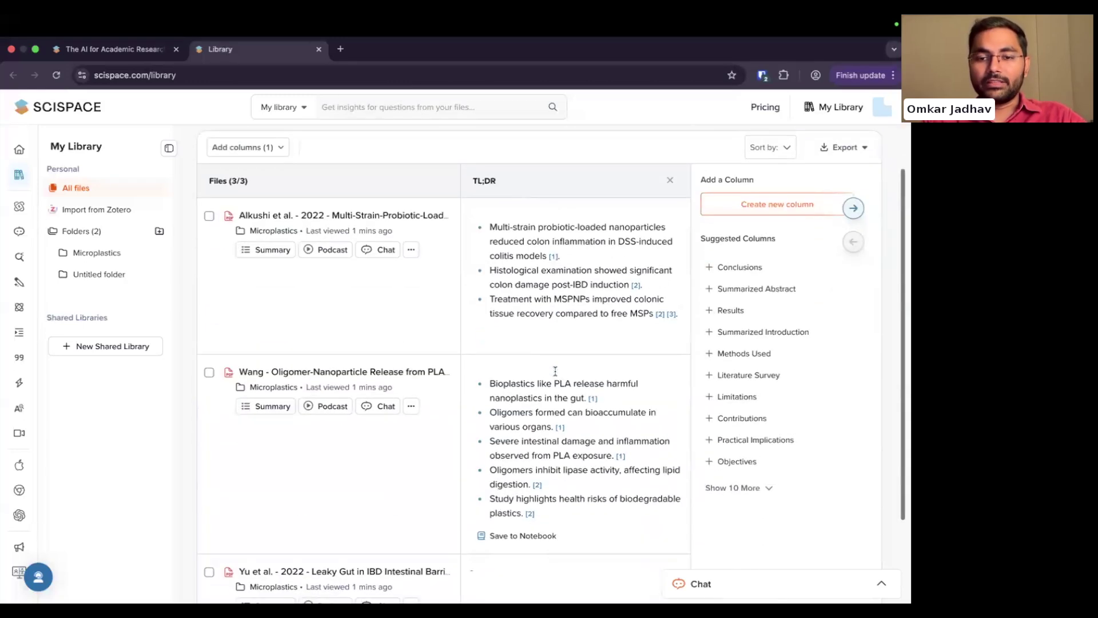
scroll(556, 385, "up", 2)
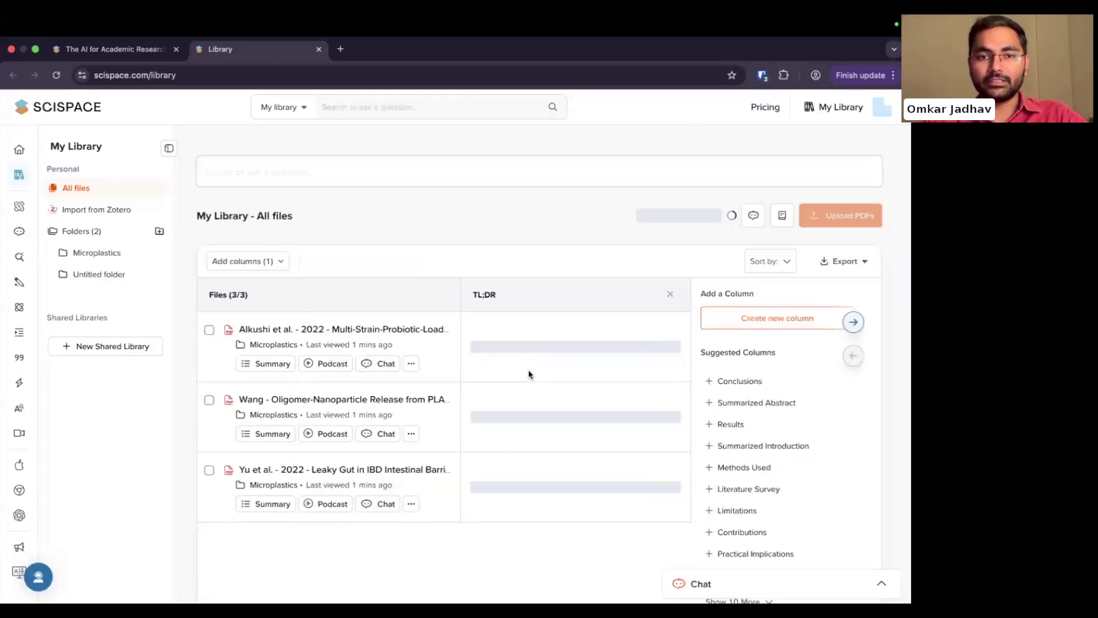
scroll(528, 370, "down", 3)
scroll(528, 371, "up", 4)
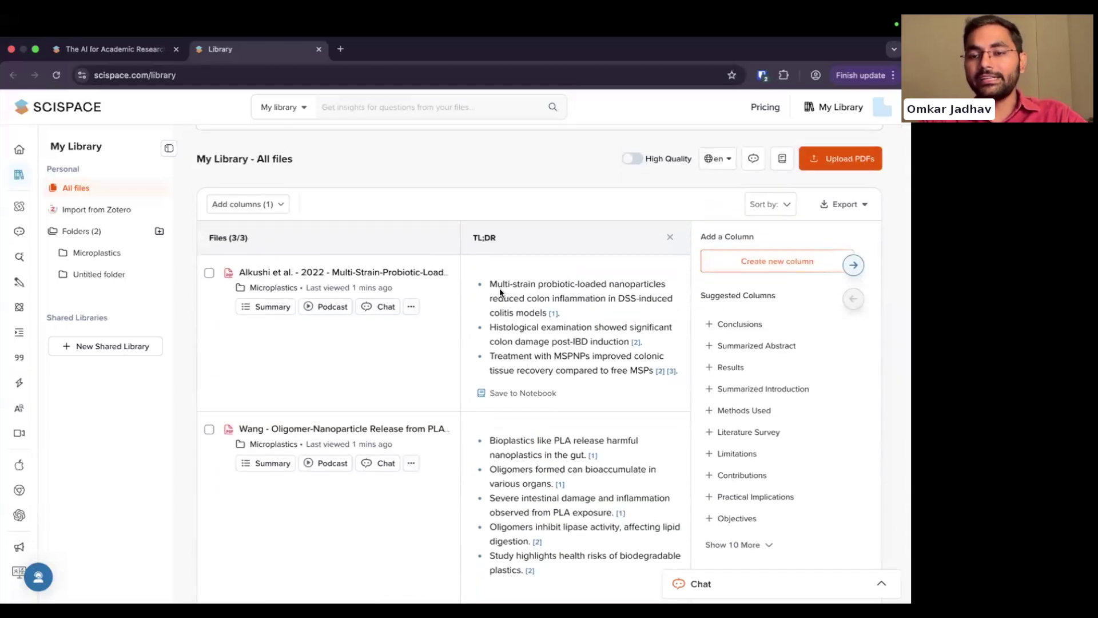
scroll(500, 292, "down", 4)
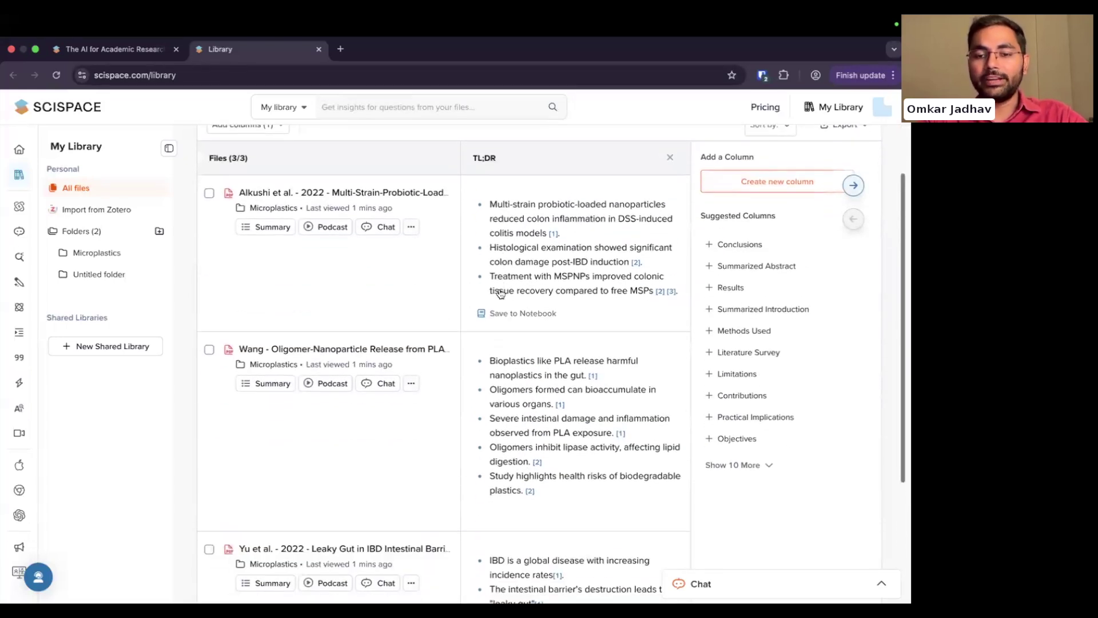
scroll(499, 288, "up", 4)
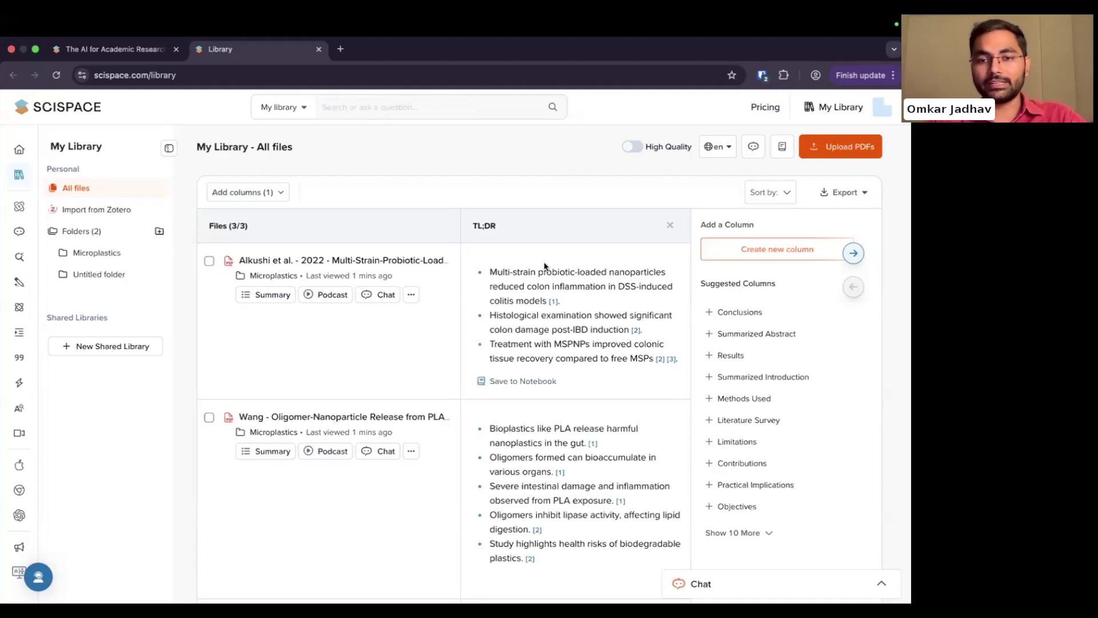
Switch to the presentation and reveal the PDF Uploads item on the library slide.
key("super+Tab")
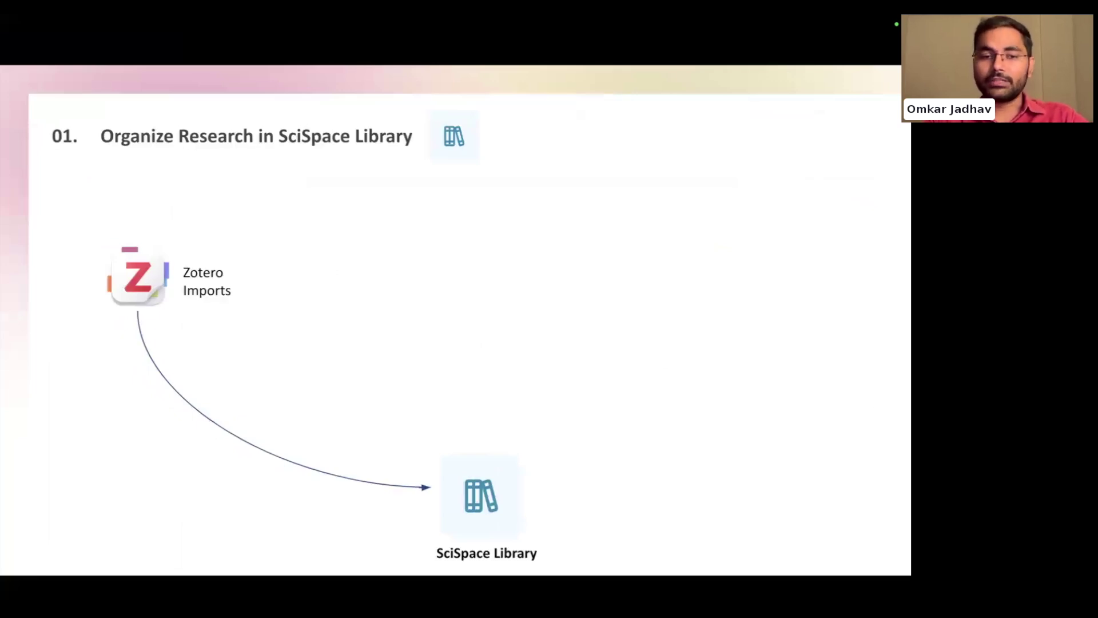
key("Right")
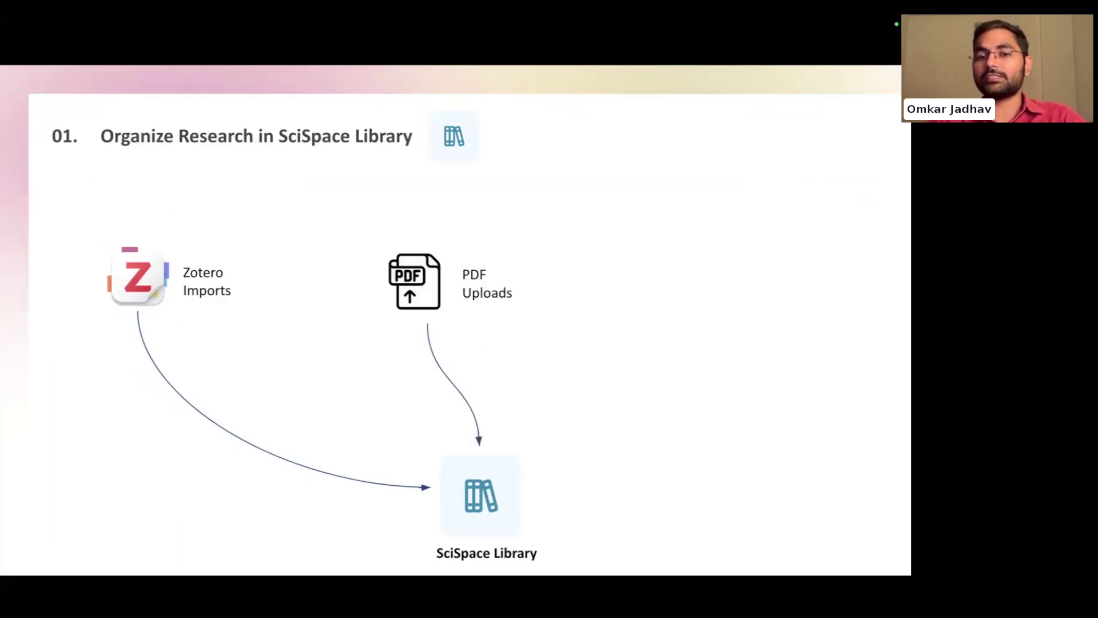
Back in SciSpace, upload the intestinal-barrier PDF from the Microplastics New folder in Downloads into the Microplastics collection.
key("ctrl+Right")
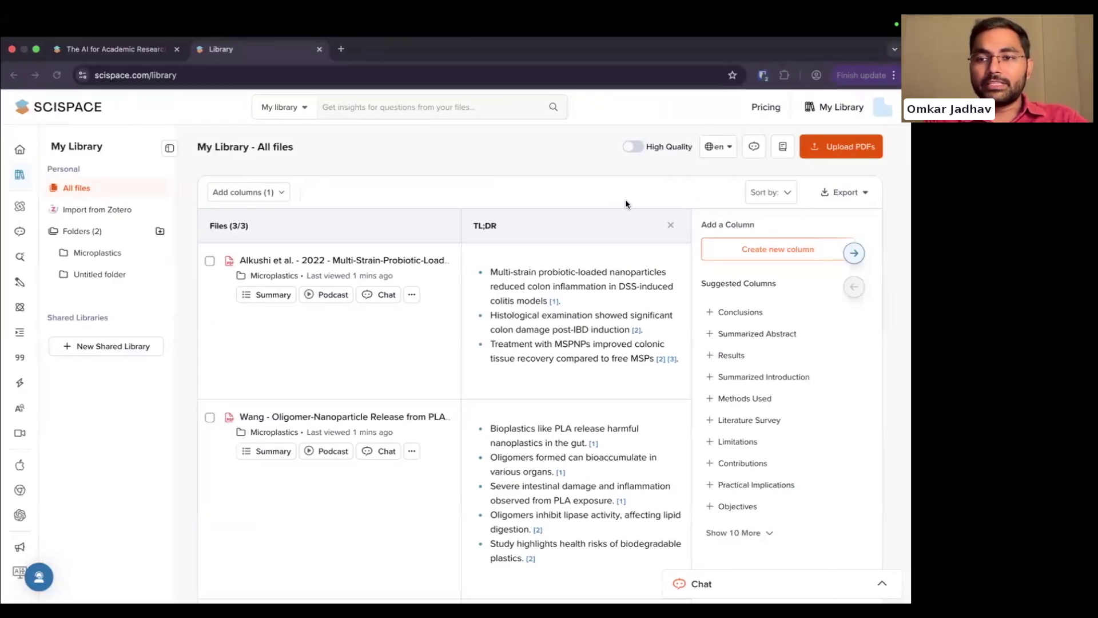
left_click(820, 149)
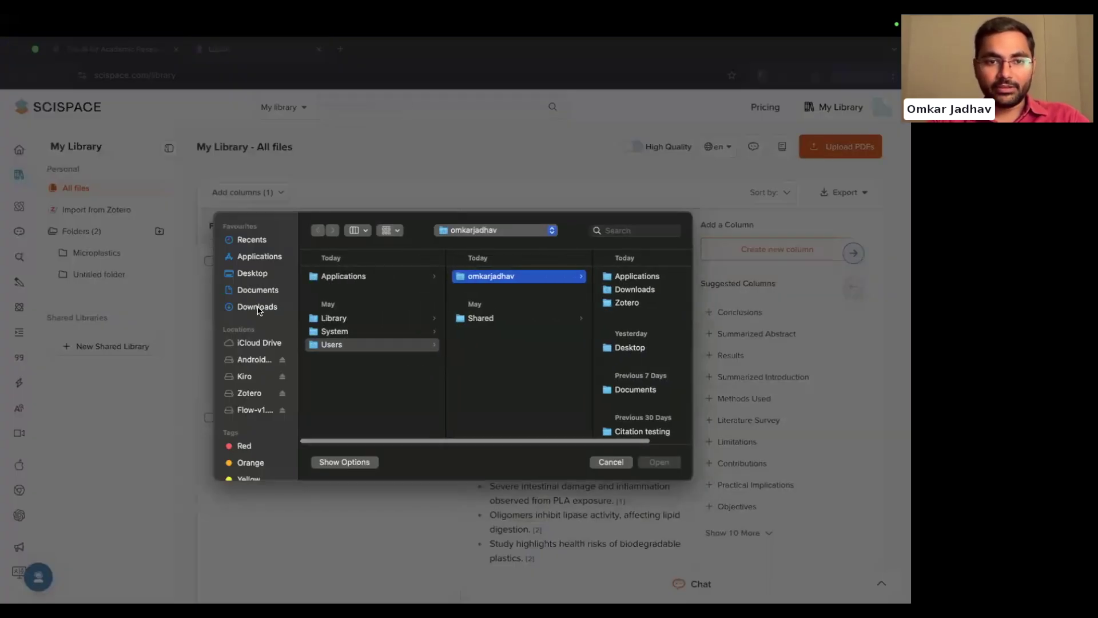
left_click(258, 307)
scroll(380, 400, "down", 5)
scroll(387, 382, "up", 1)
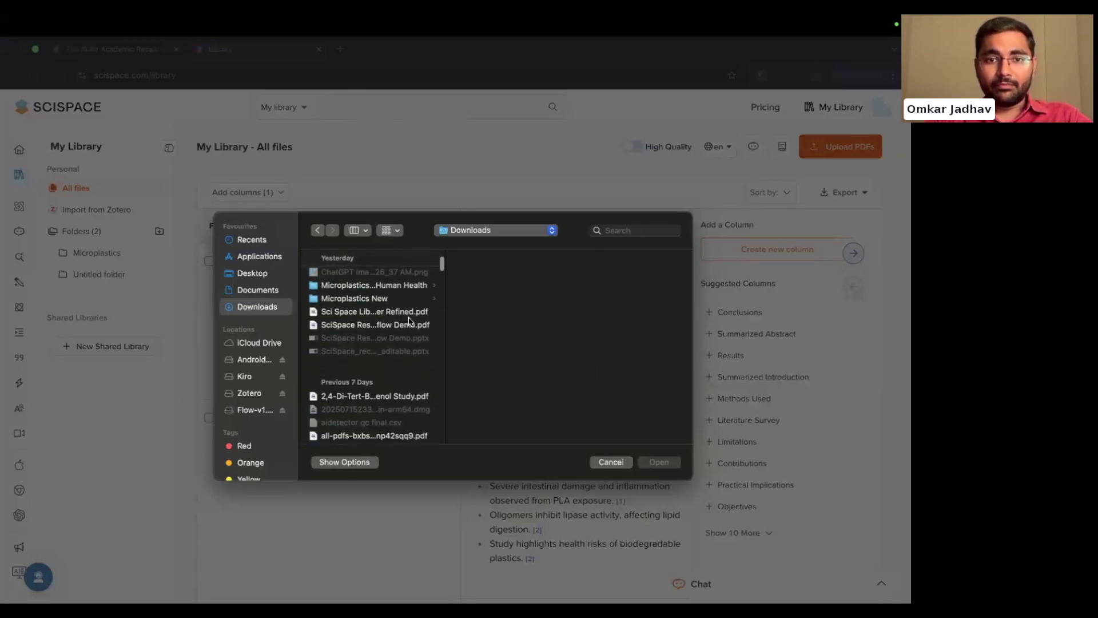
left_click(397, 299)
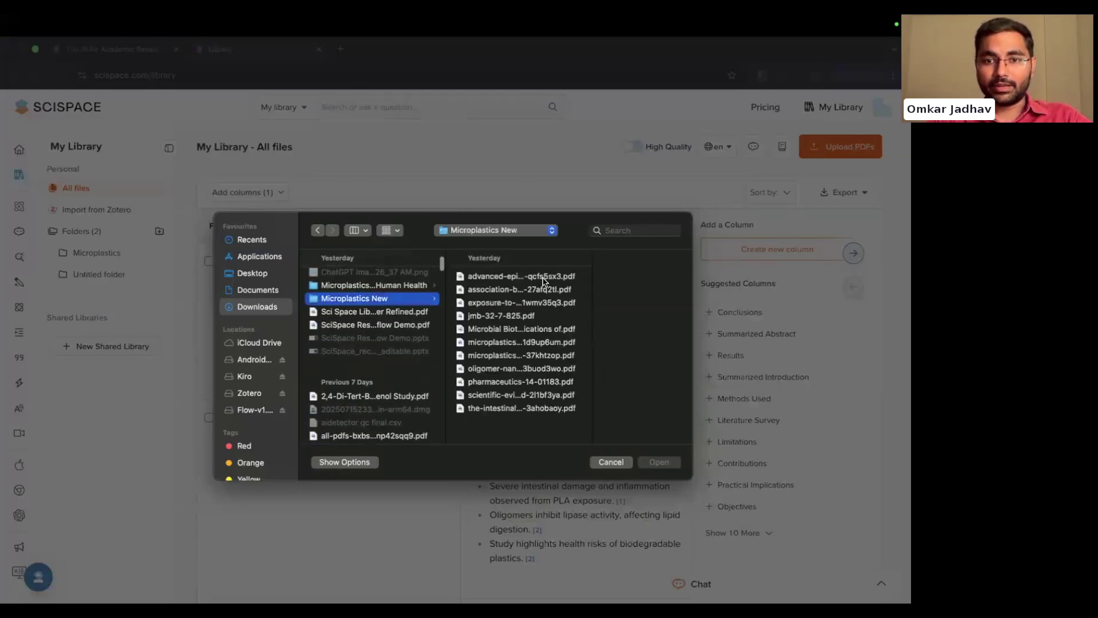
left_click(509, 409)
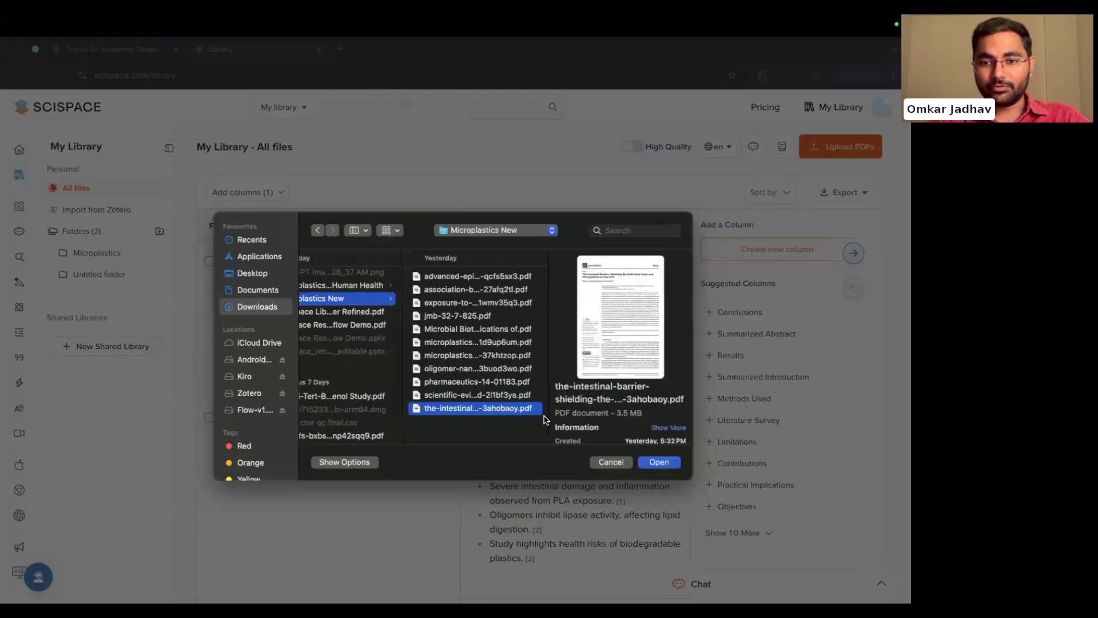
left_click(661, 464)
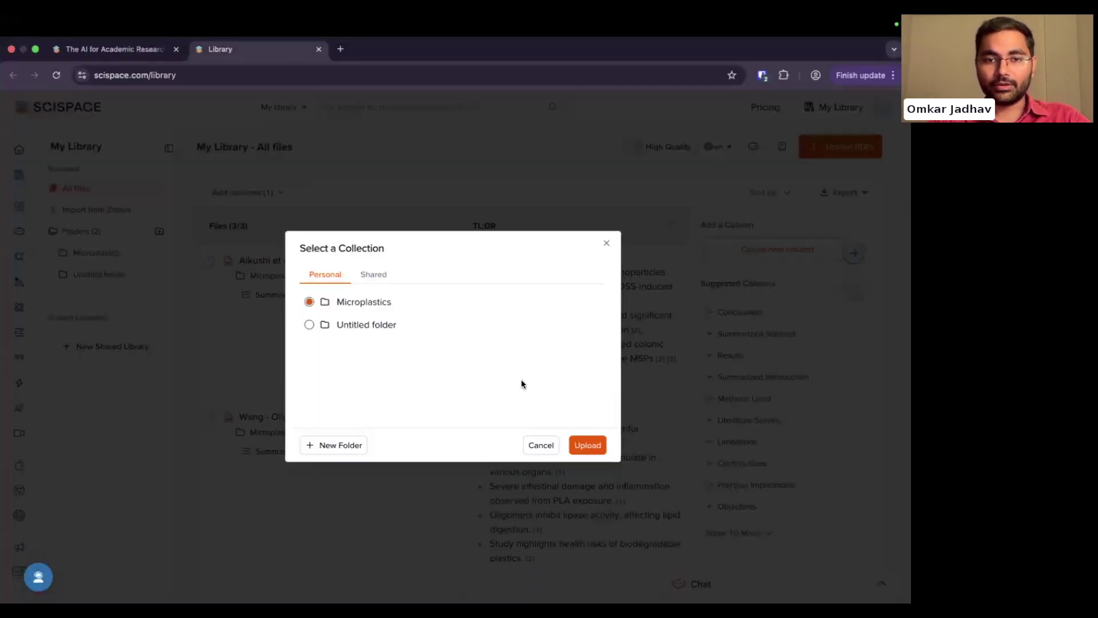
left_click(589, 447)
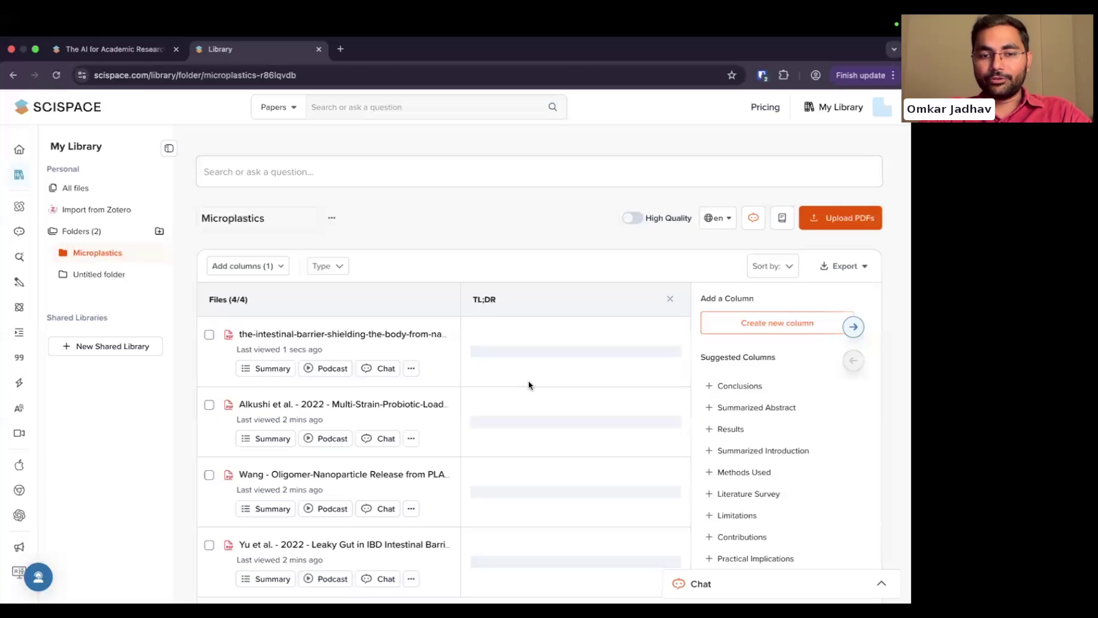
Check the TL;DR summary of the uploaded intestinal-barrier paper and reload the Microplastics folder page.
scroll(529, 384, "down", 2)
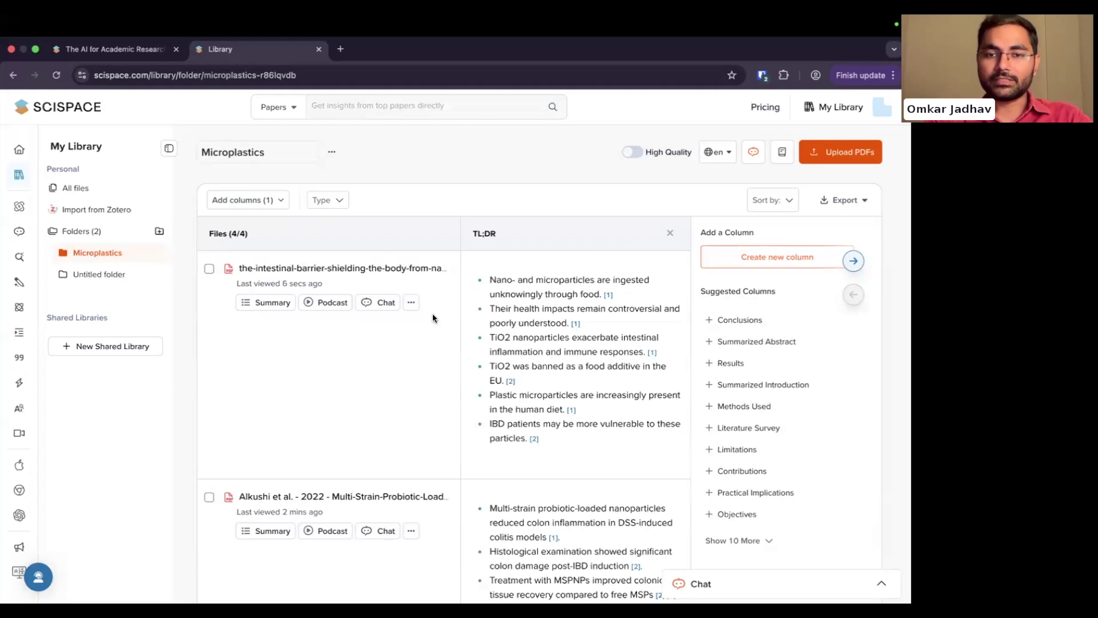
scroll(433, 318, "up", 1)
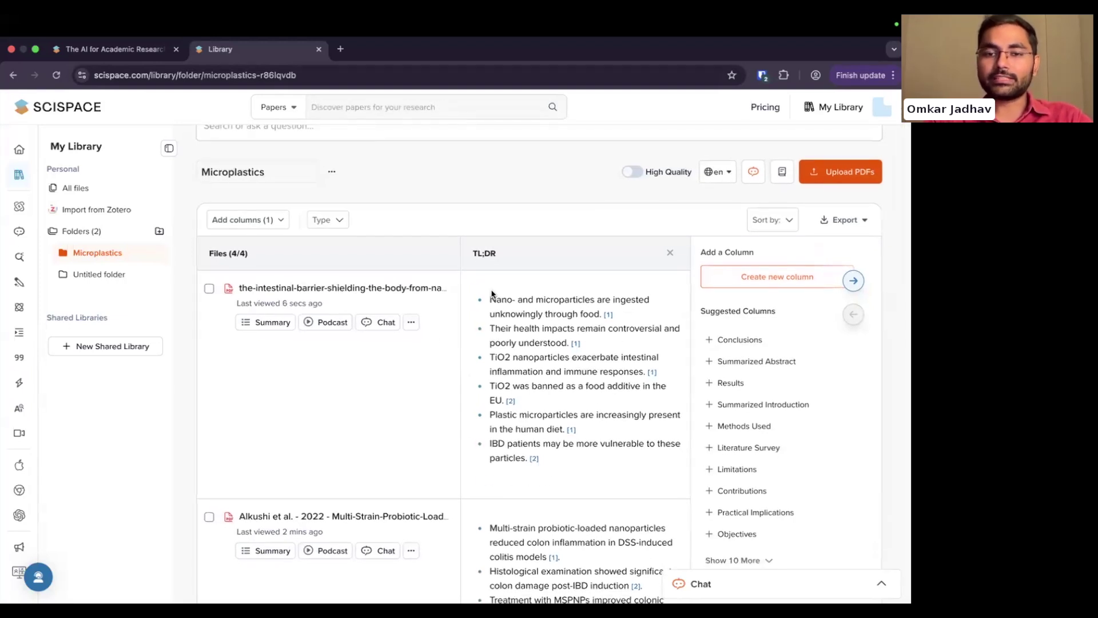
mouse_move(535, 424)
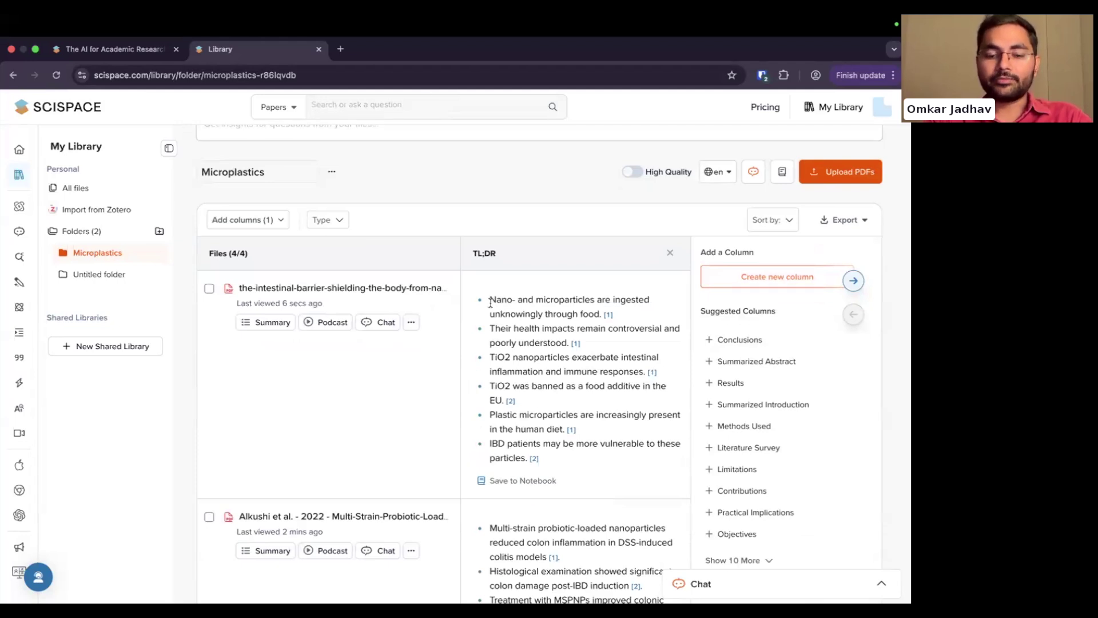
key("super+r")
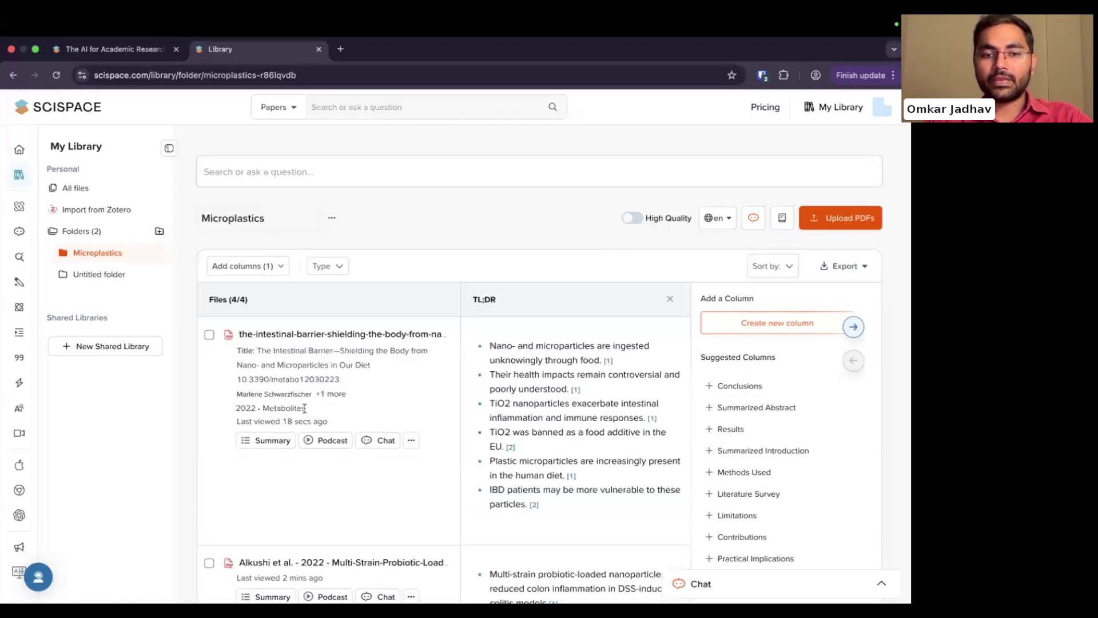
Examine the uploaded paper's title, DOI, year and journal, and expand its author list to show all authors.
left_click_drag(236, 348, 310, 407)
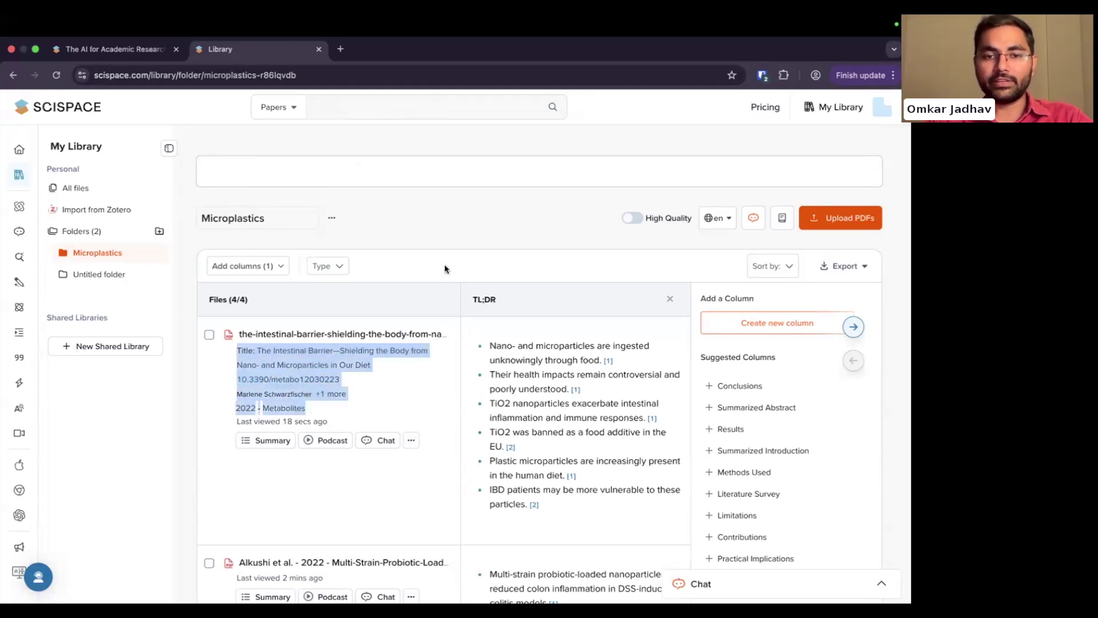
left_click(411, 300)
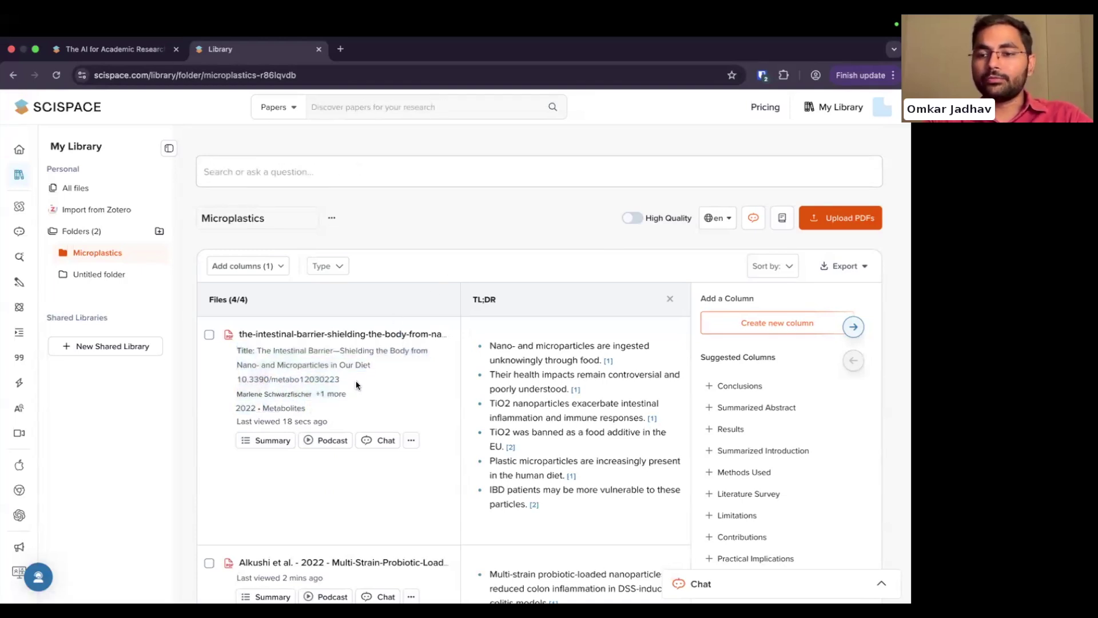
left_click(335, 394)
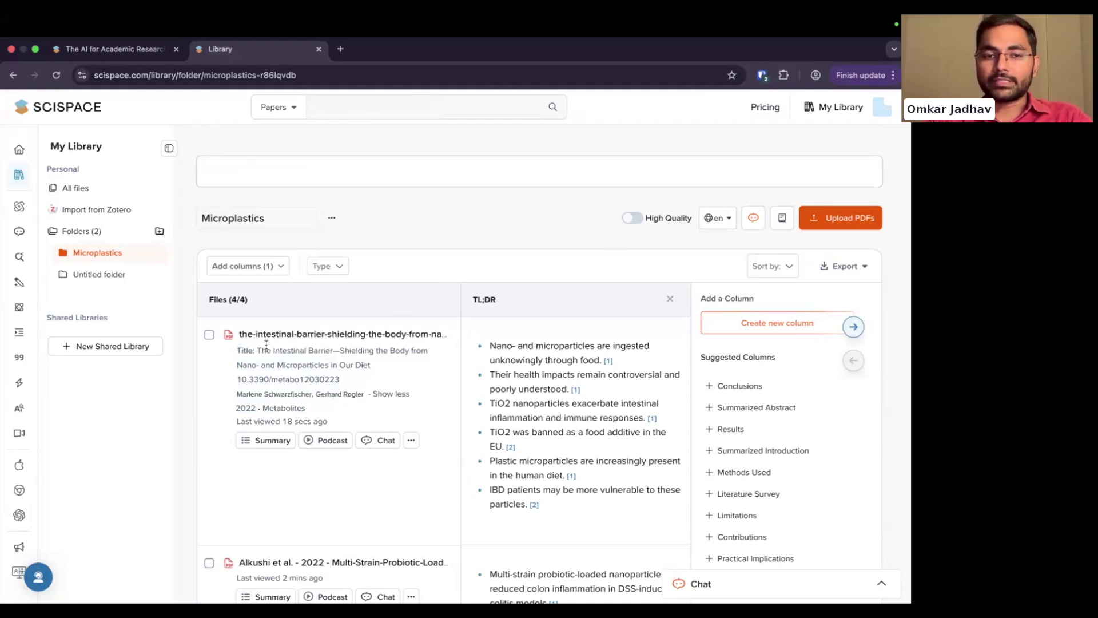
left_click_drag(257, 350, 343, 381)
left_click_drag(232, 395, 363, 396)
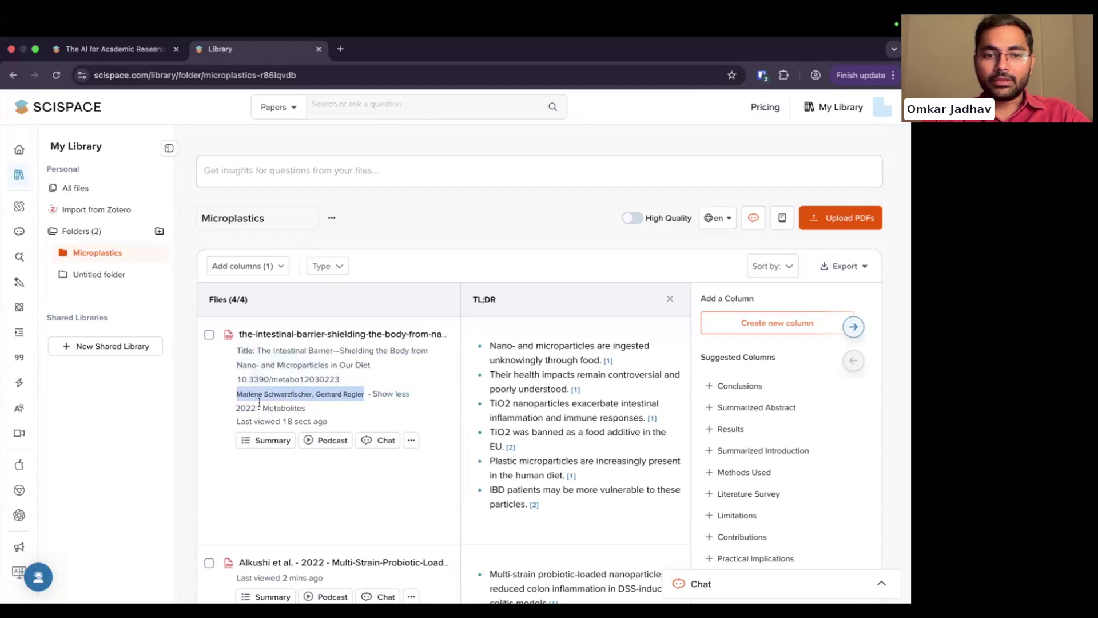
left_click(228, 405)
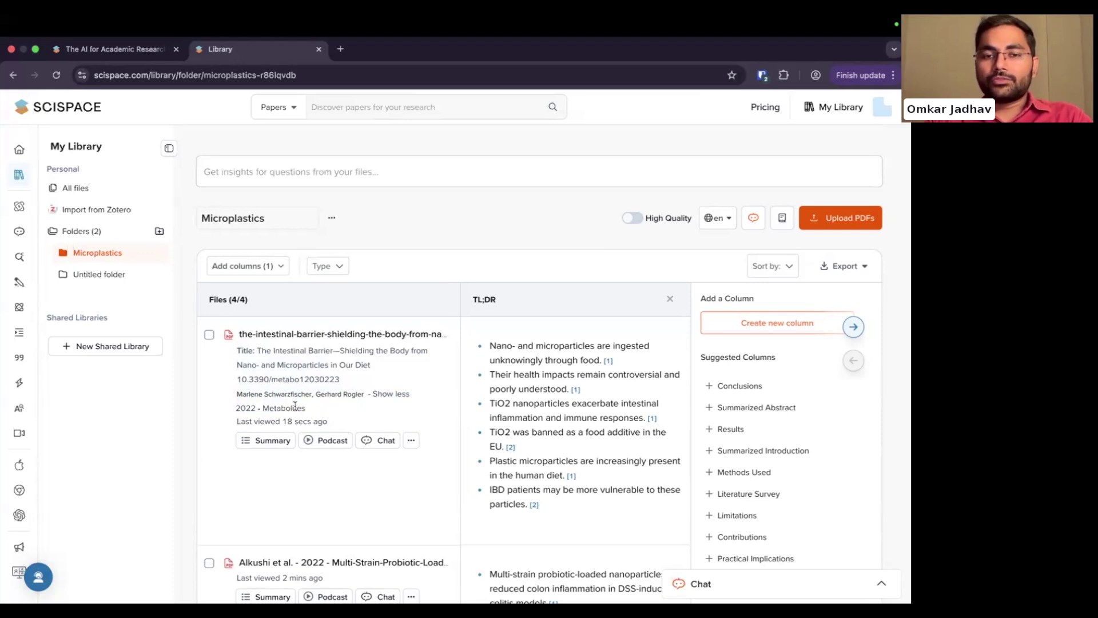
Switch to the presentation and reveal the Bookmark SciSpace Papers item on the library slide.
key("ctrl+Left")
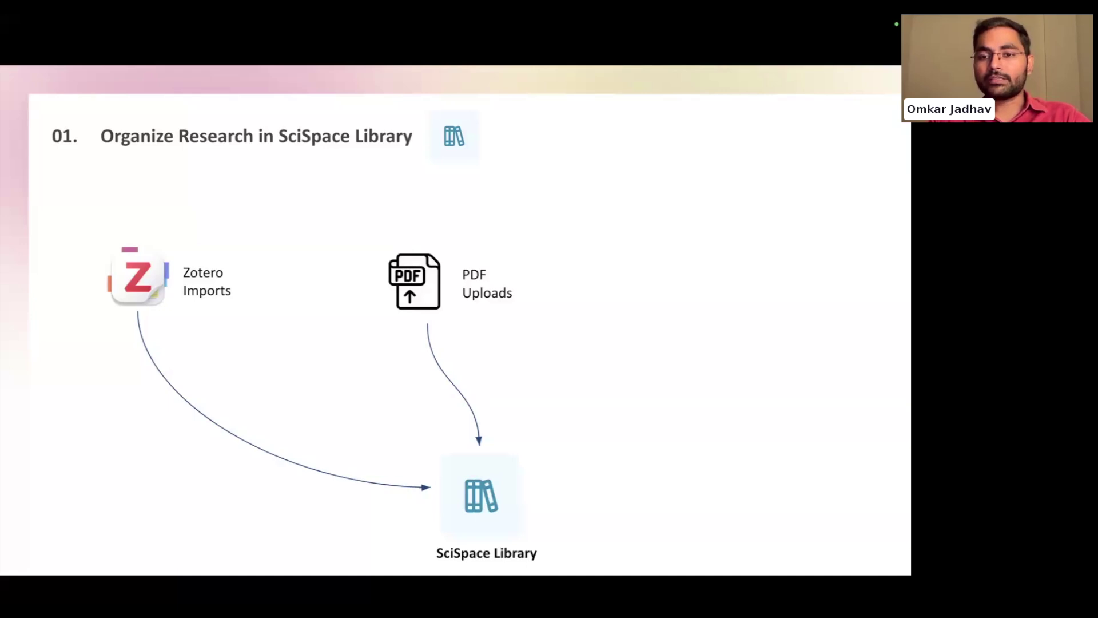
key("Right")
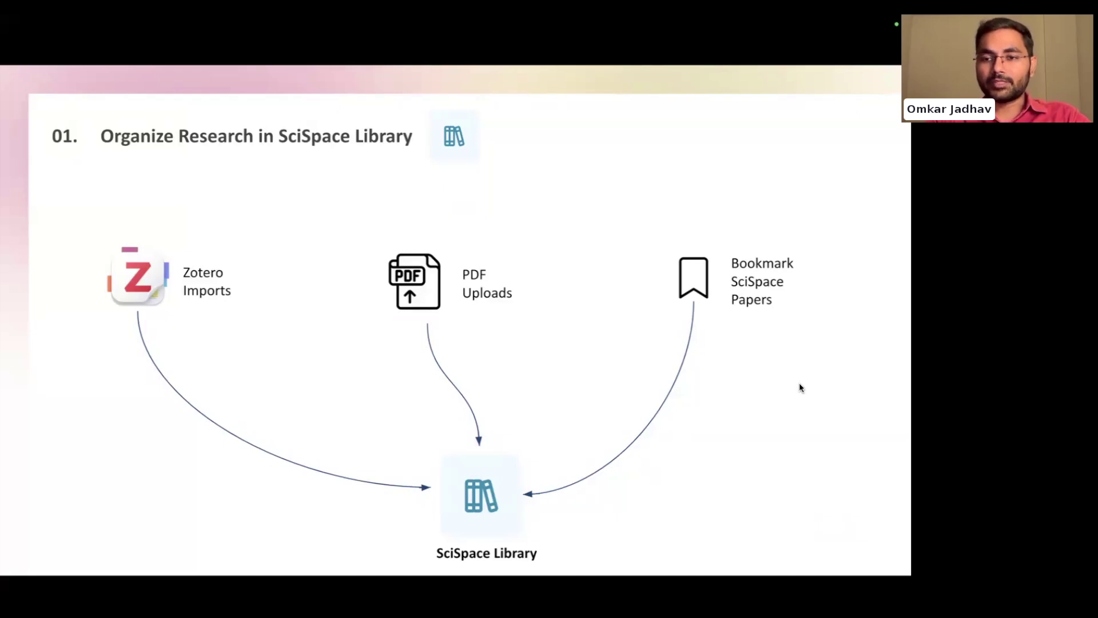
Switch back to SciSpace and open the saved Deep Review search on the impact of nanoplastics on the gut in Literature Review.
key("ctrl+Right")
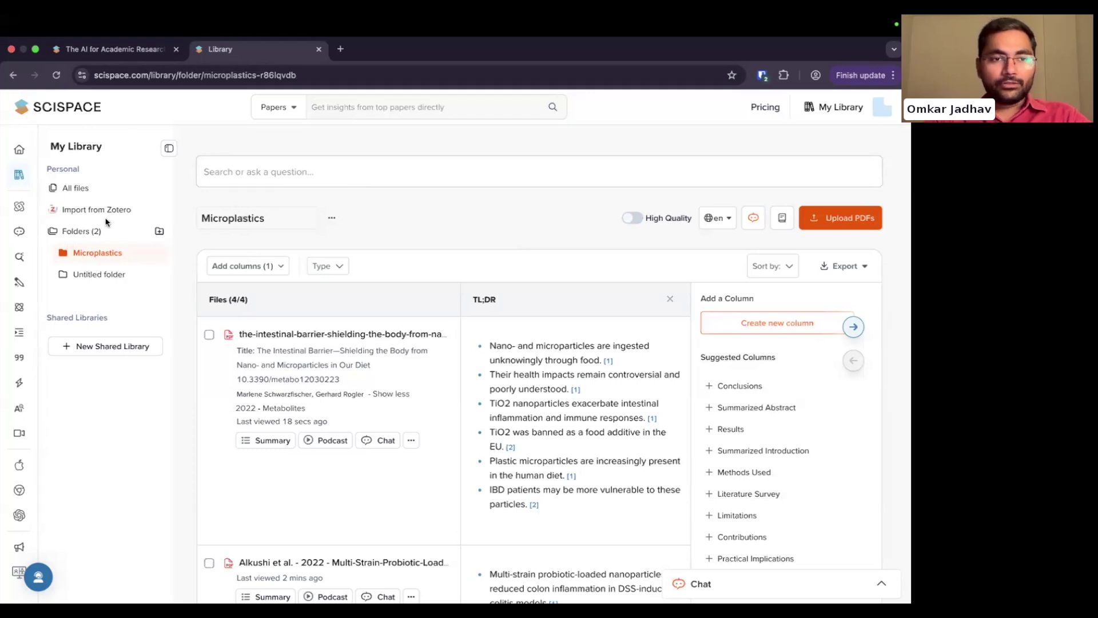
left_click(21, 257)
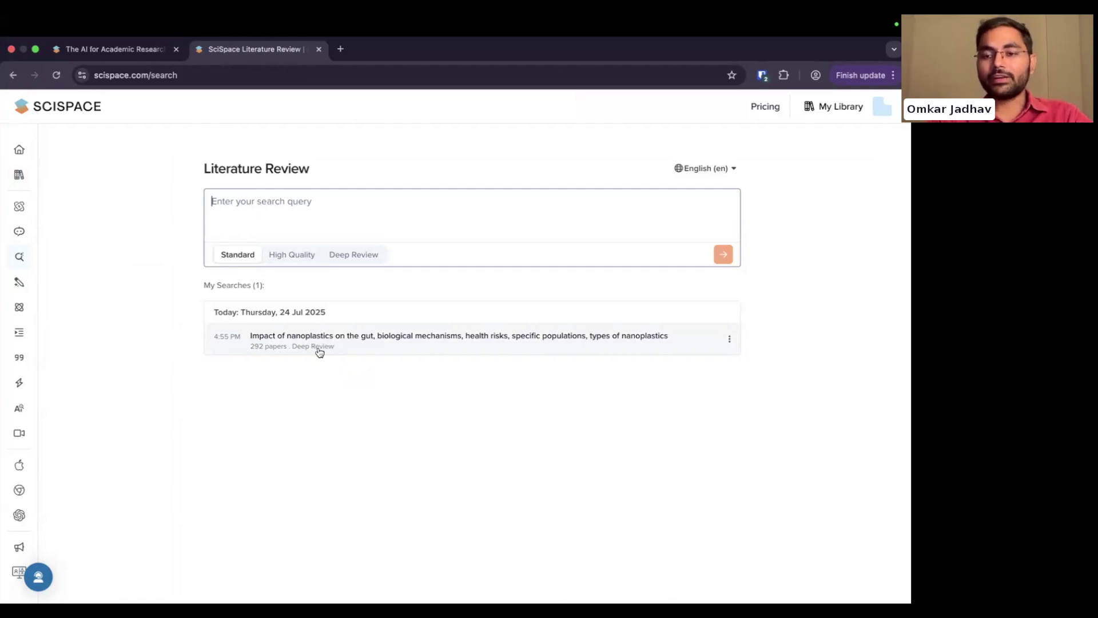
left_click(366, 338)
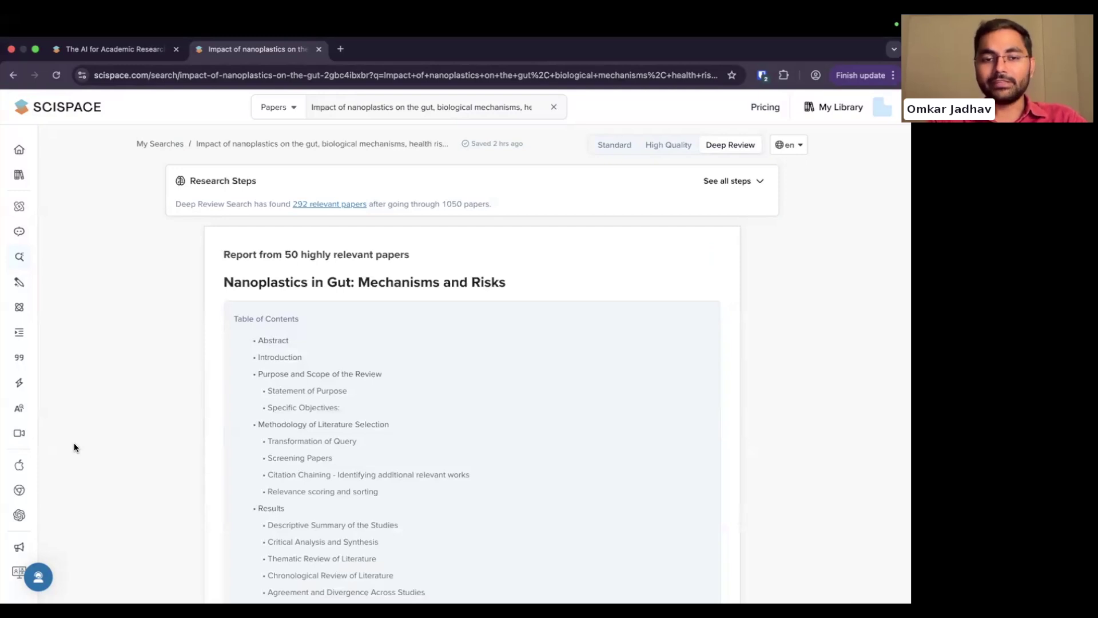
Look through the Nanoplastics in Gut report and the table of relevant papers below it.
scroll(73, 447, "down", 10)
scroll(74, 447, "down", 7)
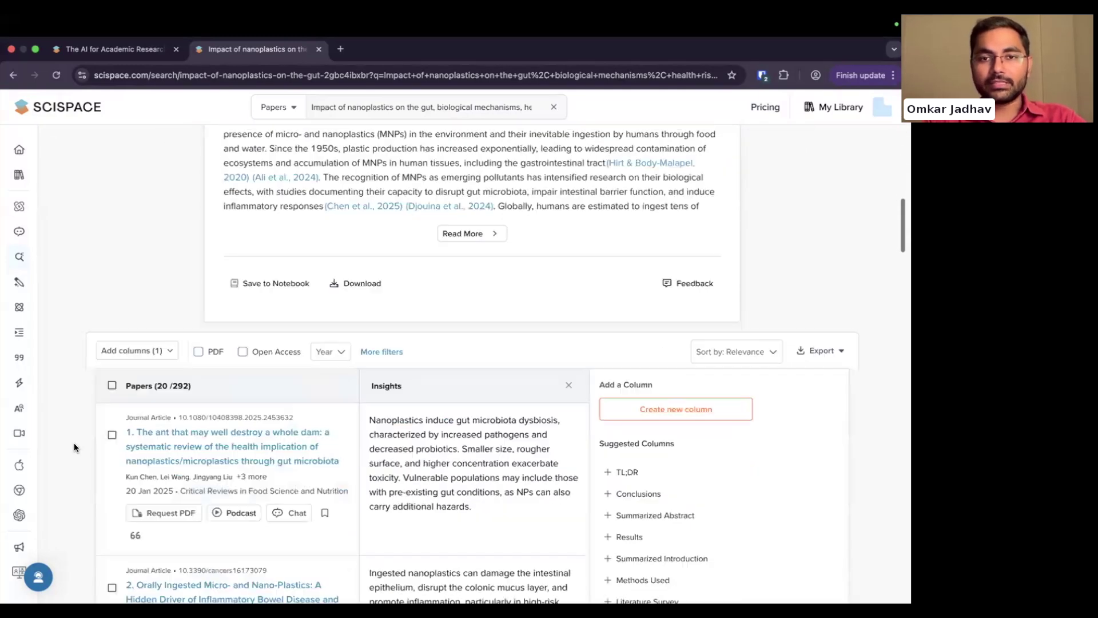
scroll(110, 399, "up", 17)
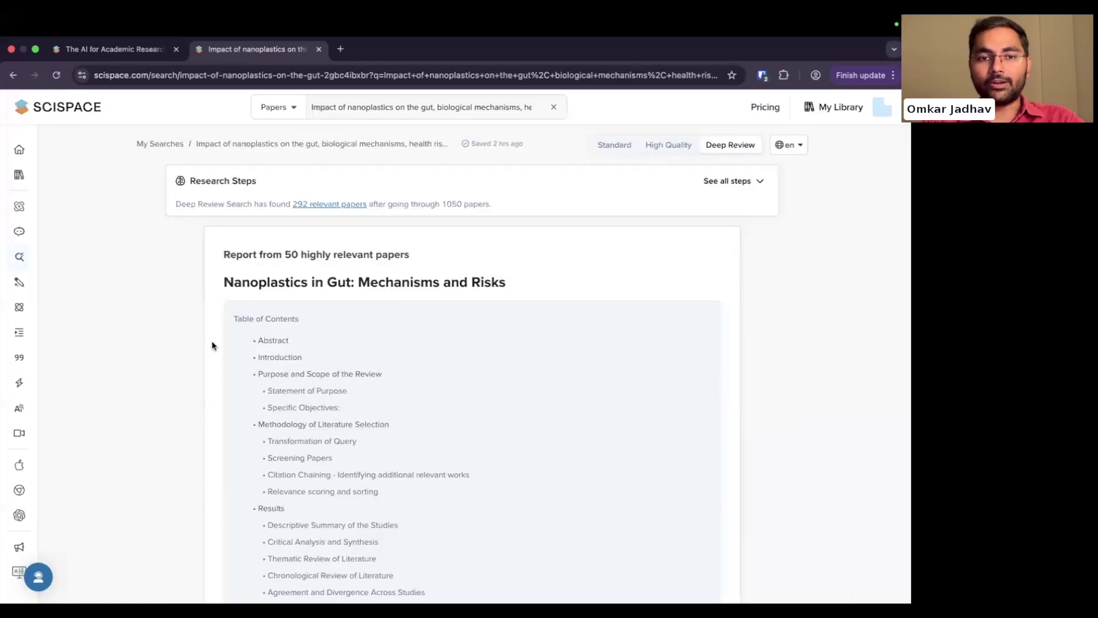
scroll(212, 341, "down", 10)
scroll(180, 323, "down", 5)
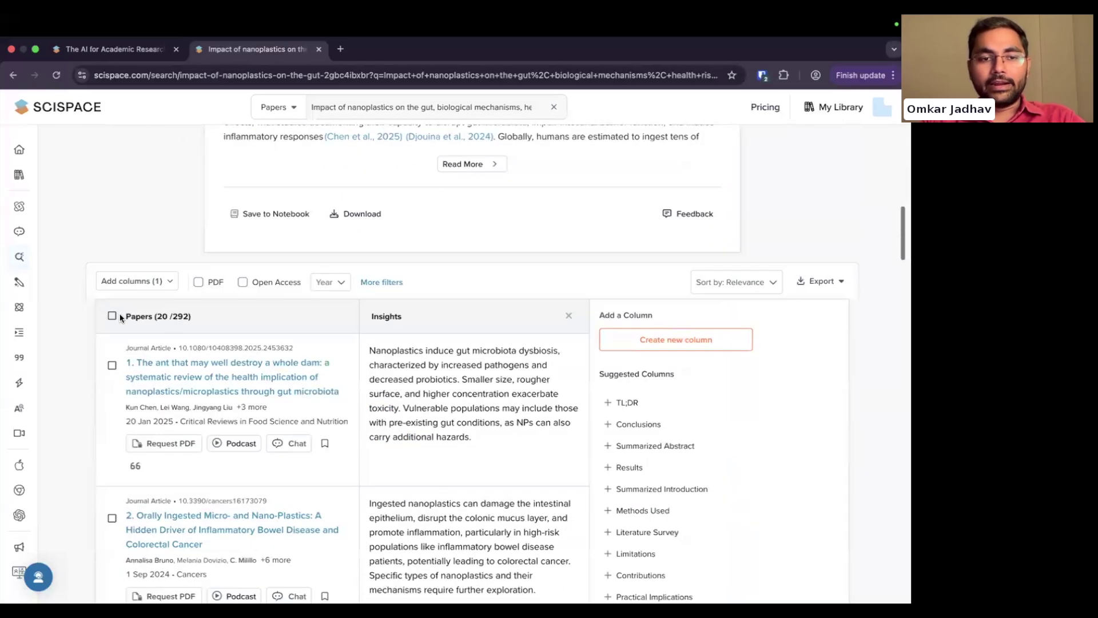
double_click(175, 291)
left_click(84, 339)
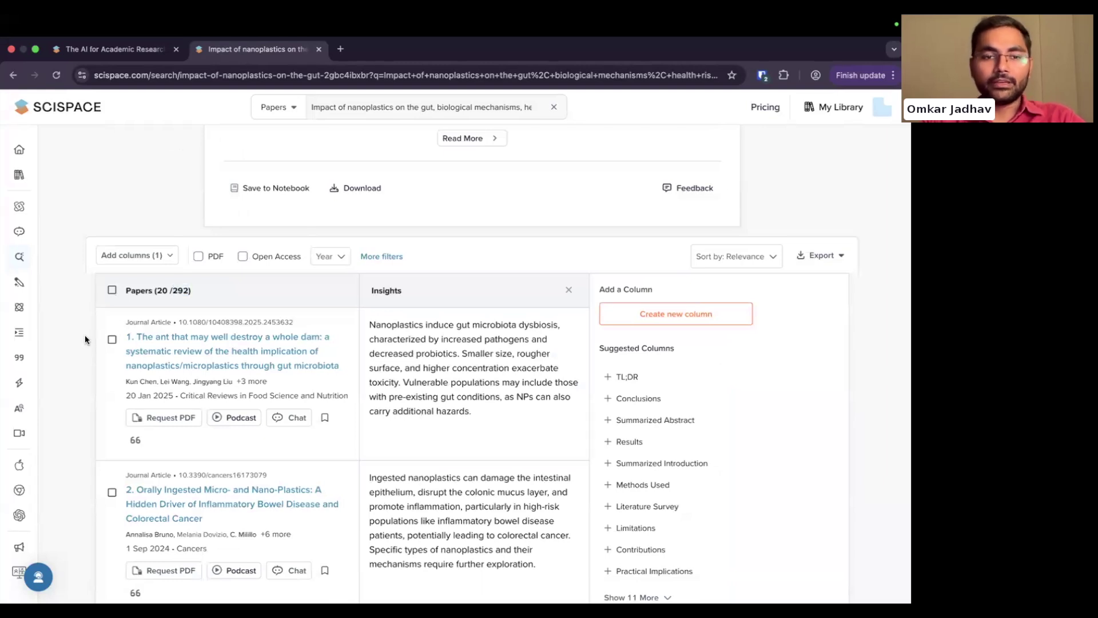
Bookmark the first paper, "The ant that may well destroy a whole dam", into the personal Microplastics collection.
scroll(85, 339, "down", 3)
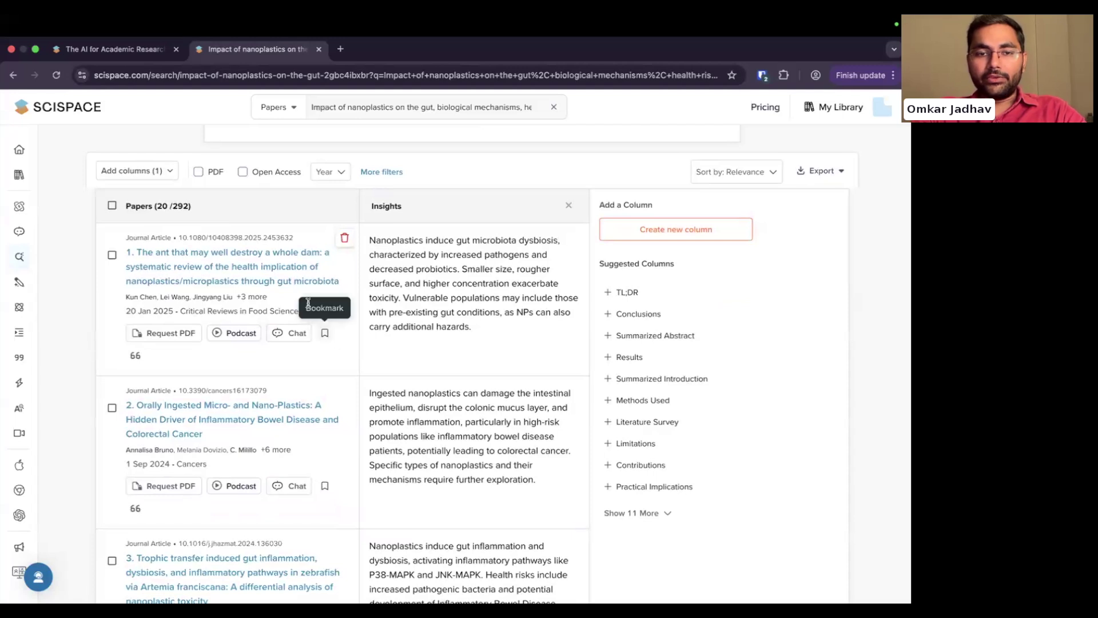
left_click(326, 334)
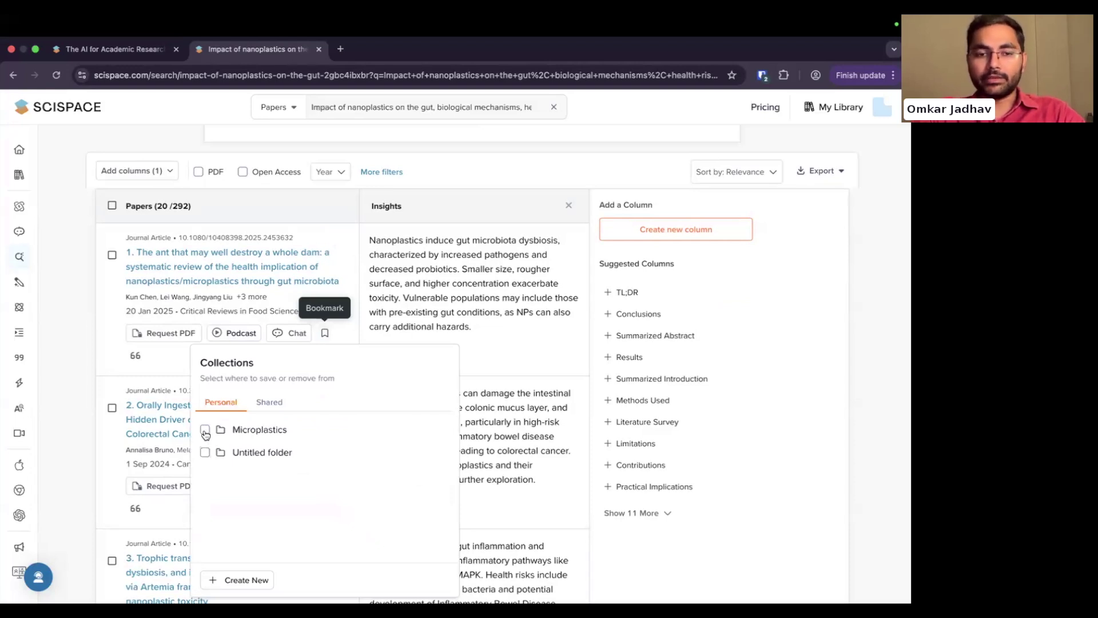
left_click(205, 430)
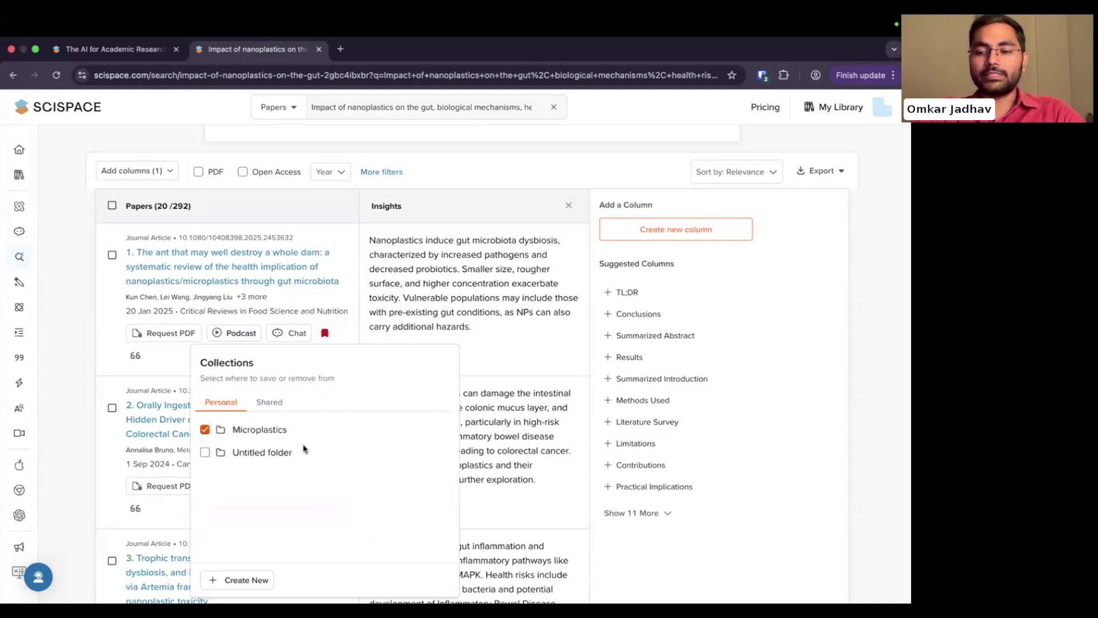
left_click(81, 326)
Bookmark the second paper, "Orally Ingested Micro- and Nano-Plastics", into the personal Microplastics collection.
scroll(83, 336, "down", 2)
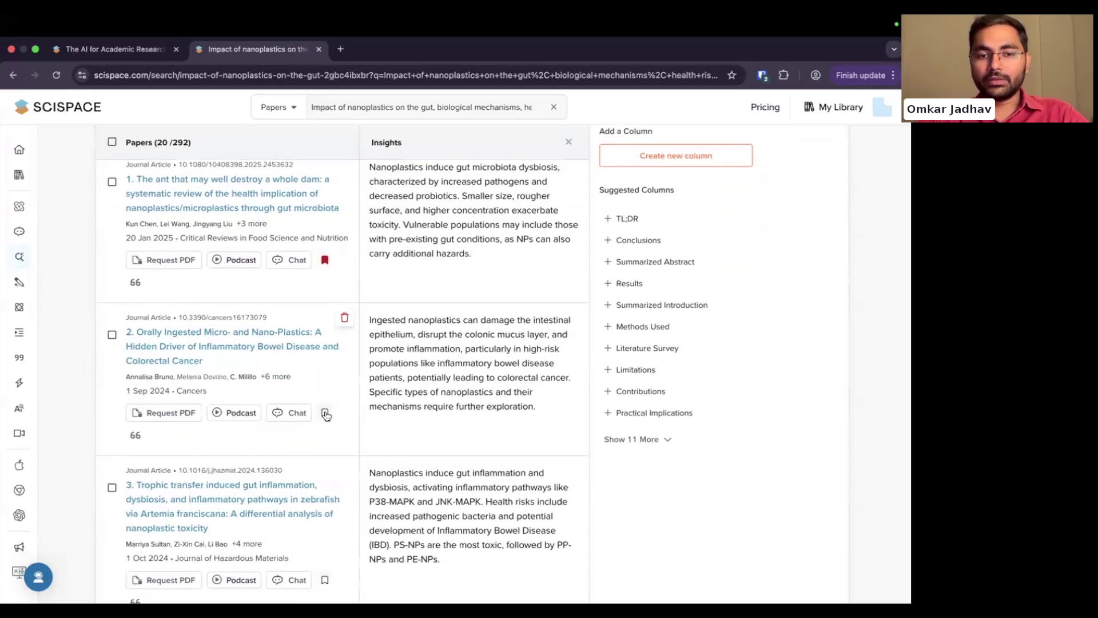
left_click(325, 413)
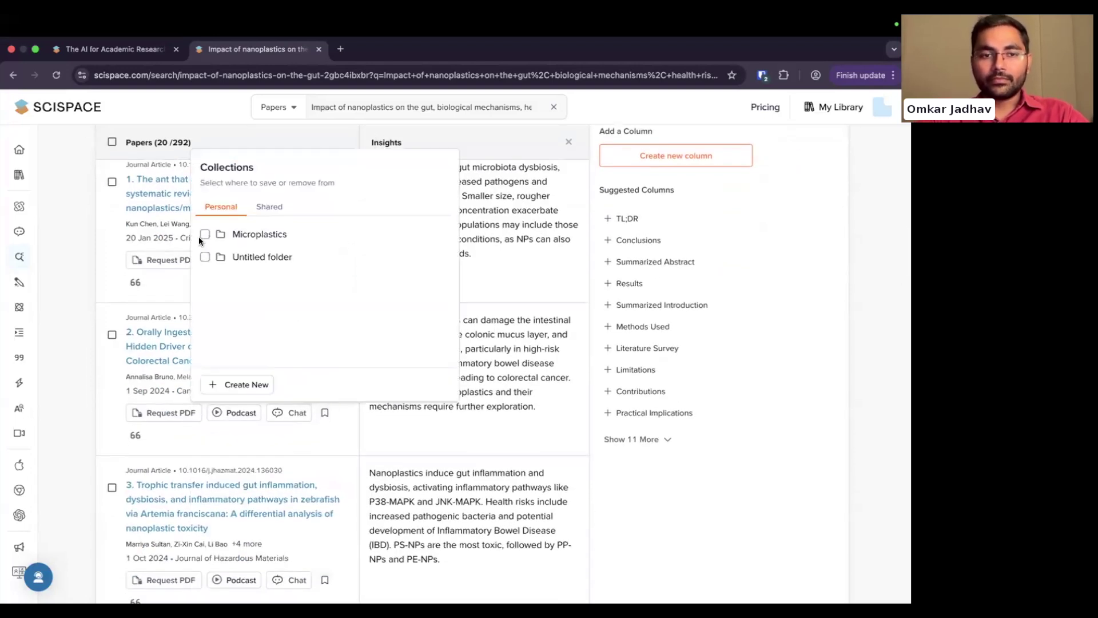
left_click(125, 259)
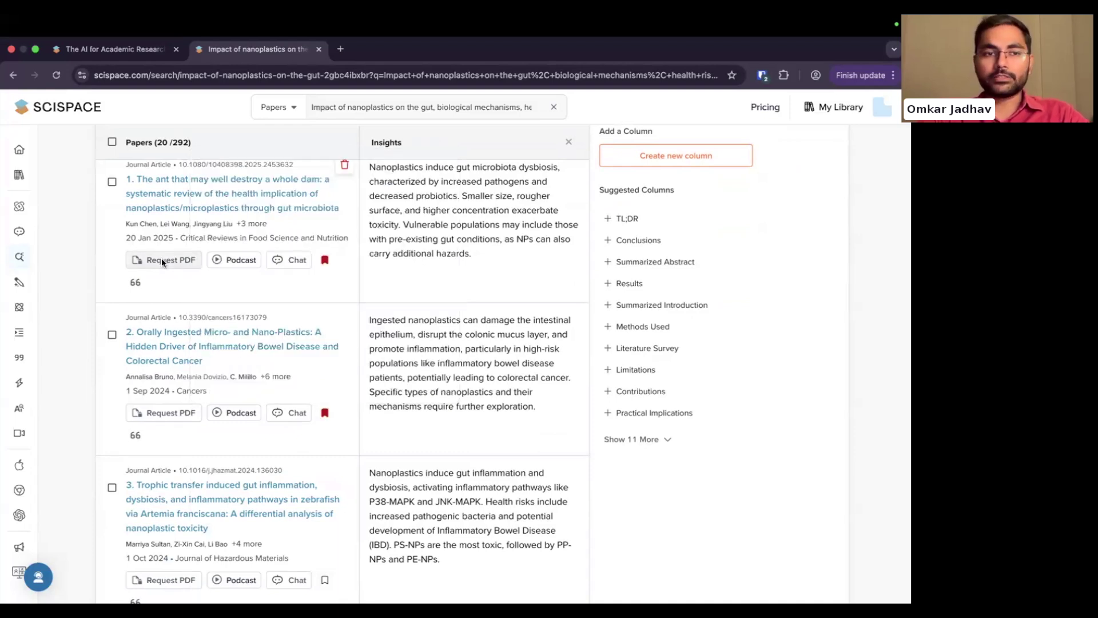
Open the library's list of all files and check the two newly bookmarked papers in it.
scroll(161, 258, "up", 1)
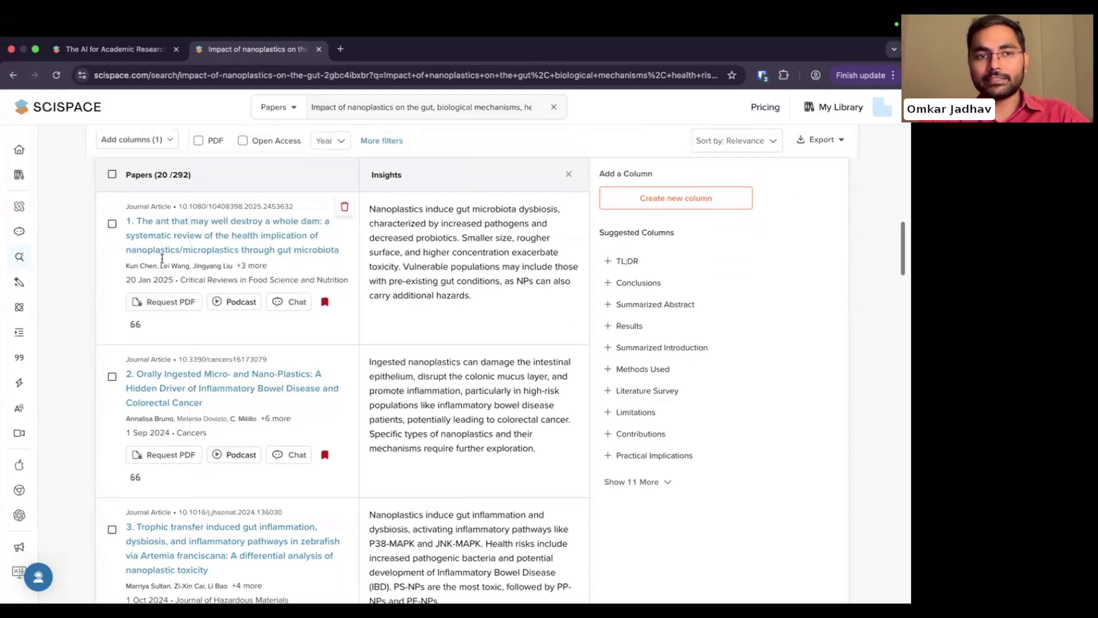
scroll(161, 258, "up", 3)
left_click(26, 177)
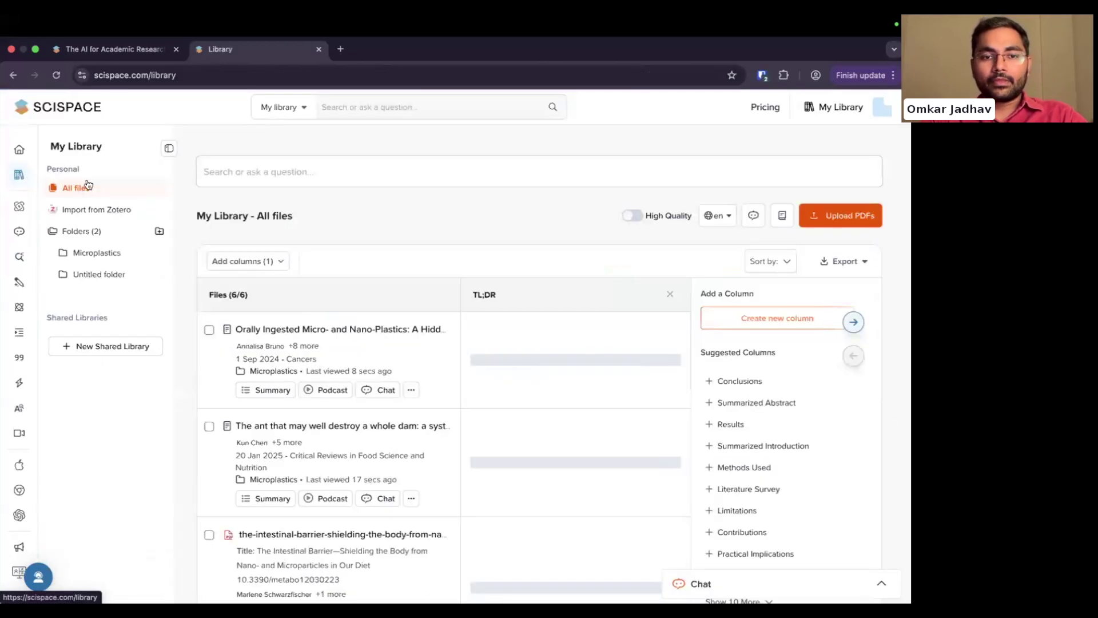
scroll(357, 210, "down", 1)
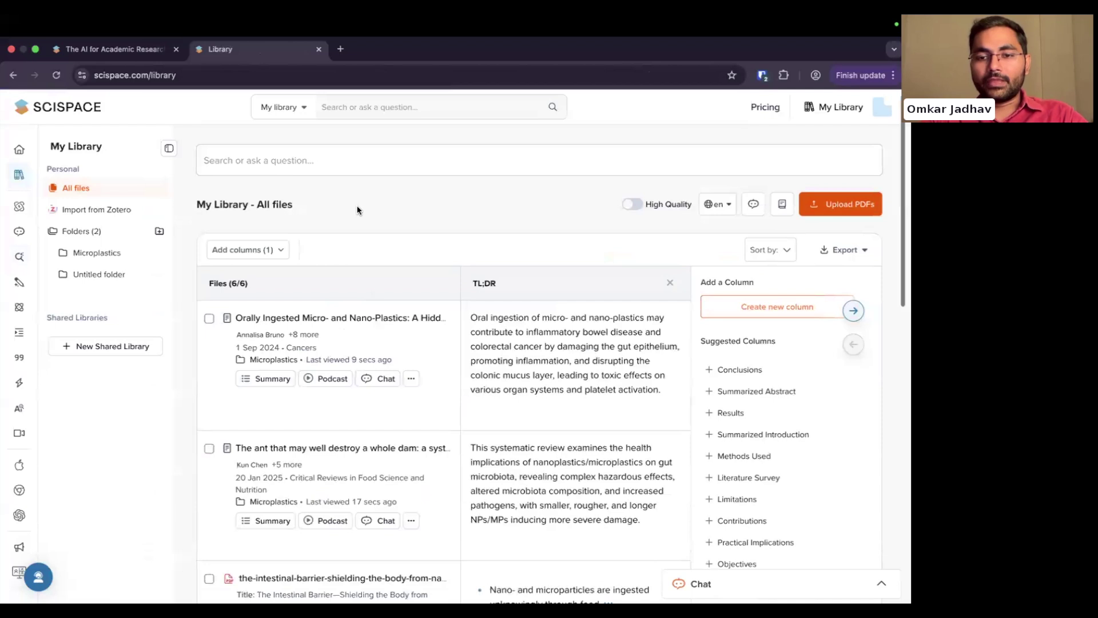
scroll(358, 210, "down", 1)
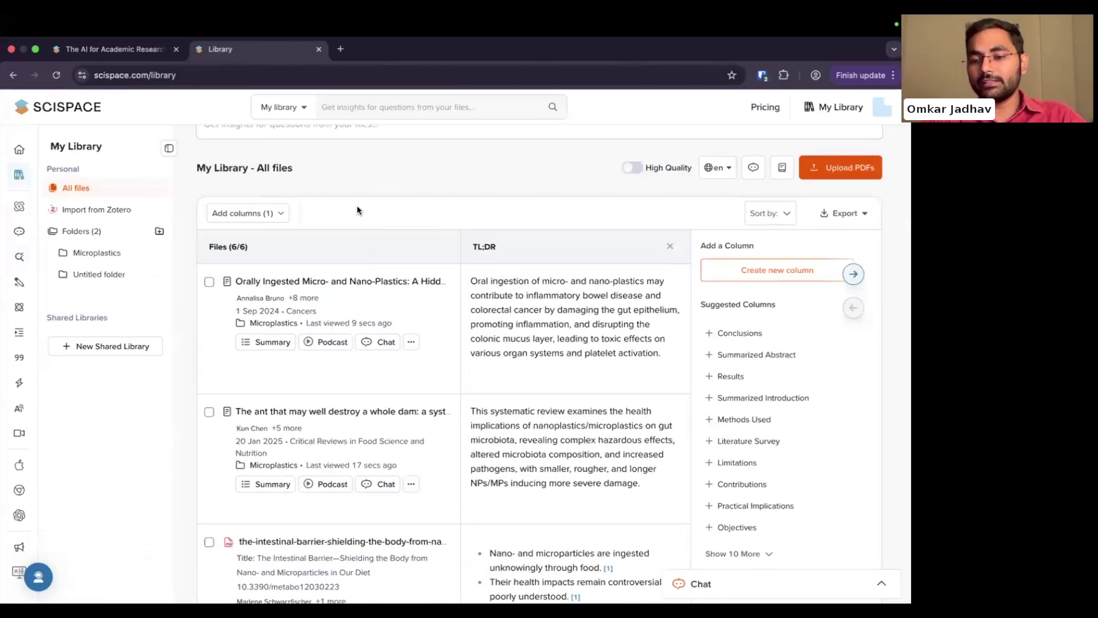
scroll(357, 210, "up", 1)
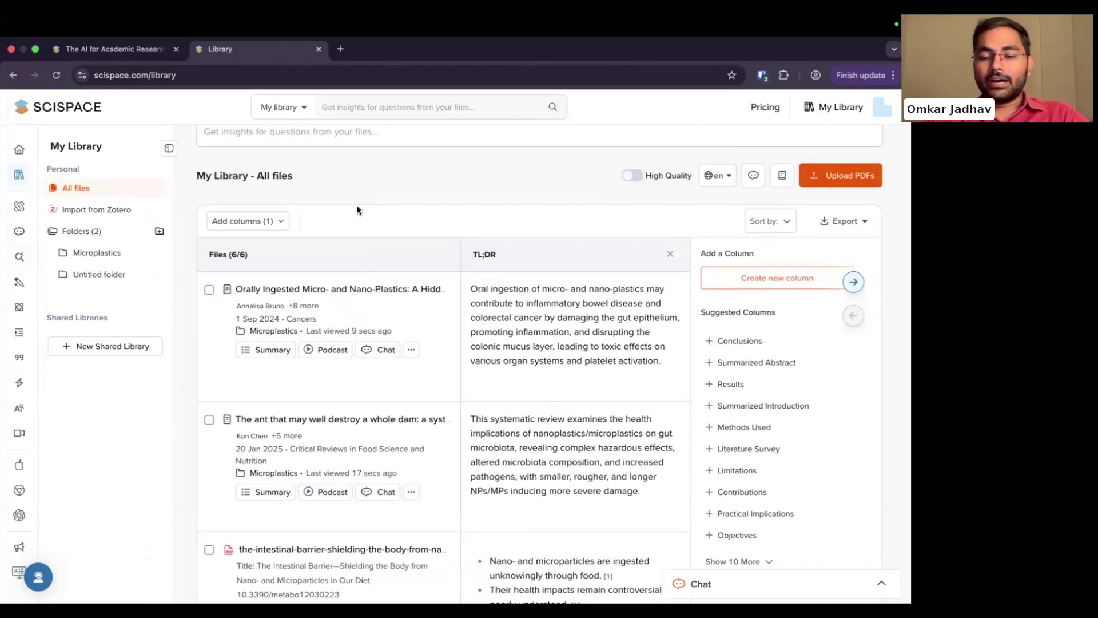
Highlight the TL;DR text of the "Orally Ingested Micro- and Nano-Plastics" paper and switch back to the presentation.
mouse_move(518, 341)
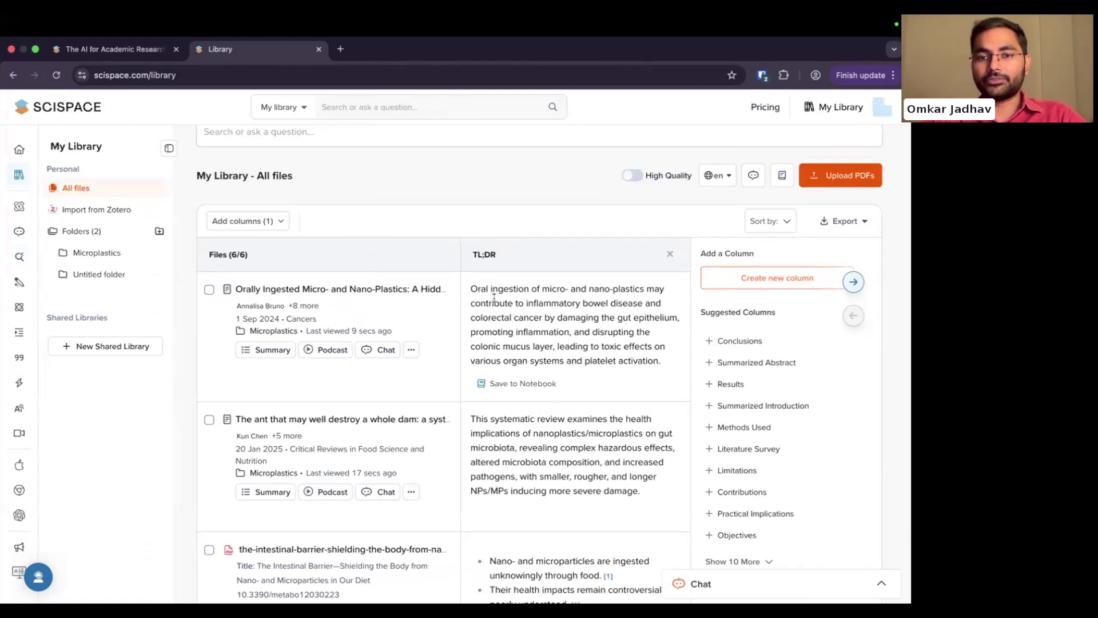
left_click_drag(470, 287, 657, 361)
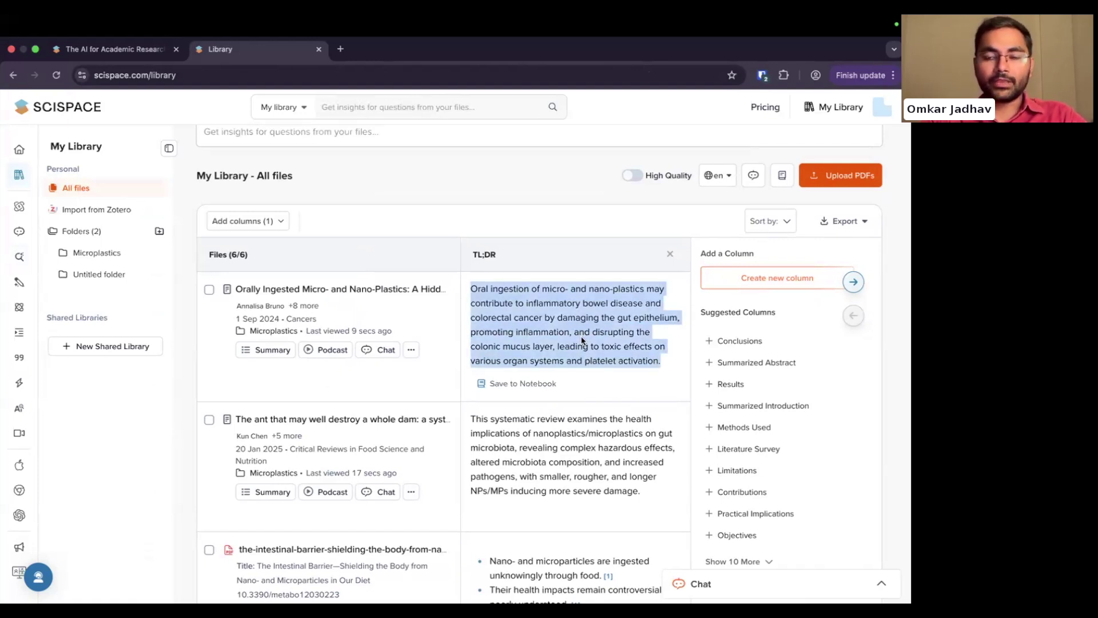
key("ctrl+Left")
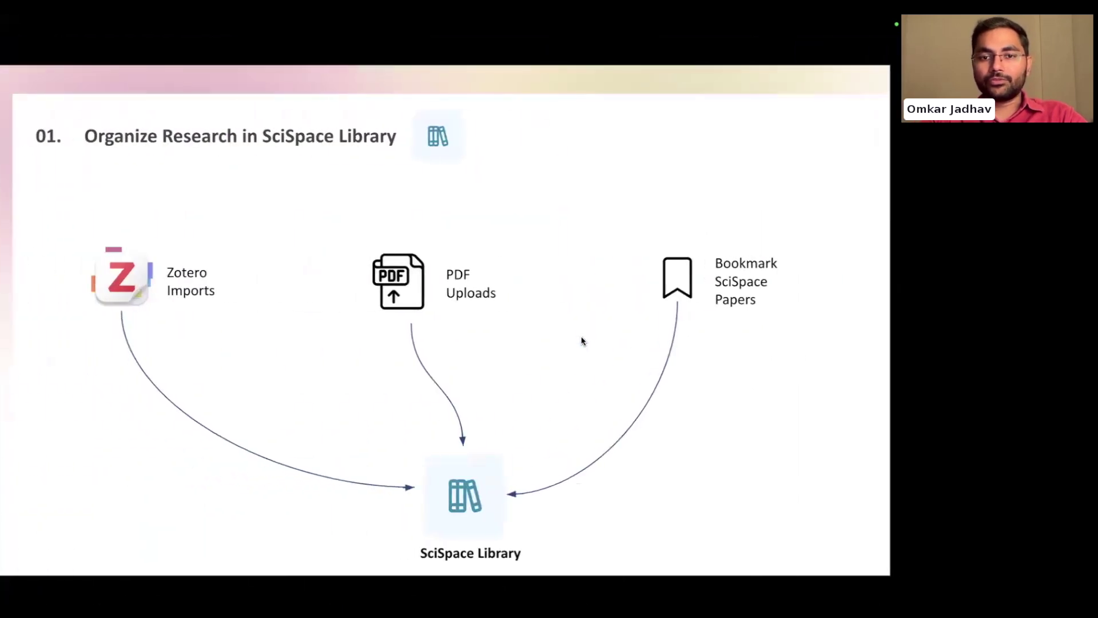
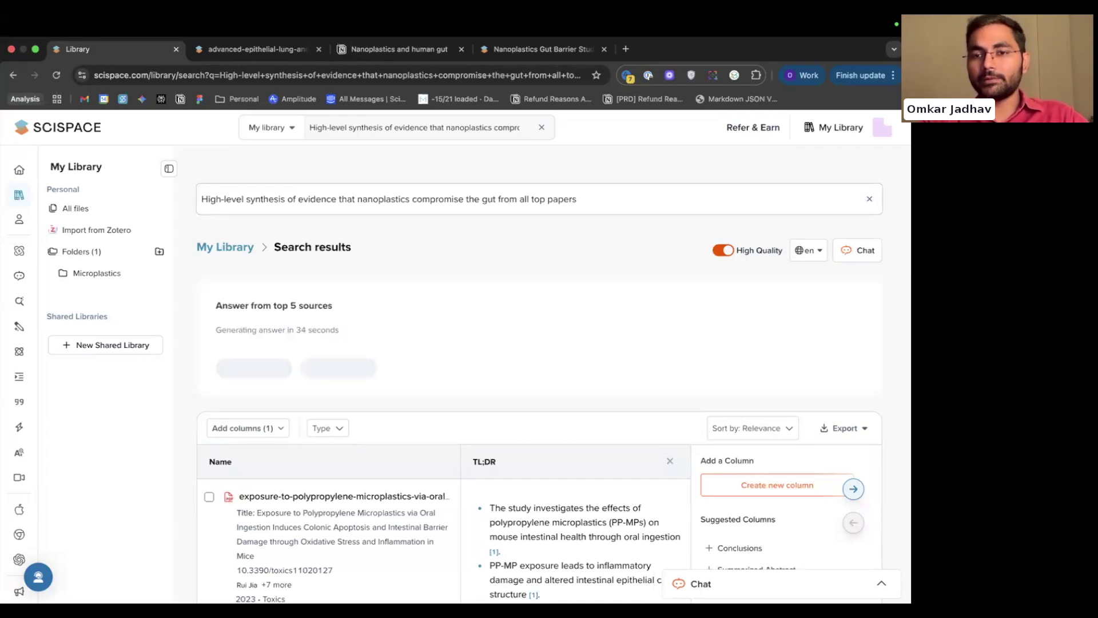
Retry generating the answer from the top 5 sources for the library search on evidence that nanoplastics compromise the gut.
double_click(278, 330)
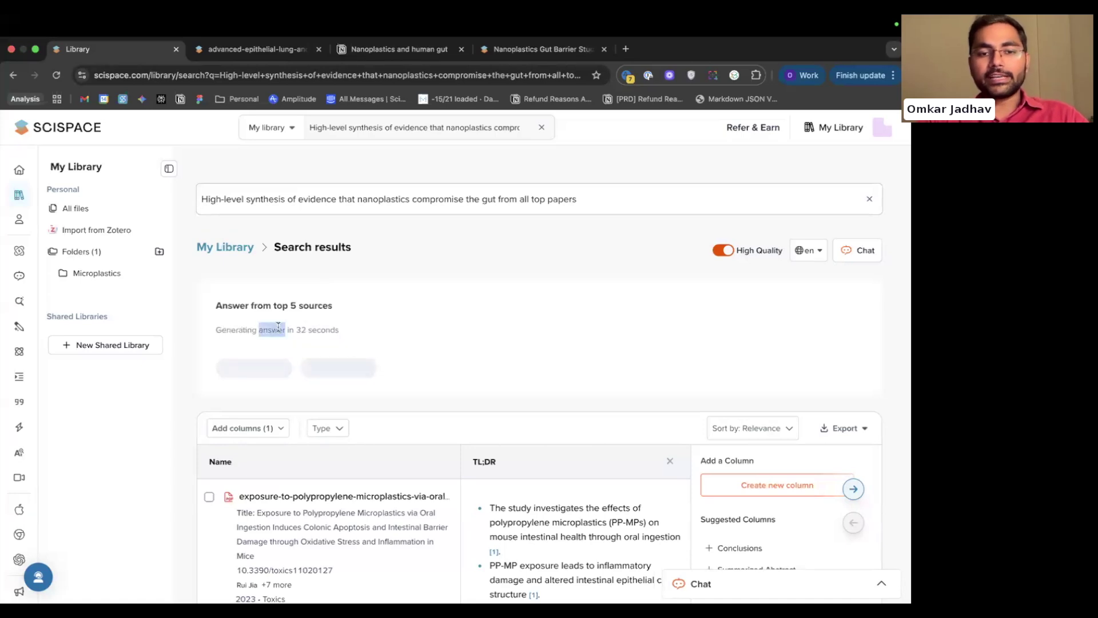
triple_click(278, 330)
left_click(335, 325)
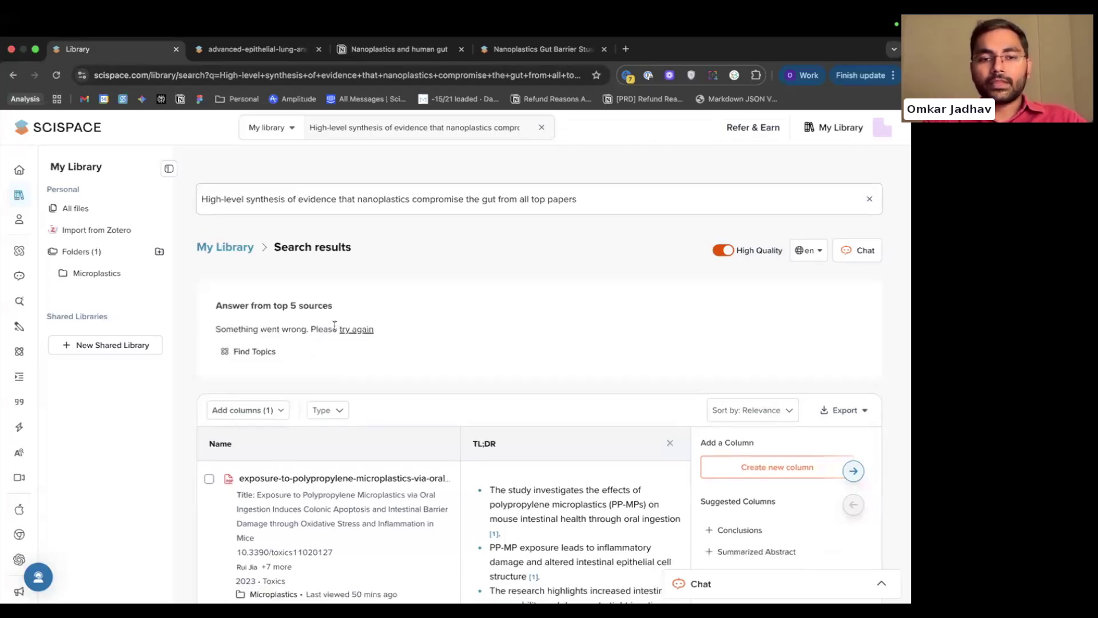
left_click(356, 329)
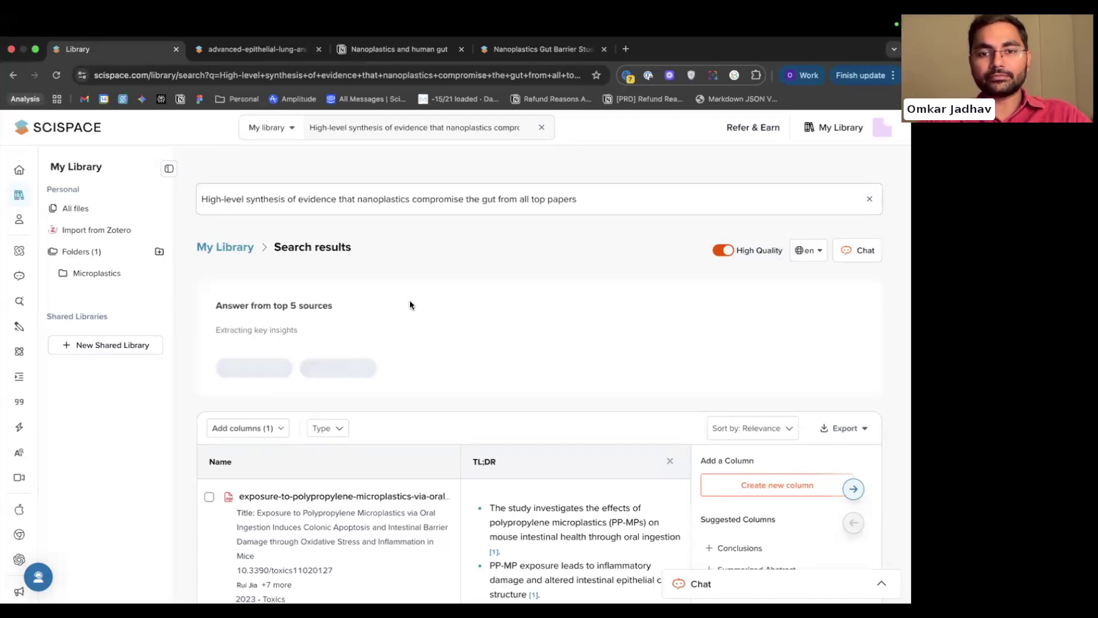
Examine the papers and their TL;DR summaries in the library search results while the answer is being generated.
scroll(410, 304, "down", 1)
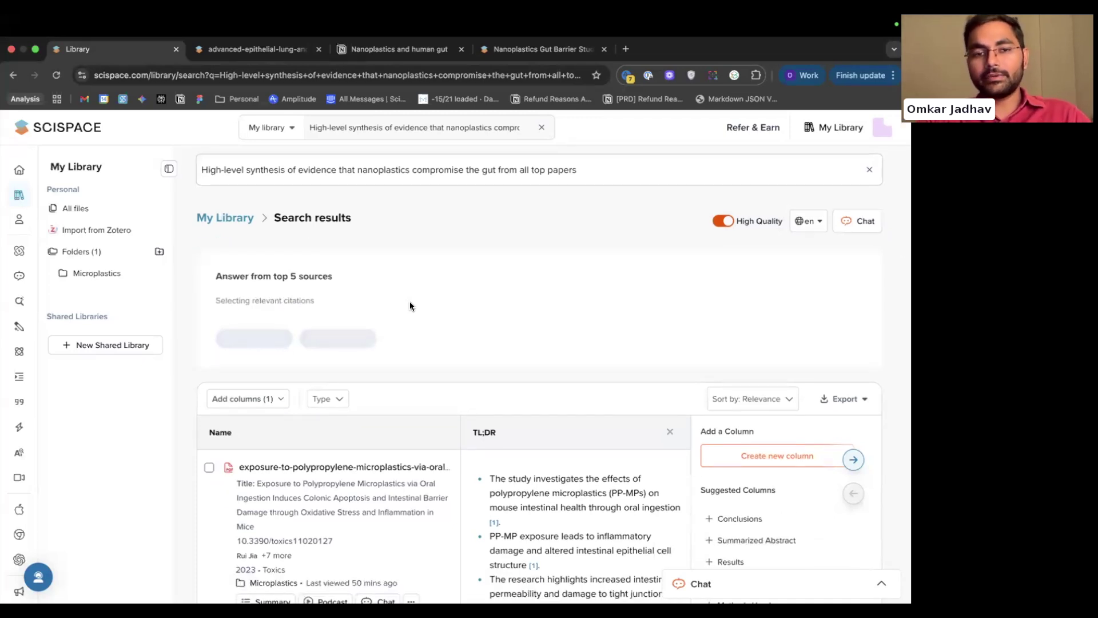
scroll(409, 306, "down", 2)
scroll(395, 291, "up", 3)
scroll(359, 323, "down", 1)
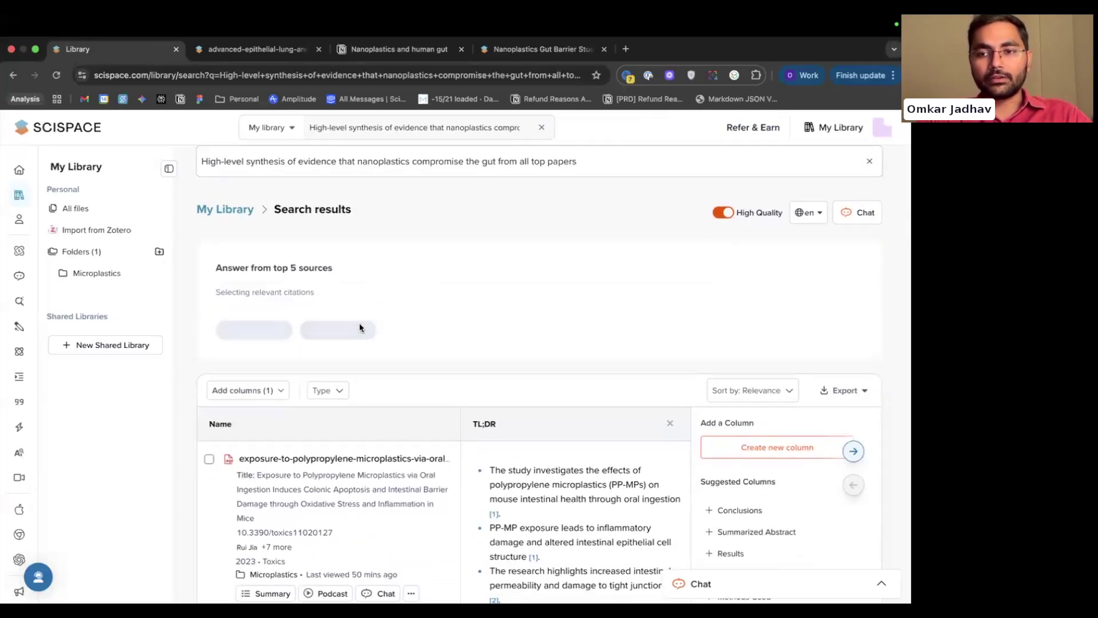
scroll(360, 323, "down", 6)
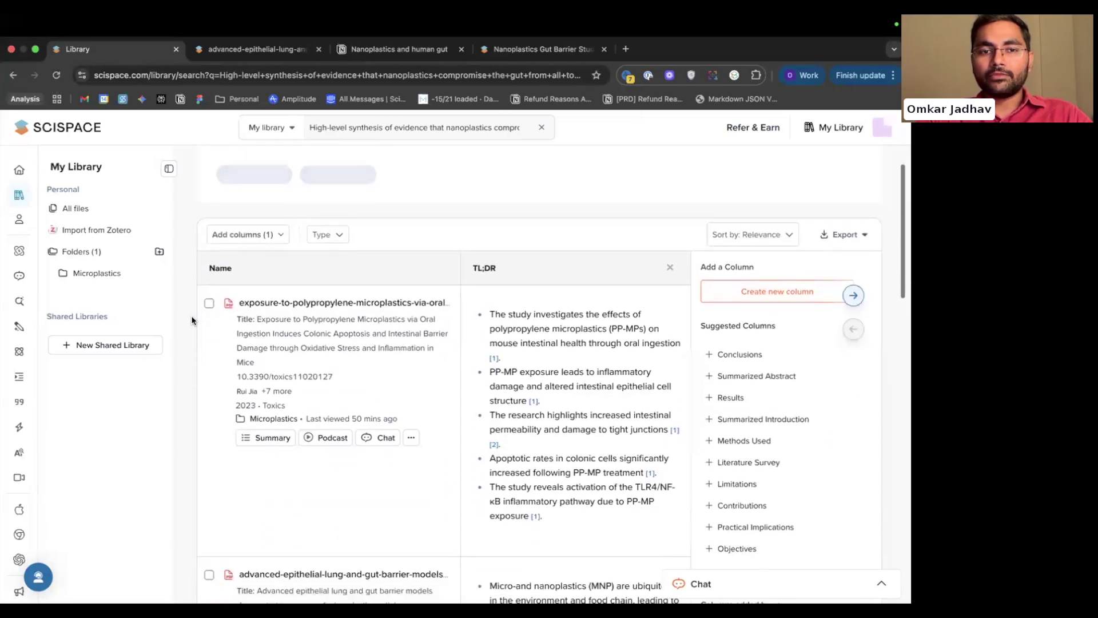
scroll(192, 321, "down", 2)
scroll(193, 321, "up", 5)
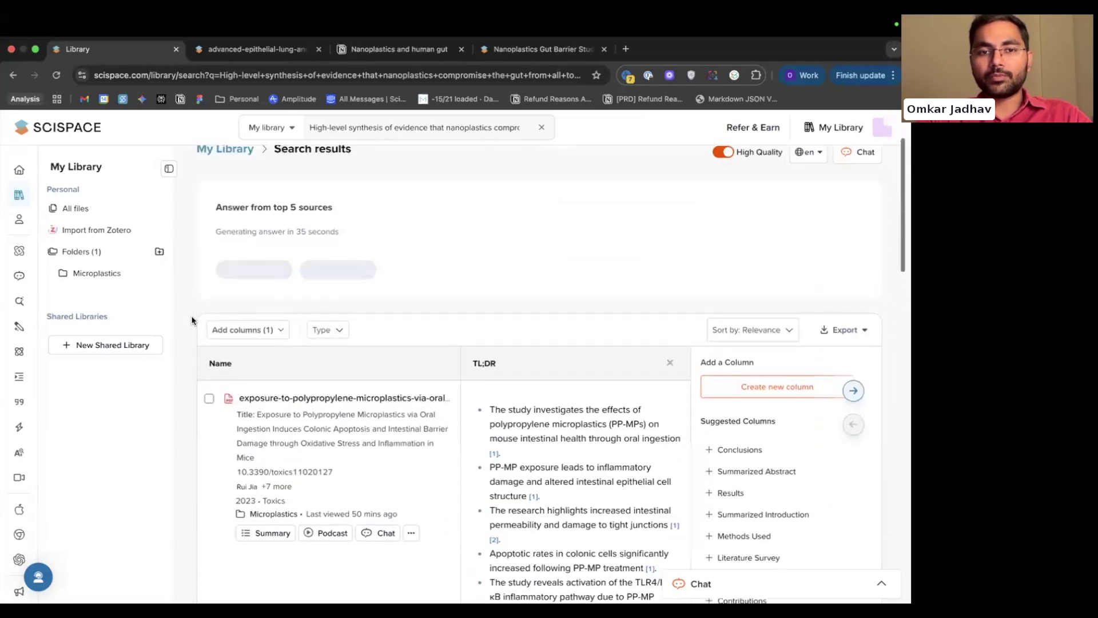
scroll(185, 385, "down", 4)
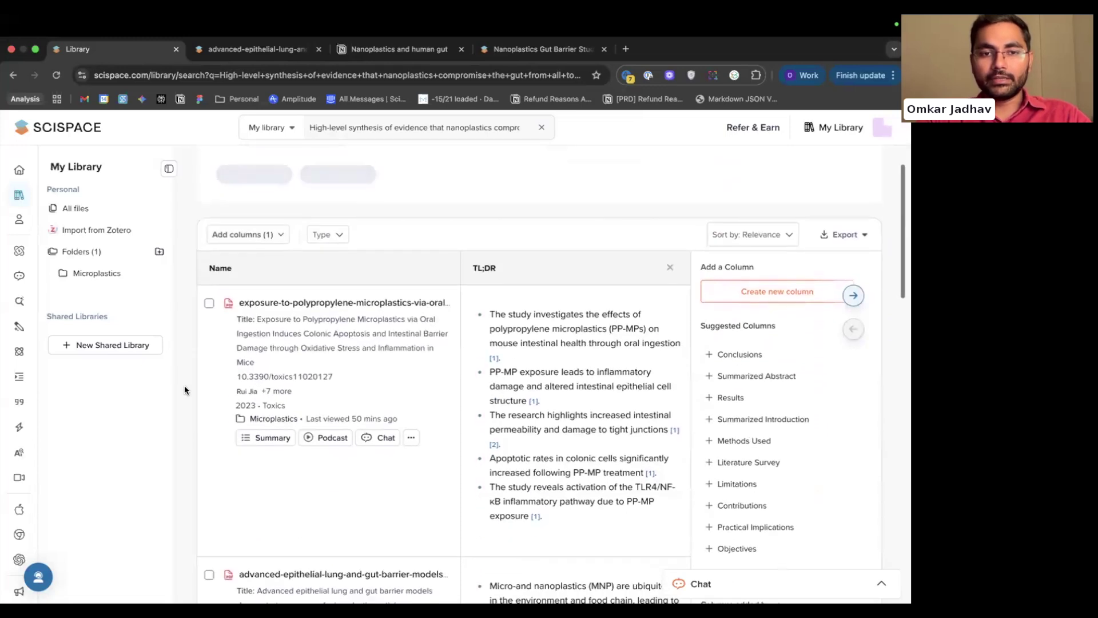
scroll(184, 390, "down", 1)
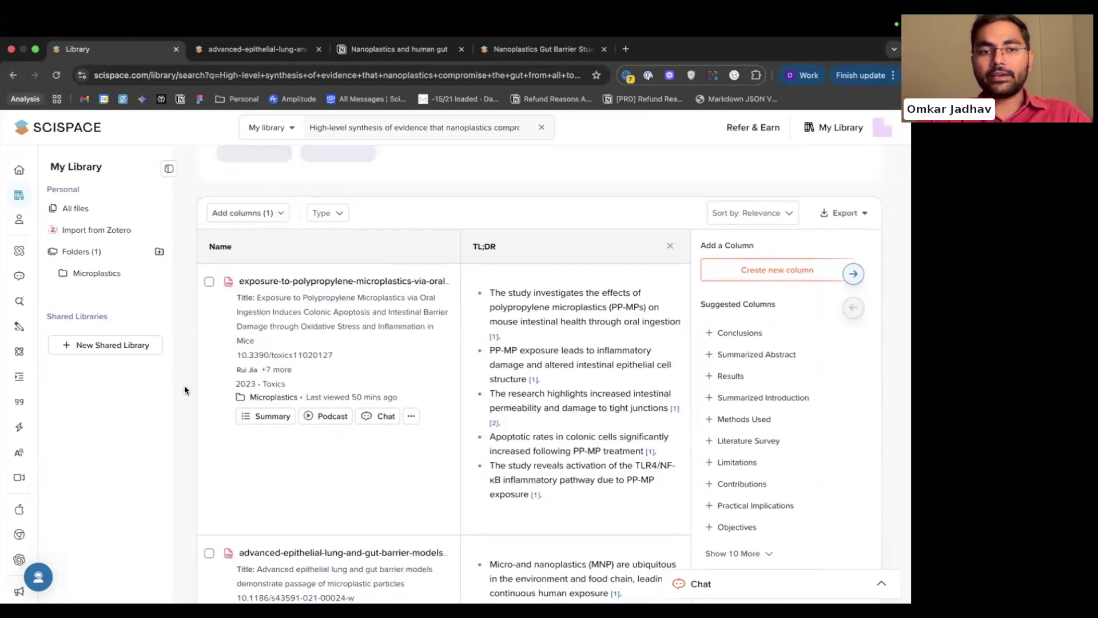
scroll(184, 386, "down", 1)
scroll(296, 461, "down", 3)
scroll(299, 458, "down", 15)
scroll(299, 458, "down", 4)
scroll(297, 451, "up", 15)
scroll(297, 451, "up", 5)
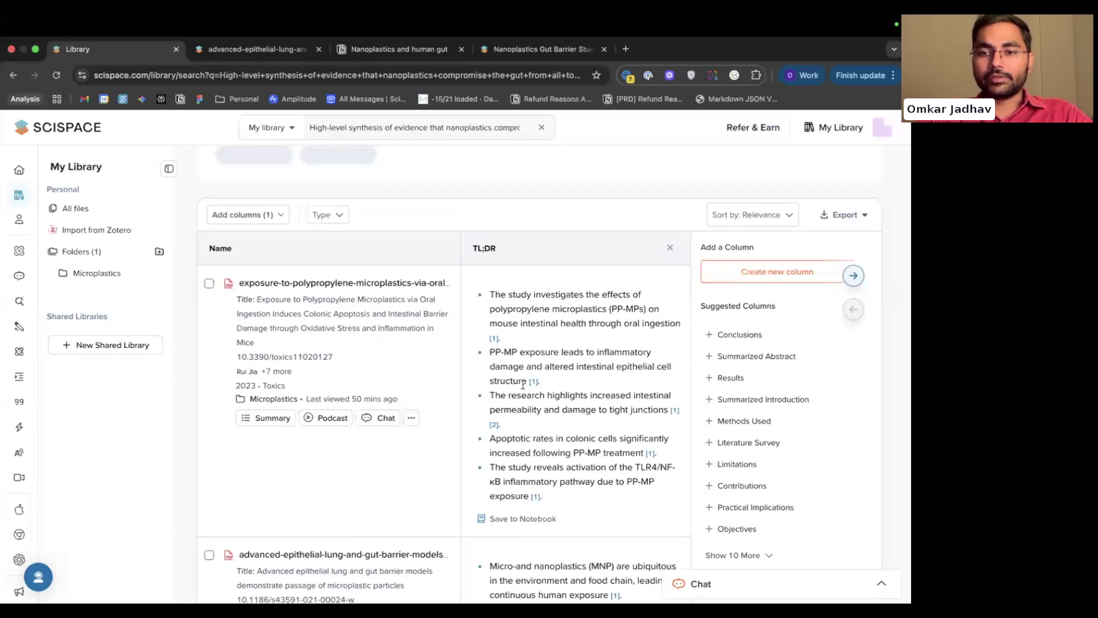
scroll(521, 385, "up", 3)
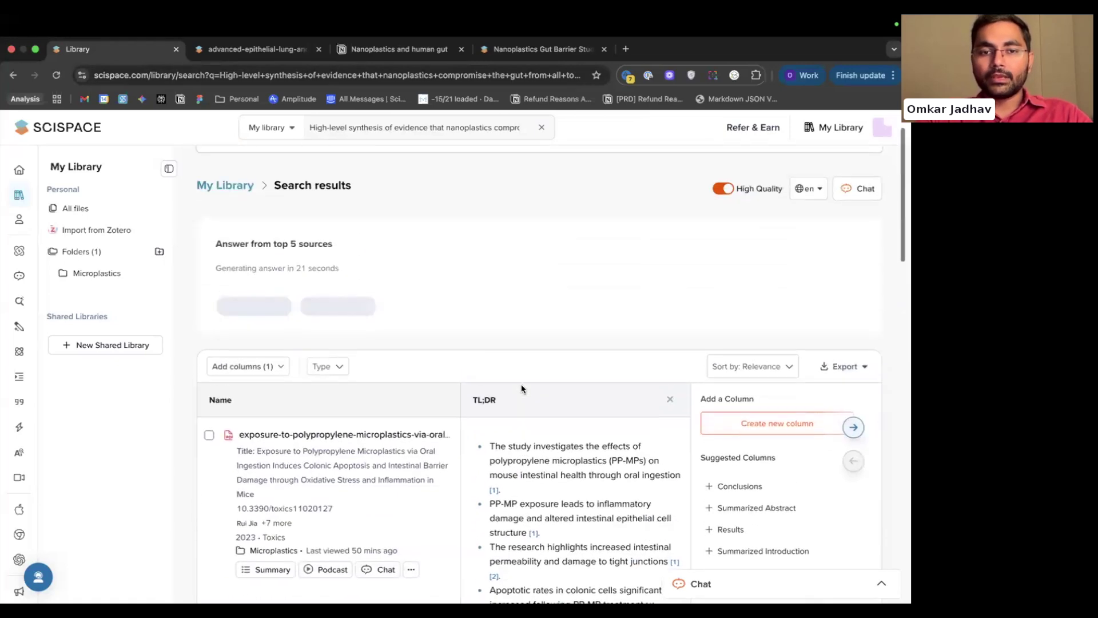
scroll(520, 383, "down", 3)
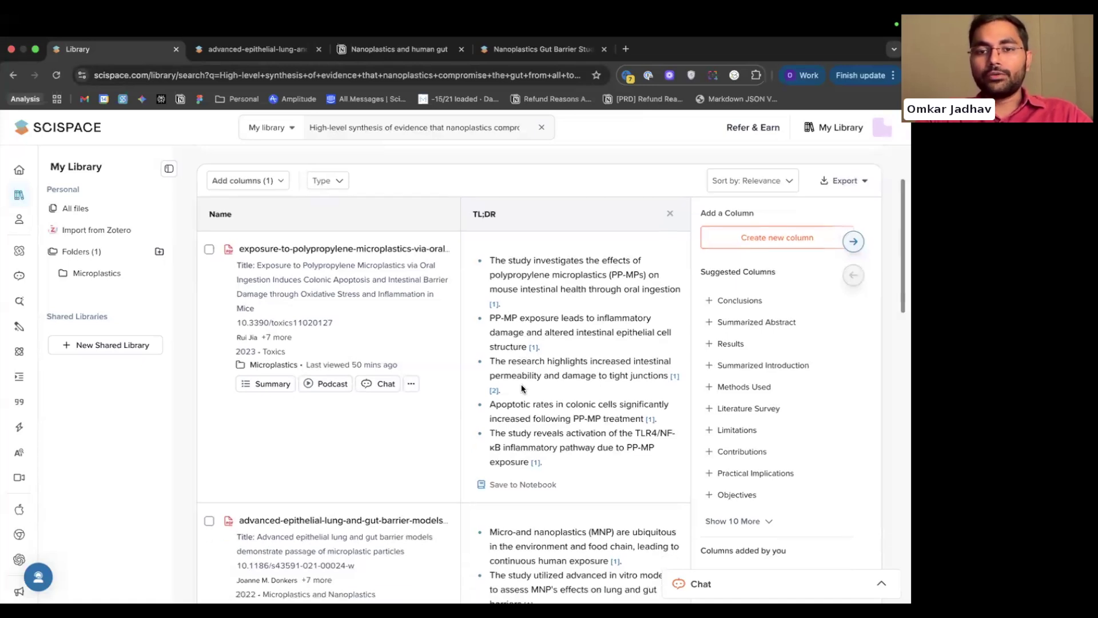
scroll(521, 383, "up", 2)
scroll(520, 383, "down", 1)
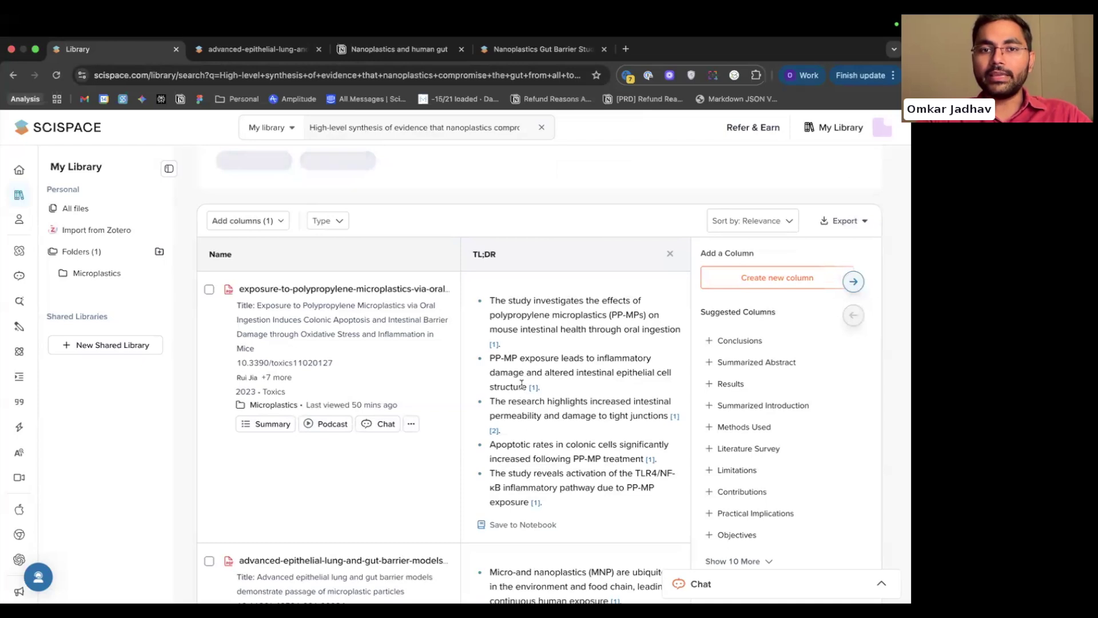
Add the suggested Conclusions column to the table of library search results.
scroll(521, 383, "up", 1)
scroll(520, 383, "down", 1)
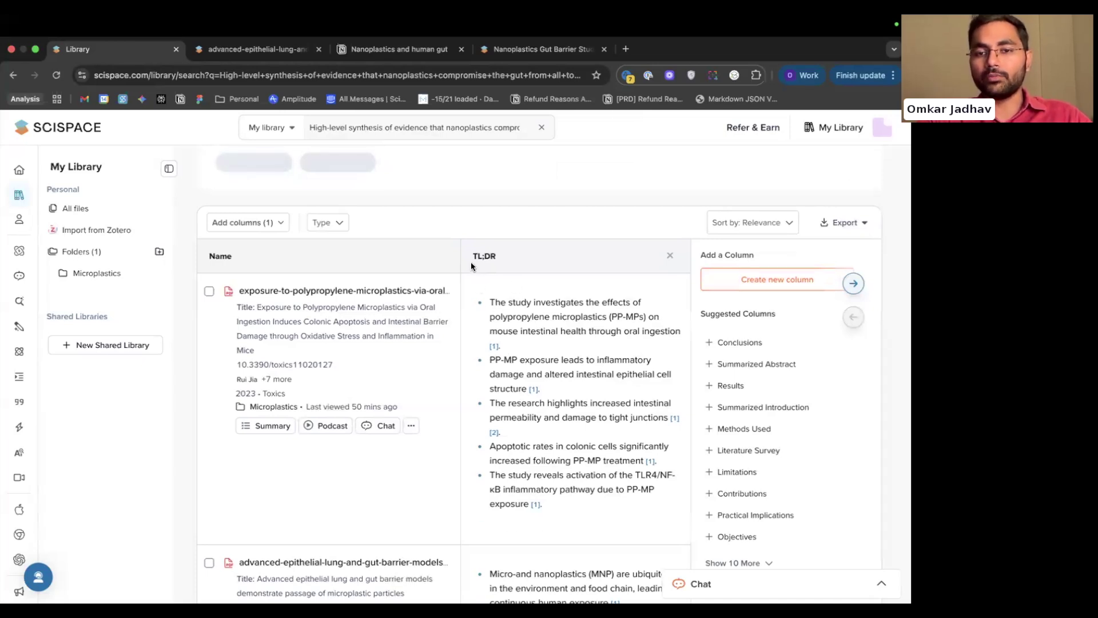
scroll(516, 266, "up", 2)
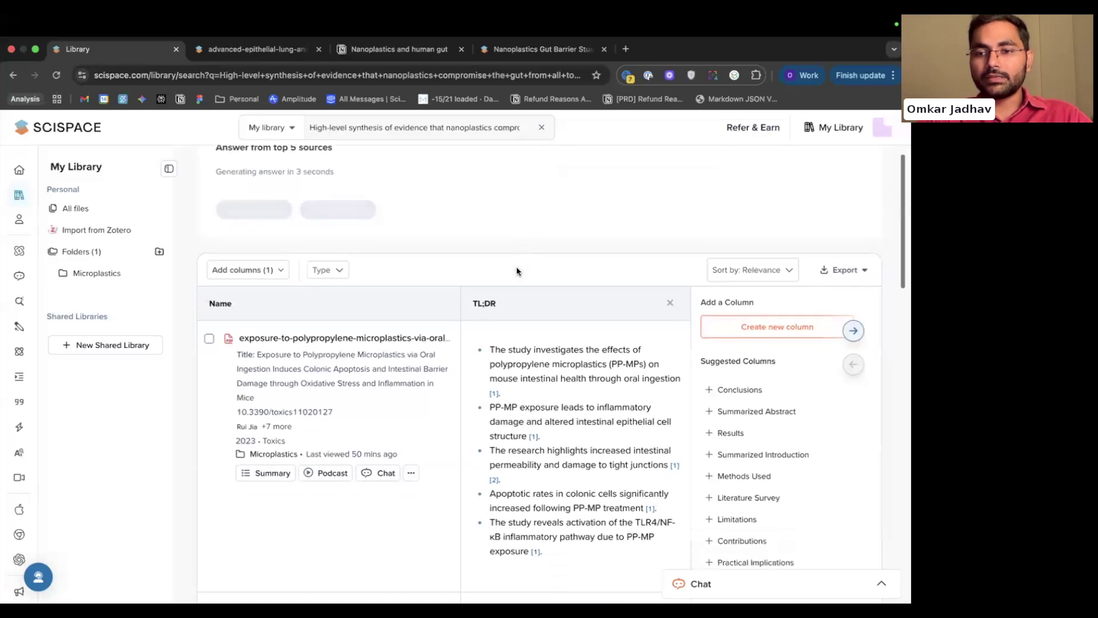
scroll(515, 266, "down", 2)
scroll(571, 267, "right", 3)
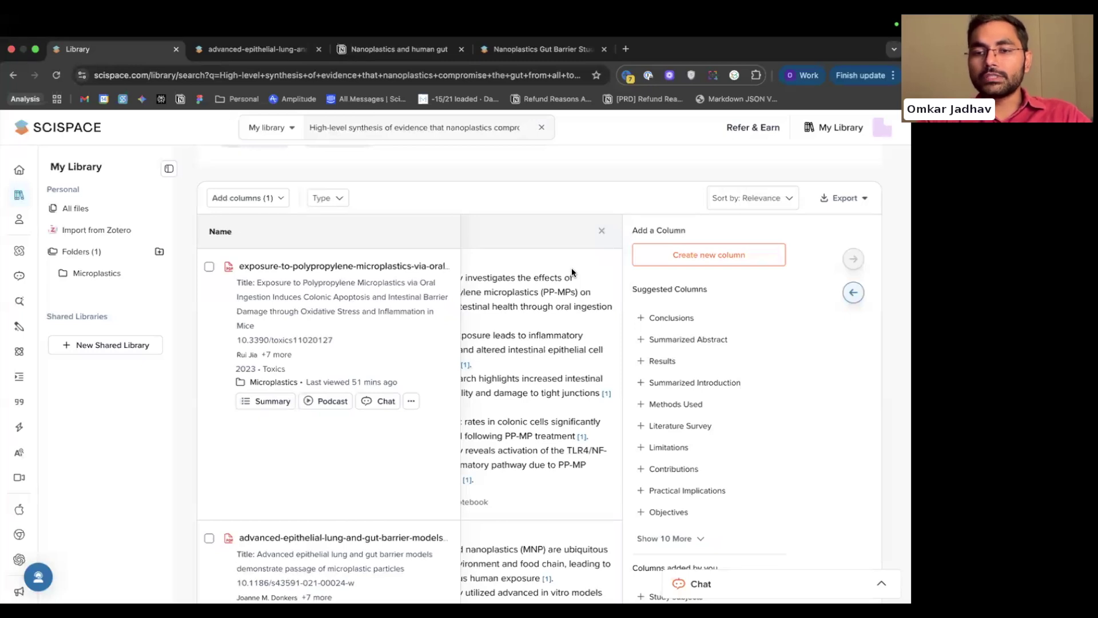
scroll(571, 267, "down", 1)
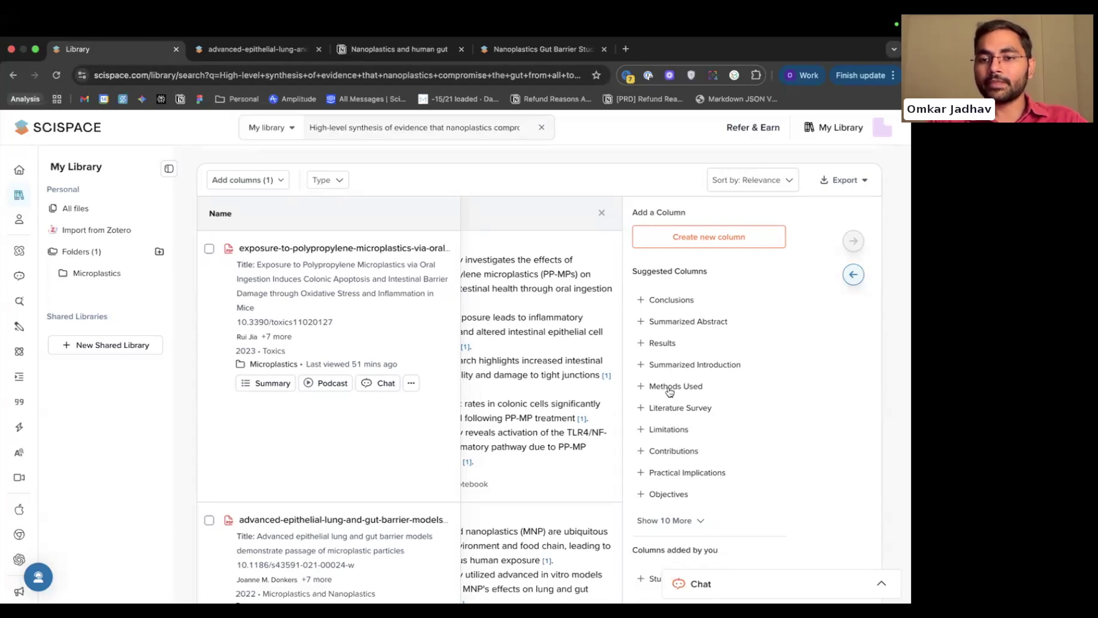
left_click(675, 298)
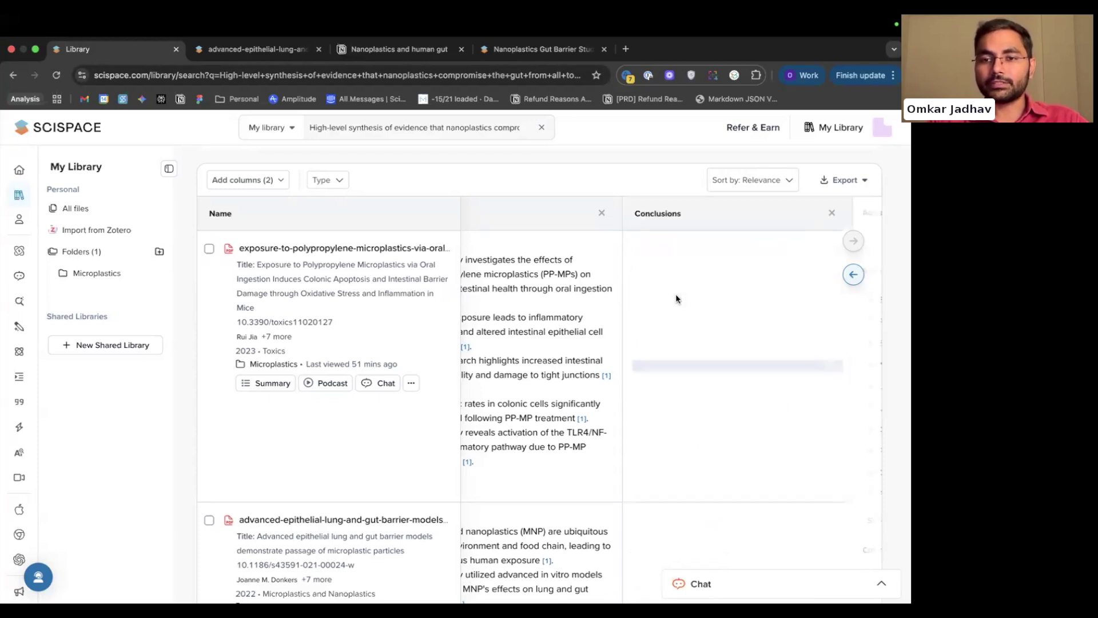
Examine the Conclusions entries of all papers in the search results, down to the "Leaky Gut in IBD" paper.
scroll(609, 373, "left", 2)
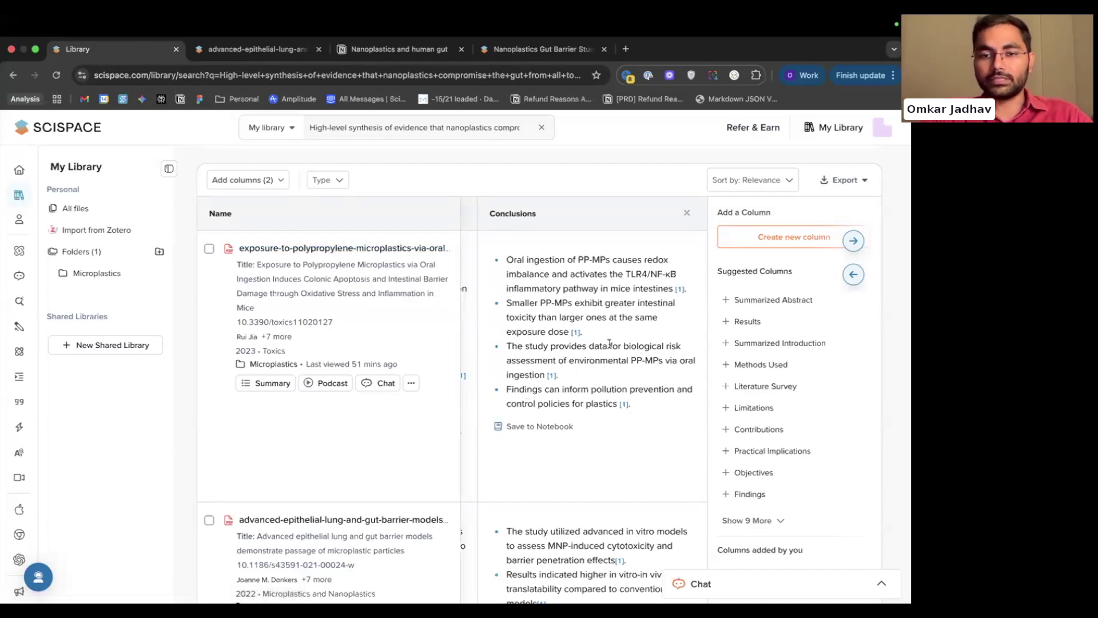
scroll(609, 343, "down", 3)
scroll(609, 343, "down", 2)
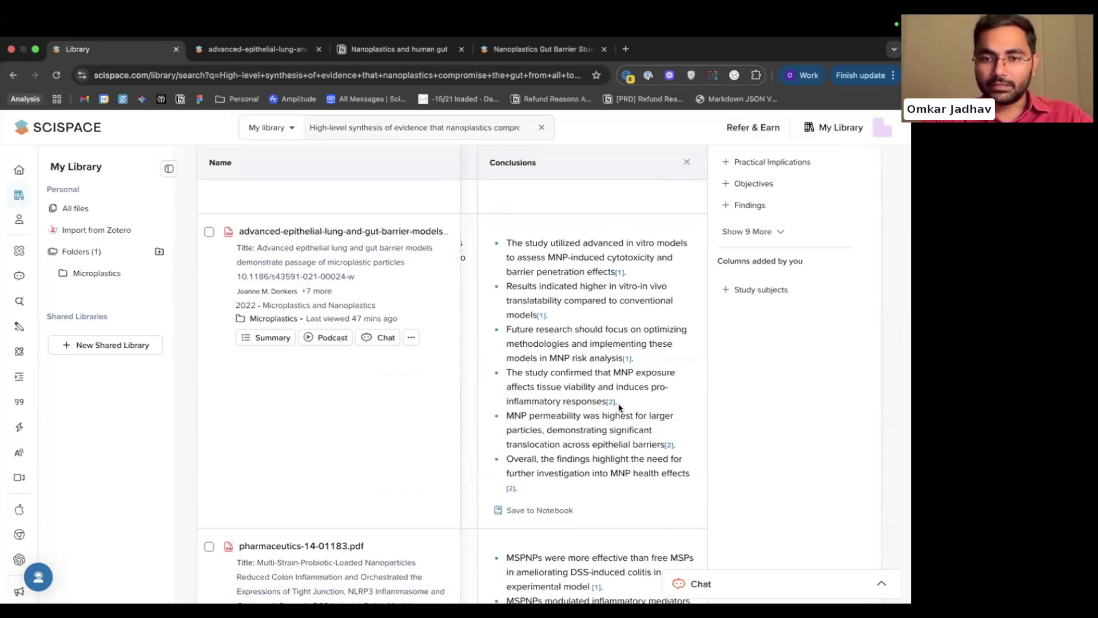
scroll(604, 432, "down", 5)
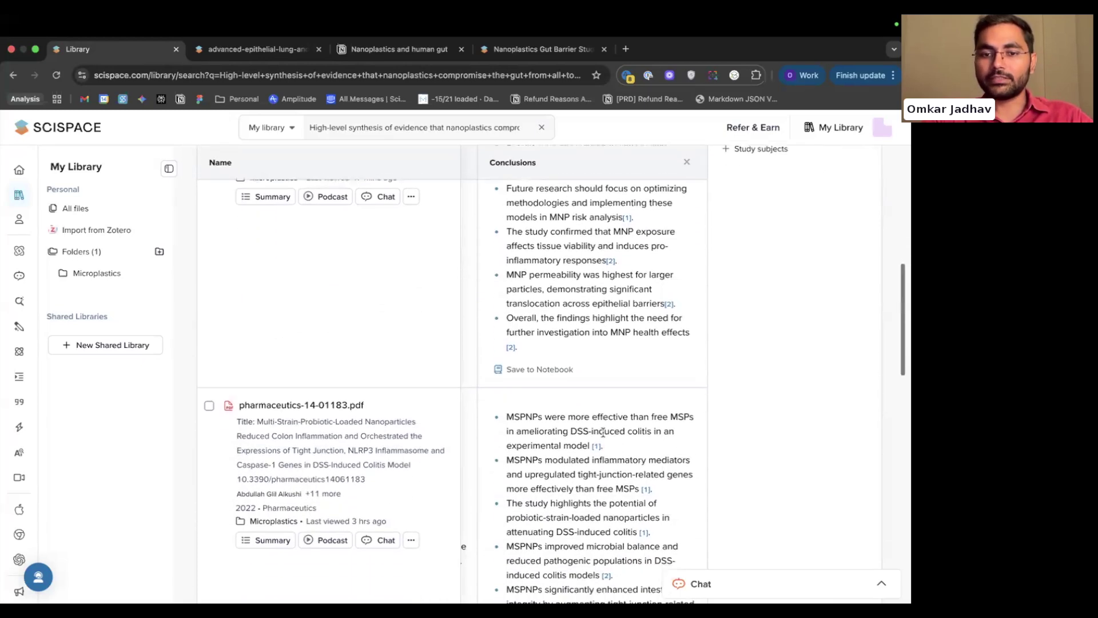
scroll(604, 410, "down", 7)
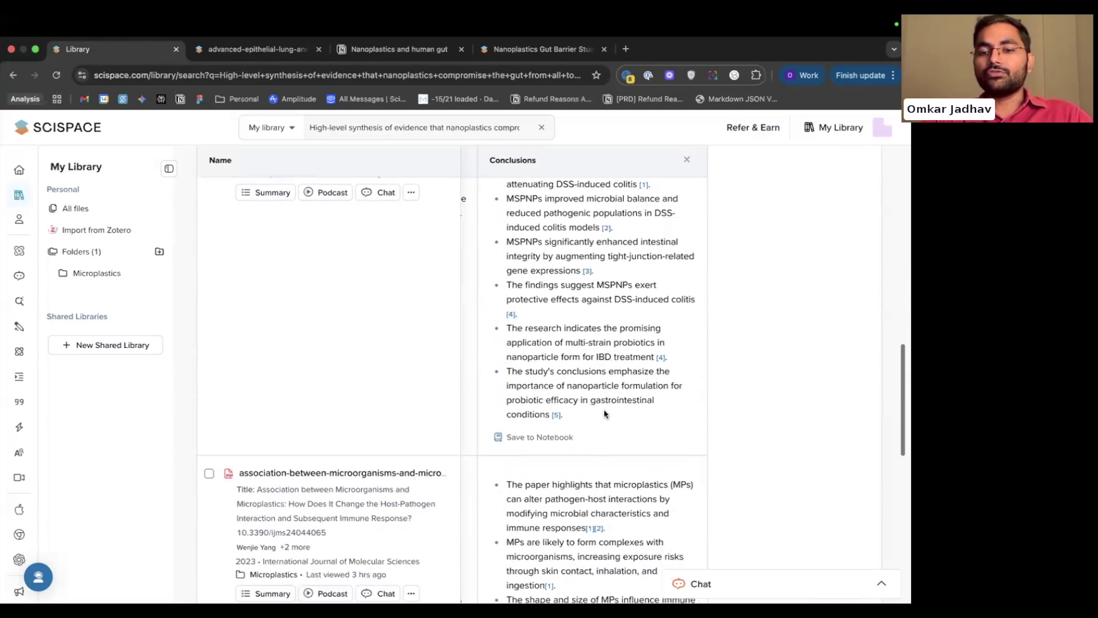
scroll(603, 411, "down", 5)
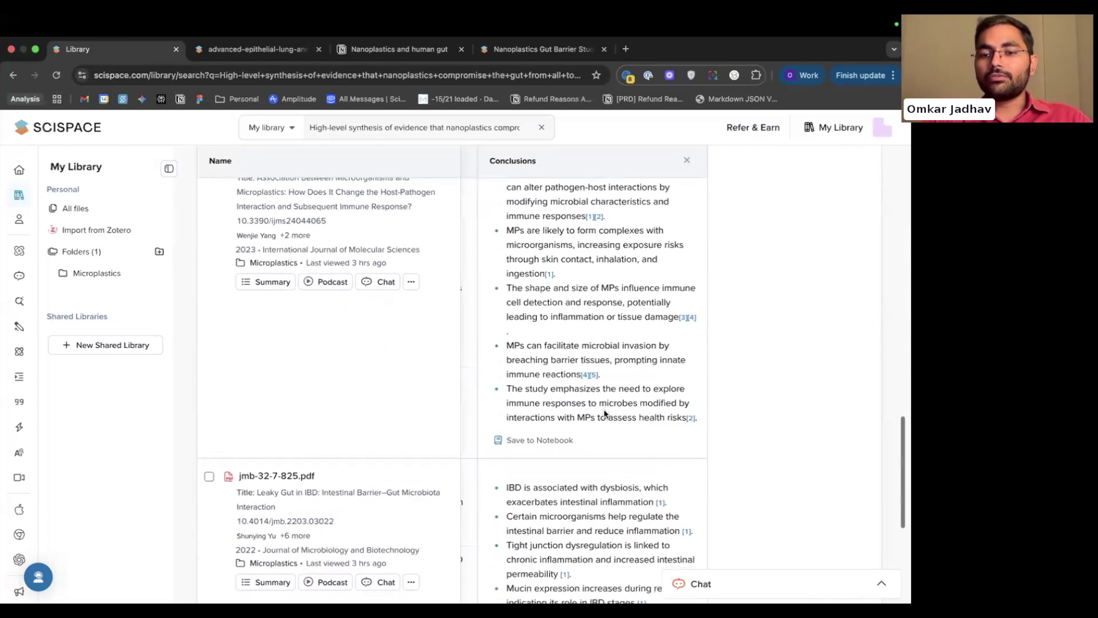
scroll(604, 409, "down", 3)
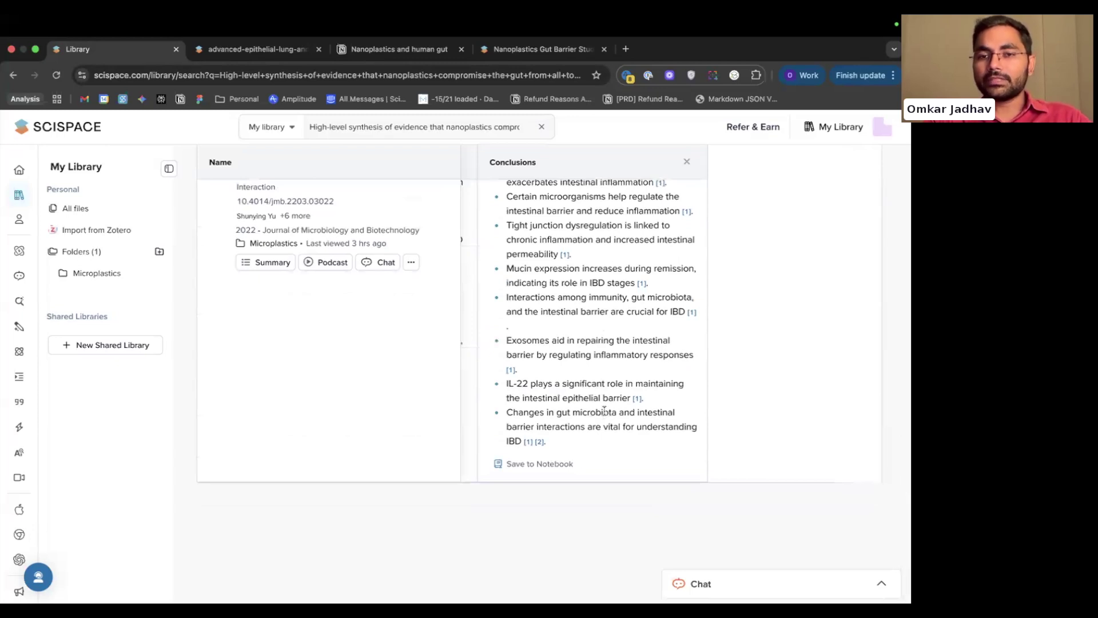
Retry generating the answer from the top 5 sources and switch to the presentation while it is generated.
scroll(605, 412, "up", 10)
scroll(604, 410, "up", 15)
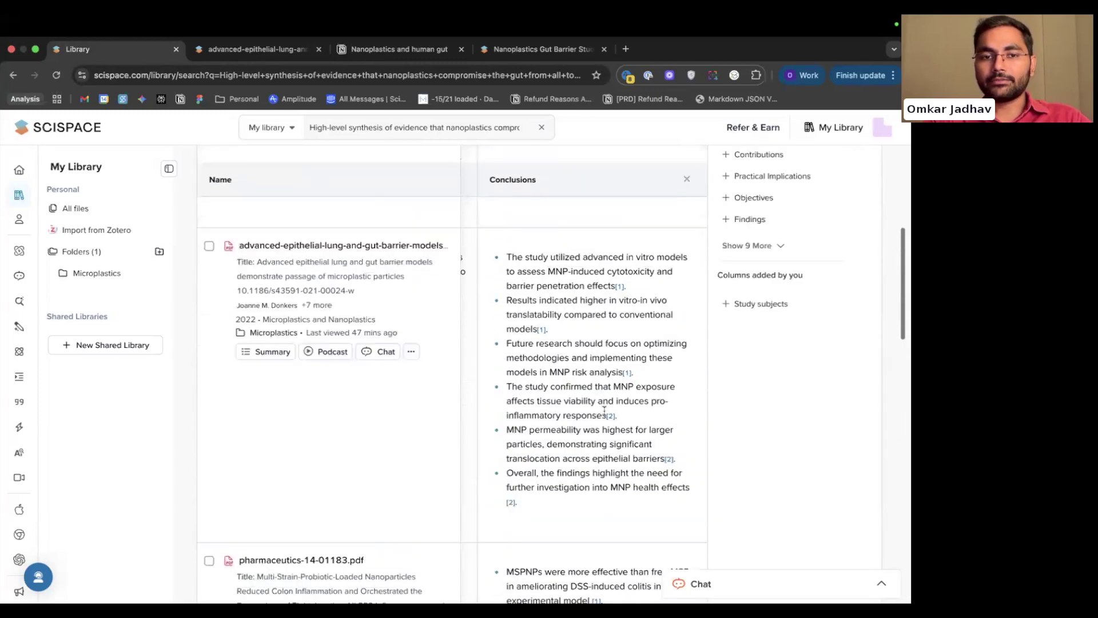
left_click(360, 225)
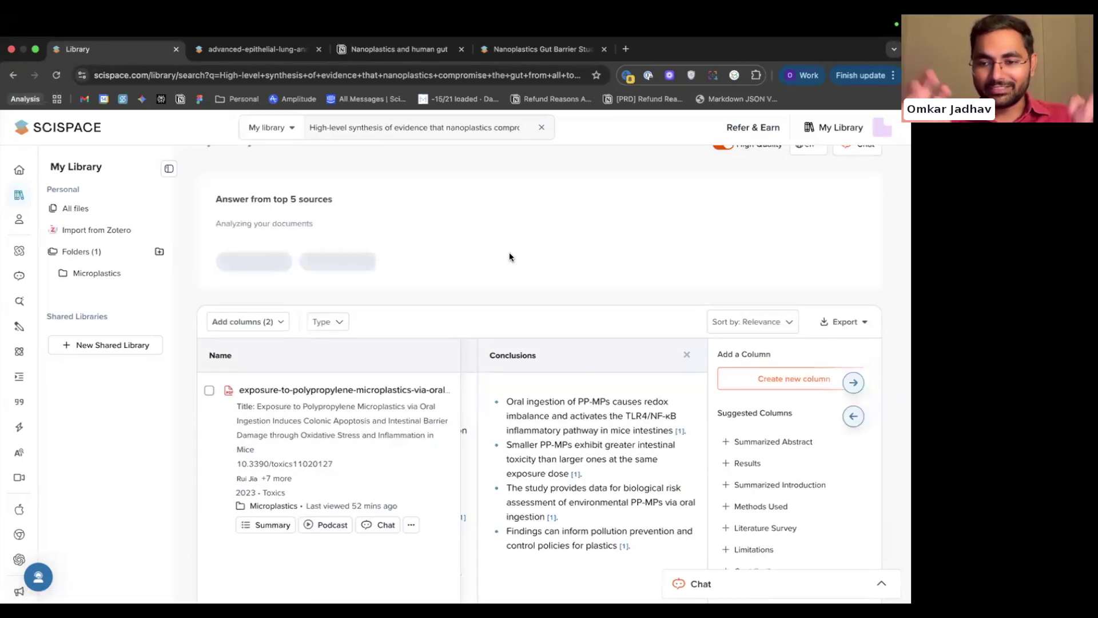
scroll(509, 257, "up", 2)
scroll(509, 257, "down", 1)
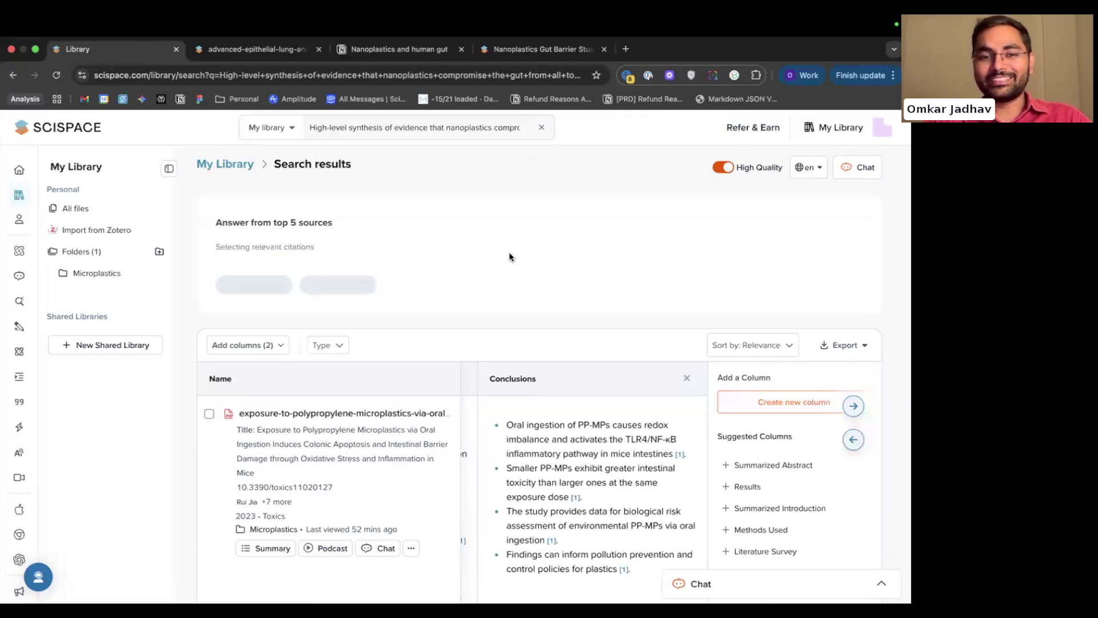
scroll(511, 257, "down", 2)
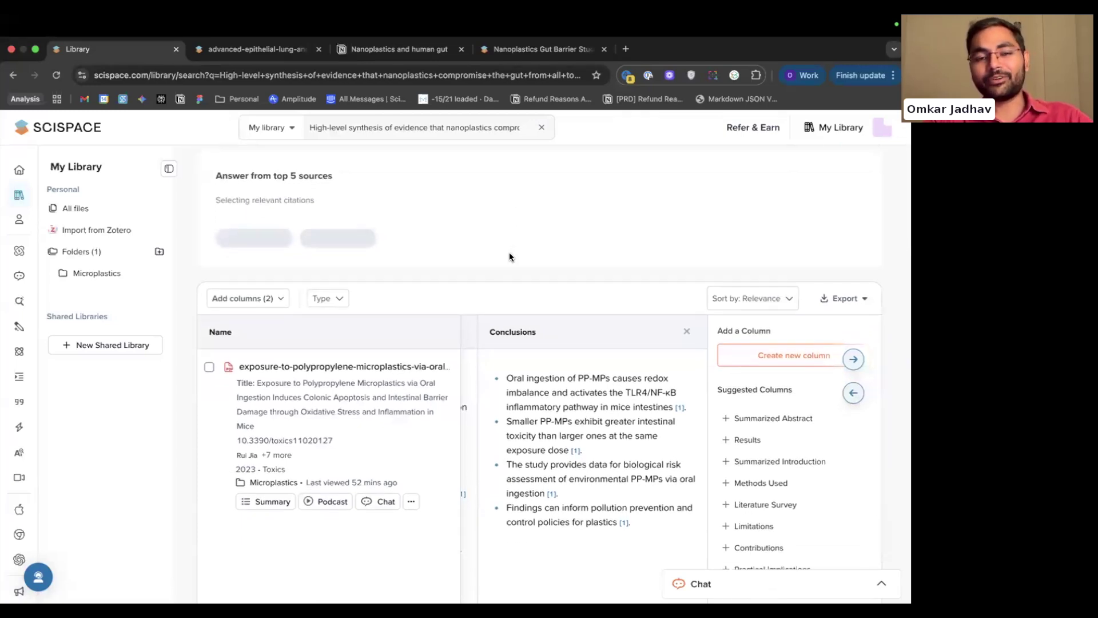
scroll(510, 257, "down", 3)
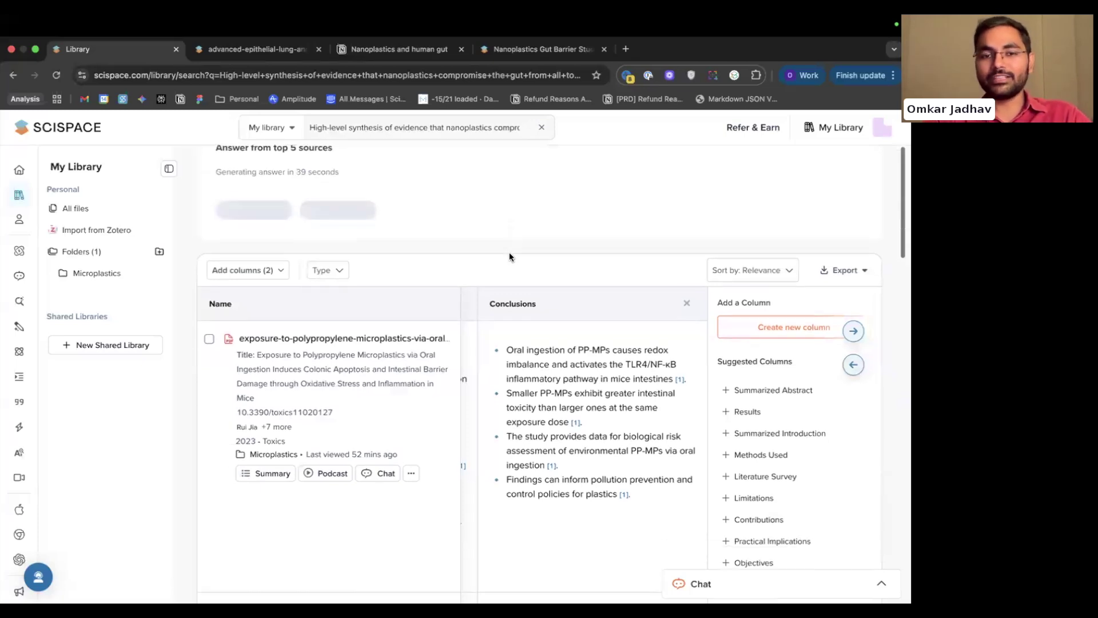
scroll(510, 257, "down", 2)
key("ctrl+Right")
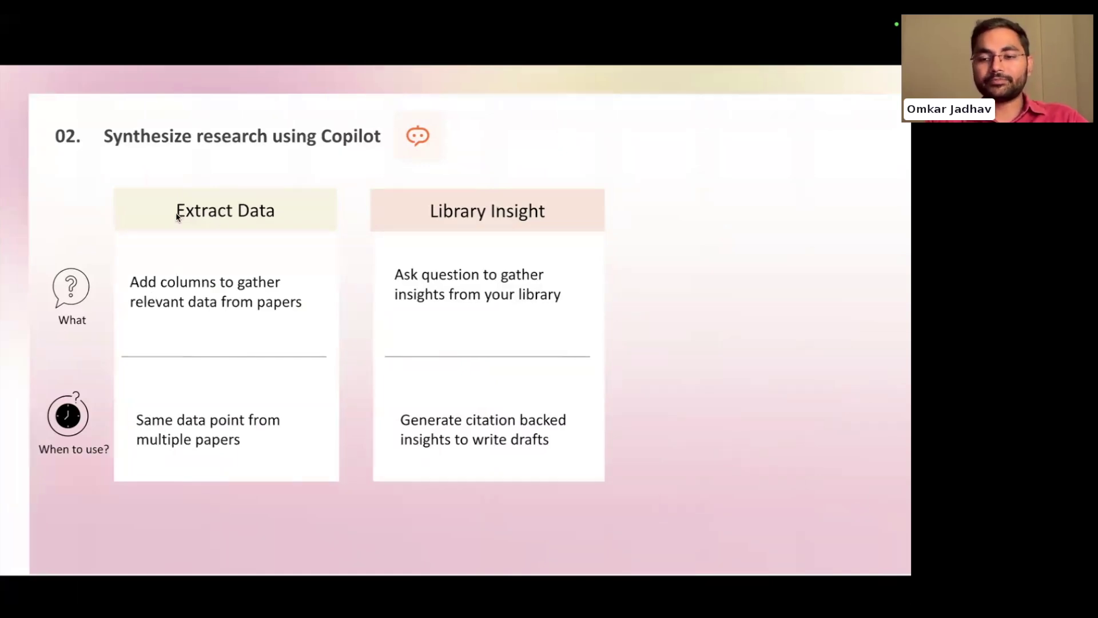
Return to the library search and expand the "Nanoplastics and Gut Health: A Synthesis of Evidence" answer to its full text.
key("ctrl+Left")
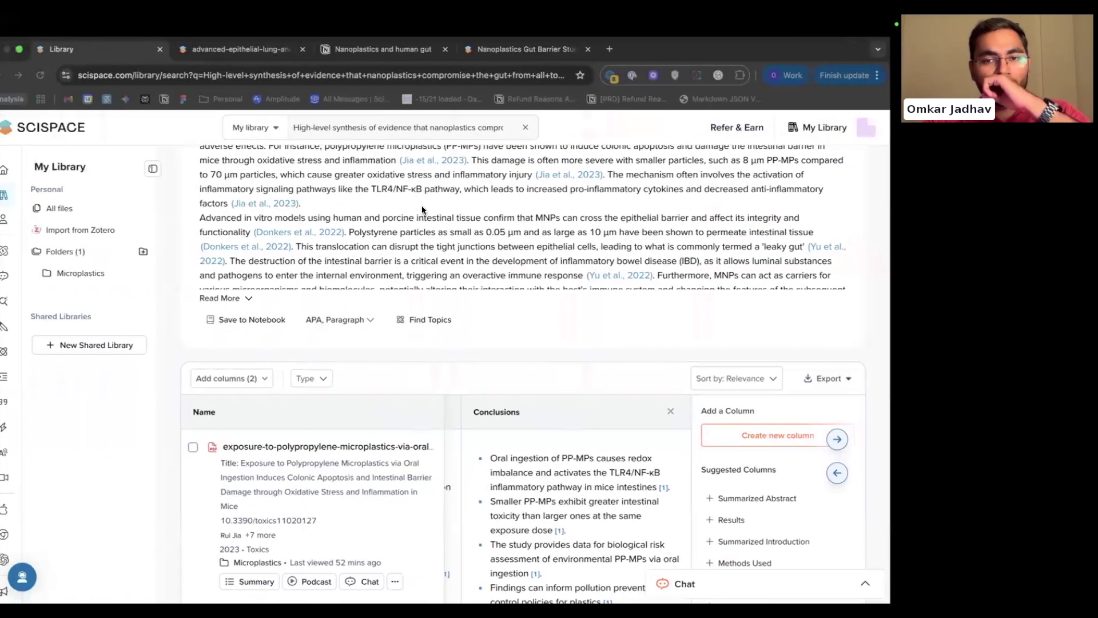
scroll(420, 209, "up", 2)
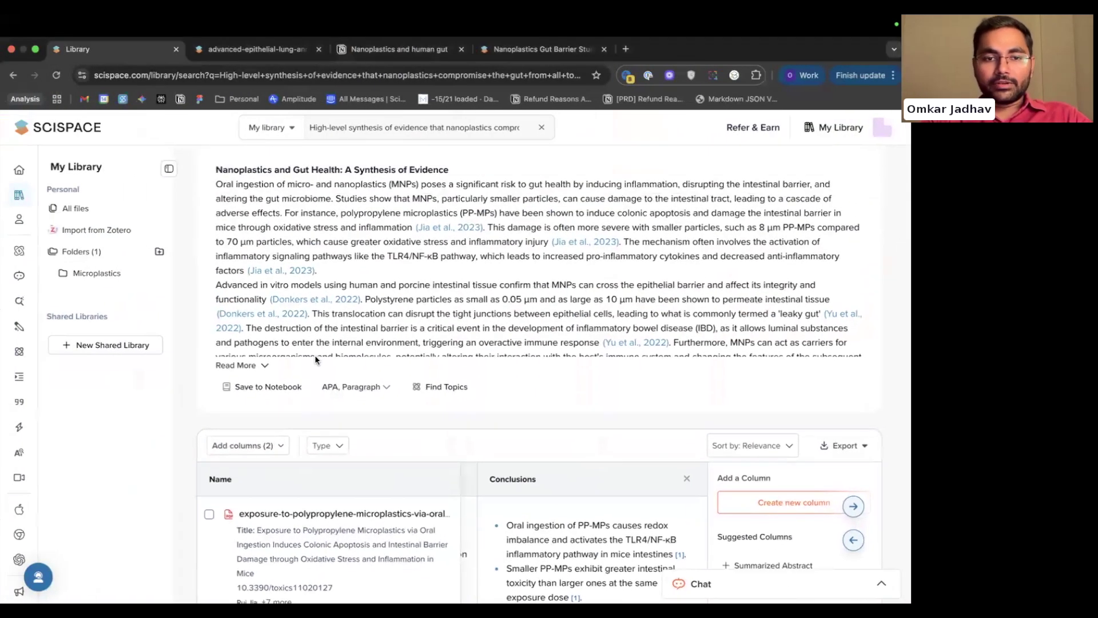
left_click(265, 366)
scroll(358, 331, "up", 1)
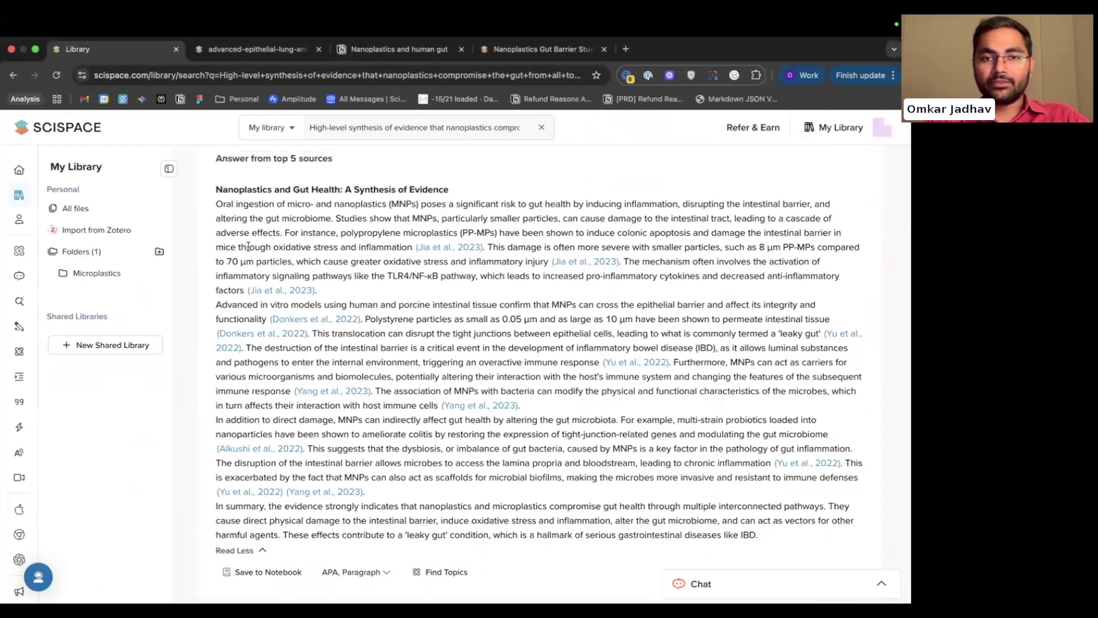
scroll(305, 243, "up", 4)
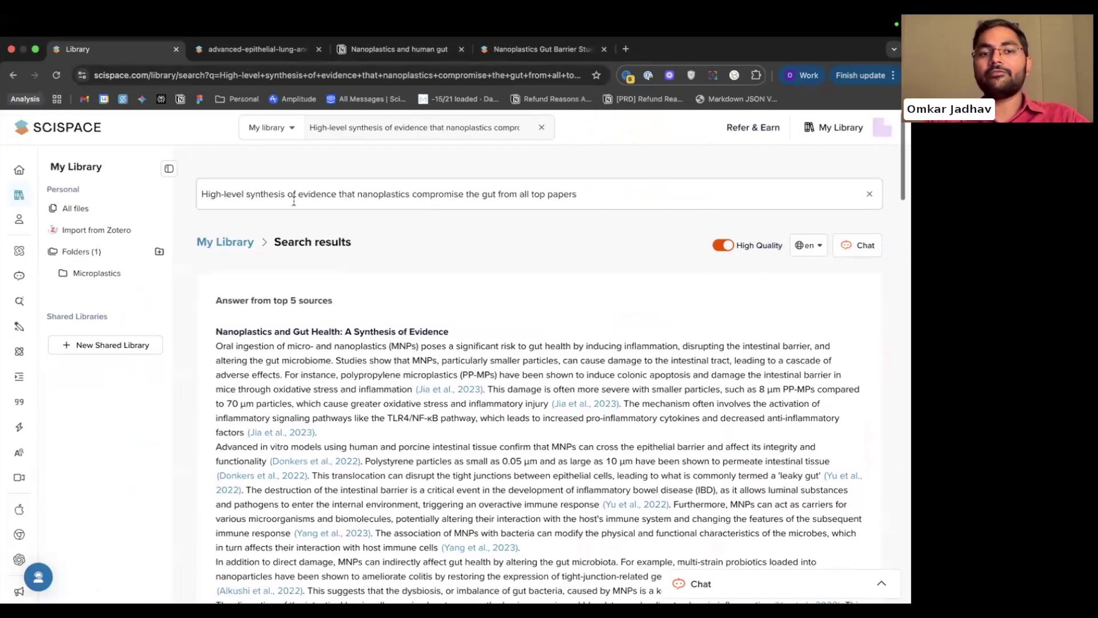
Highlight the "Answer from top 5 sources" heading and the synthesis text below it, then clear the selection.
triple_click(275, 298)
scroll(376, 289, "down", 3)
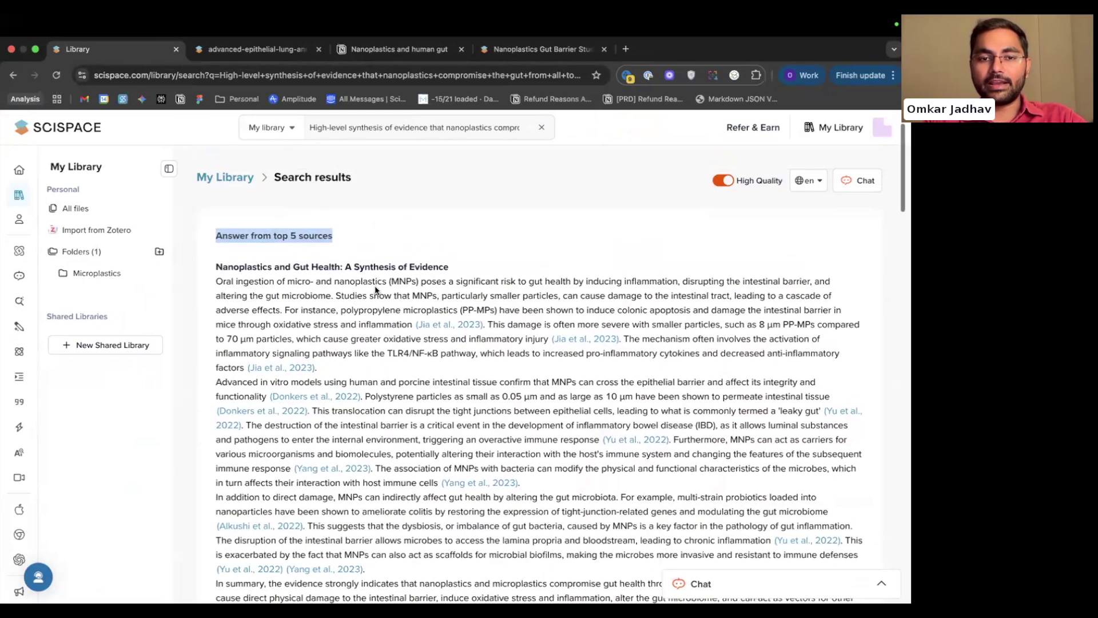
scroll(357, 277, "down", 1)
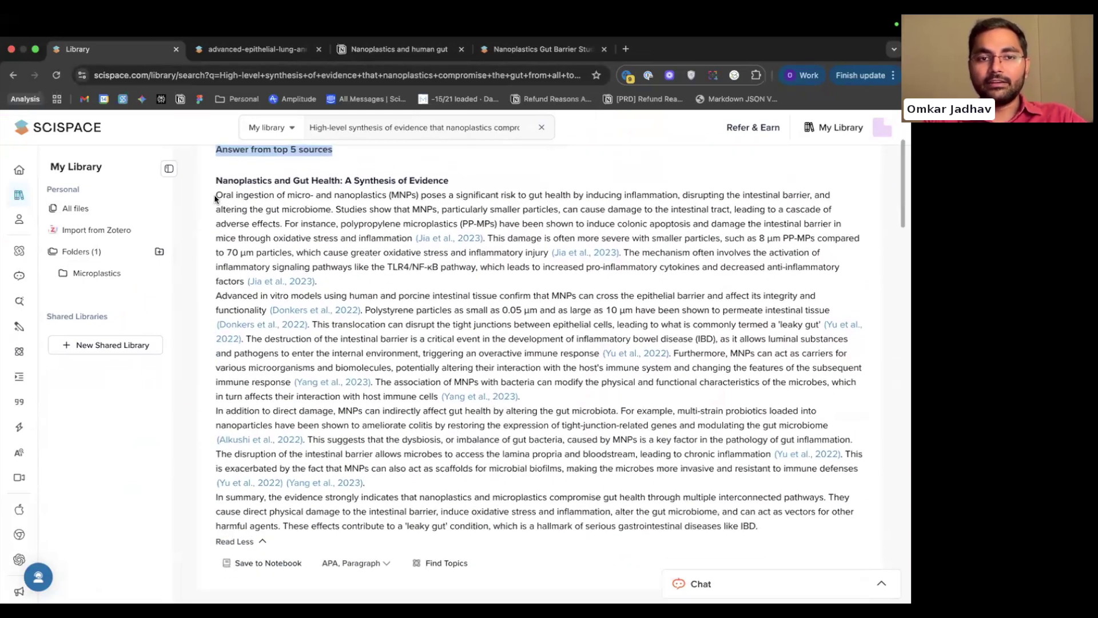
left_click_drag(218, 193, 608, 518)
left_click(607, 519)
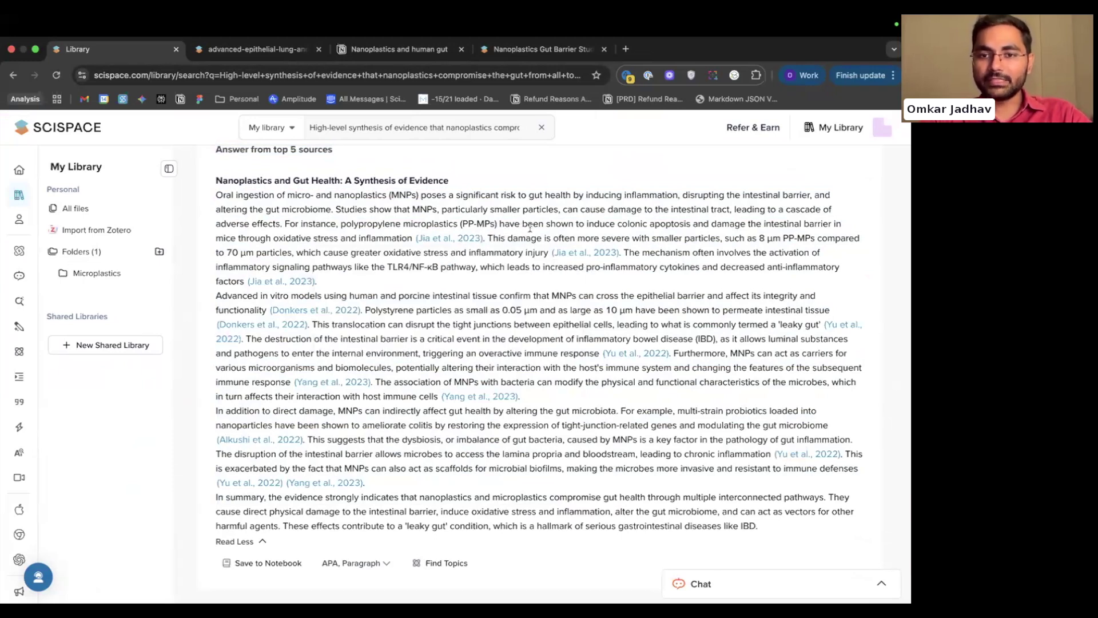
Preview the source of the first citation in the answer and highlight its quoted passage on PP-MPs and colonic apoptosis.
mouse_move(595, 259)
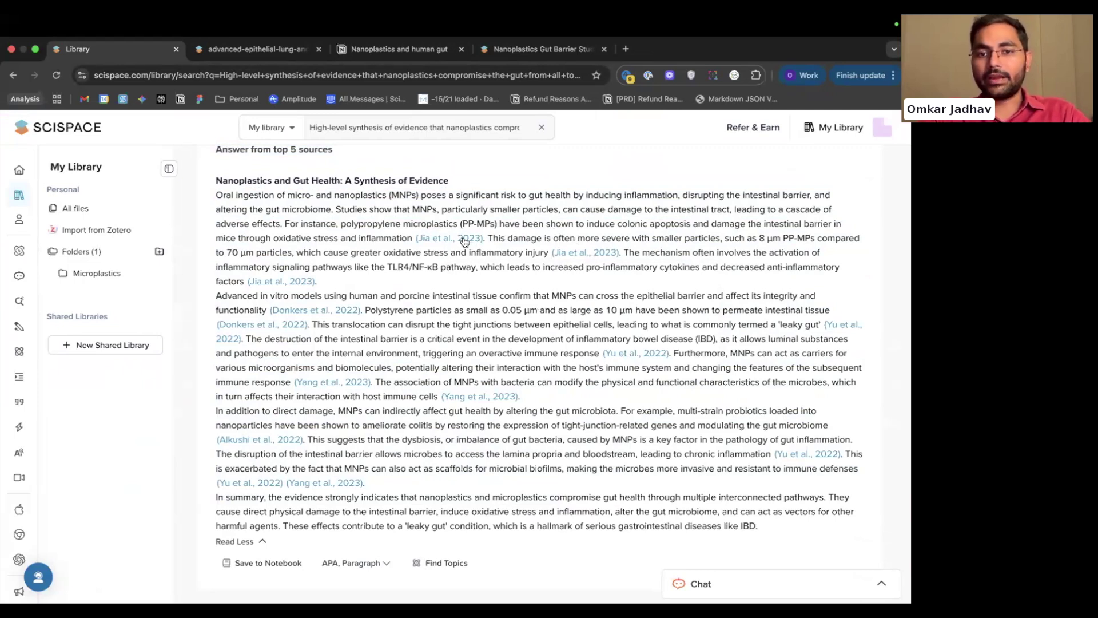
mouse_move(465, 241)
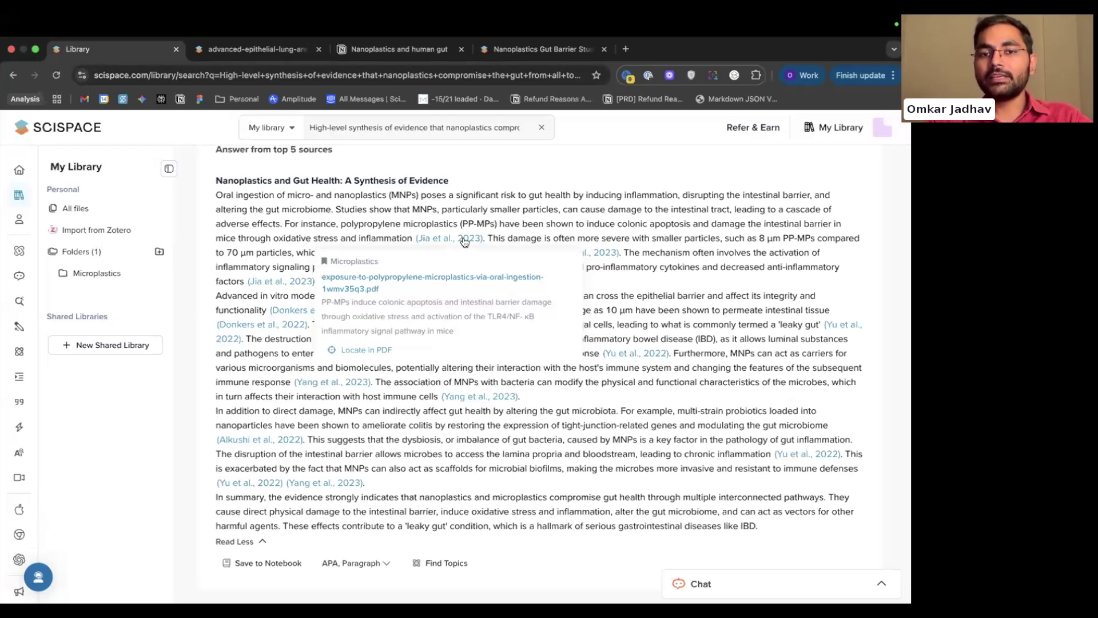
triple_click(404, 302)
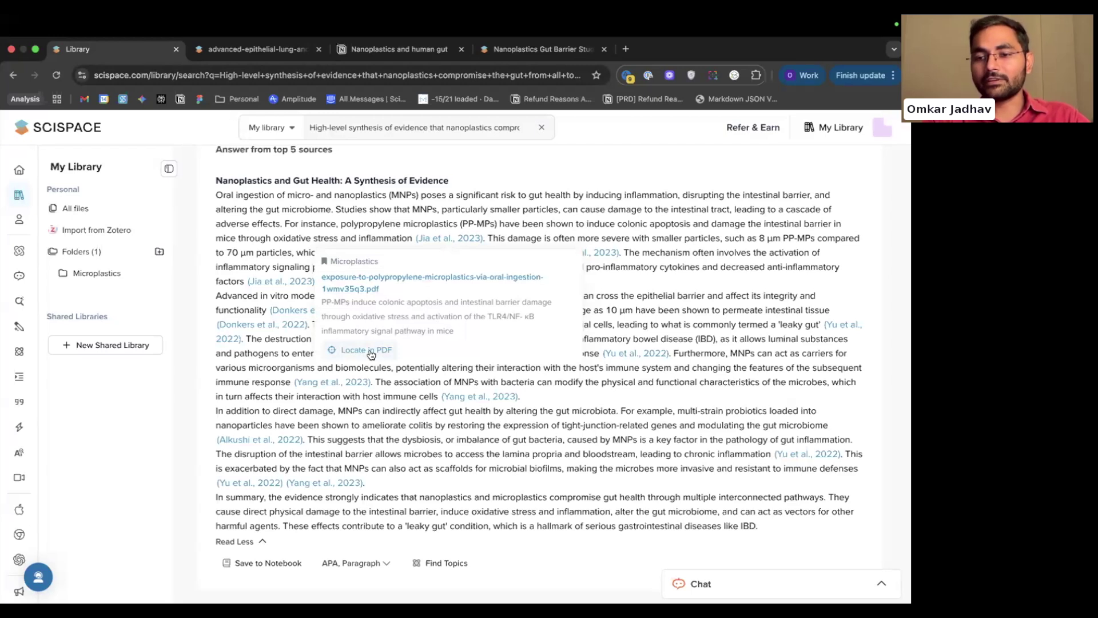
triple_click(405, 309)
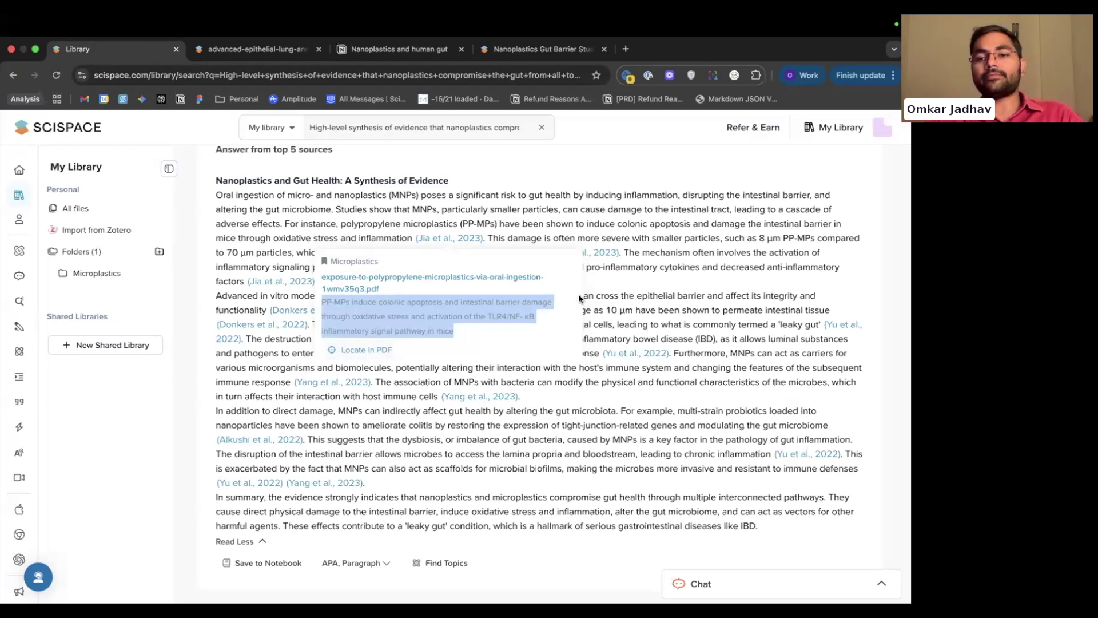
scroll(609, 297, "up", 1)
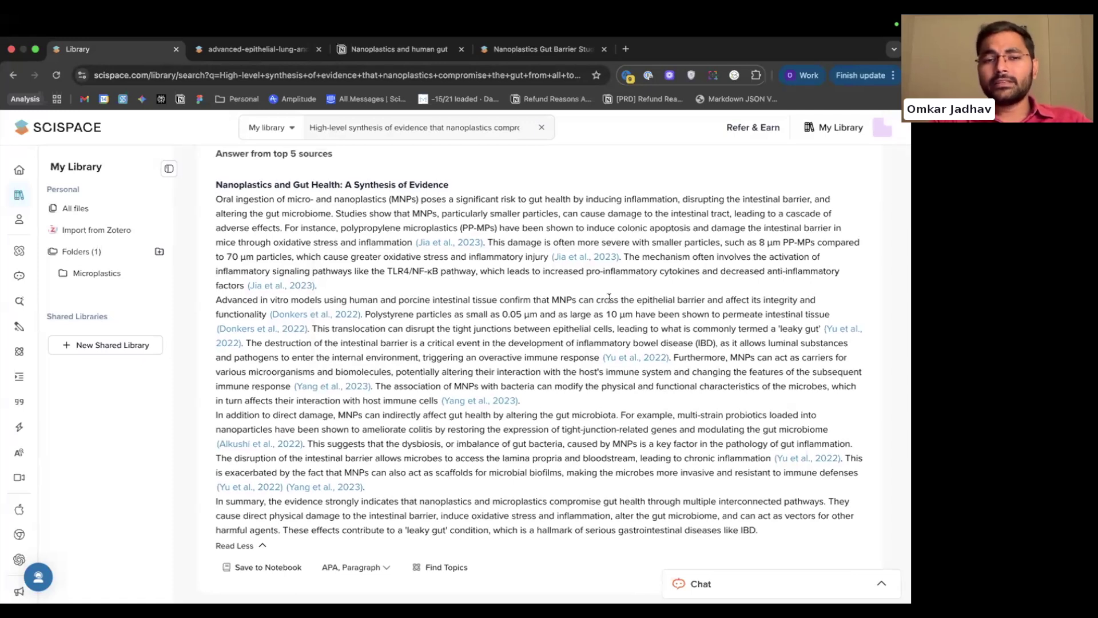
Save the synthesized answer to the notebook and review the saved text and its citations there.
scroll(609, 297, "down", 1)
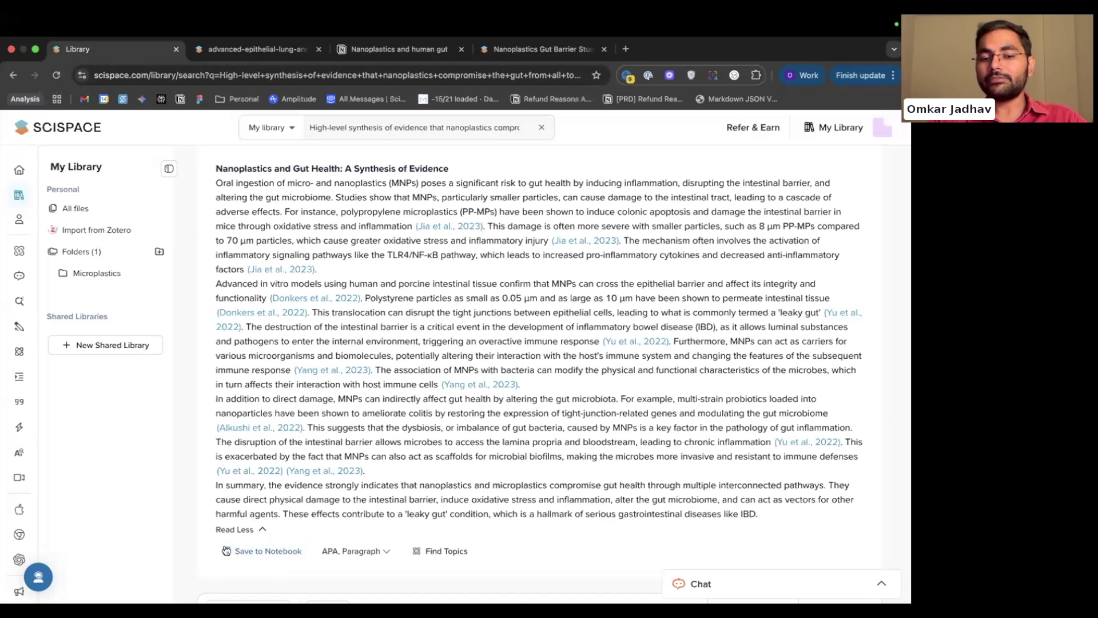
left_click(270, 549)
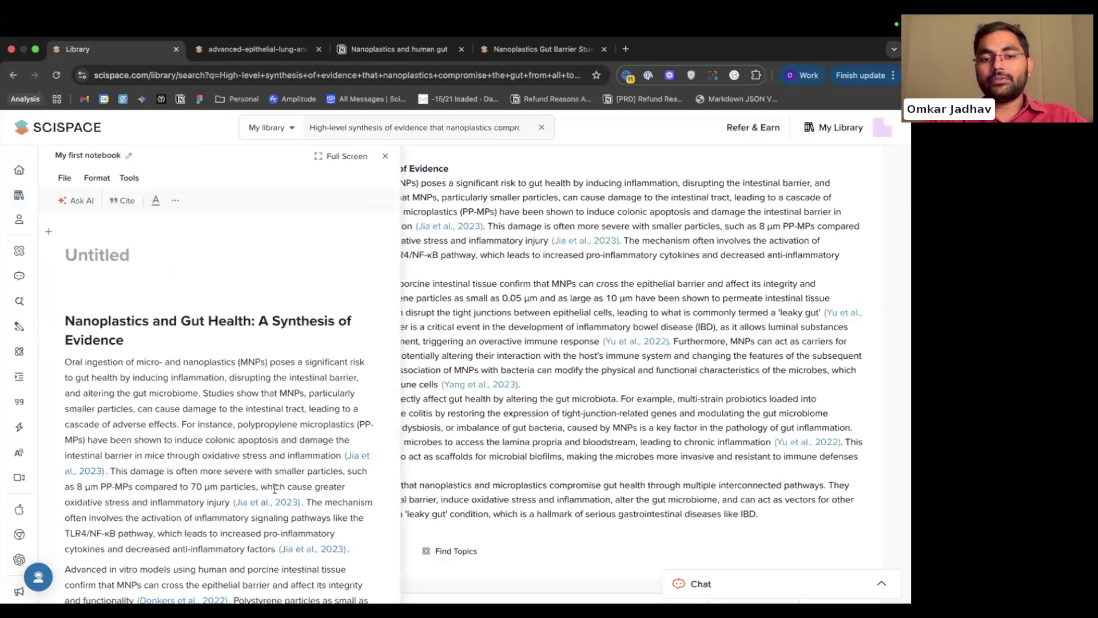
scroll(275, 488, "down", 2)
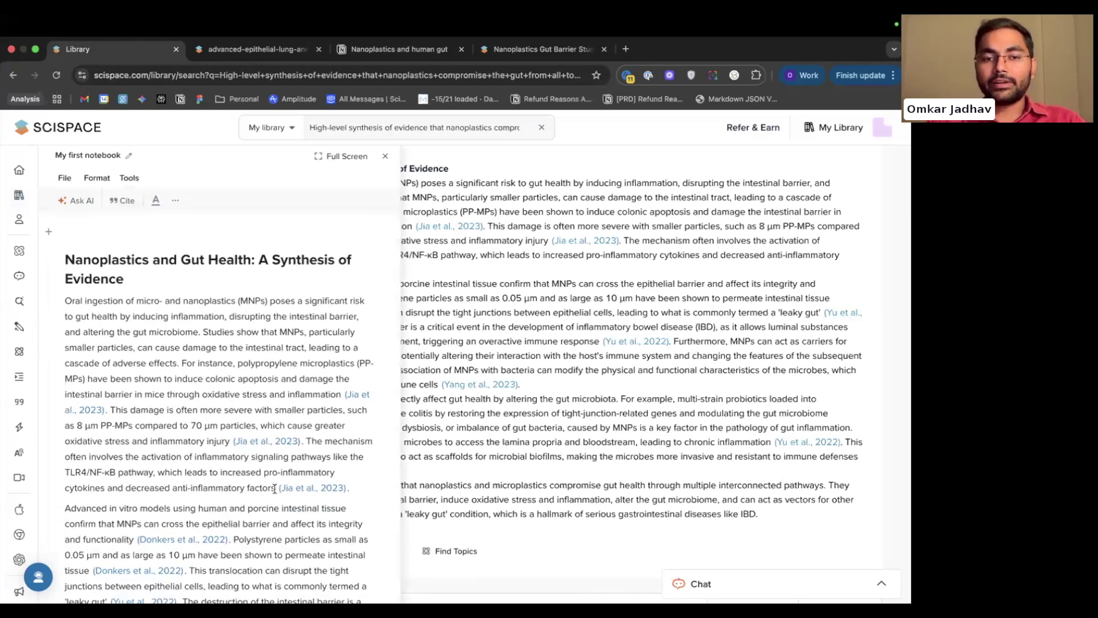
scroll(272, 406, "down", 1)
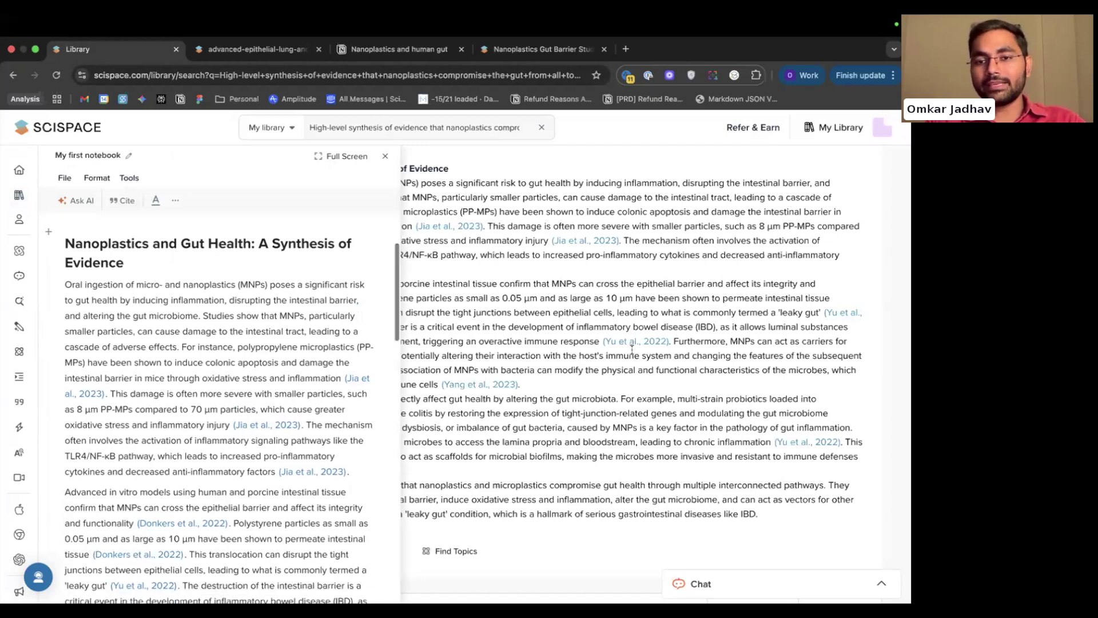
scroll(246, 462, "down", 5)
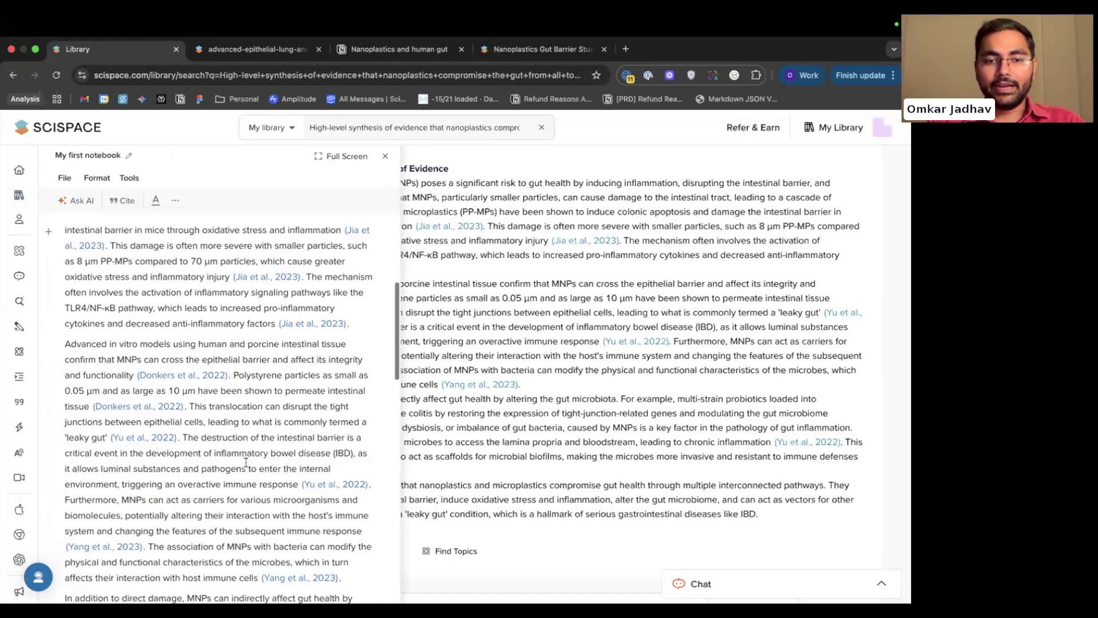
scroll(246, 462, "up", 4)
scroll(246, 462, "up", 4)
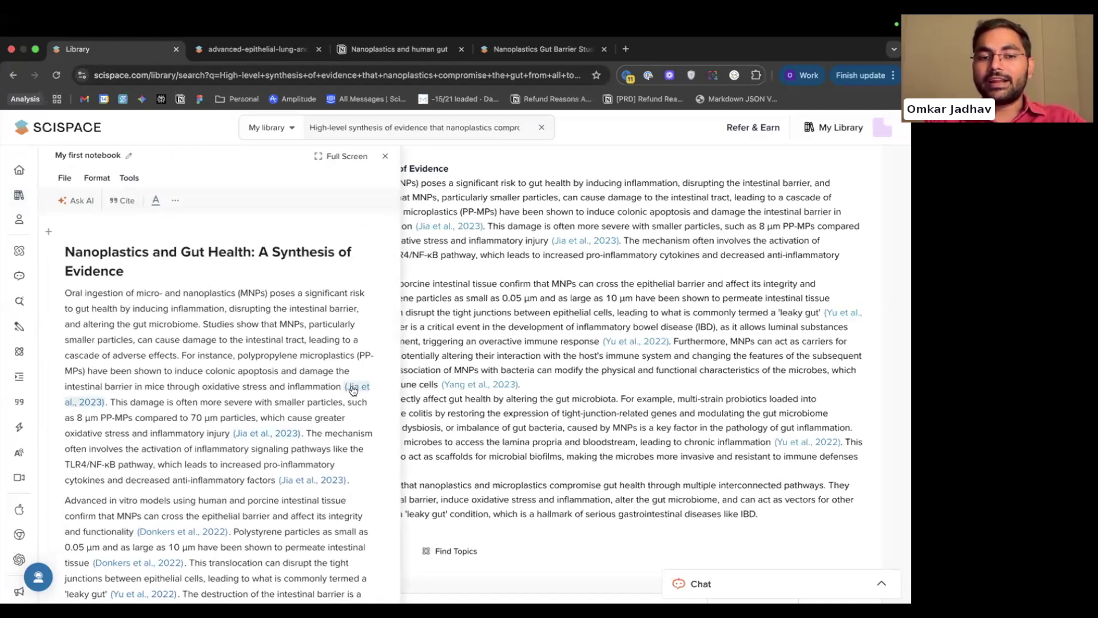
Review the saved synthesis in the notebook, including its in-text citations and the APA reference list at its end.
left_click(96, 406)
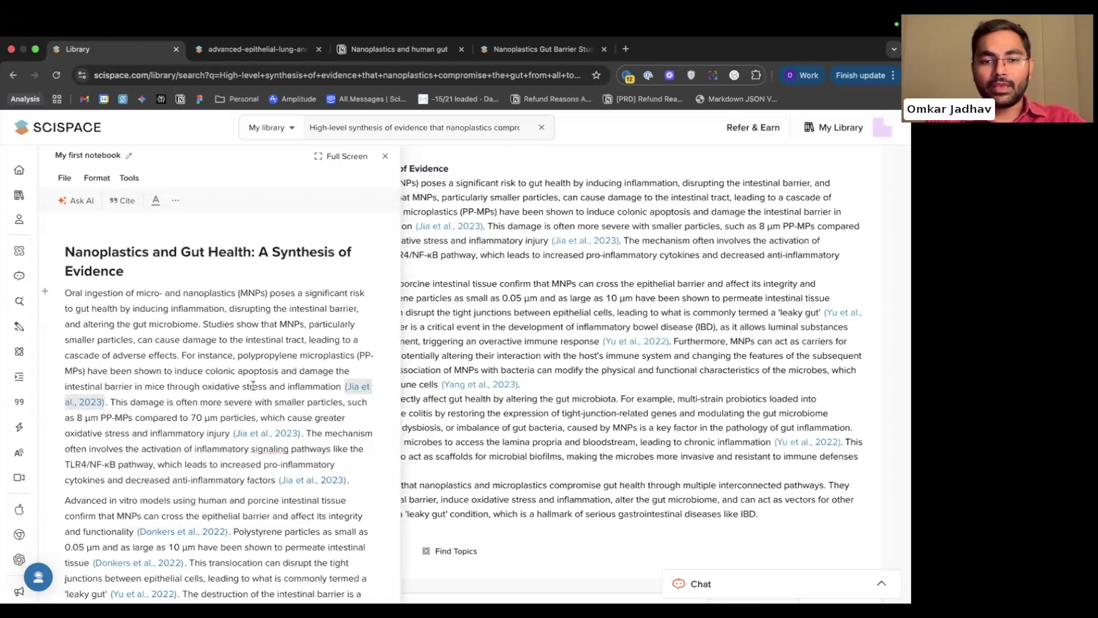
scroll(253, 386, "down", 15)
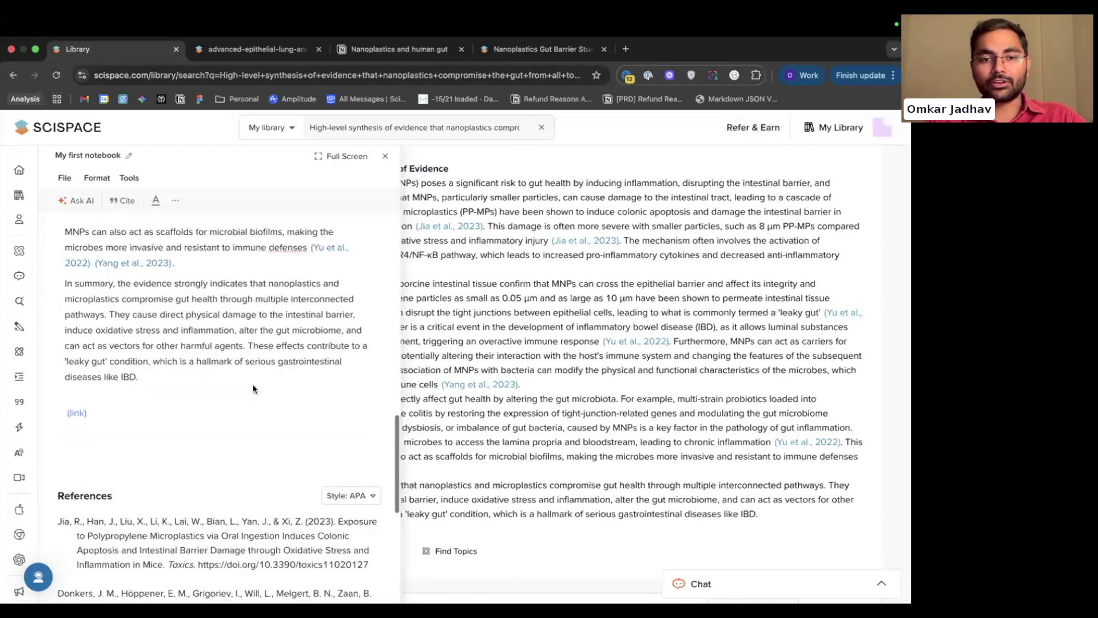
scroll(253, 389, "down", 5)
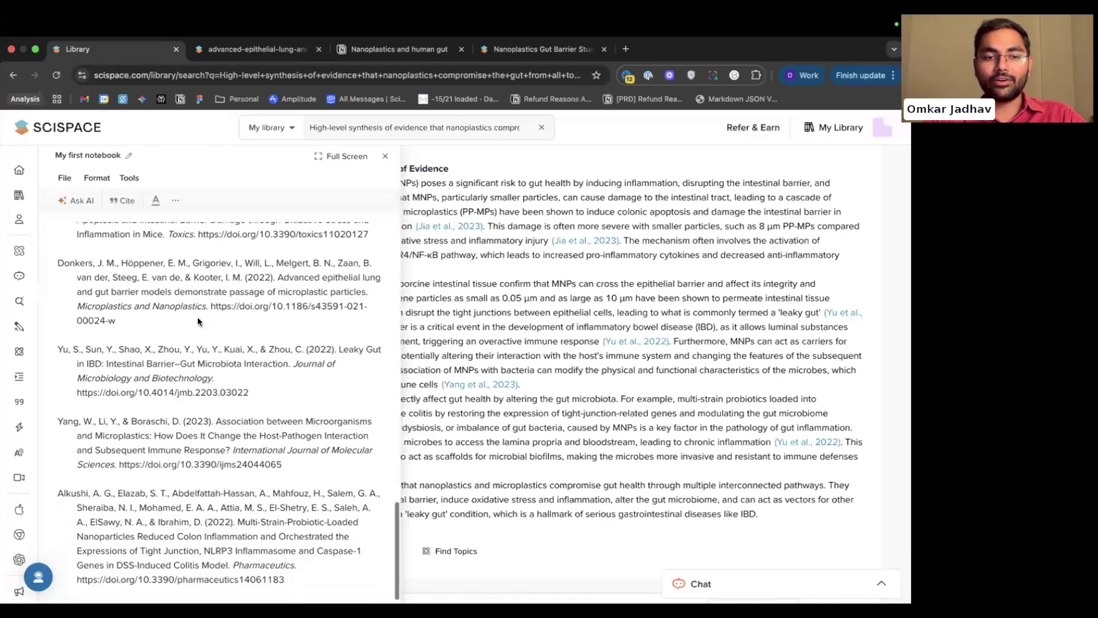
scroll(198, 322, "up", 15)
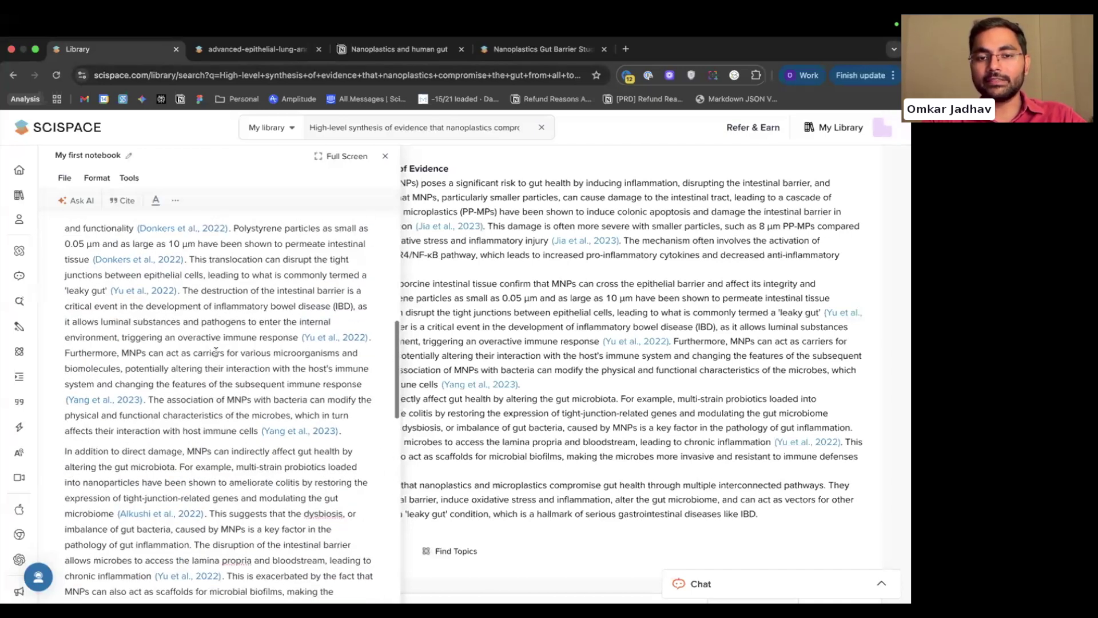
scroll(215, 353, "up", 10)
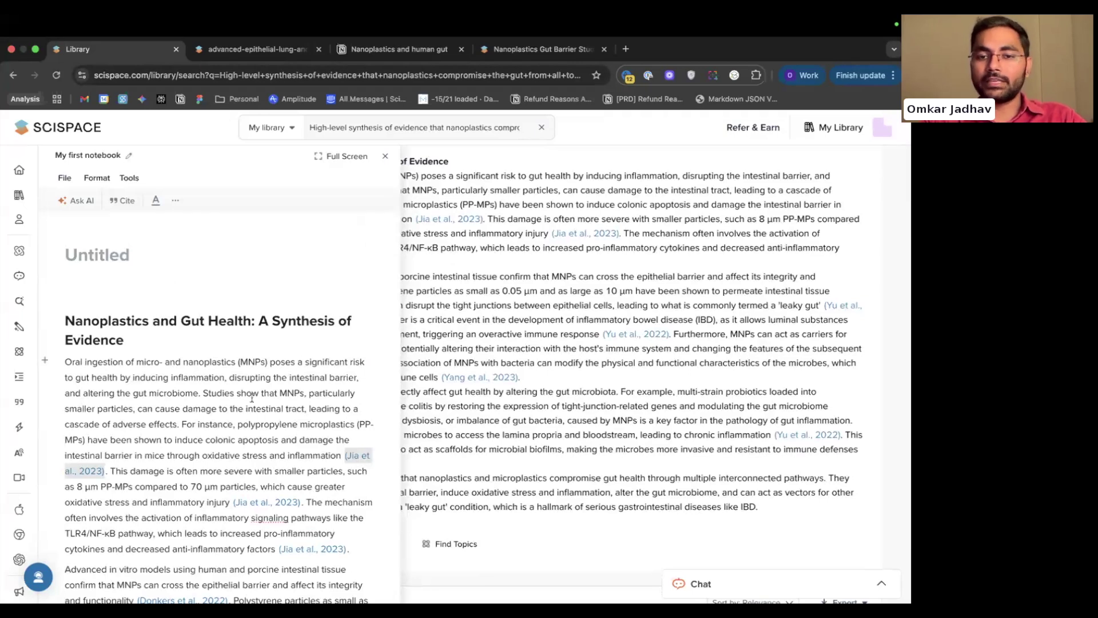
scroll(252, 397, "down", 2)
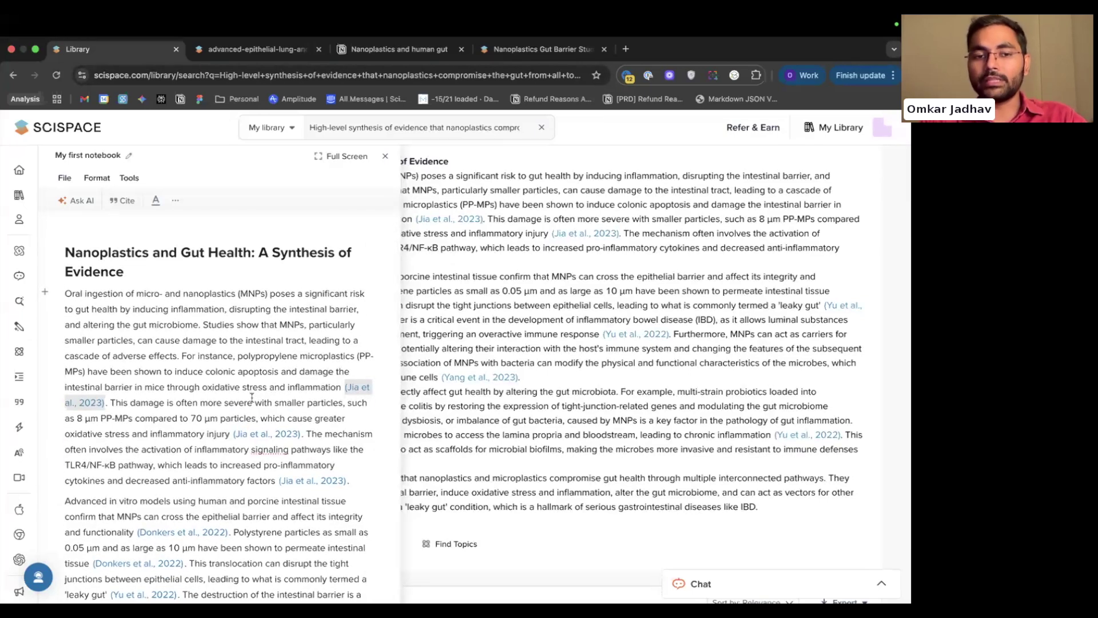
scroll(252, 396, "down", 15)
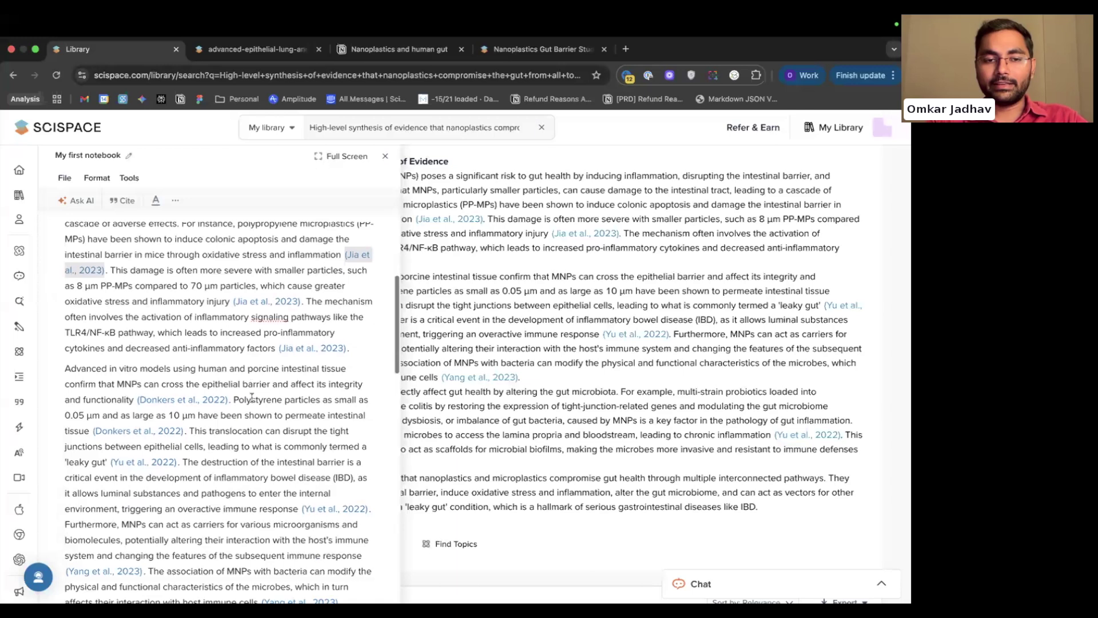
scroll(252, 397, "down", 1)
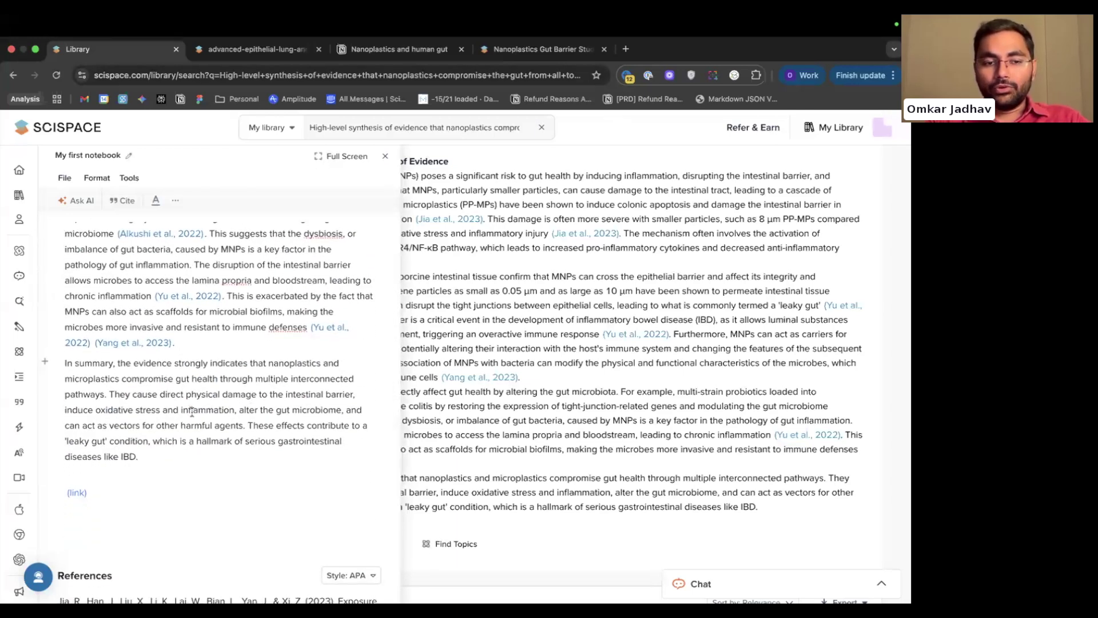
Inspect the source link below the saved synthesis's summary paragraph and close the notebook.
mouse_move(78, 493)
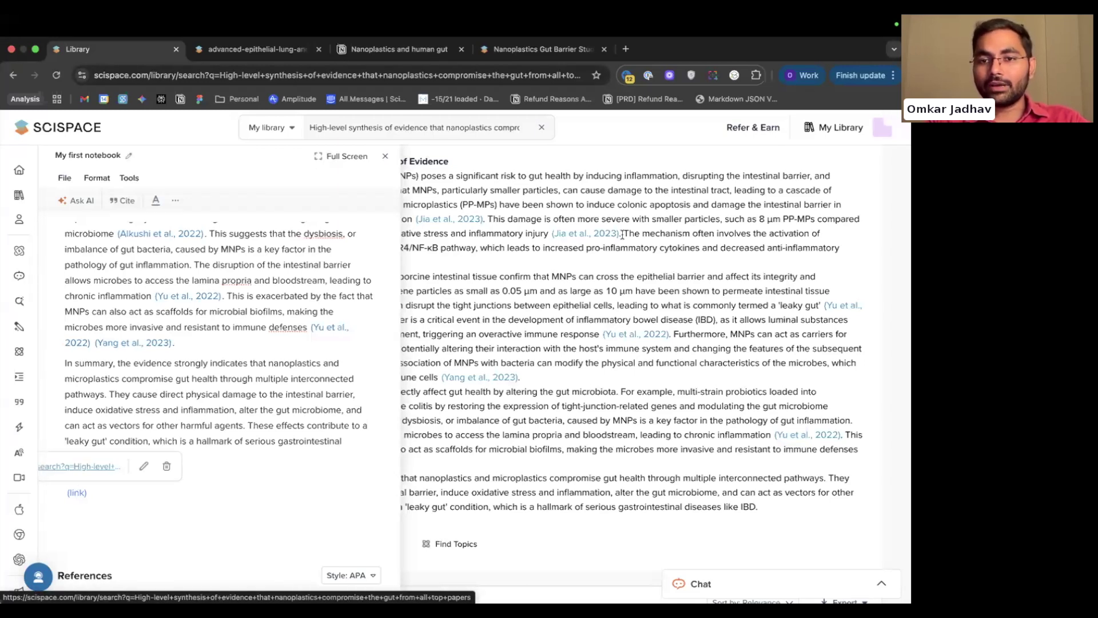
left_click(257, 423)
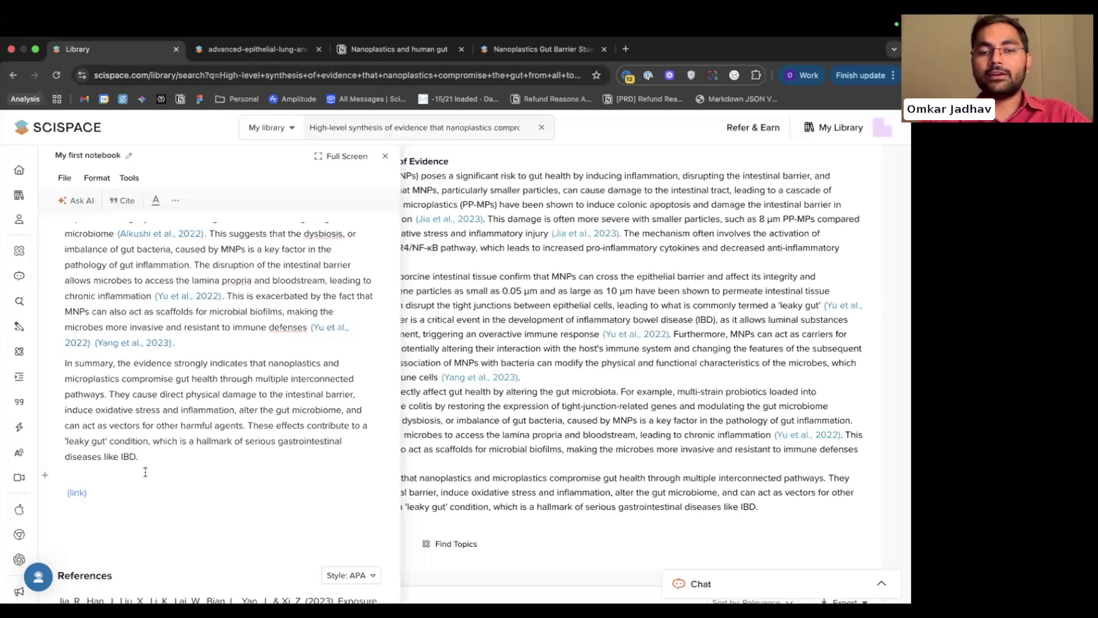
left_click(385, 158)
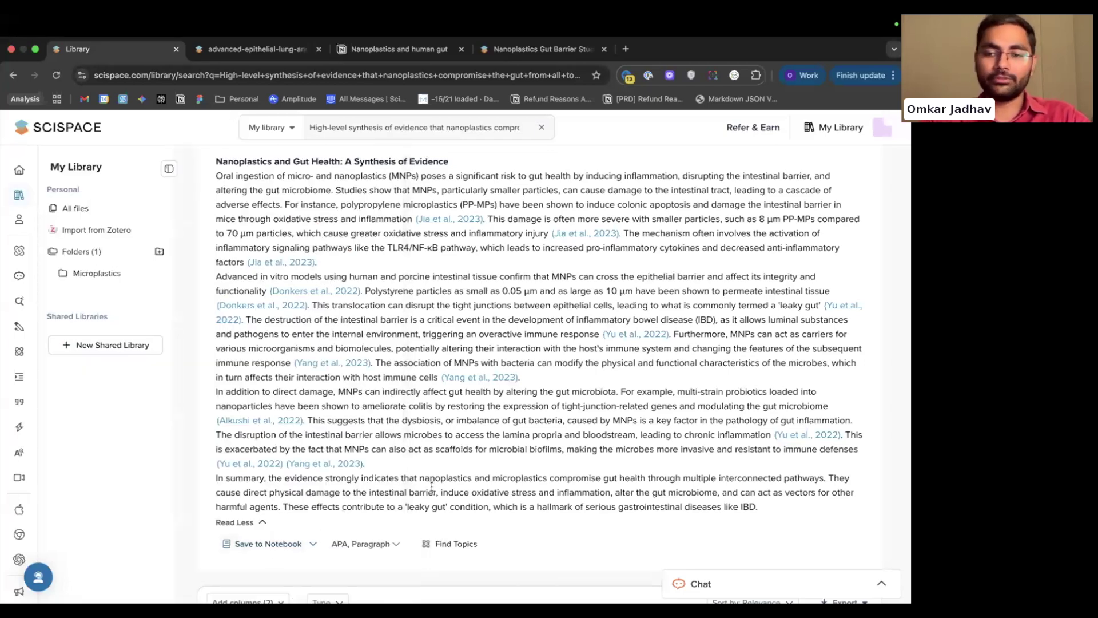
Save the Conclusions entry of the polypropylene microplastics paper to the notebook and check the saved bullets and source link there.
scroll(431, 486, "down", 7)
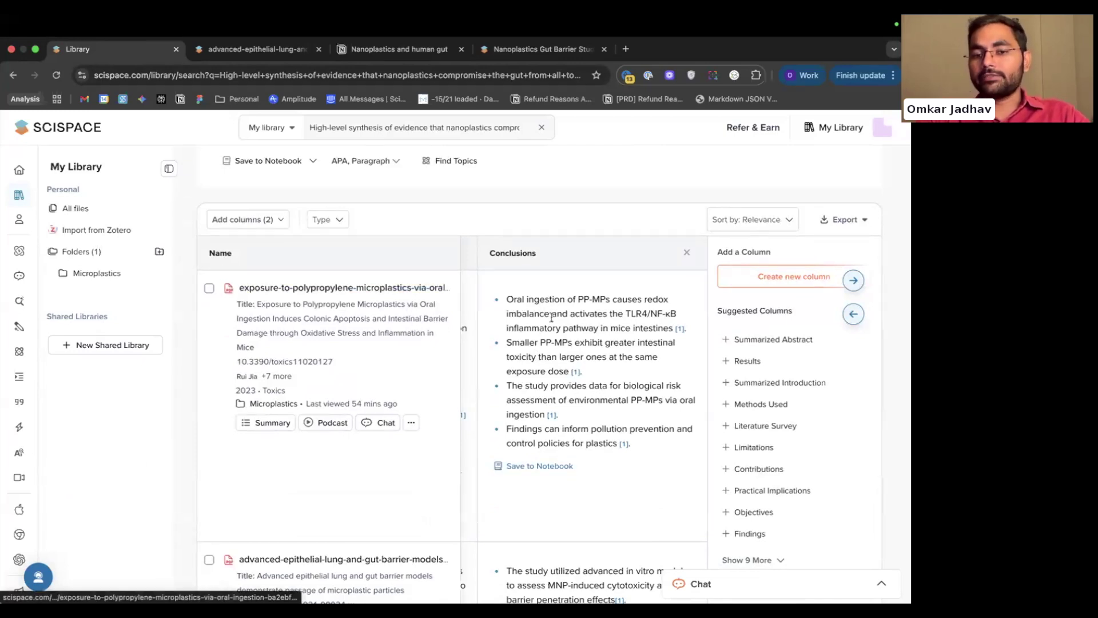
left_click(539, 470)
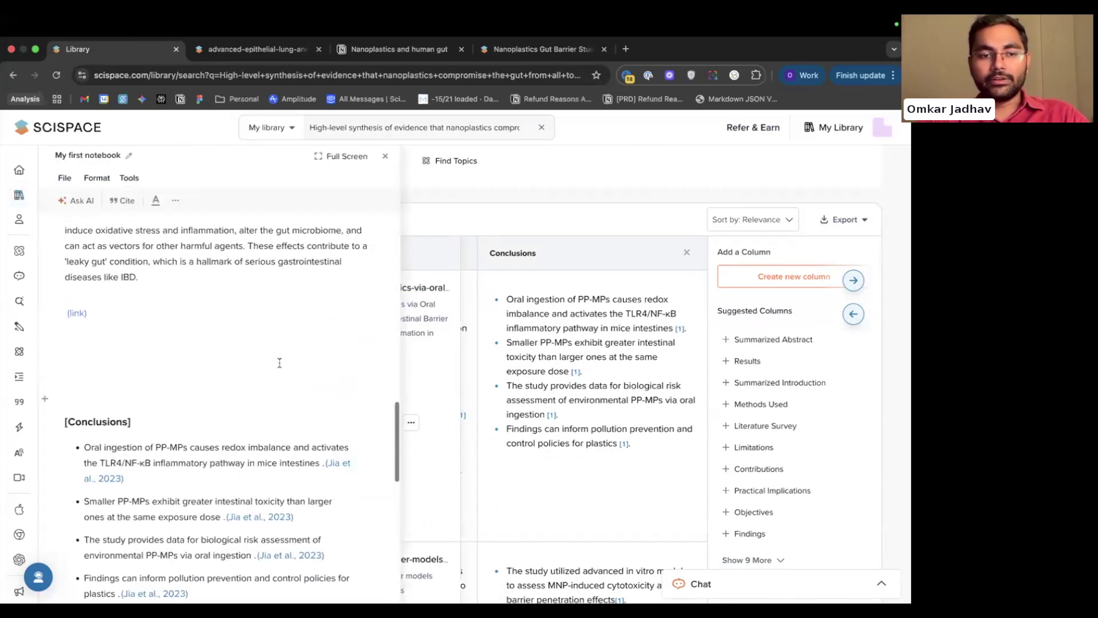
left_click(140, 320)
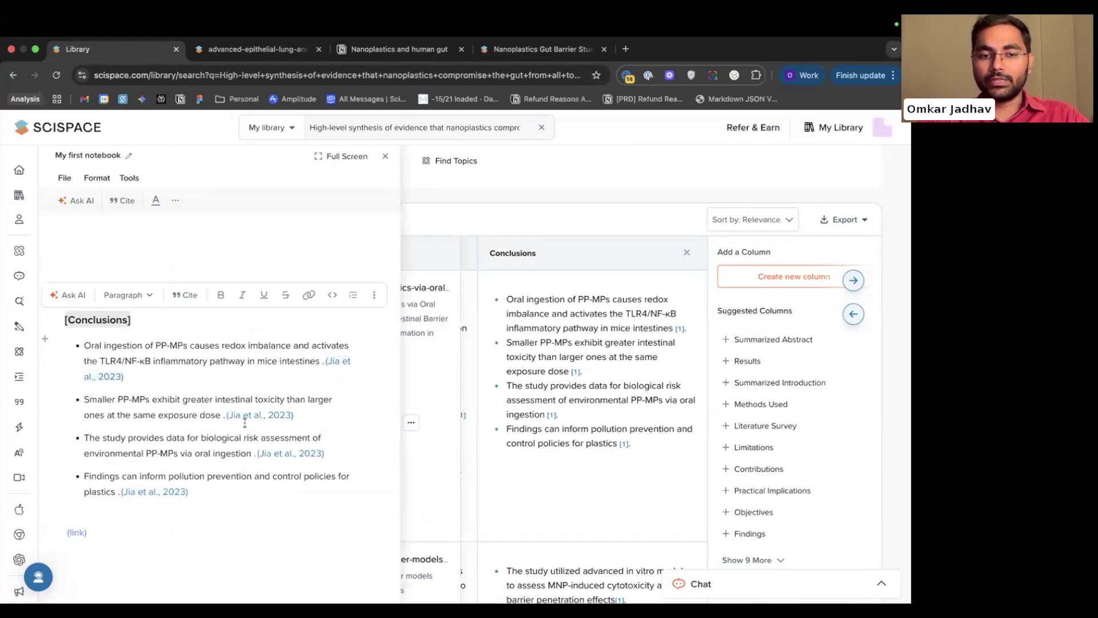
double_click(204, 346)
left_click(195, 352)
triple_click(171, 406)
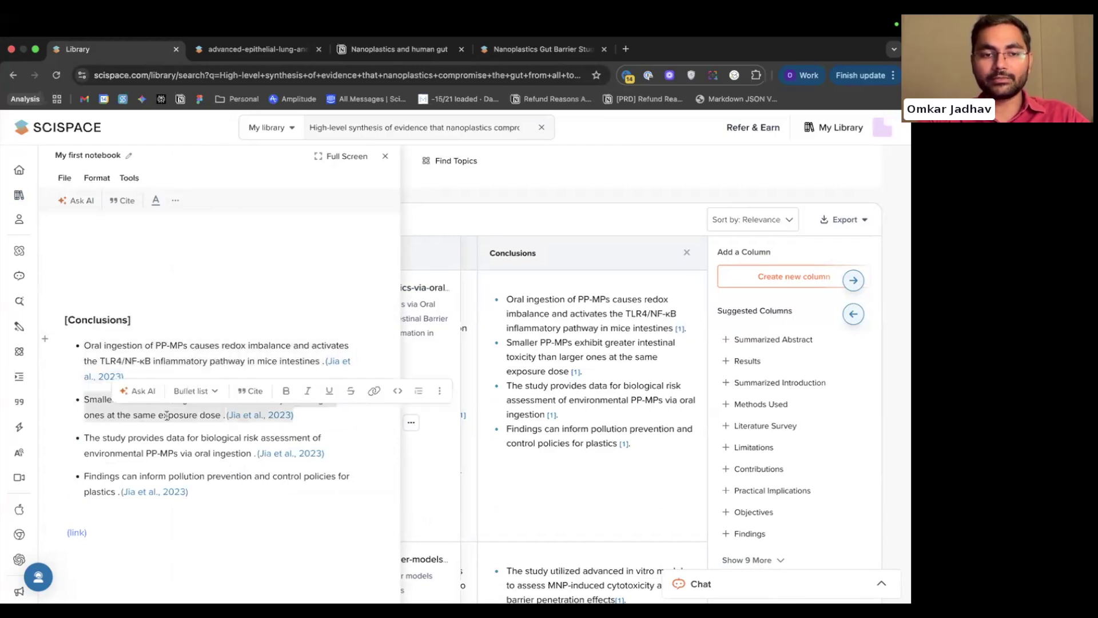
left_click(77, 531)
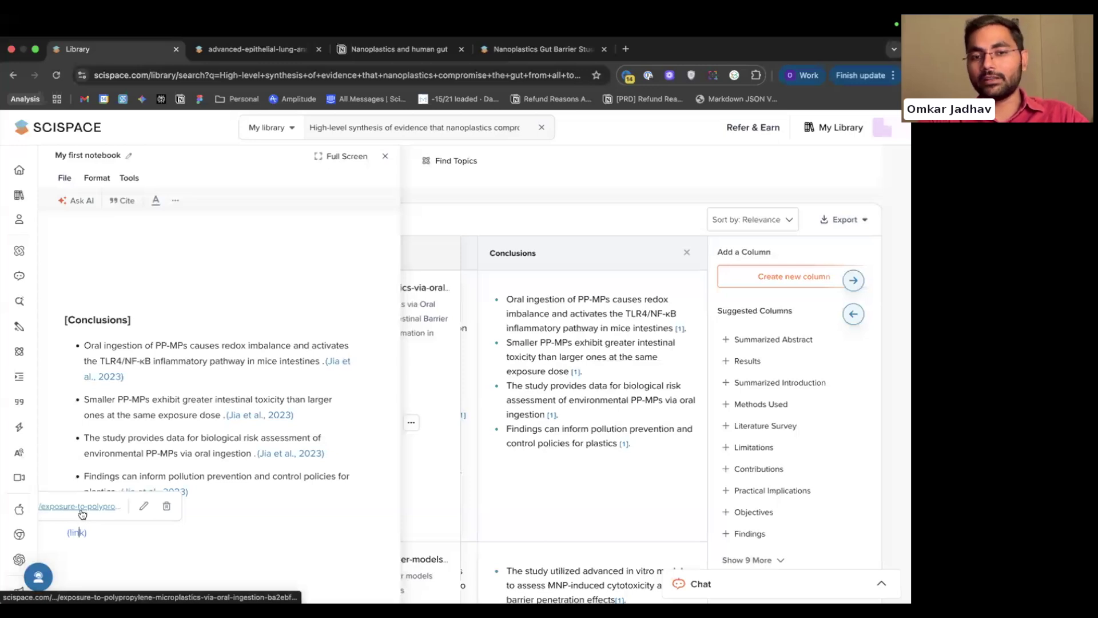
left_click(386, 159)
scroll(411, 354, "up", 10)
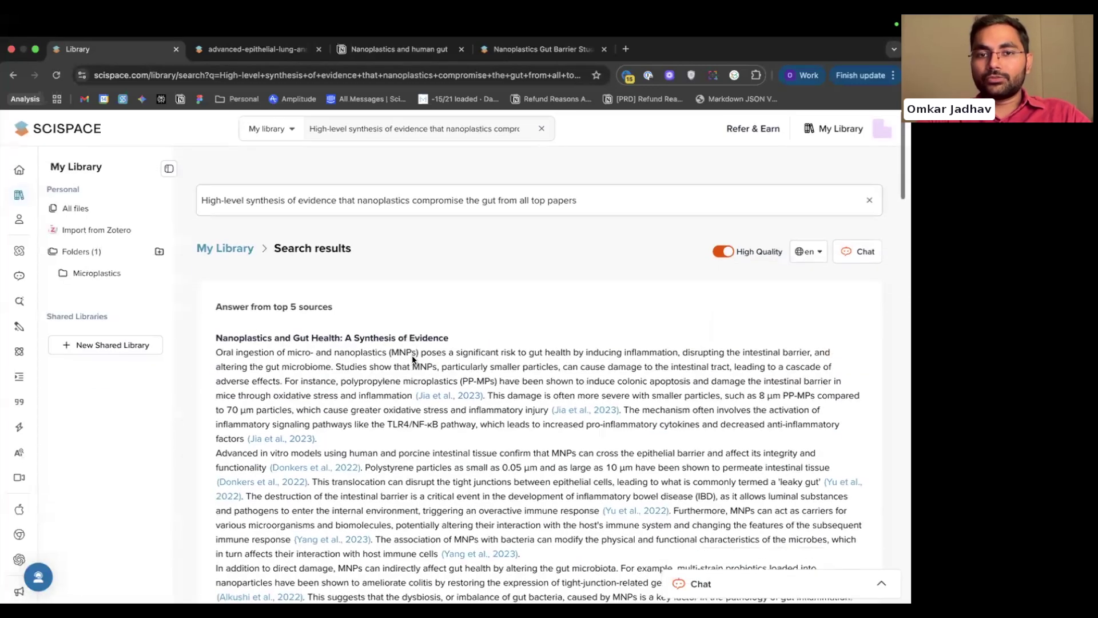
key("ctrl+Right")
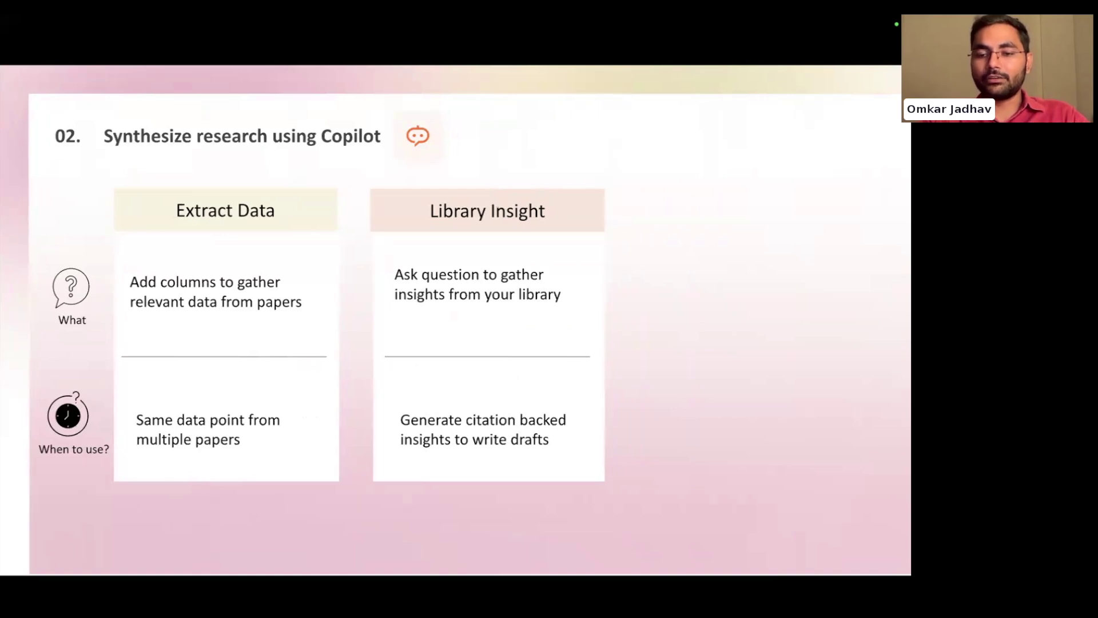
key("ctrl+Left")
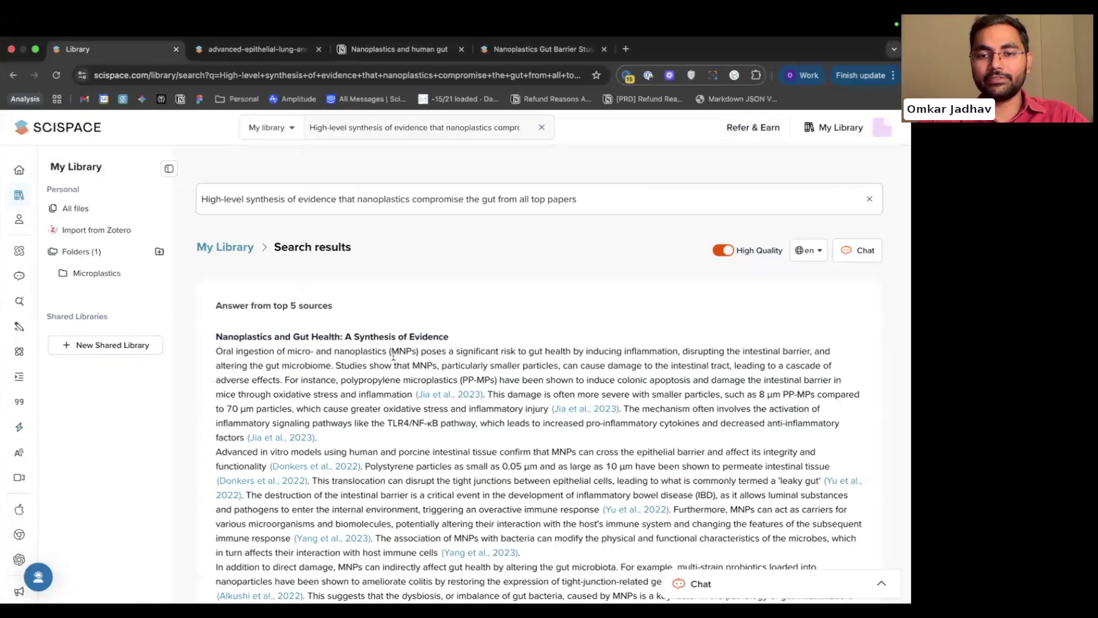
Open the paper "Association between Microorganisms and Microplastics" from the search results in a new tab and view its abstract.
scroll(408, 384, "down", 3)
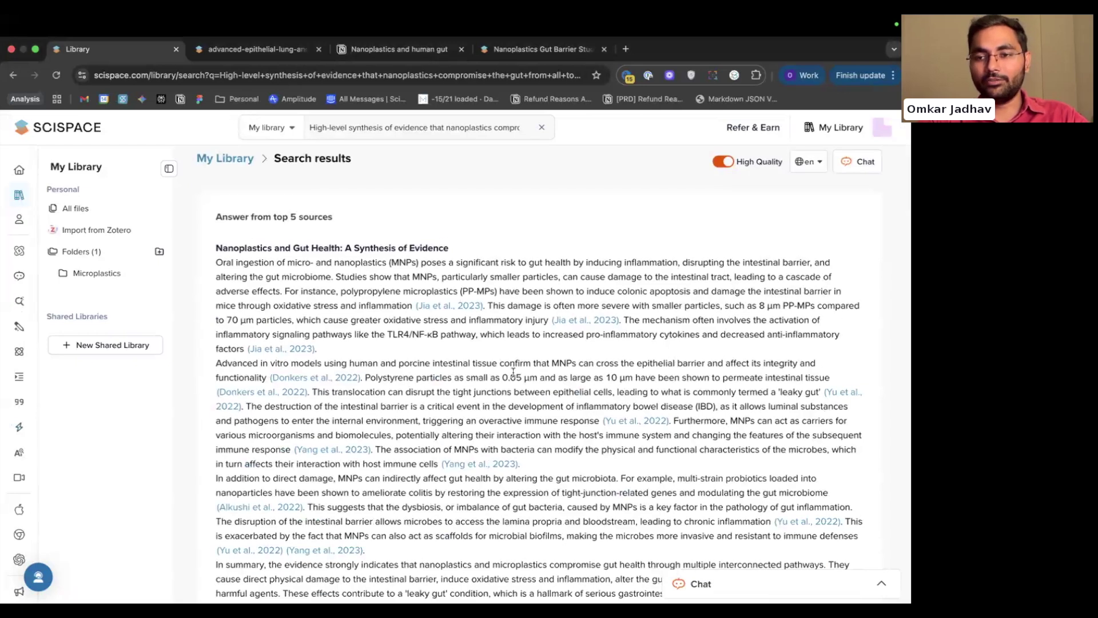
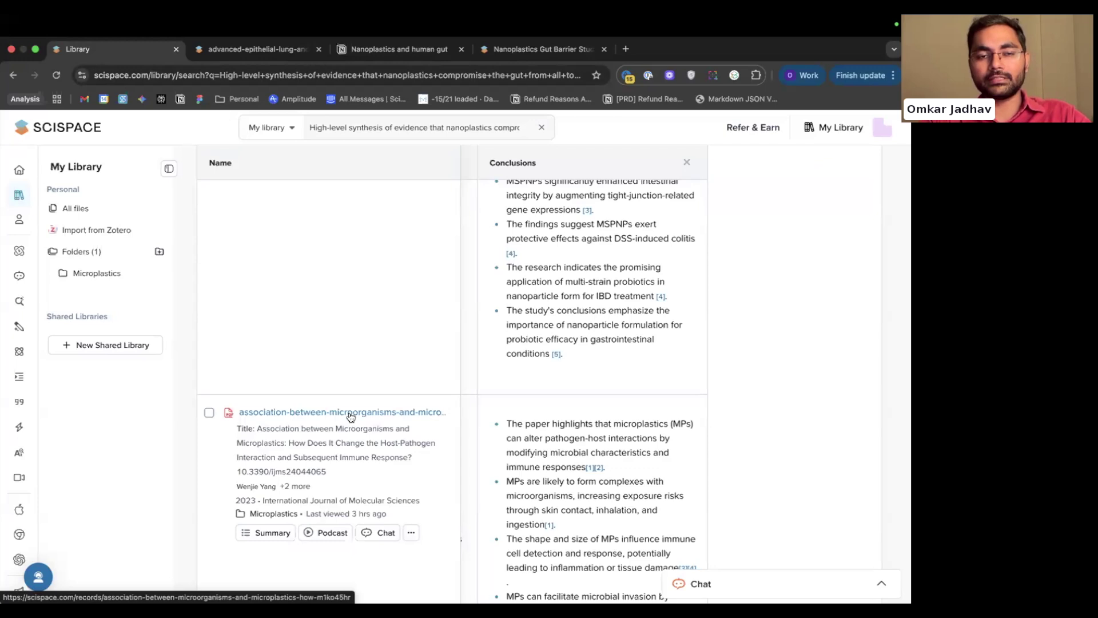
left_click(351, 413, "super")
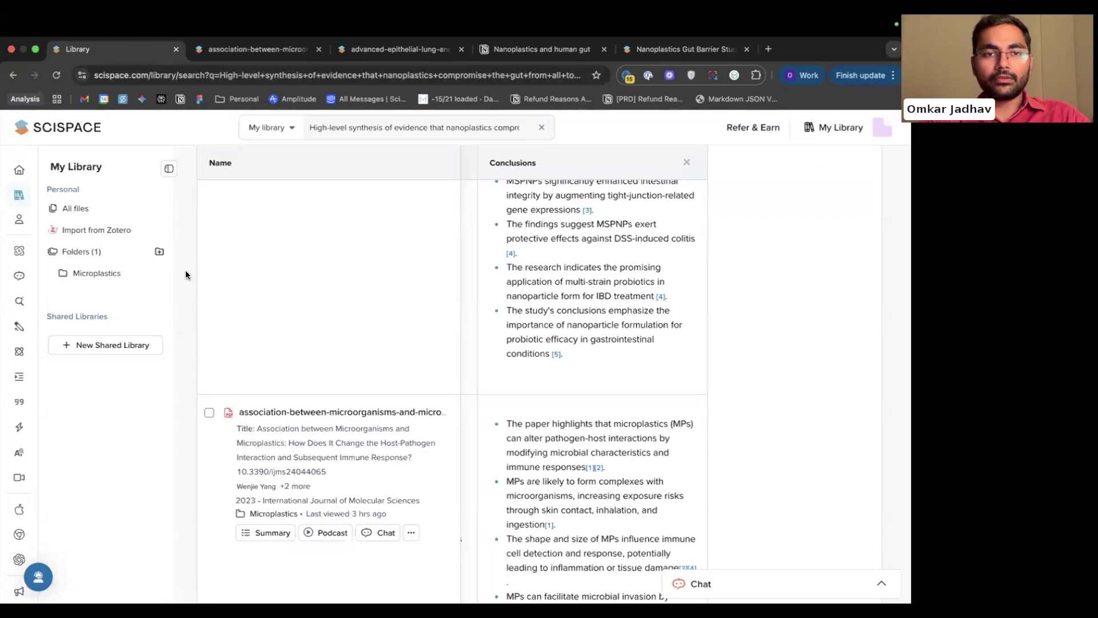
key("ctrl+Tab")
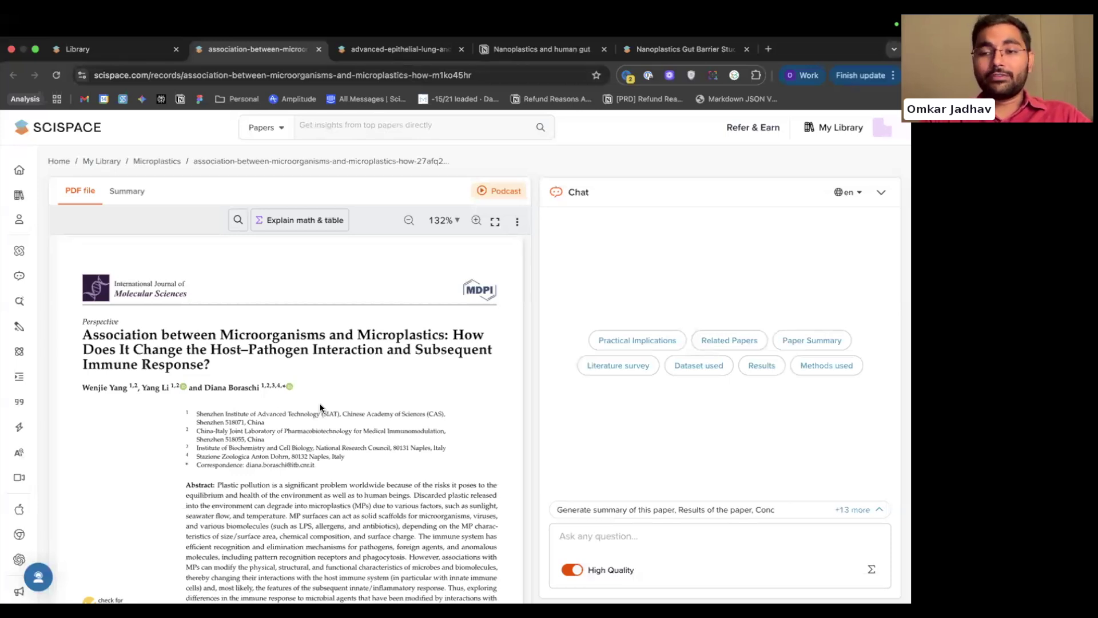
scroll(321, 407, "down", 2)
scroll(320, 403, "down", 4)
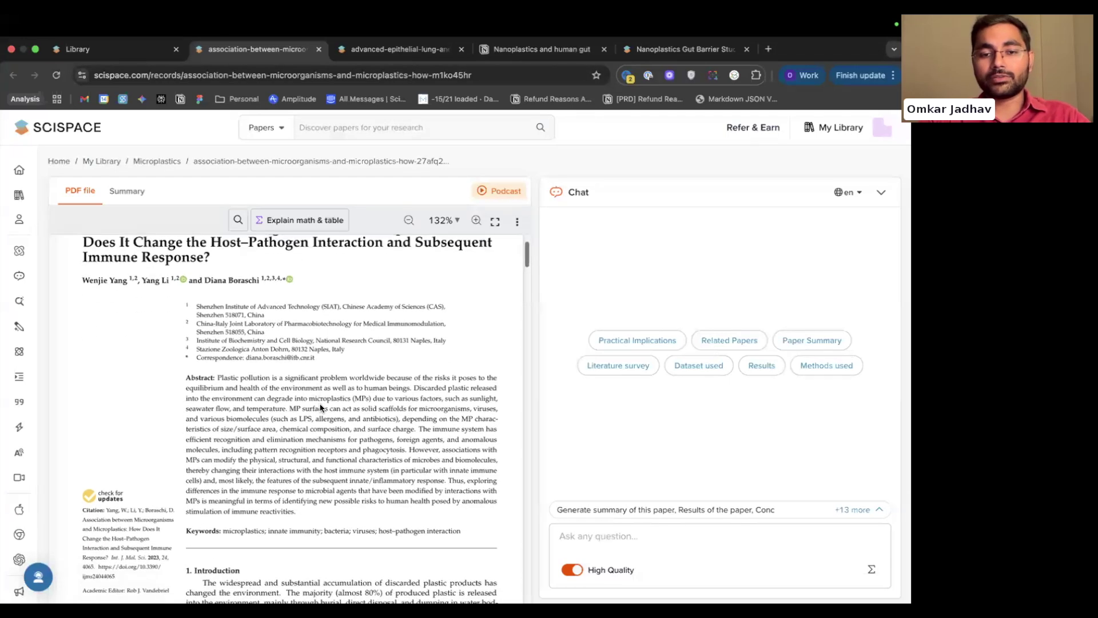
Collapse the chat and request an explanation of the Introduction's opening two sentences on the accumulation of discarded plastic products.
left_click(876, 192)
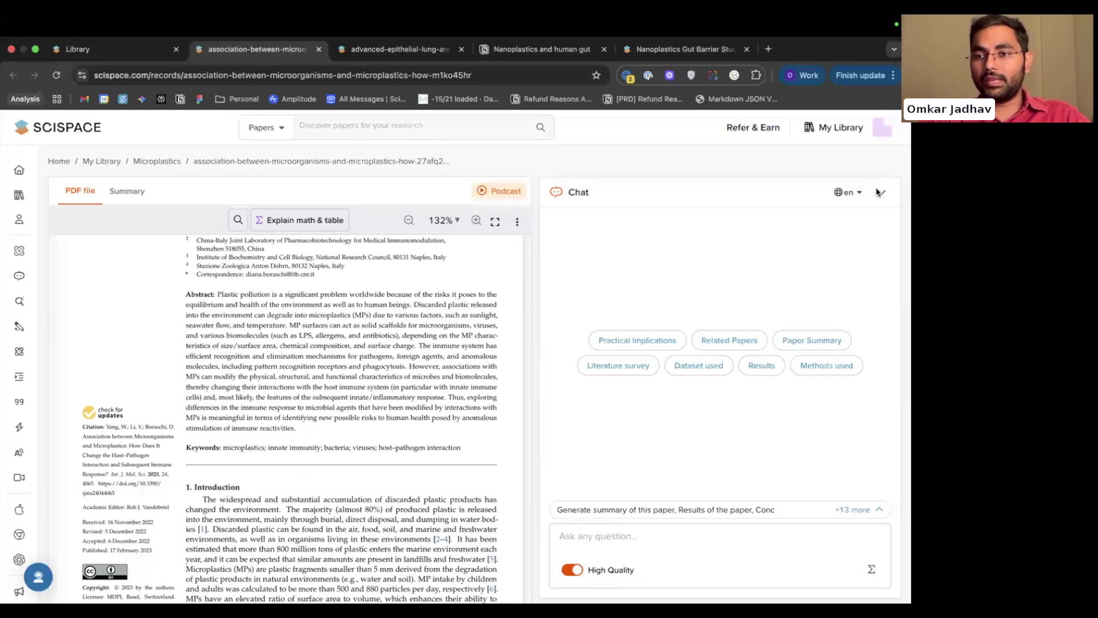
scroll(397, 435, "down", 2)
scroll(397, 436, "up", 1)
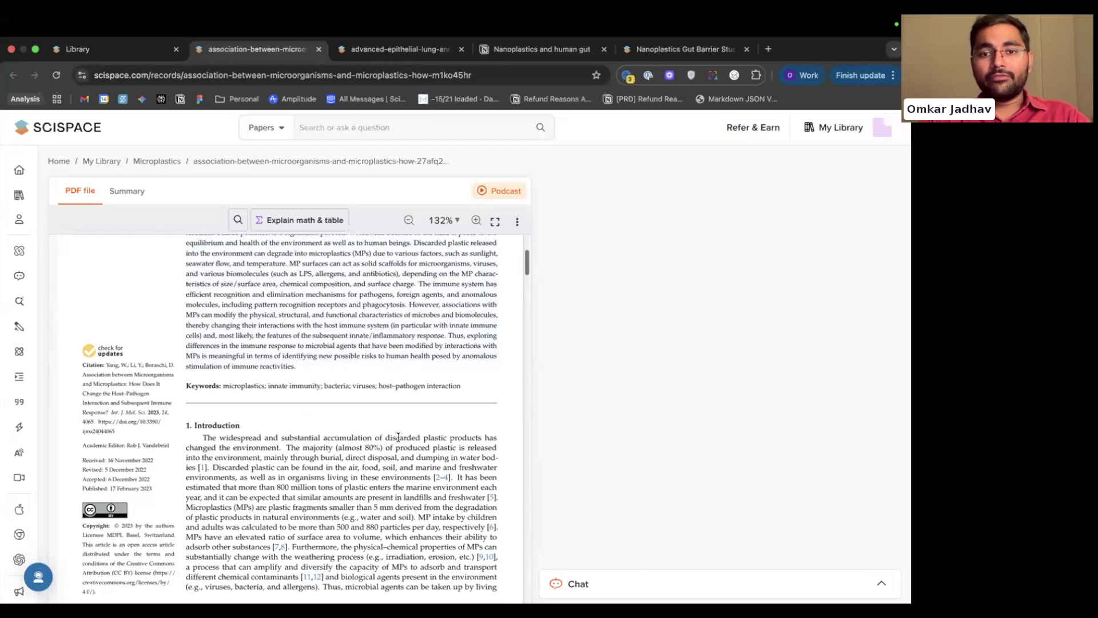
scroll(398, 437, "down", 2)
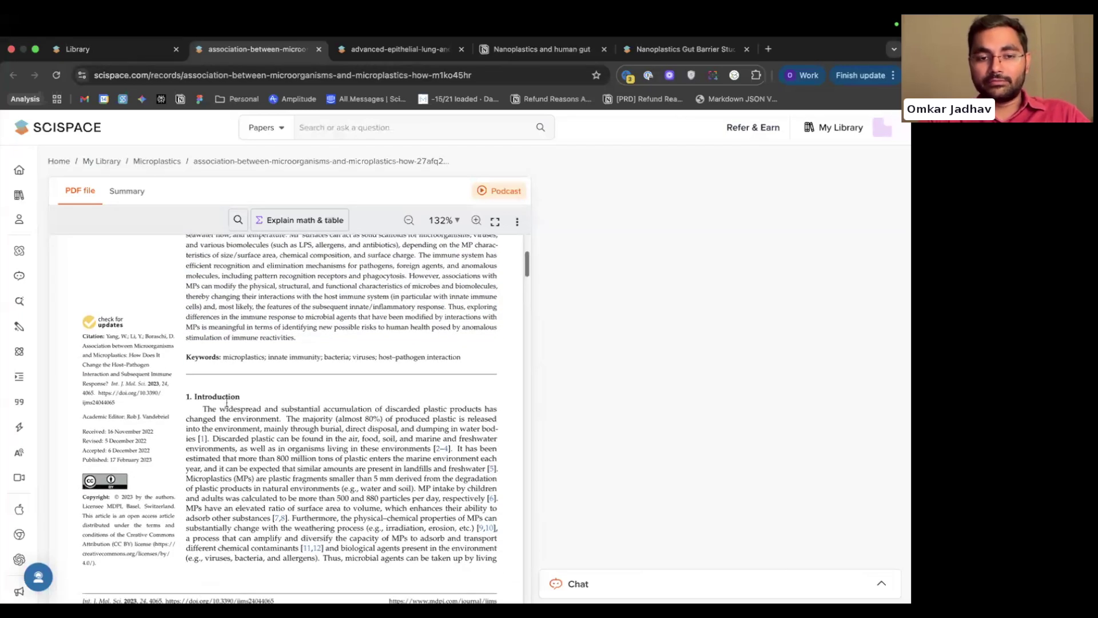
left_click_drag(211, 404, 209, 429)
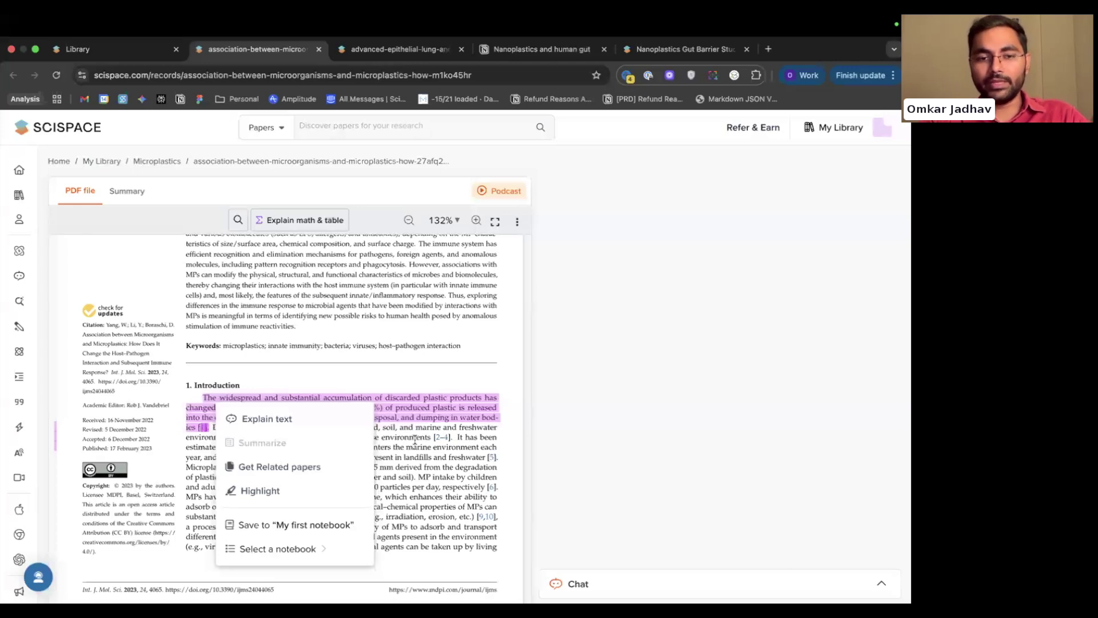
left_click(266, 418)
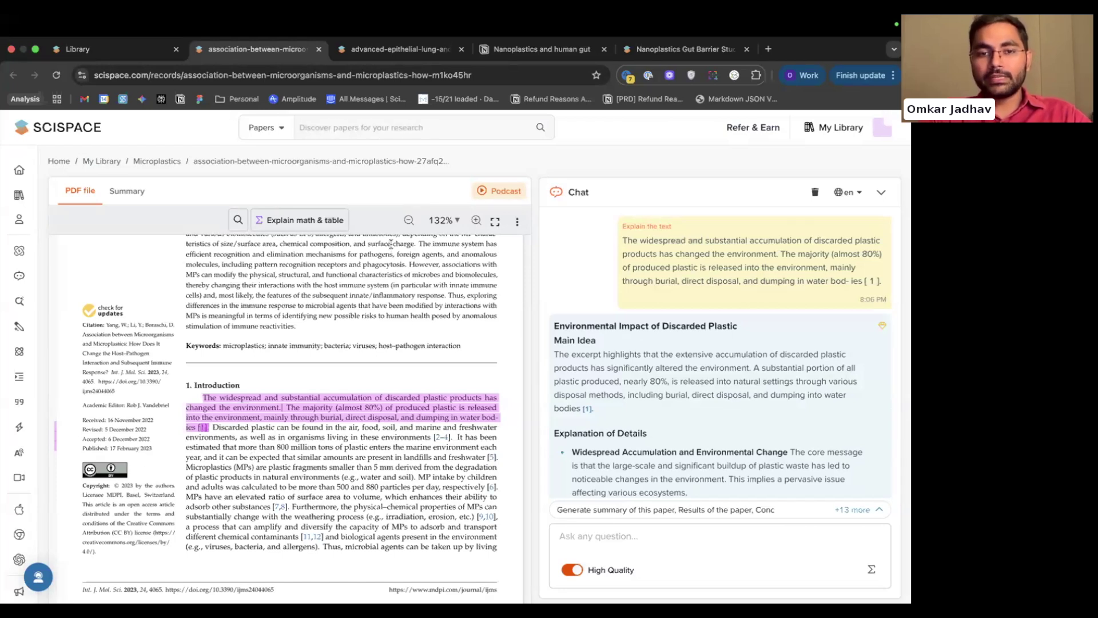
Look through the paper's following pages and examine Figure 1 on microplastics as carriers of microorganisms and related molecules.
scroll(391, 244, "up", 5)
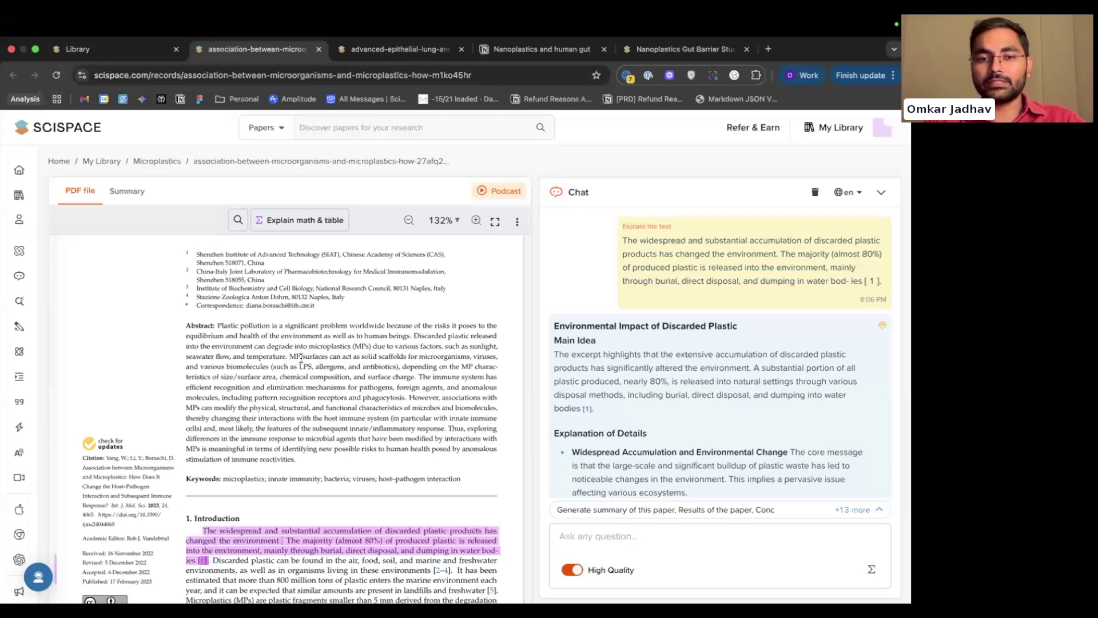
scroll(300, 358, "down", 3)
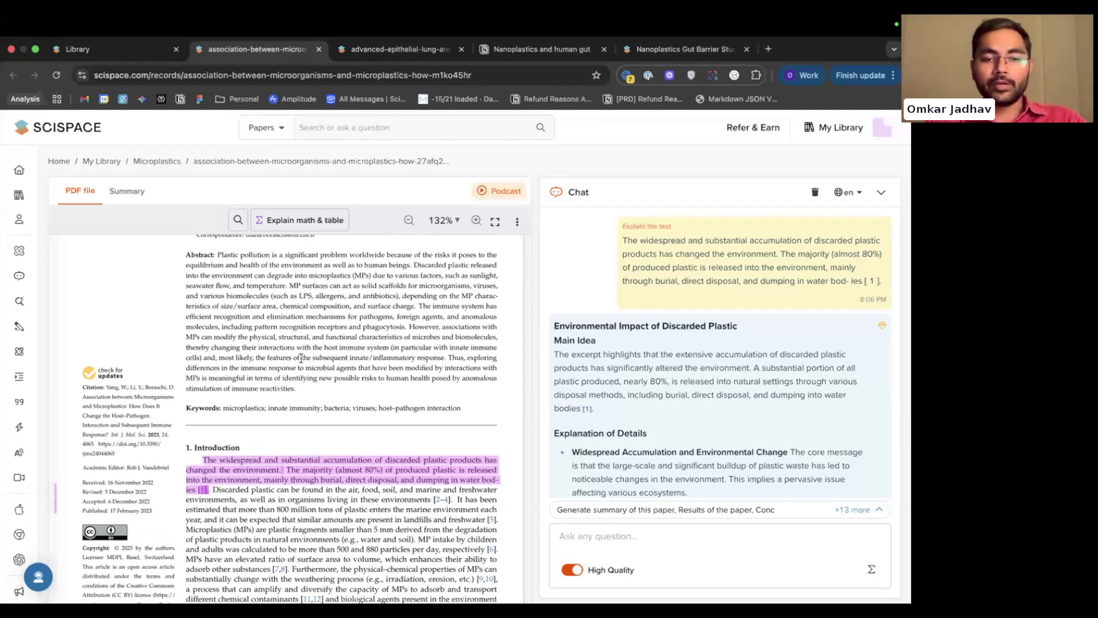
scroll(301, 357, "down", 10)
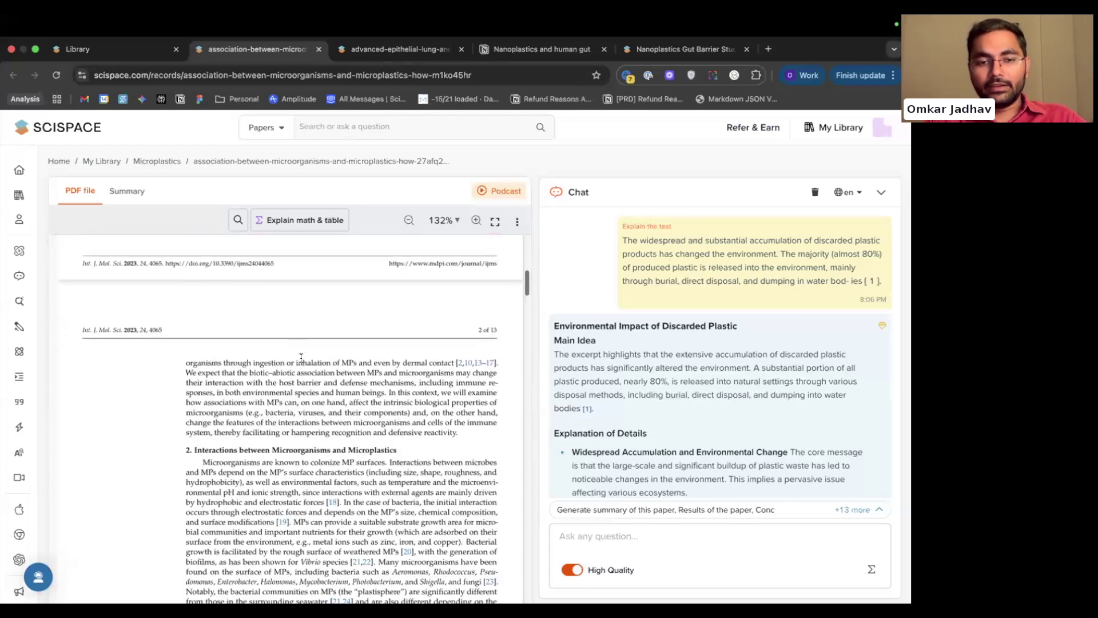
scroll(301, 362, "down", 15)
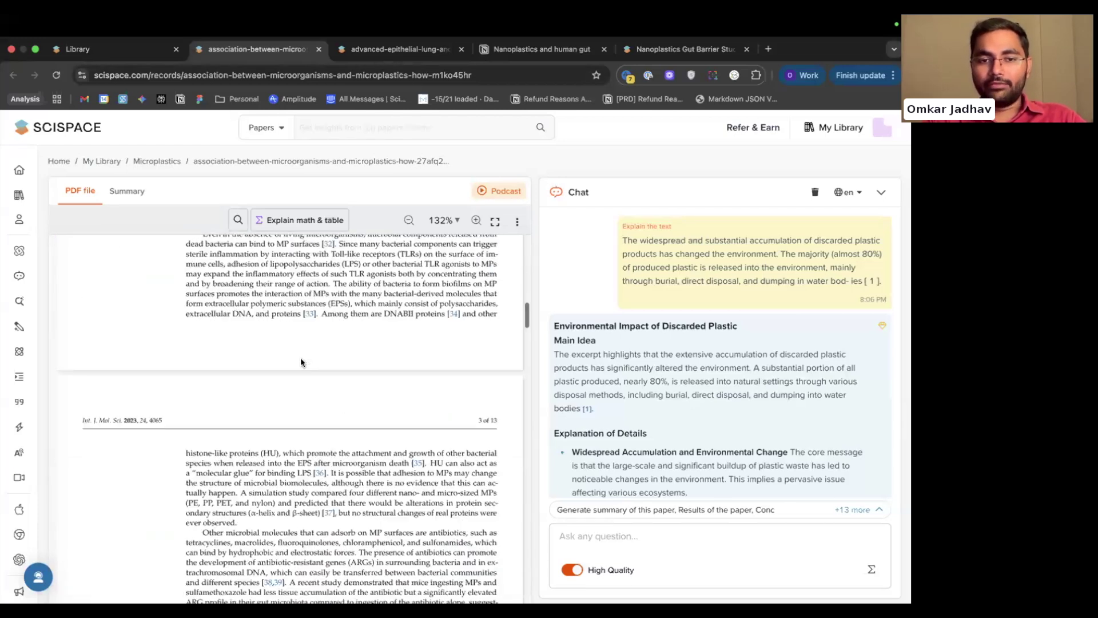
scroll(394, 435, "up", 7)
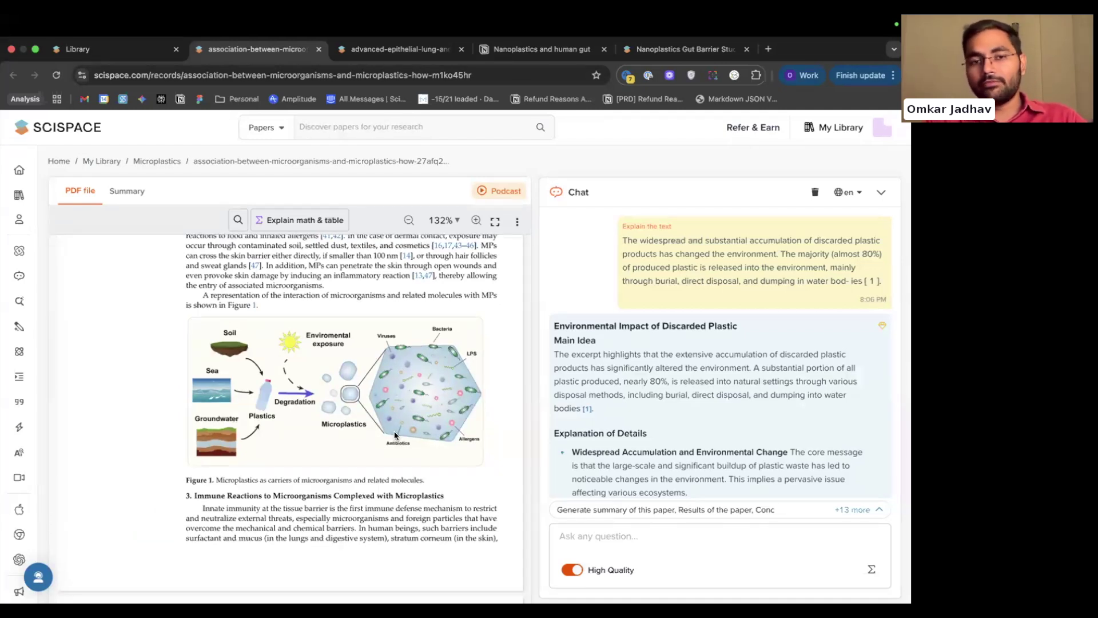
scroll(394, 434, "down", 9)
scroll(394, 435, "up", 10)
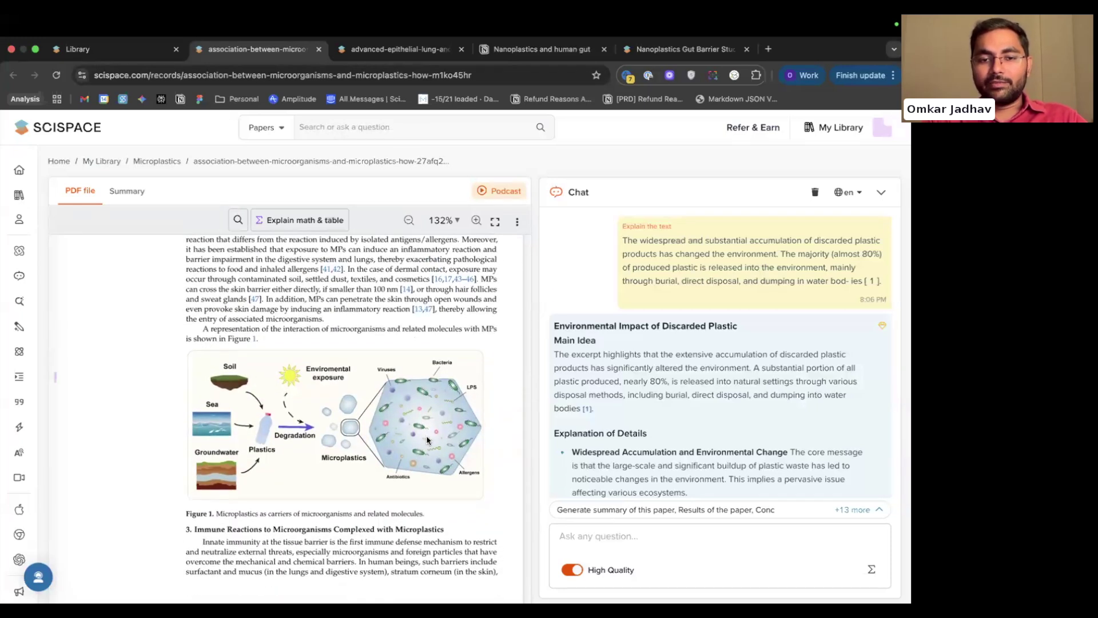
right_click(358, 371)
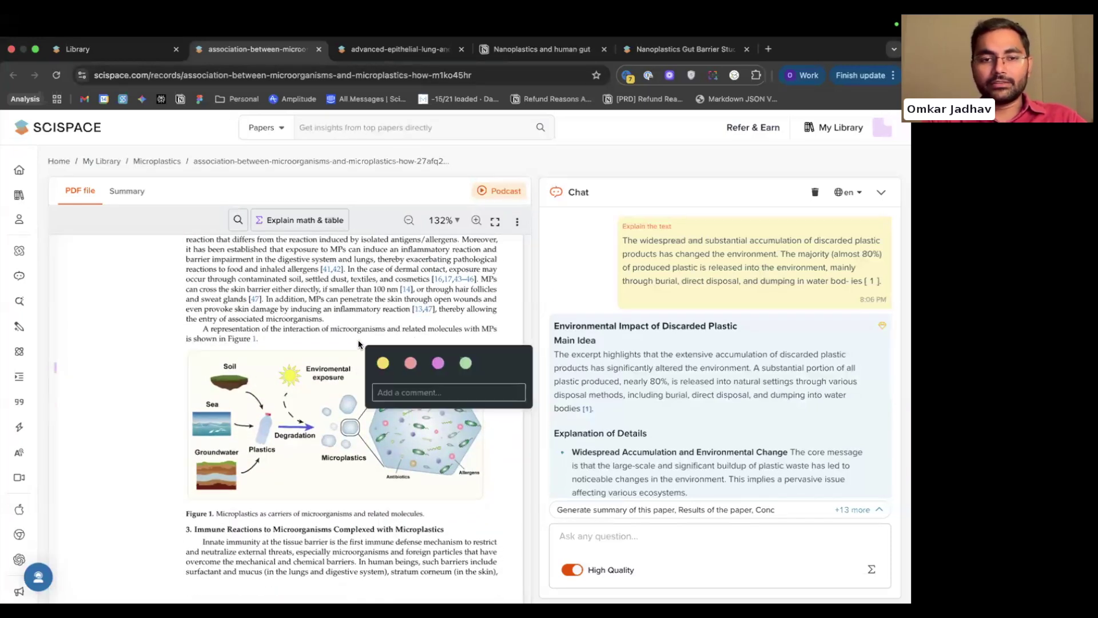
right_click(334, 302)
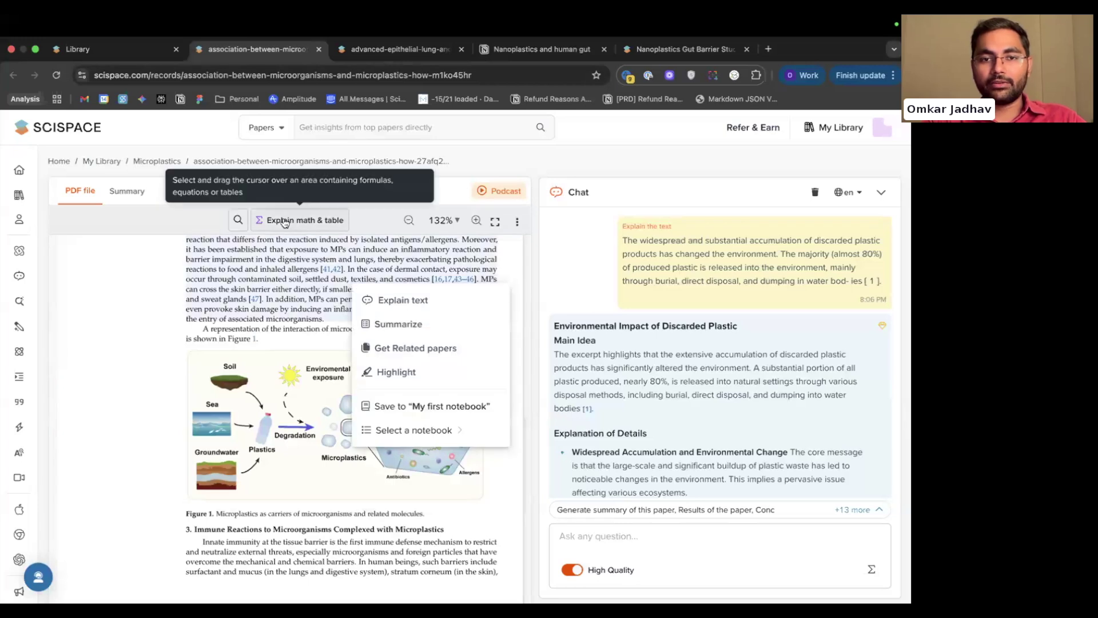
left_click(140, 291)
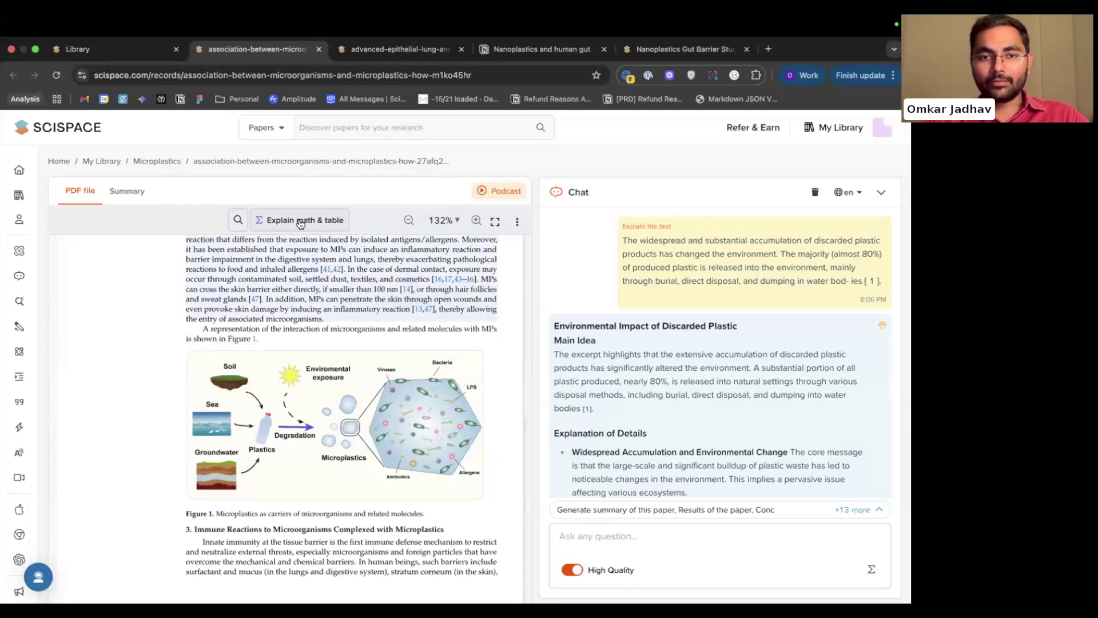
Capture all of Figure 1 with Explain math & table to request a chat explanation, and look back through the earlier answer.
left_click(300, 220)
left_click_drag(180, 348, 374, 389)
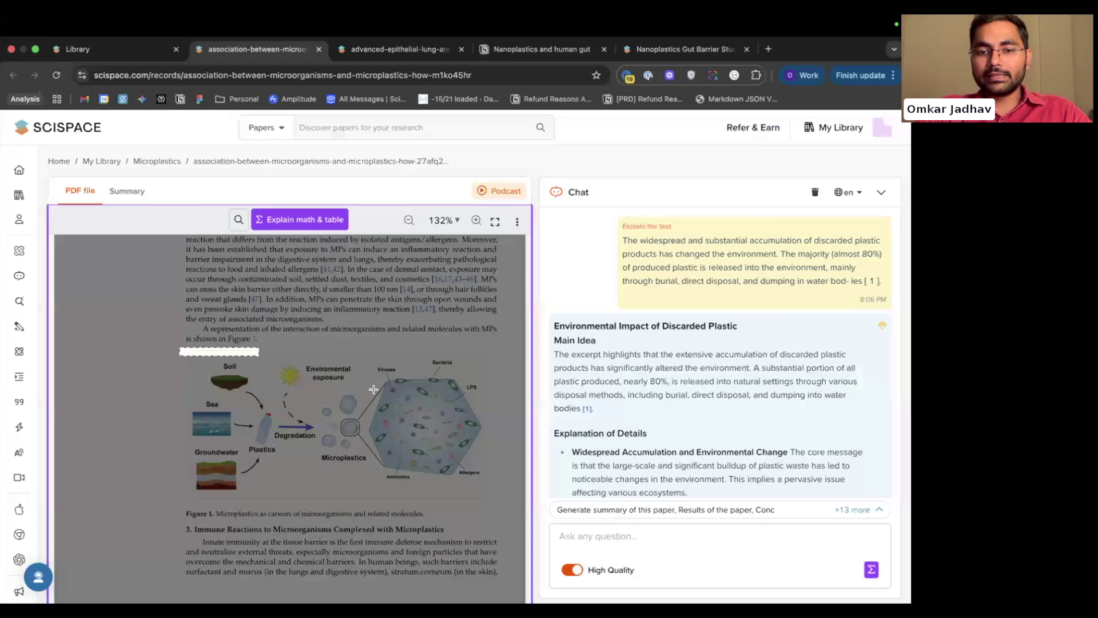
left_click_drag(470, 479, 489, 504)
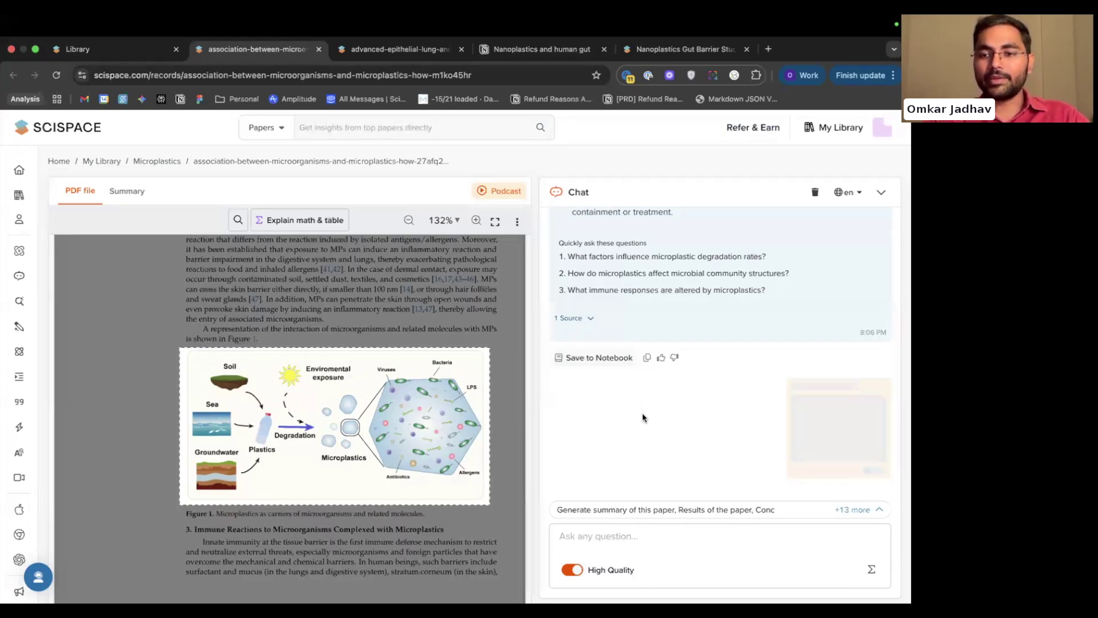
scroll(642, 417, "up", 10)
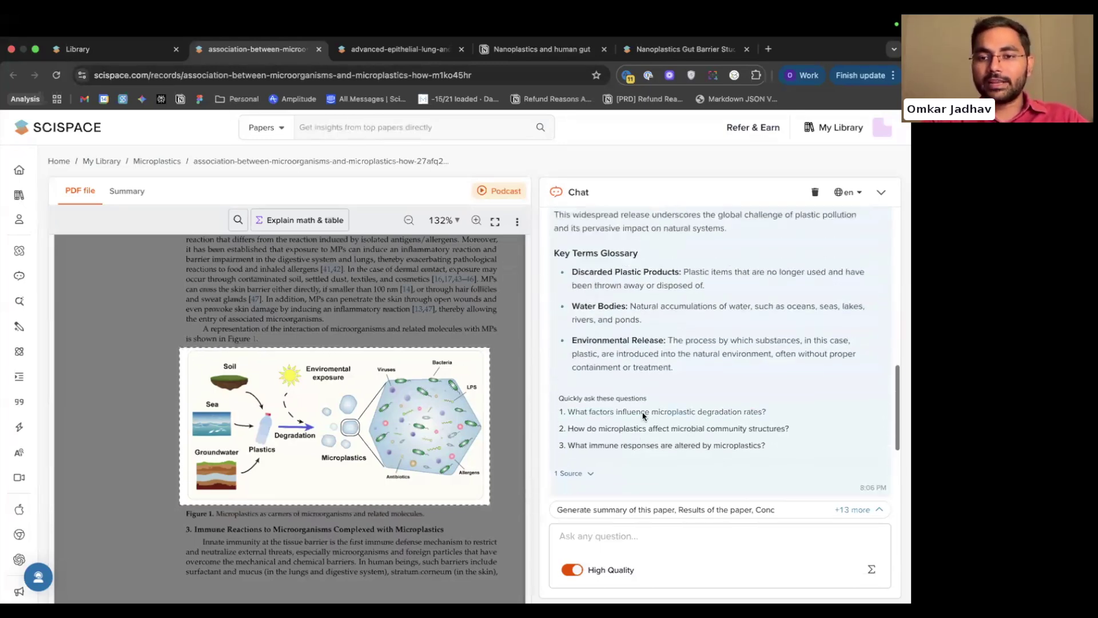
scroll(642, 417, "up", 6)
scroll(643, 417, "down", 15)
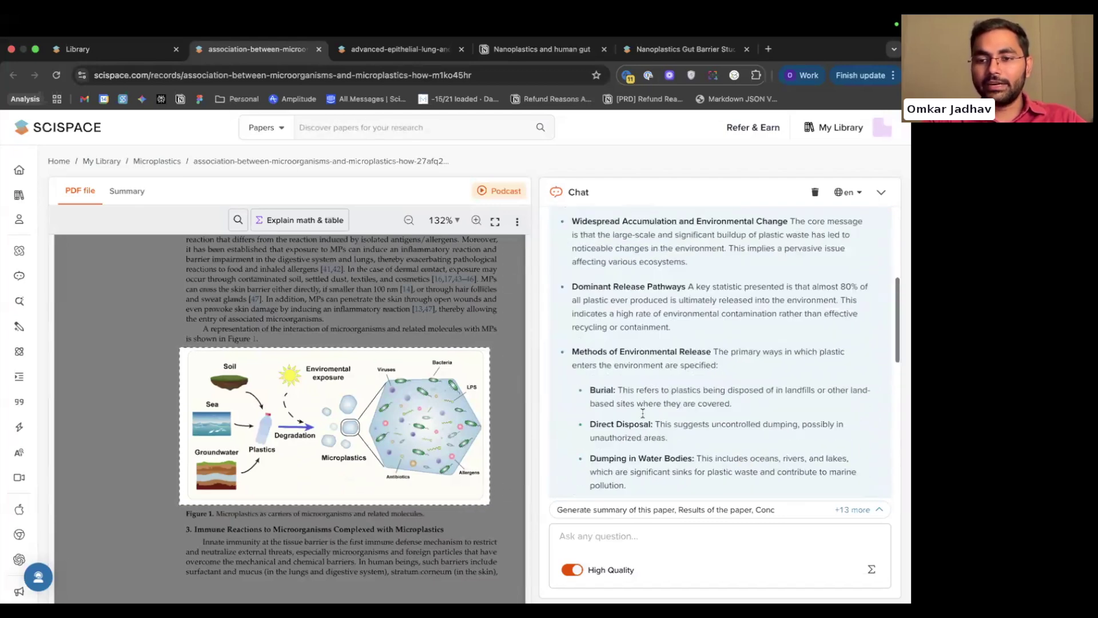
scroll(642, 417, "up", 3)
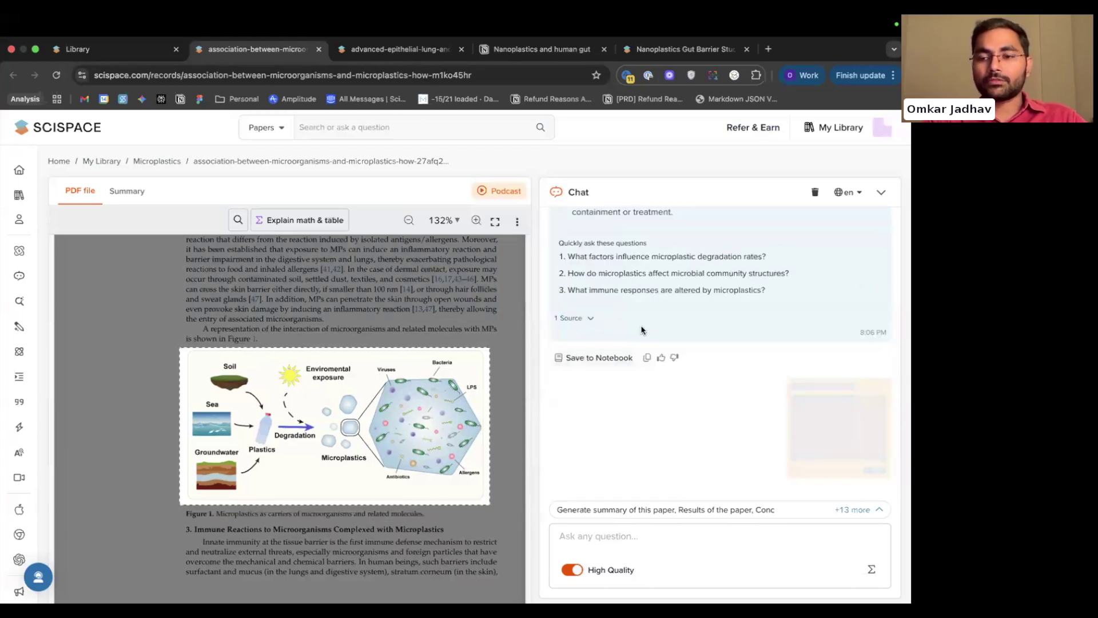
Review the general suggested questions for the paper in the chat and close the suggestions.
left_click(615, 505)
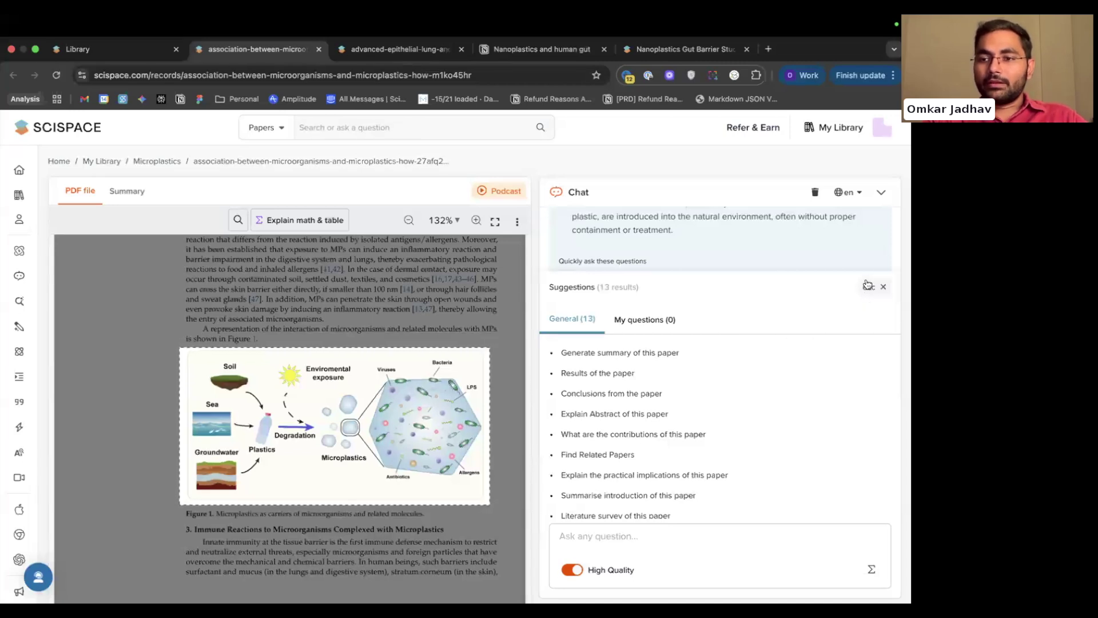
key("Escape")
left_click(665, 509)
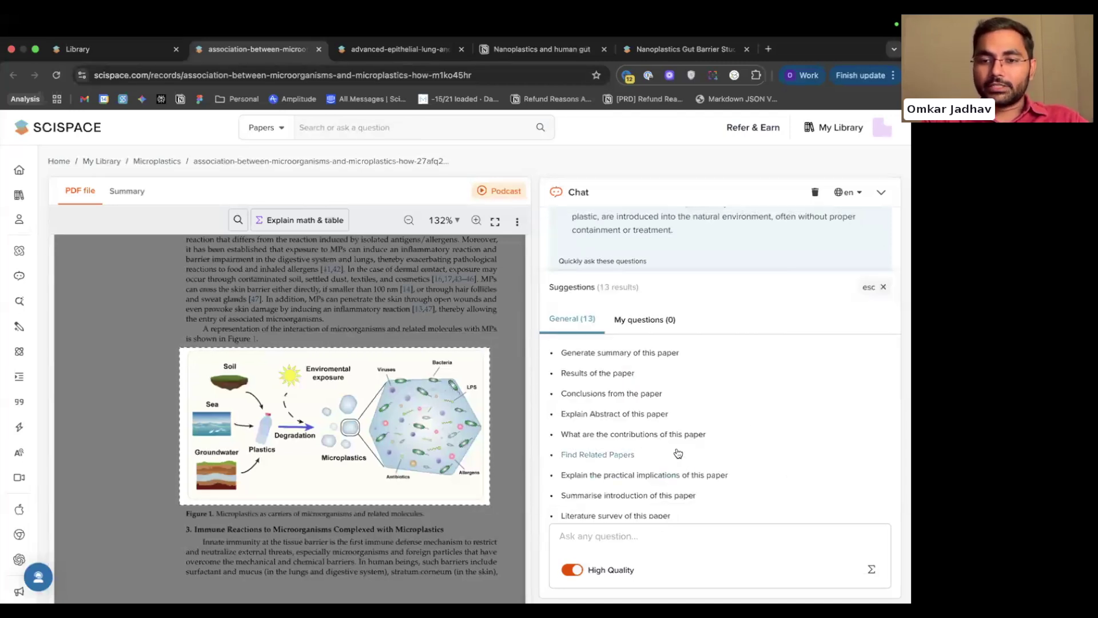
left_click(868, 288)
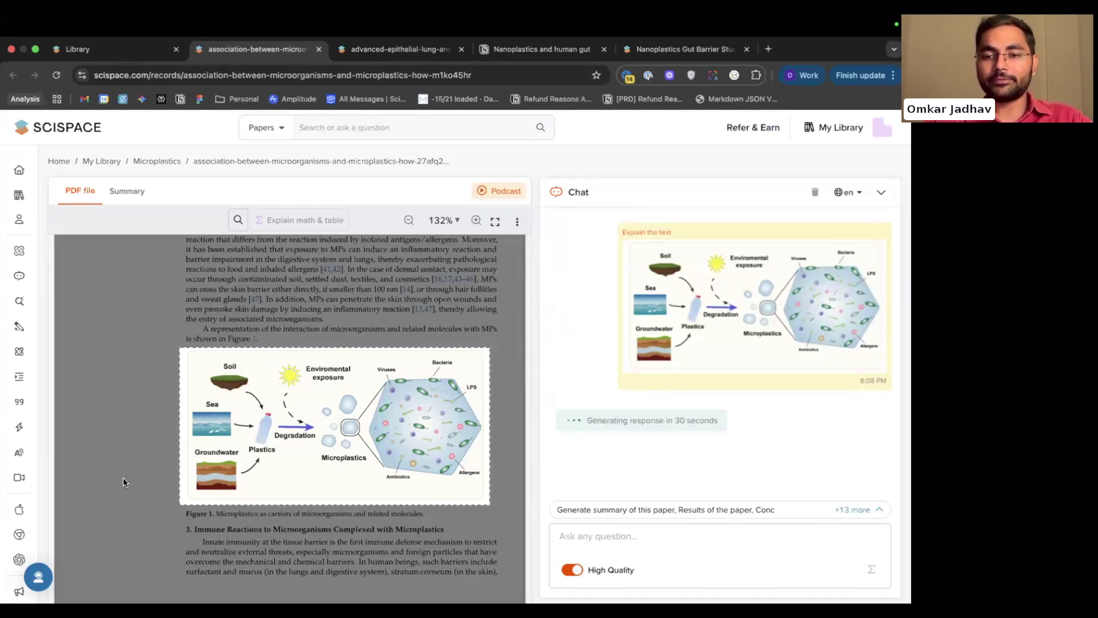
left_click(758, 507)
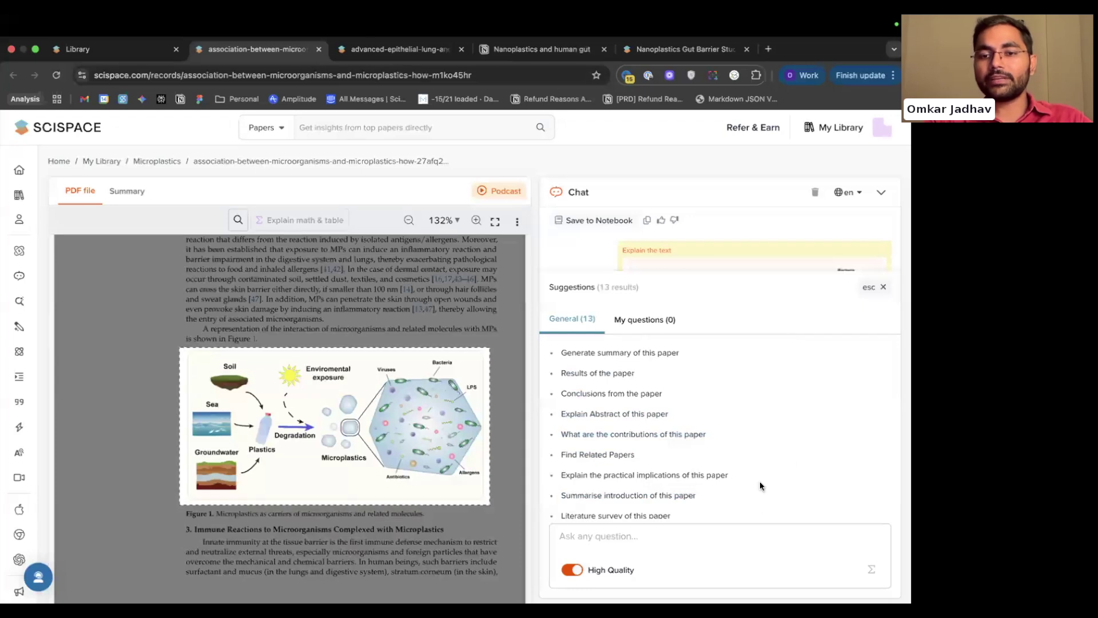
scroll(759, 479, "down", 2)
scroll(760, 479, "up", 2)
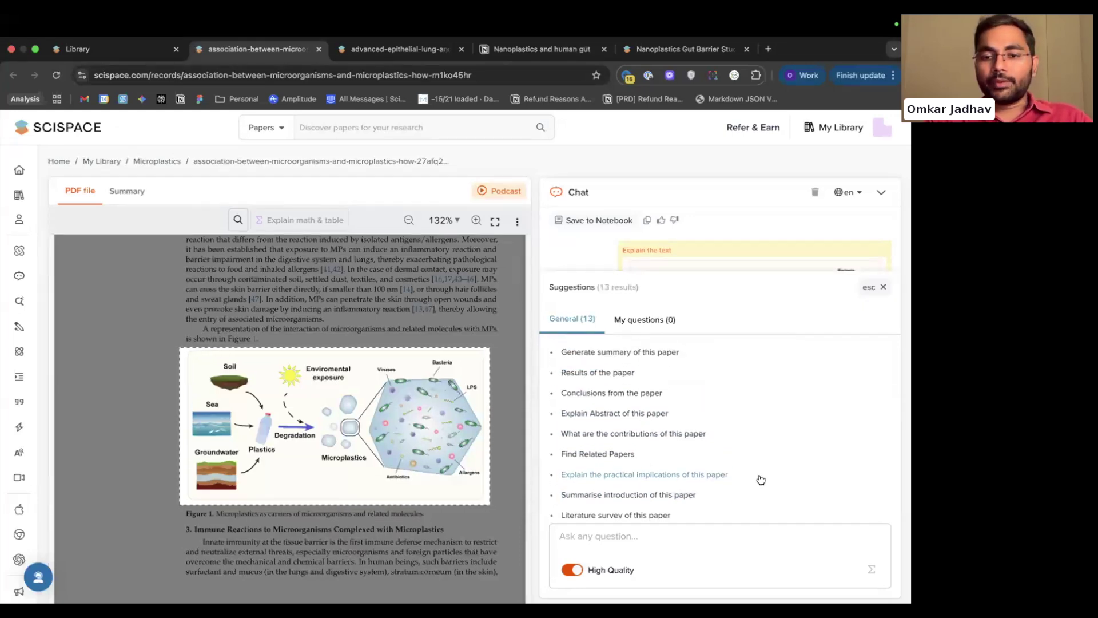
scroll(760, 479, "down", 2)
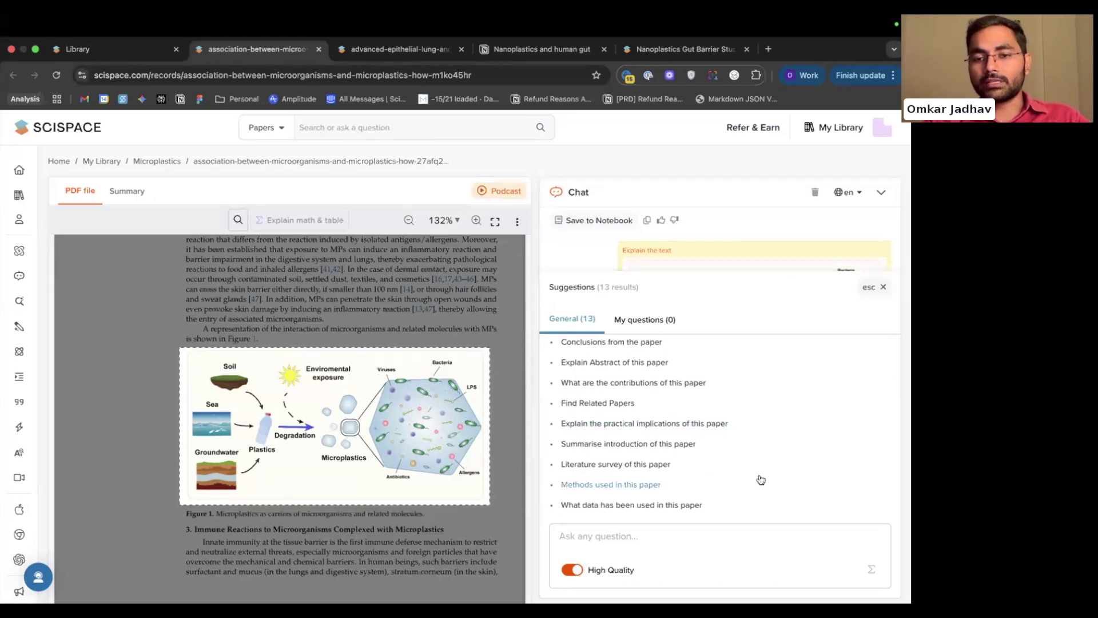
scroll(760, 479, "down", 2)
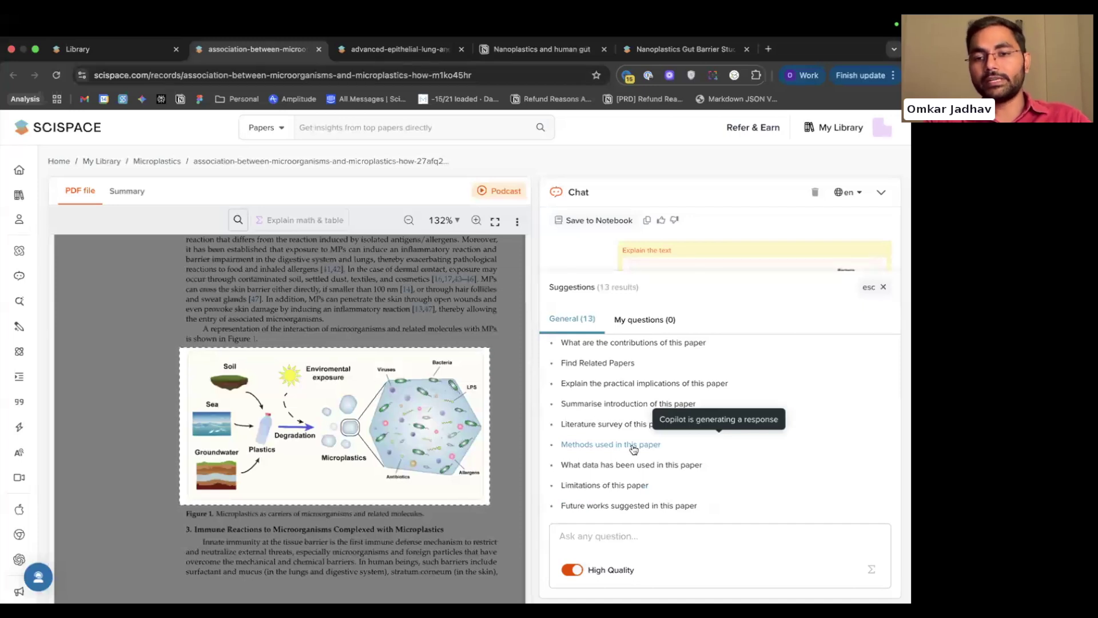
left_click(883, 287)
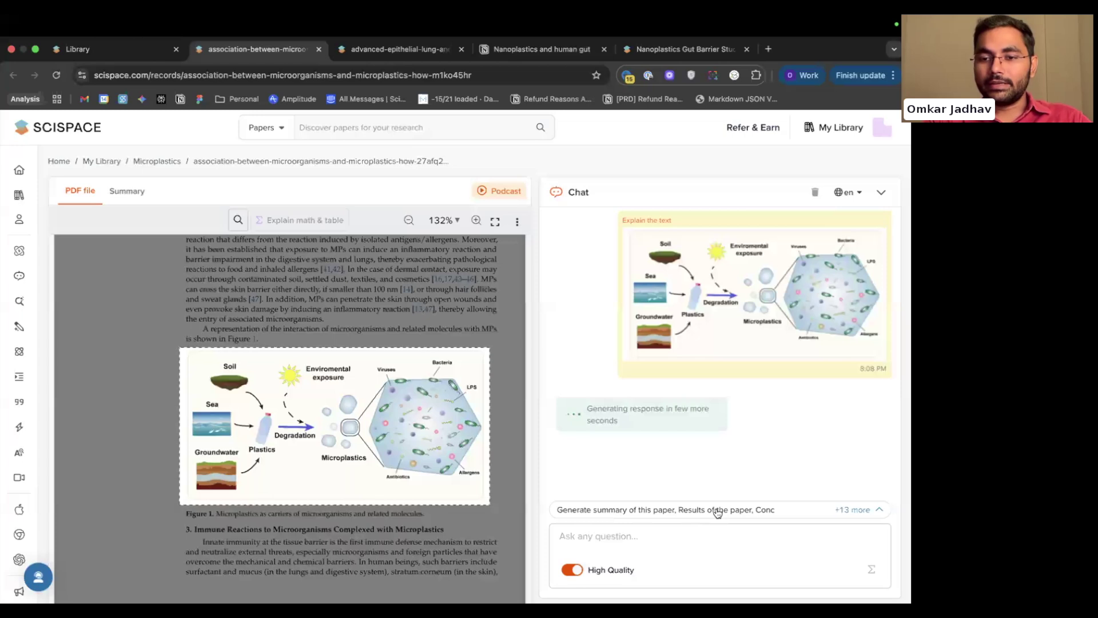
Follow citation [1] in the discarded-plastic explanation to its source passage in the Introduction and compare it with the Main Idea paragraph.
scroll(757, 444, "up", 5)
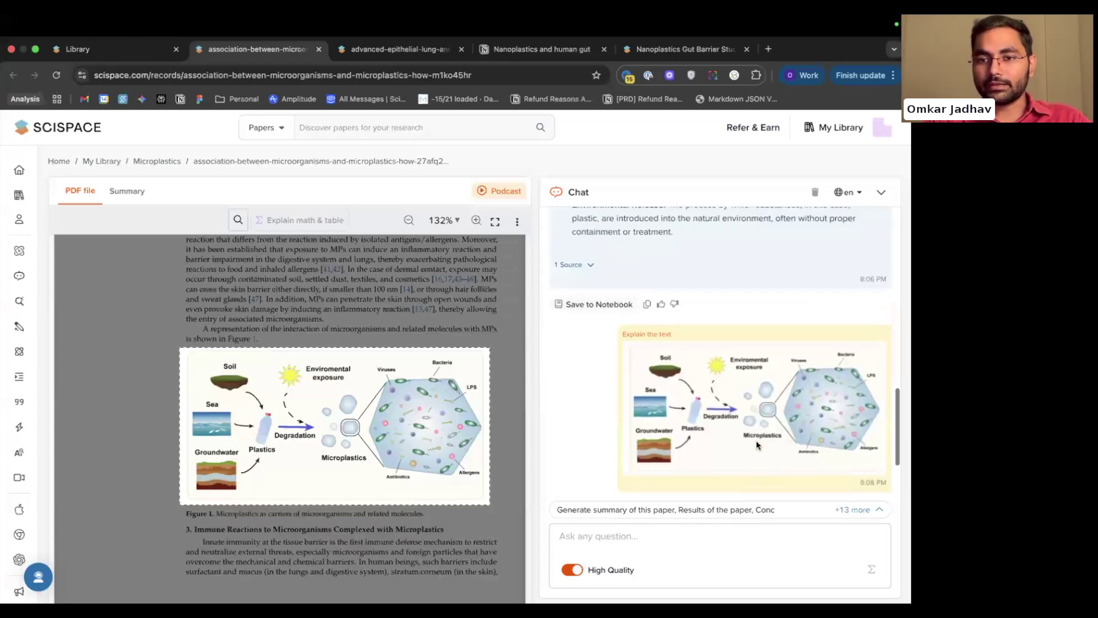
scroll(756, 445, "up", 10)
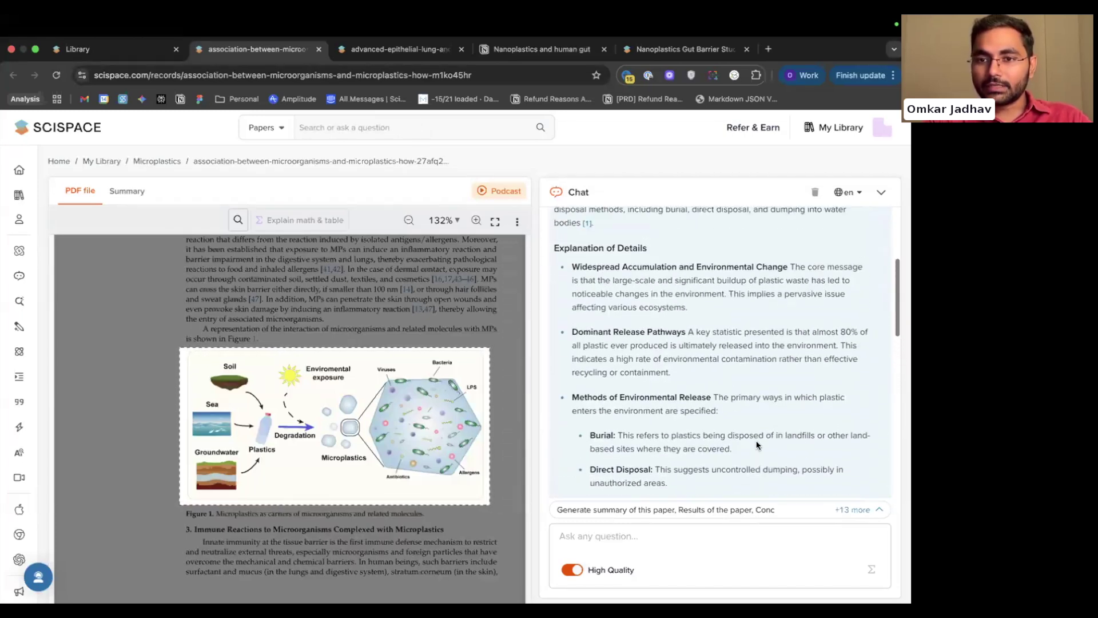
scroll(698, 382, "up", 2)
scroll(708, 315, "up", 1)
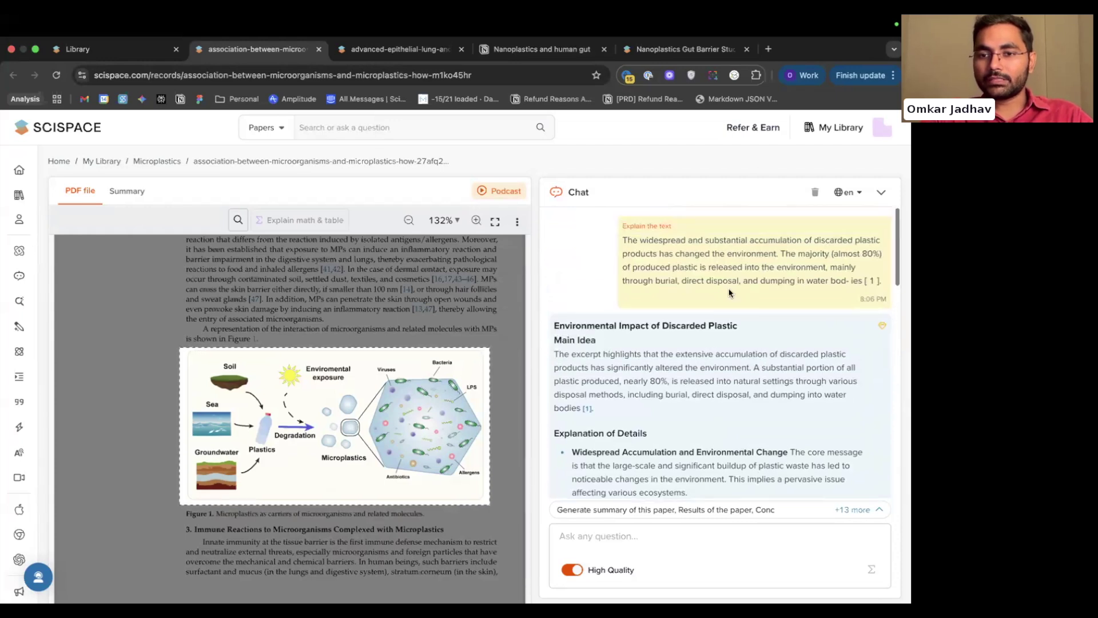
left_click(587, 404)
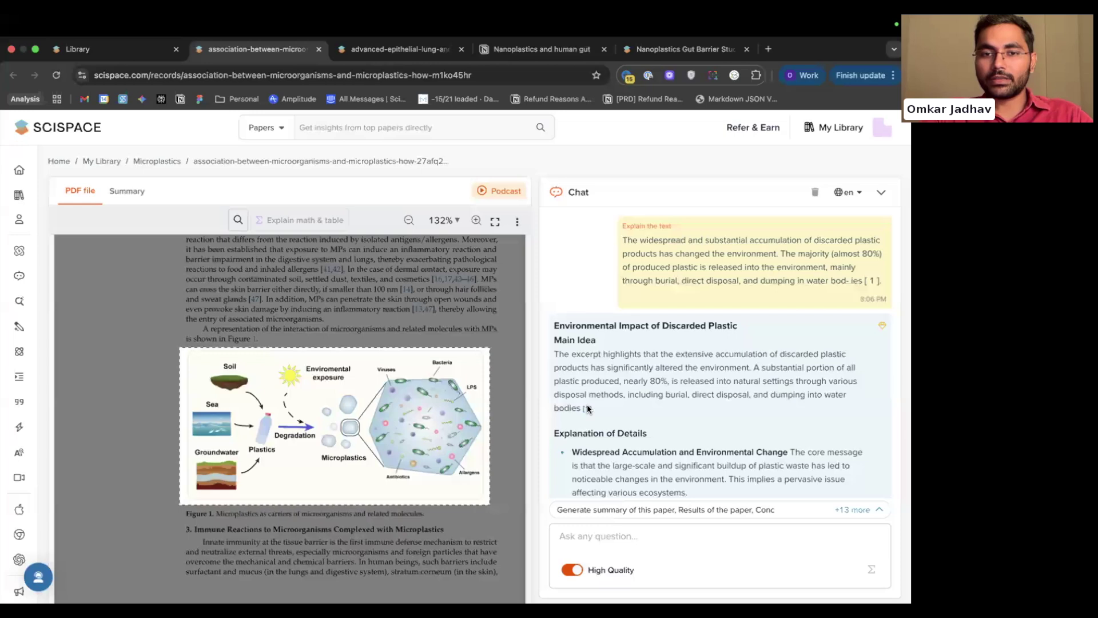
scroll(419, 244, "down", 6)
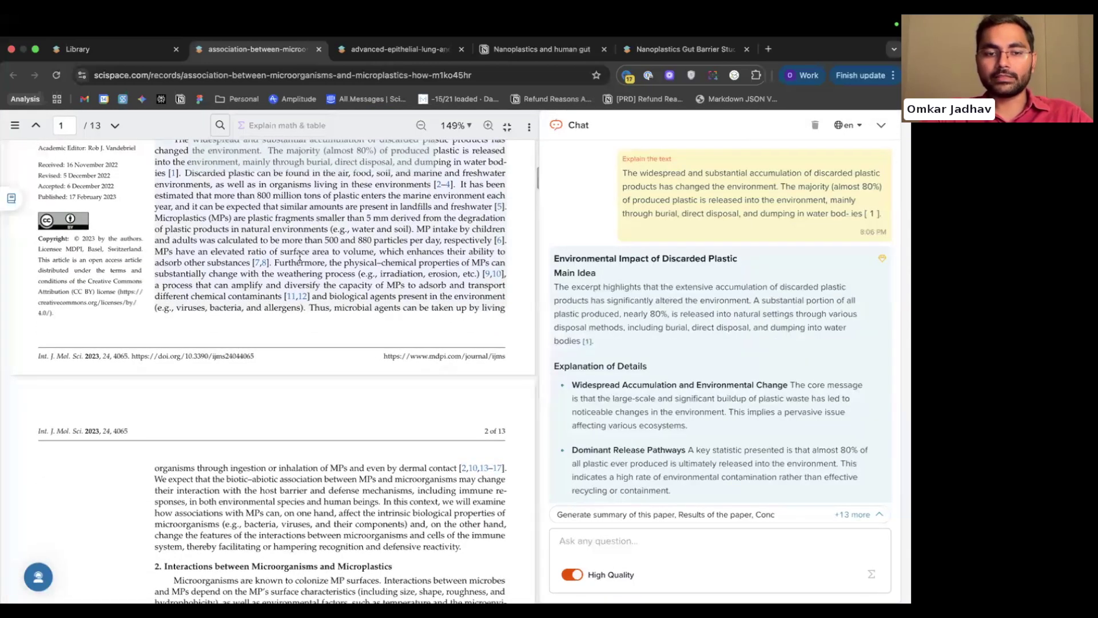
scroll(268, 260, "up", 2)
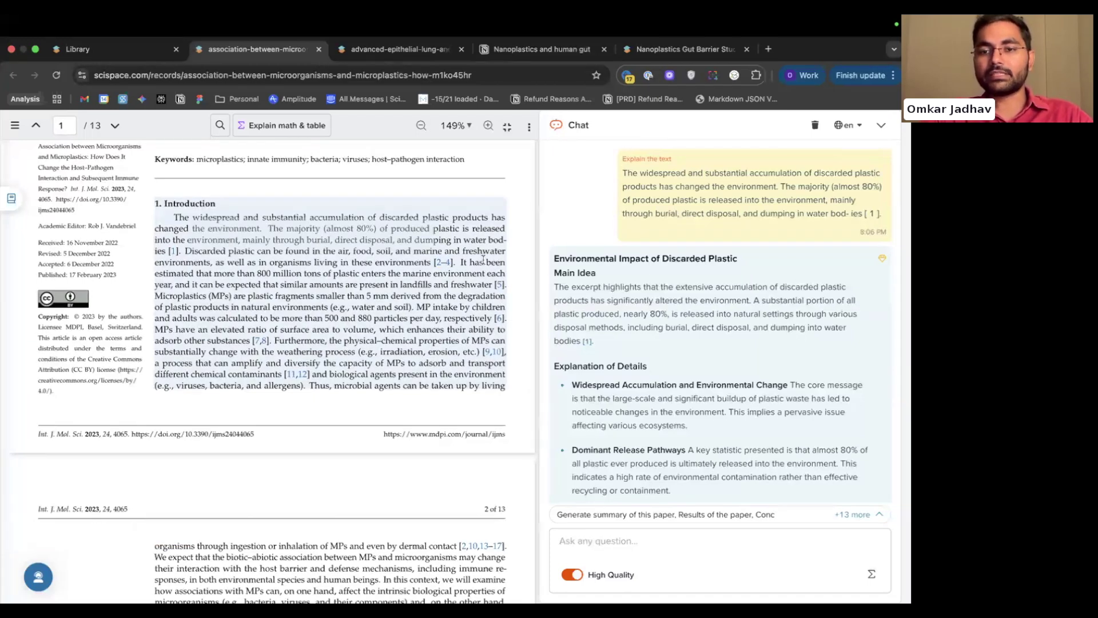
left_click_drag(553, 285, 578, 341)
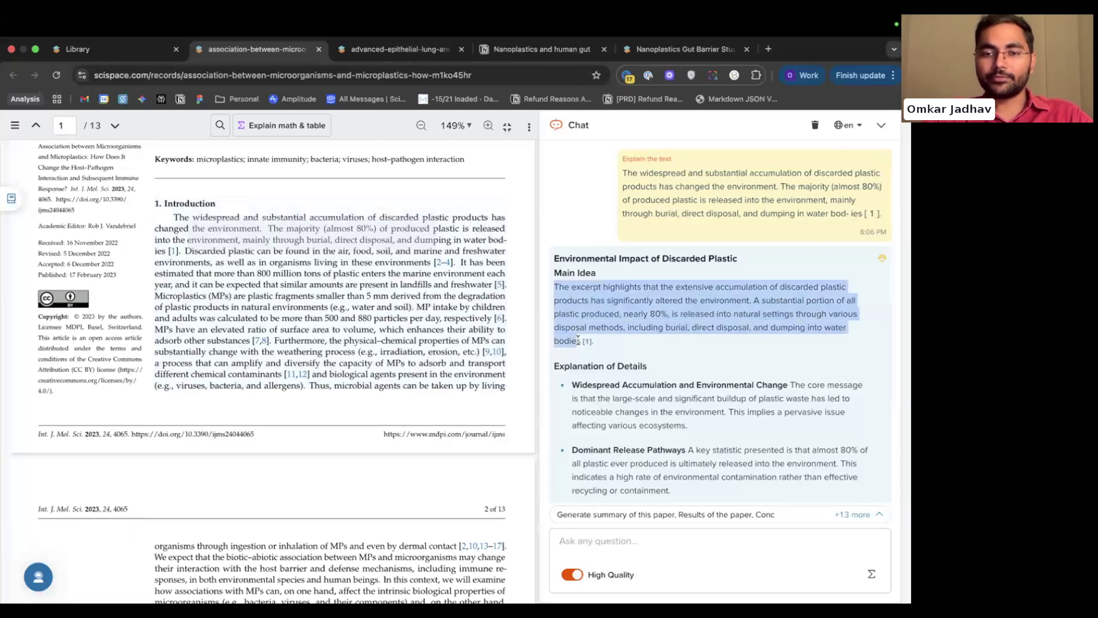
left_click(665, 287)
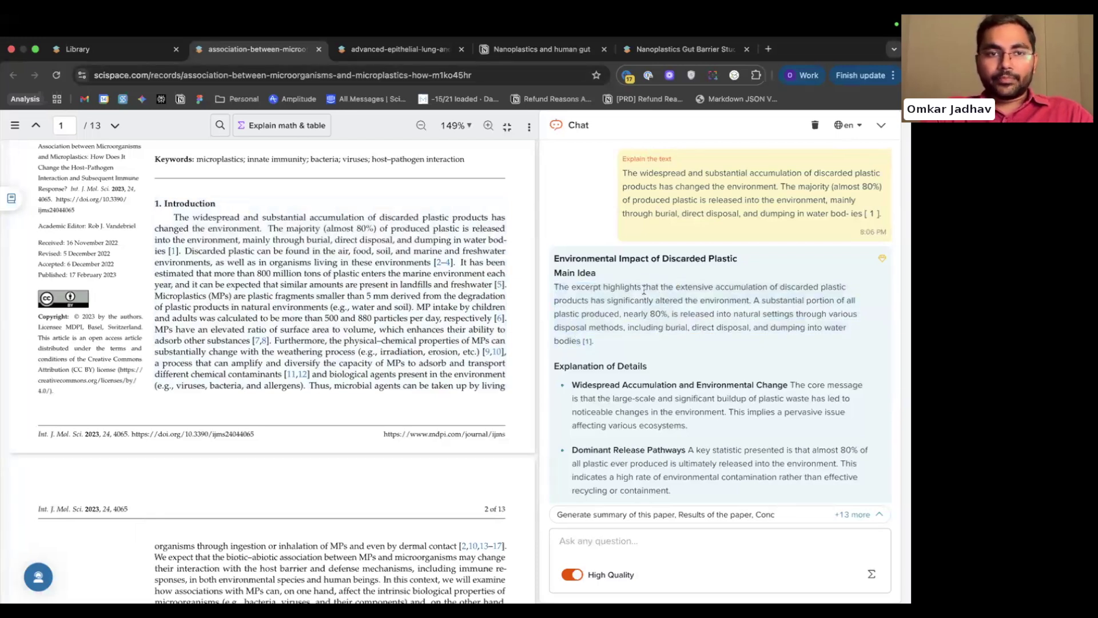
Return to the paper's first page, leave the full-screen reading view, and read through the paper's Summary.
scroll(355, 320, "up", 8)
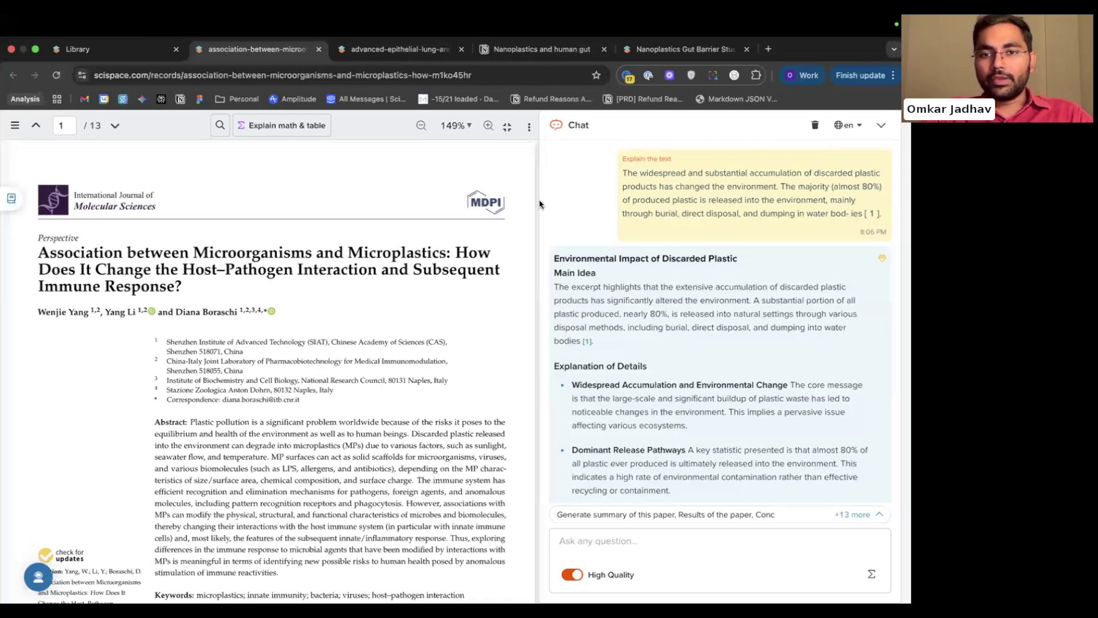
left_click(507, 126)
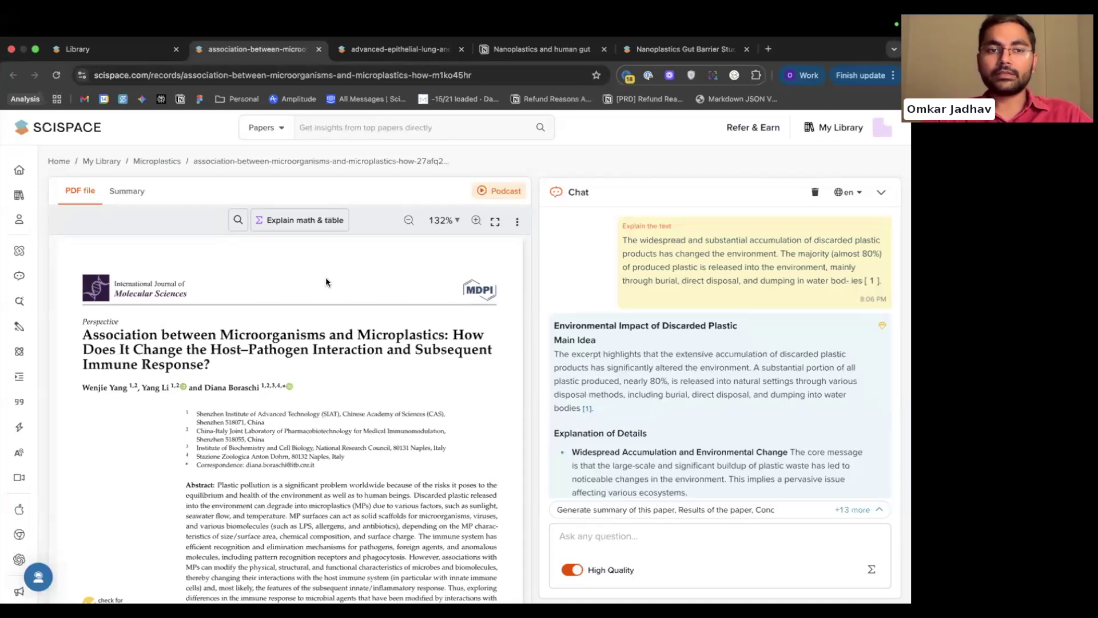
left_click(133, 197)
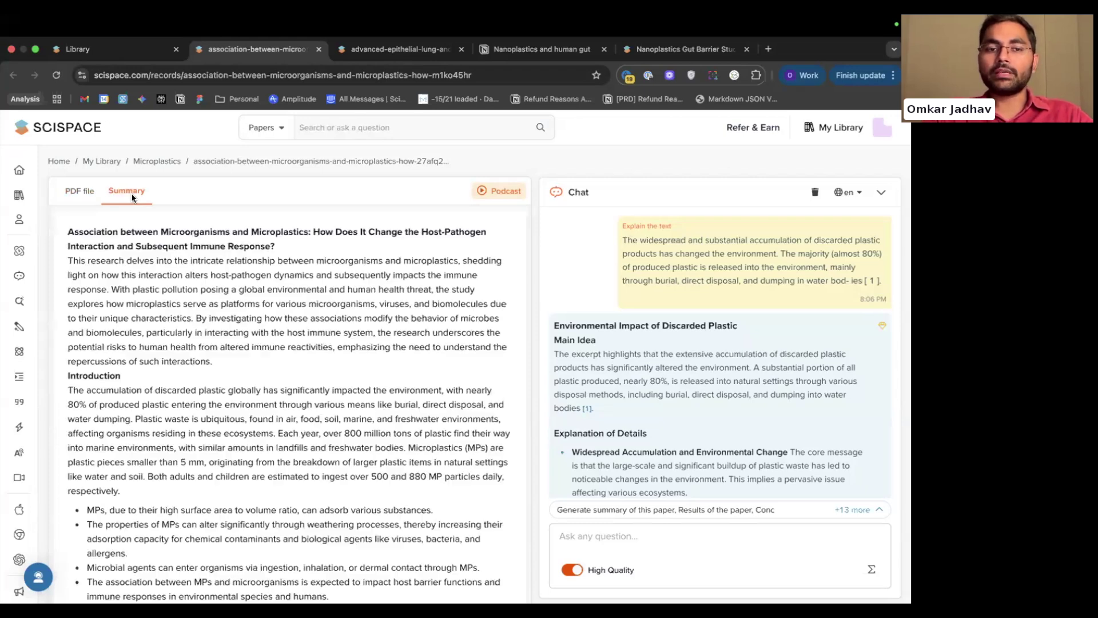
scroll(286, 393, "down", 1)
scroll(286, 393, "down", 10)
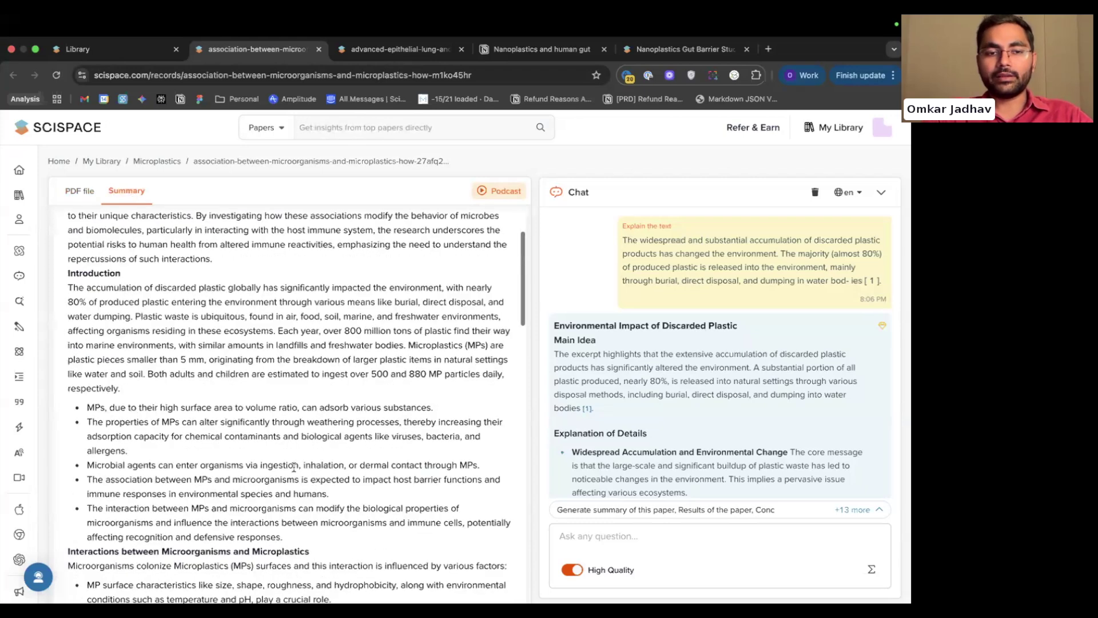
scroll(294, 470, "down", 8)
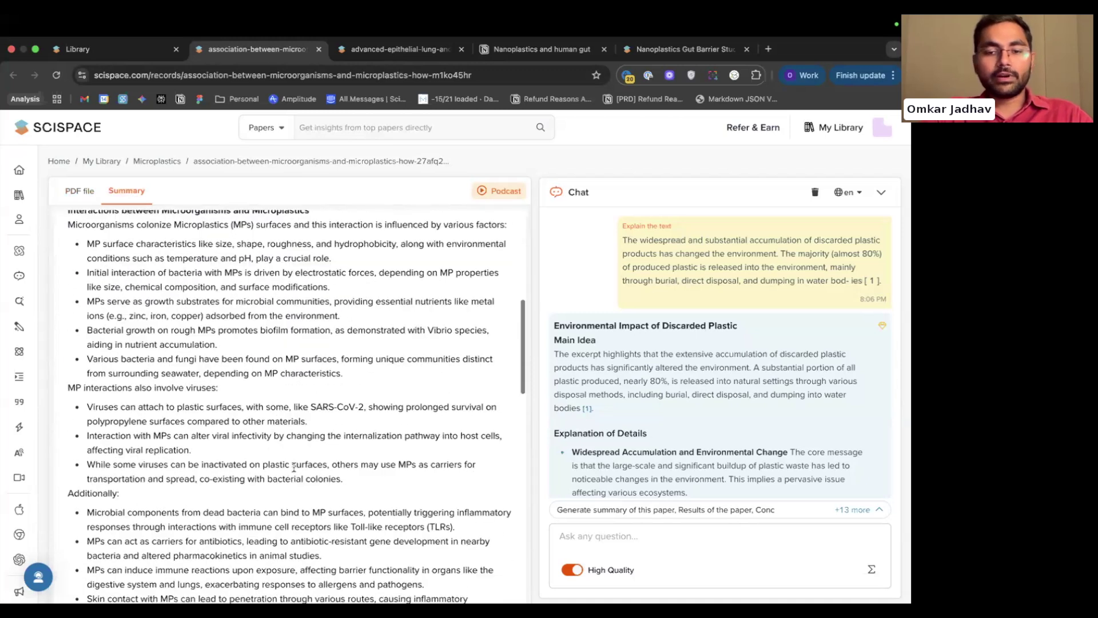
scroll(294, 467, "down", 15)
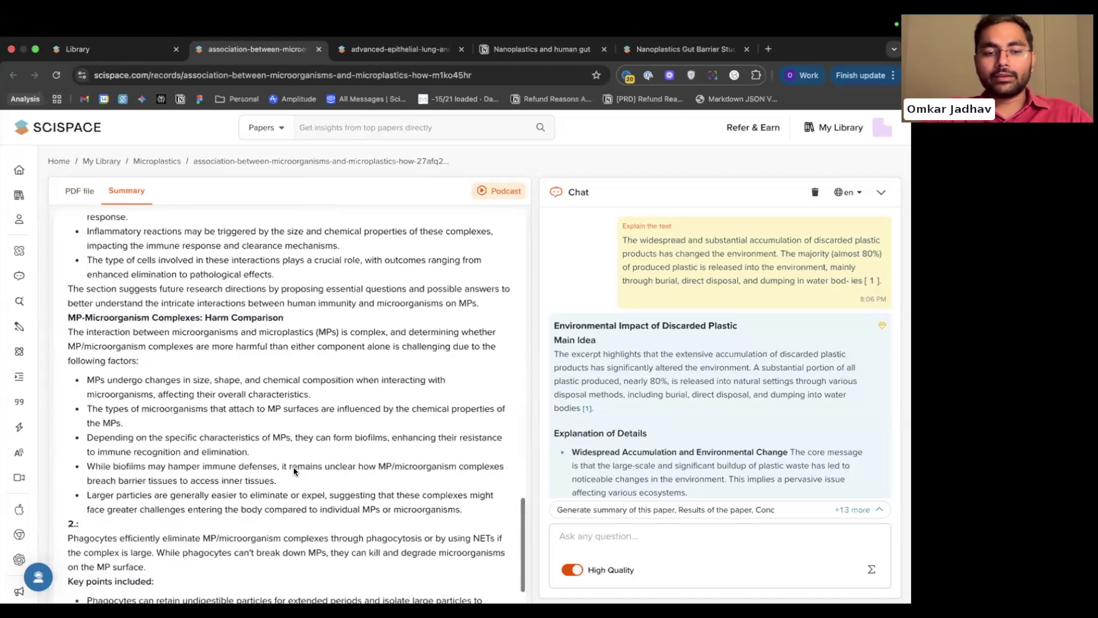
scroll(294, 470, "up", 20)
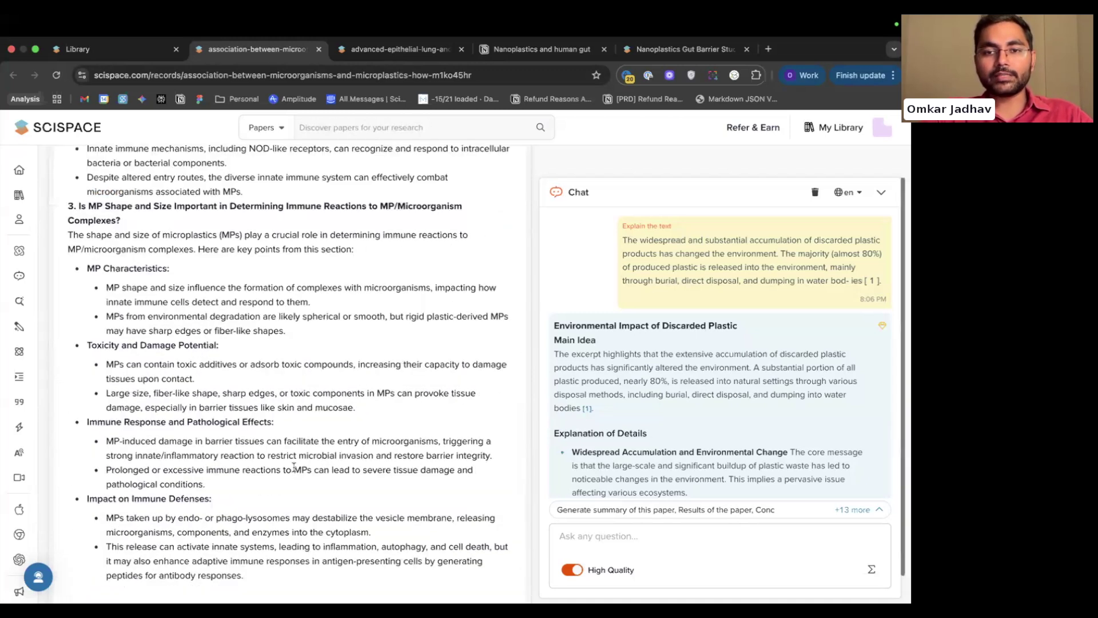
scroll(294, 466, "up", 15)
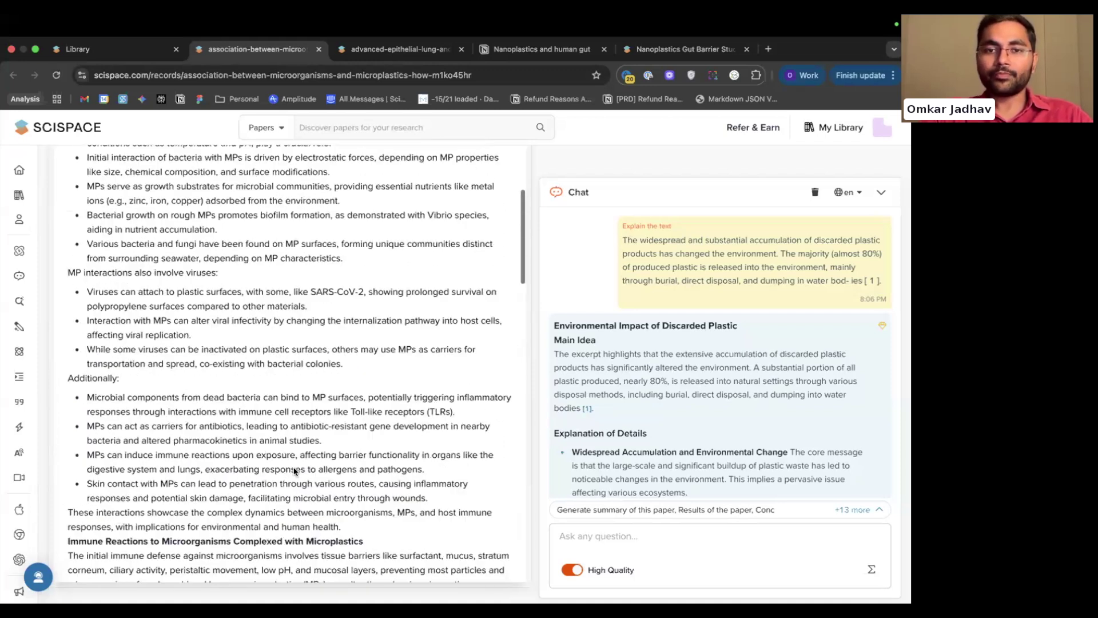
scroll(293, 470, "up", 10)
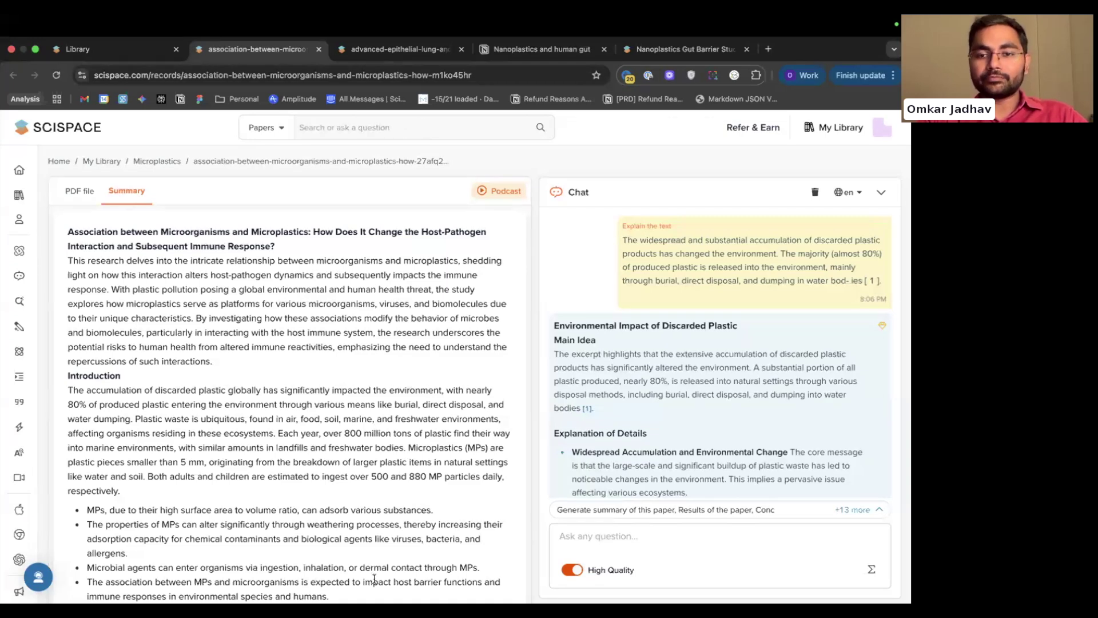
Switch to the presentation slide "Synthesize research using Copilot" comparing Extract Data, Library Insight and Chat with PDF.
scroll(643, 375, "down", 1)
scroll(642, 375, "up", 1)
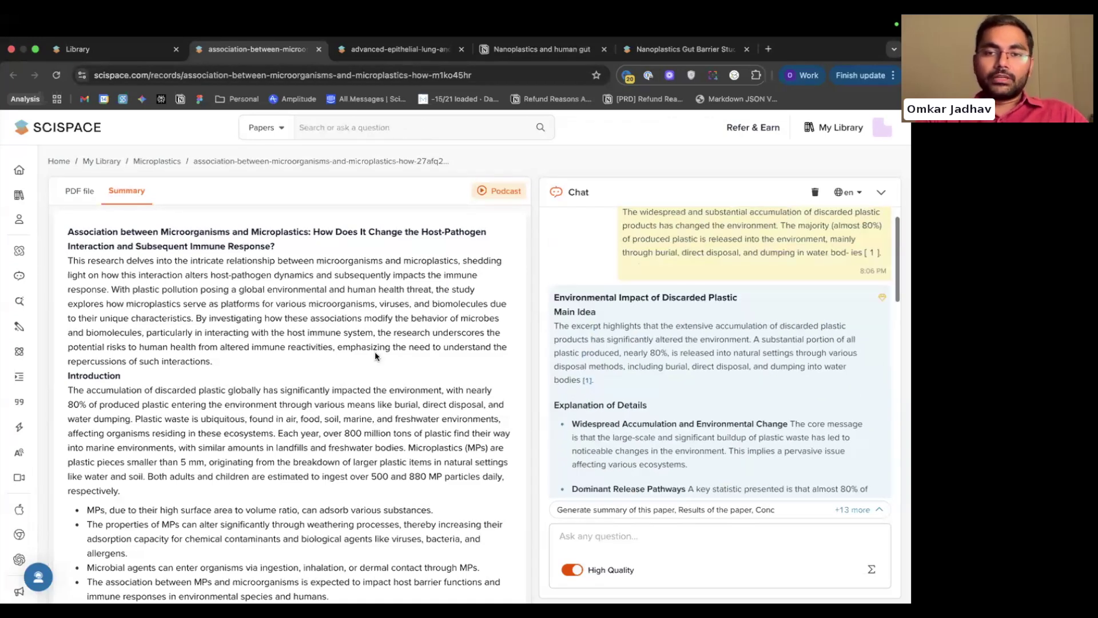
key("ctrl+Right")
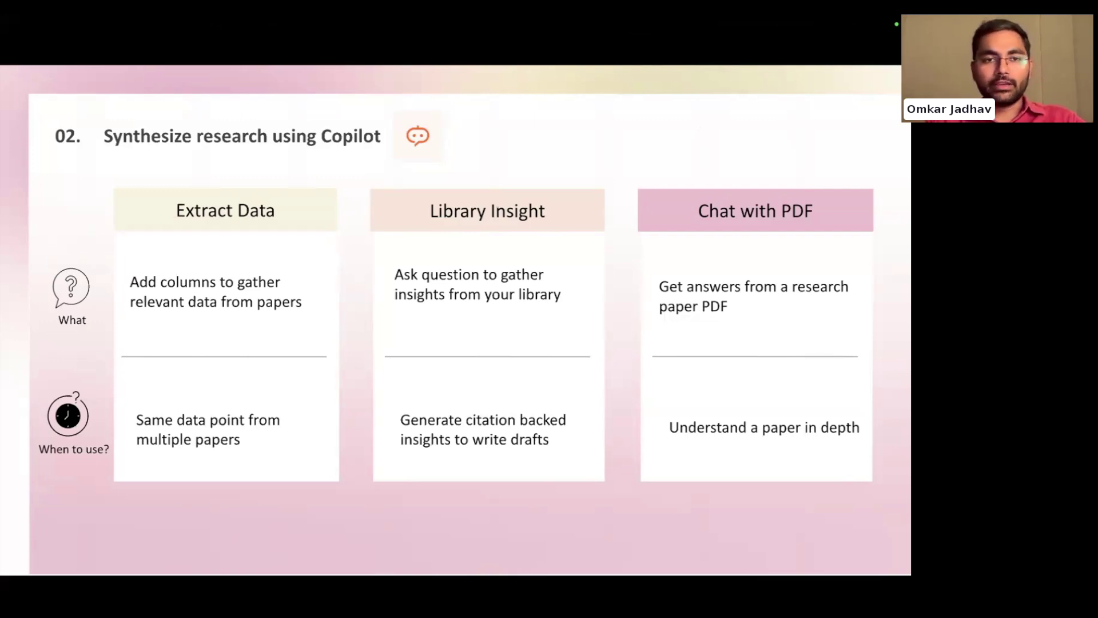
Open the saved Literature Review search "Impact of nanoplastics on gut-barrier integrity in humans and associated health risks" and look through its papers.
key("ctrl+Left")
left_click(109, 53)
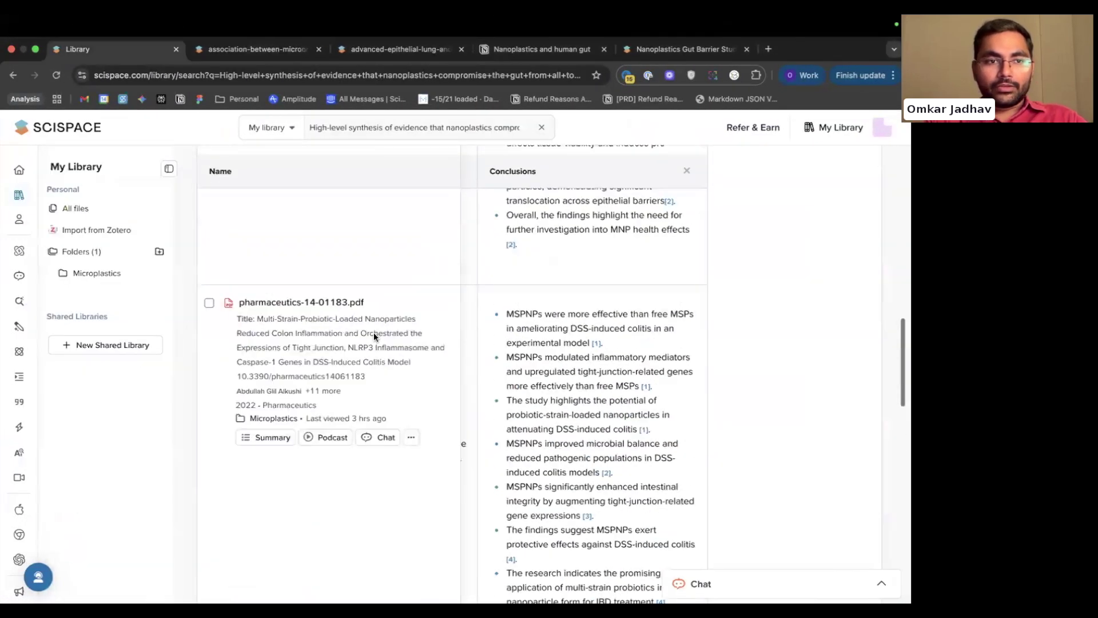
scroll(375, 336, "up", 2)
left_click(19, 301)
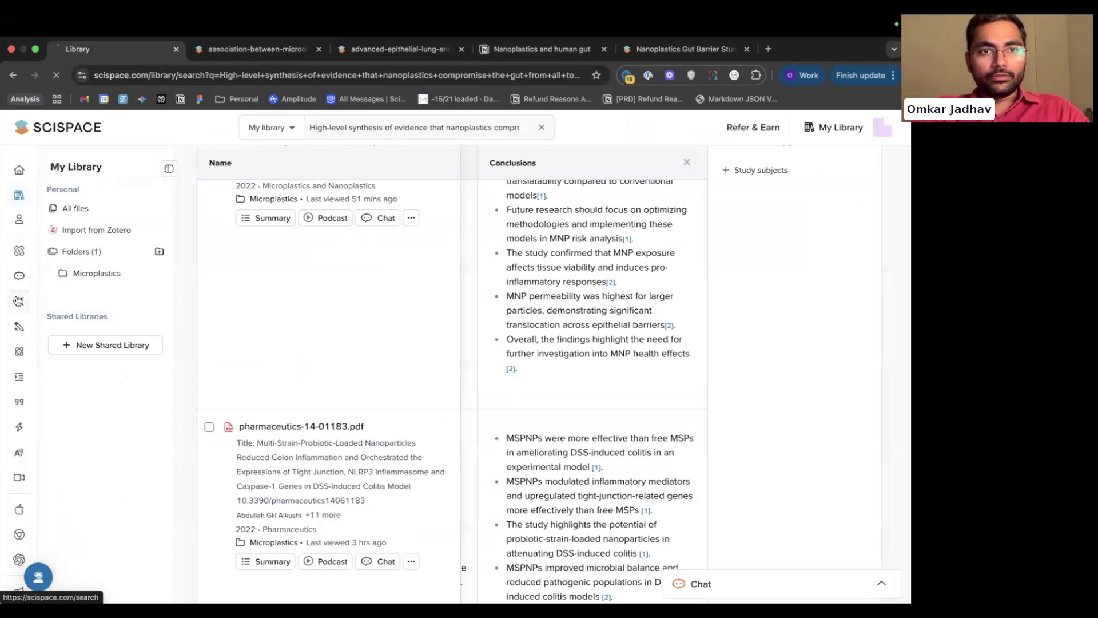
scroll(137, 339, "down", 1)
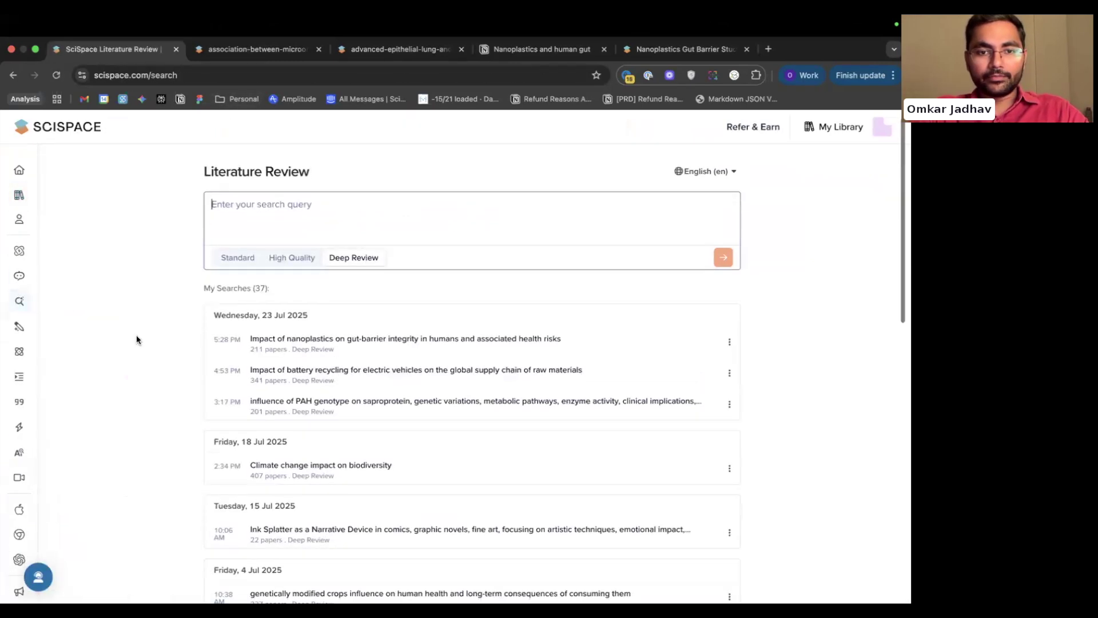
left_click(355, 338)
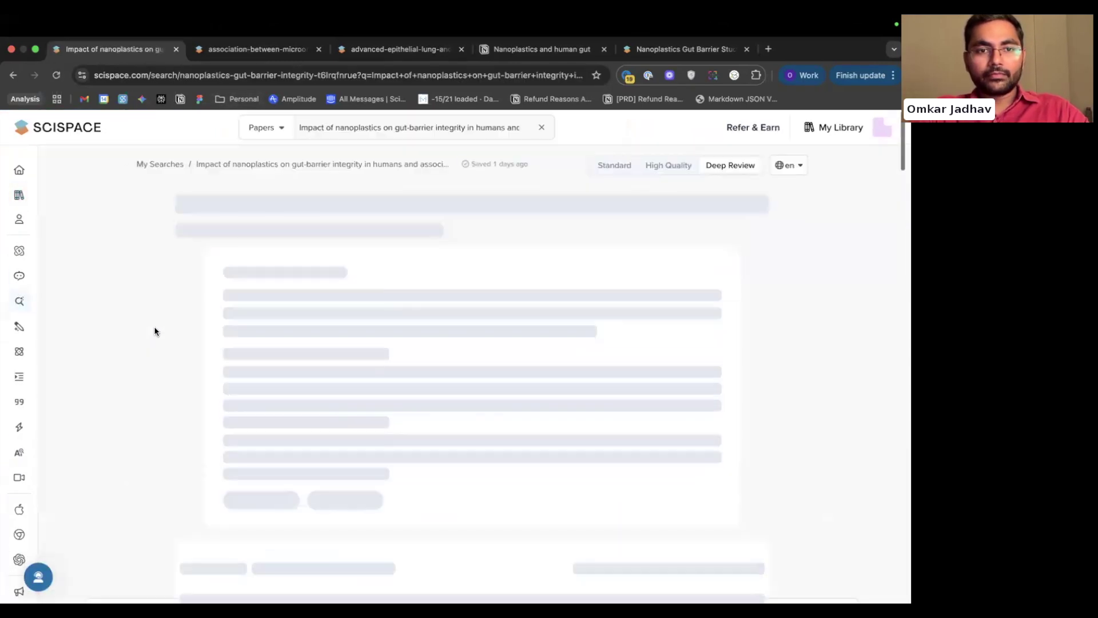
scroll(132, 338, "down", 10)
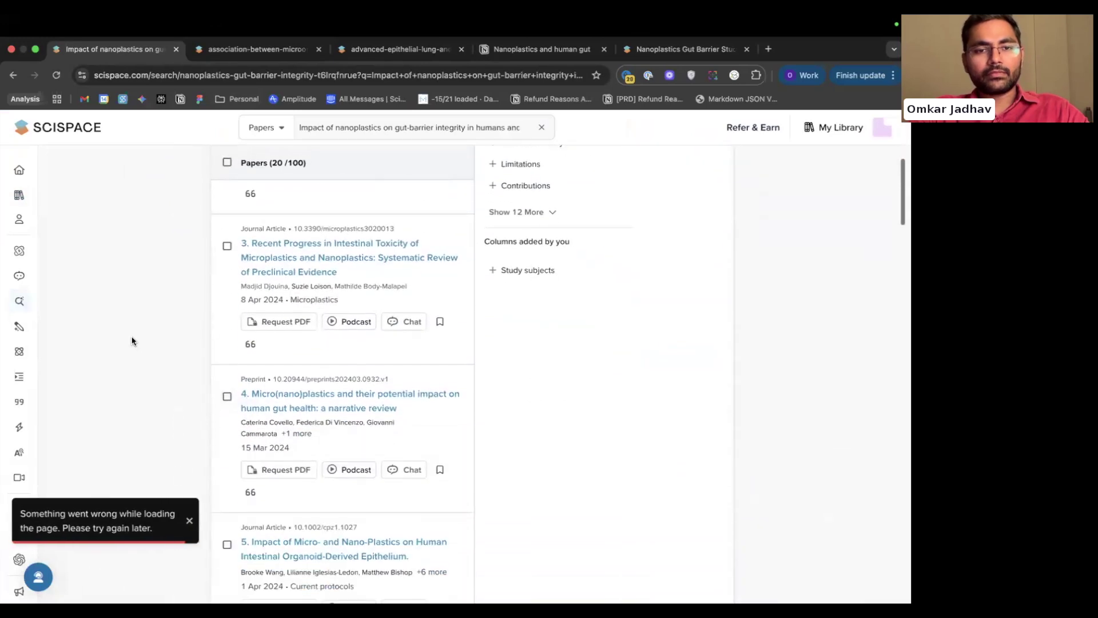
scroll(132, 340, "up", 5)
scroll(132, 341, "up", 2)
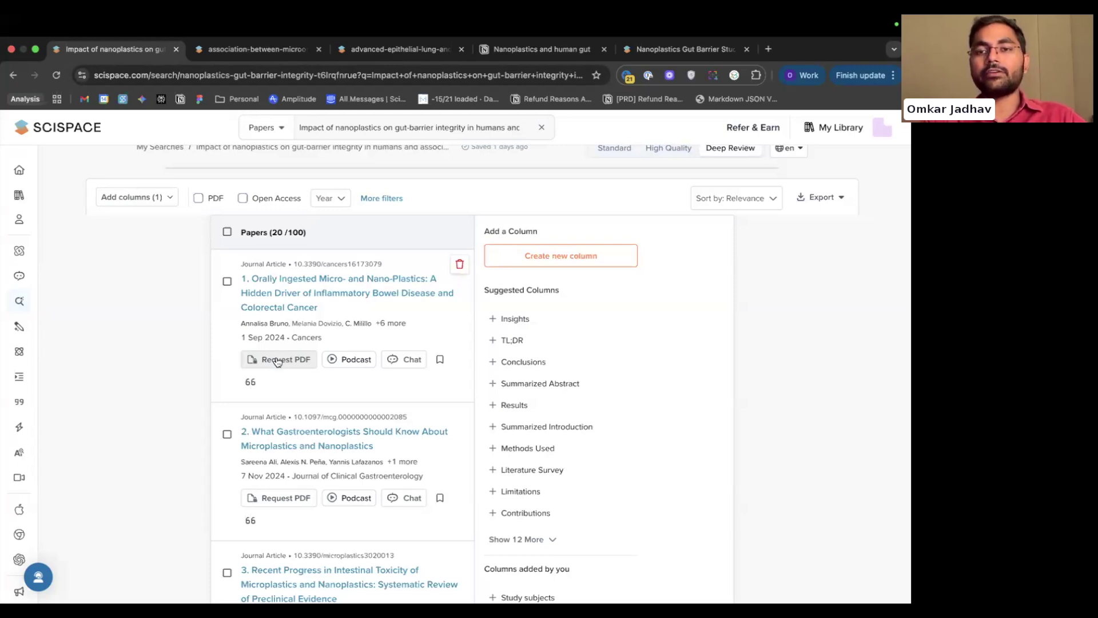
Inspect the full-text PDF request for the first paper, close it without sending, and return to My Library.
left_click(276, 359)
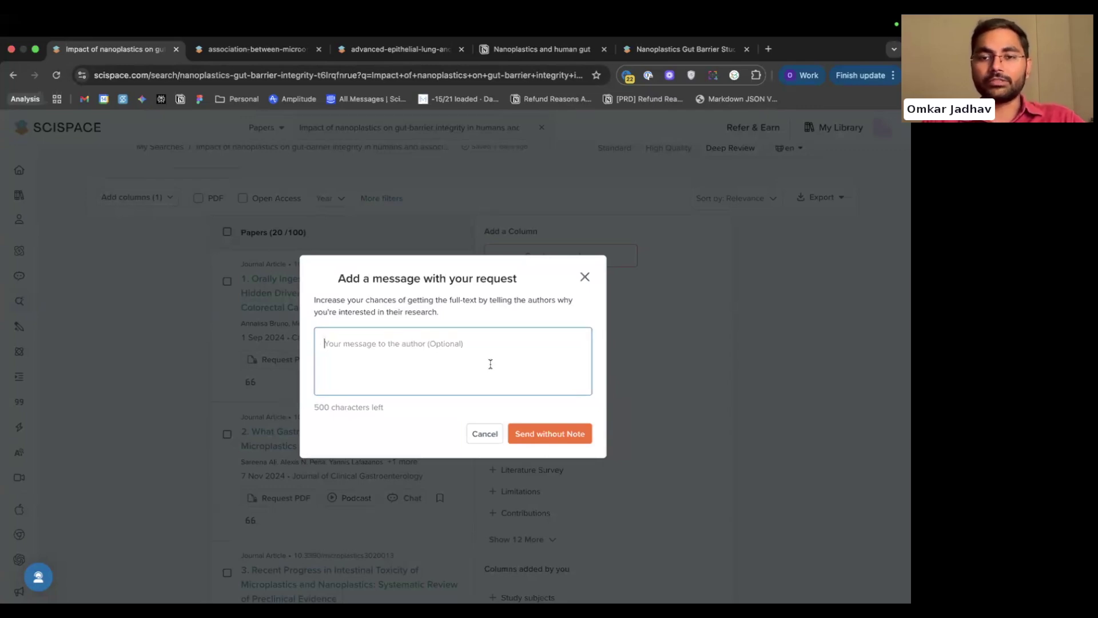
left_click(585, 277)
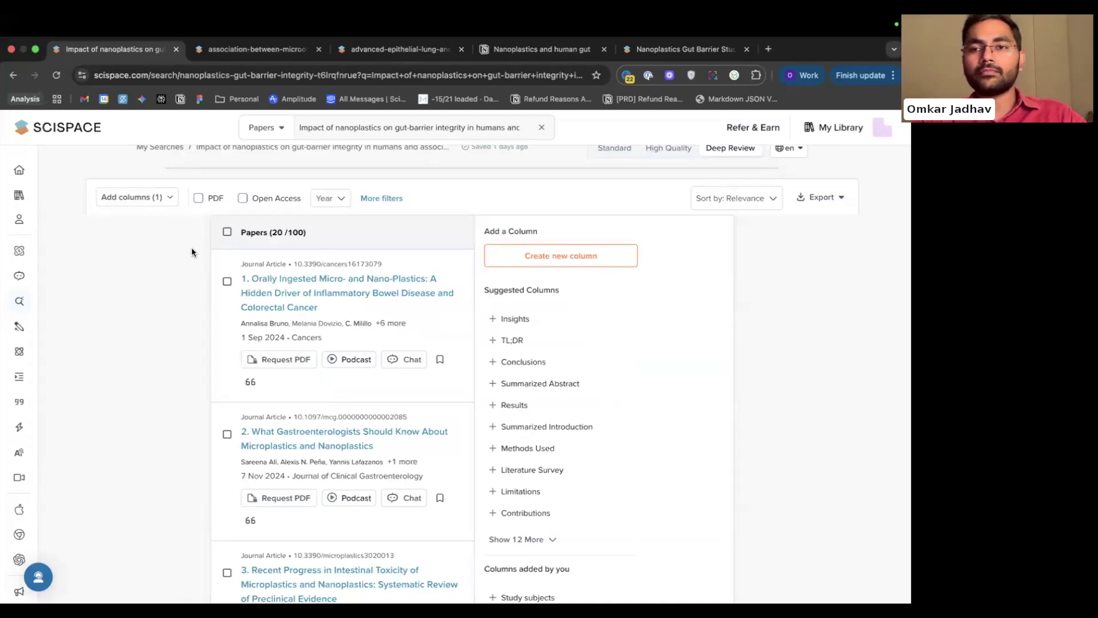
mouse_move(24, 197)
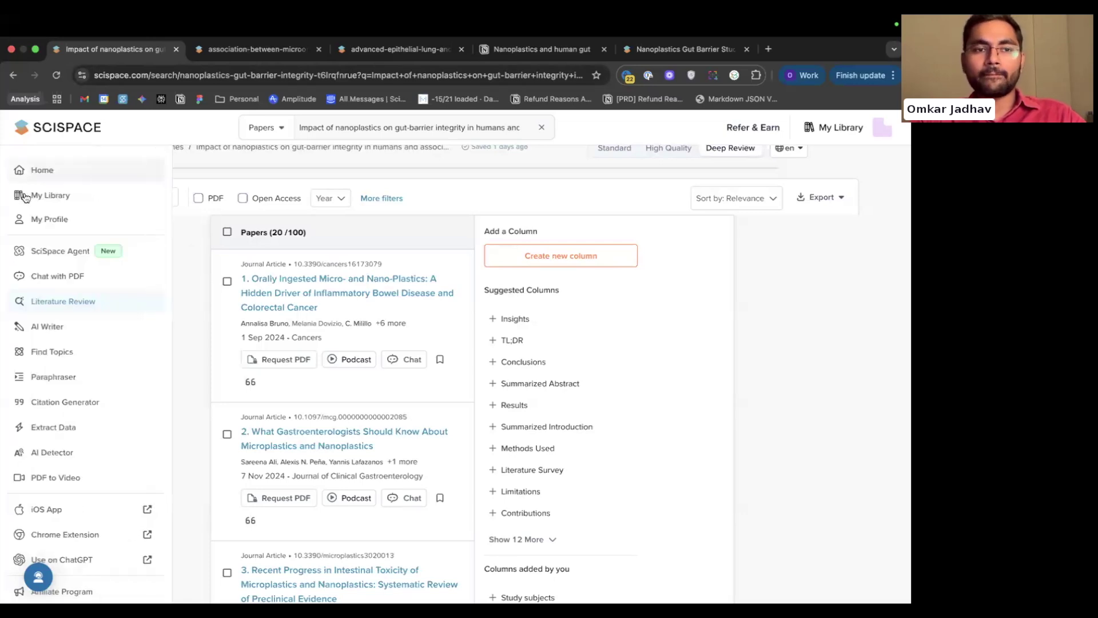
left_click(24, 197)
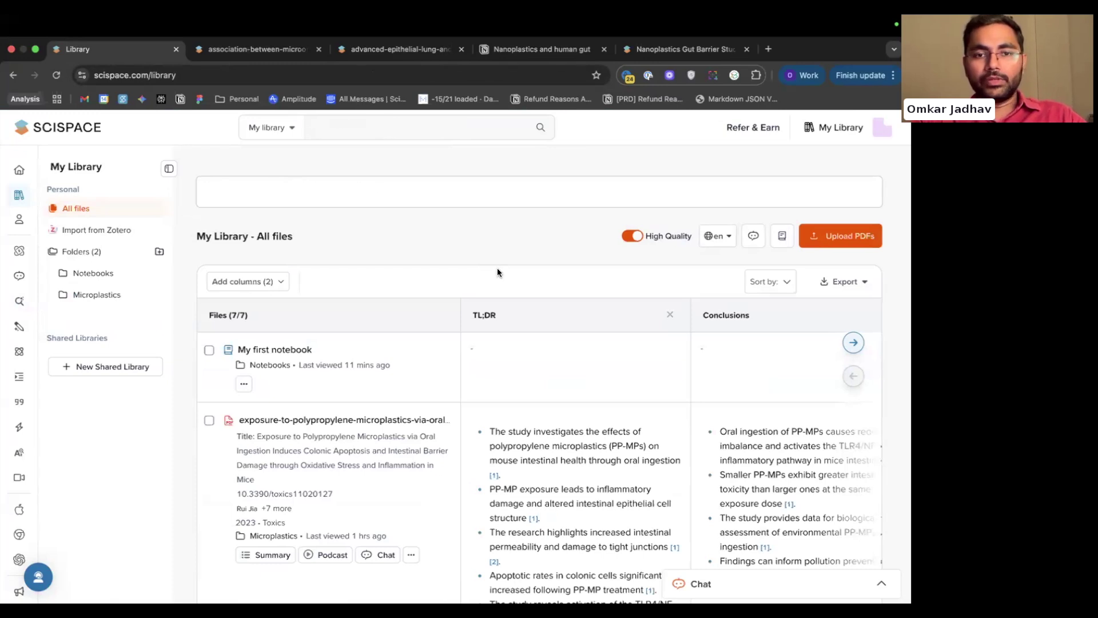
Switch to the presentation and advance to the slide "Create Publish-ready drafts with AI-writer (1/2)".
key("ctrl+Right")
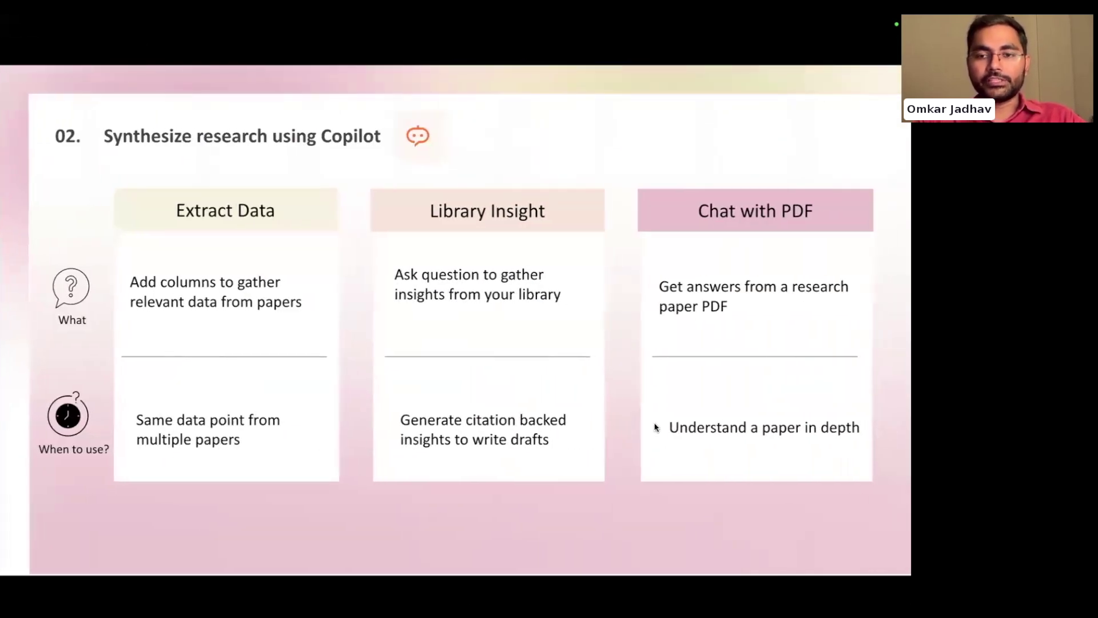
left_click(631, 441)
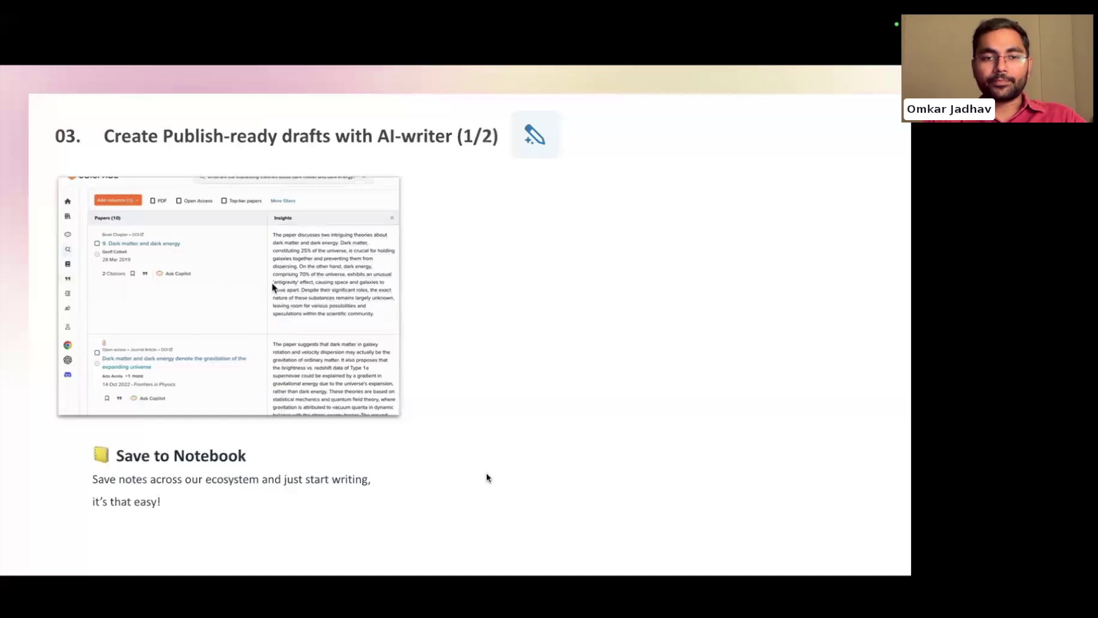
Switch back to the SciSpace library and open "My first notebook" from the Notebooks folder.
key("ctrl+Left")
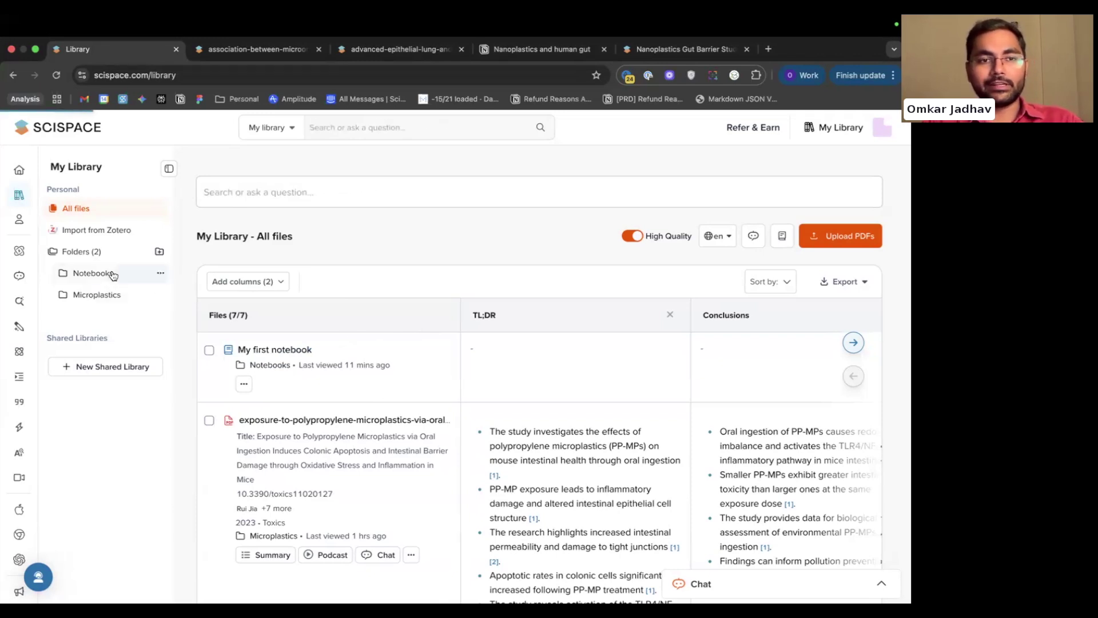
left_click(91, 273)
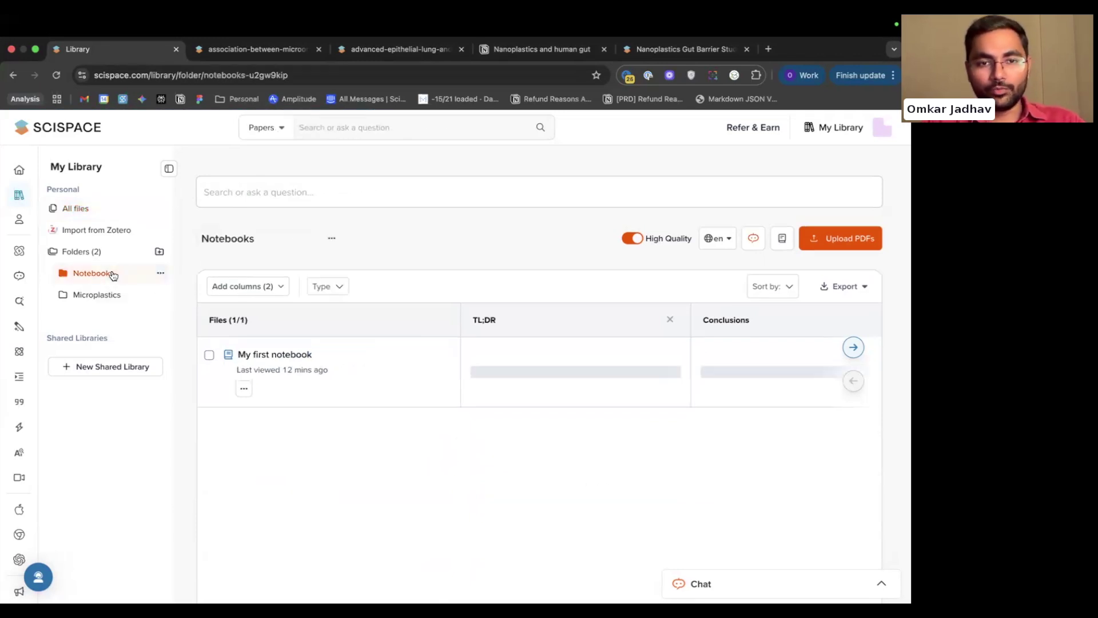
left_click(291, 355)
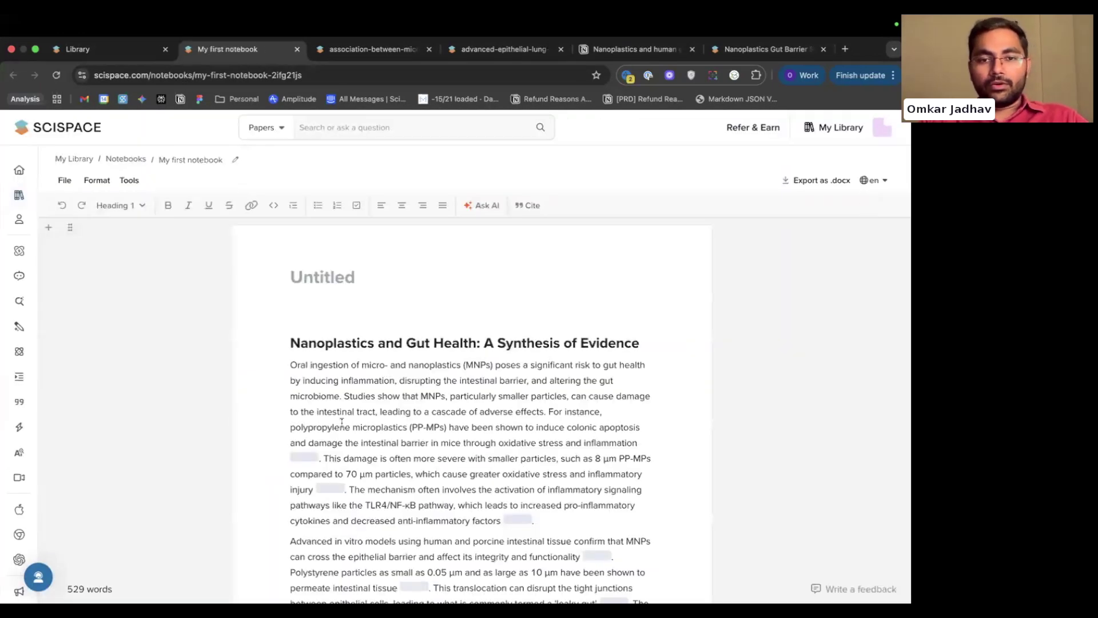
Review the notebook's saved gut health synthesis and the Conclusions notes with their citations.
scroll(362, 457, "down", 3)
scroll(362, 458, "down", 3)
scroll(362, 458, "up", 5)
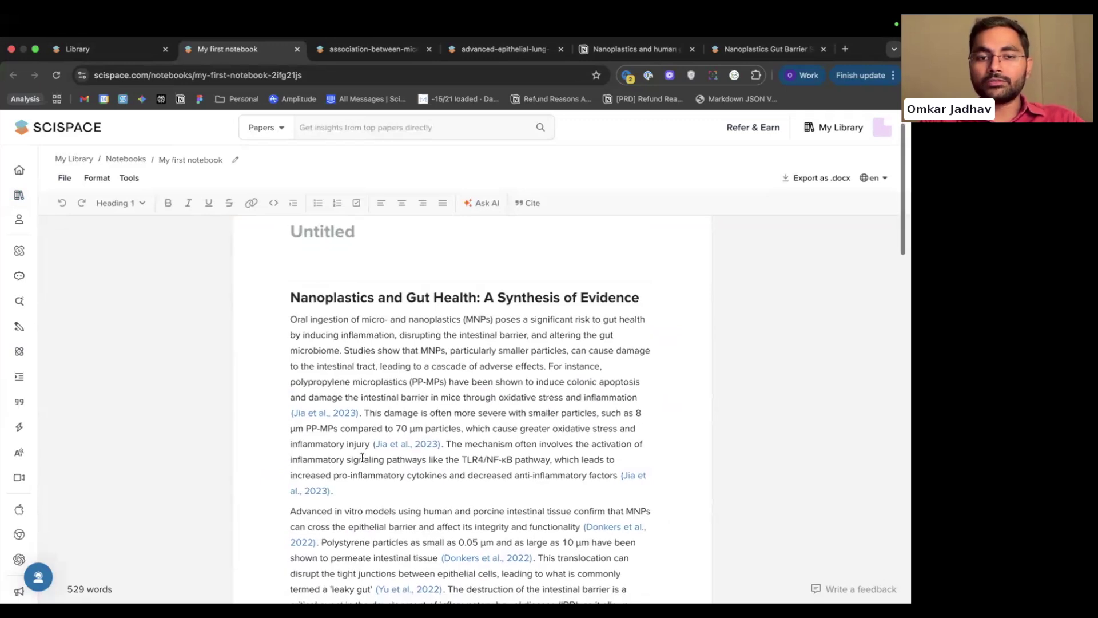
left_click_drag(293, 301, 440, 570)
scroll(440, 570, "down", 7)
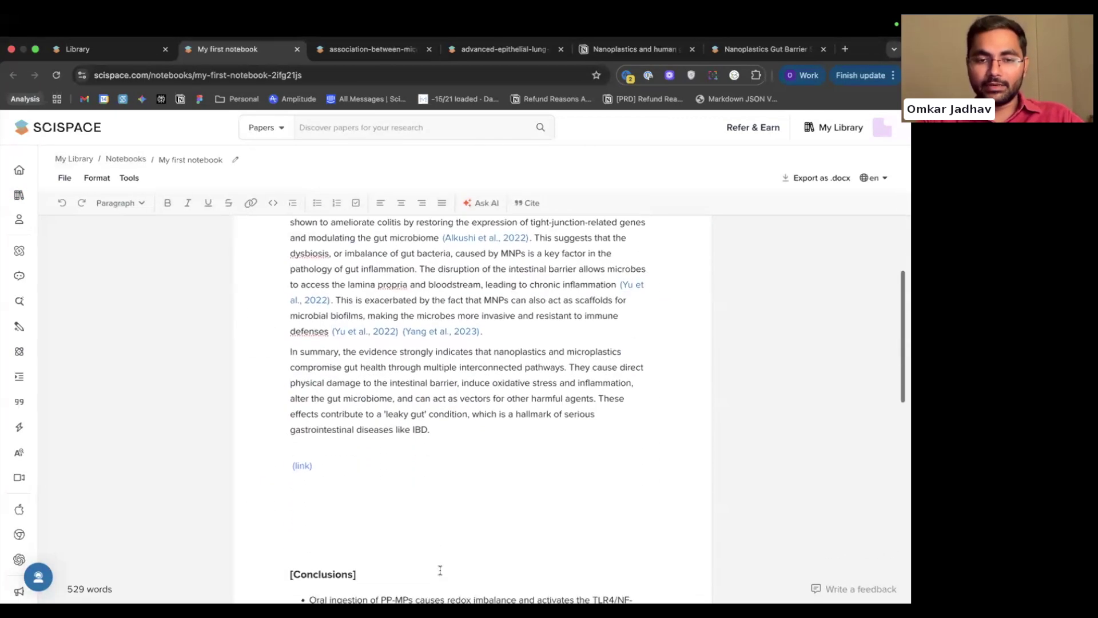
left_click(262, 332)
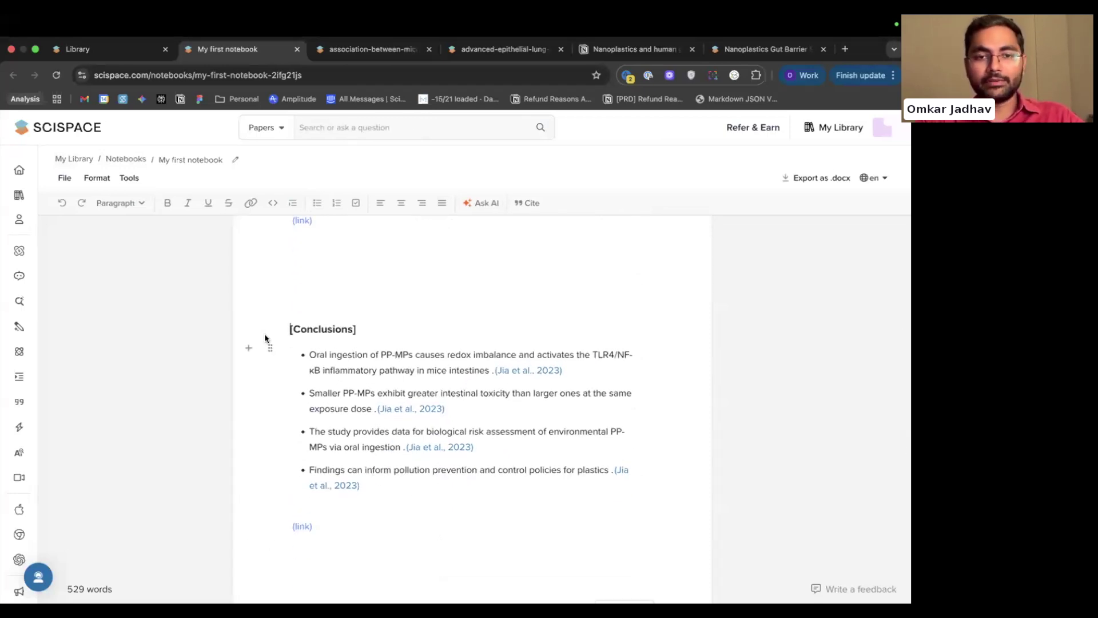
left_click(392, 313)
scroll(389, 320, "up", 20)
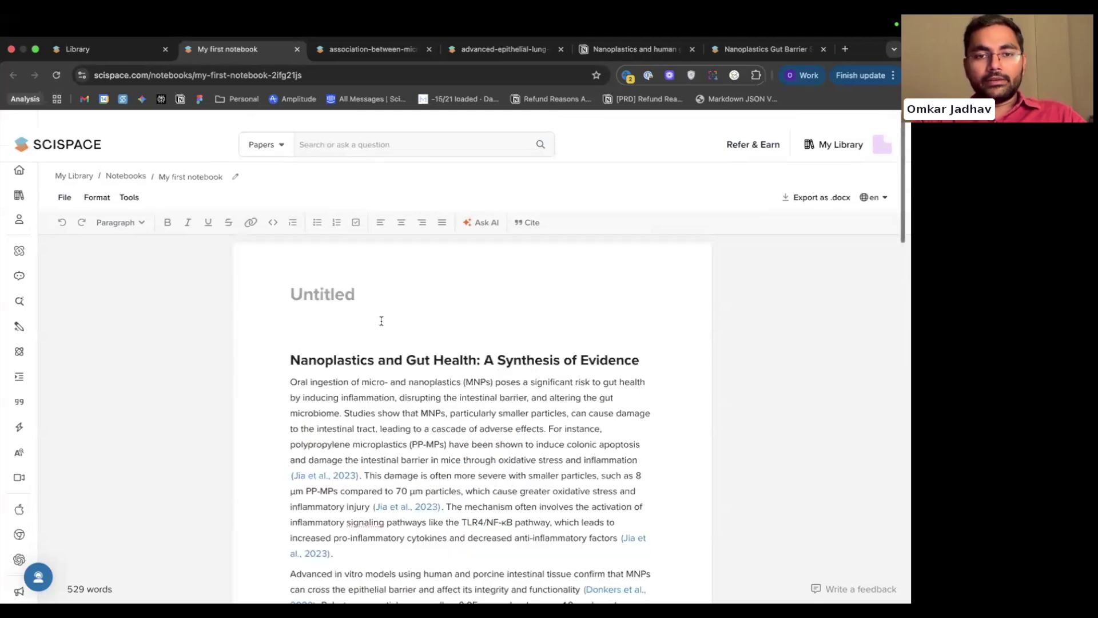
Title the notebook document "Nanoplastics and Human Gut Health Impact".
left_click(320, 275)
type("Nanop")
type("lastics and Human Health")
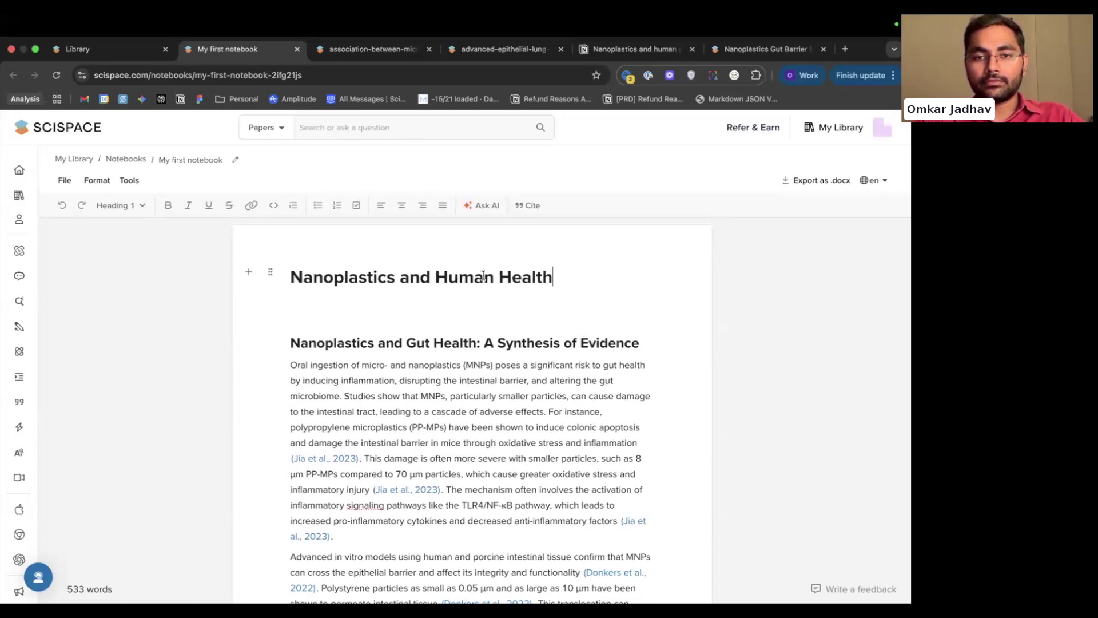
type(" Impact")
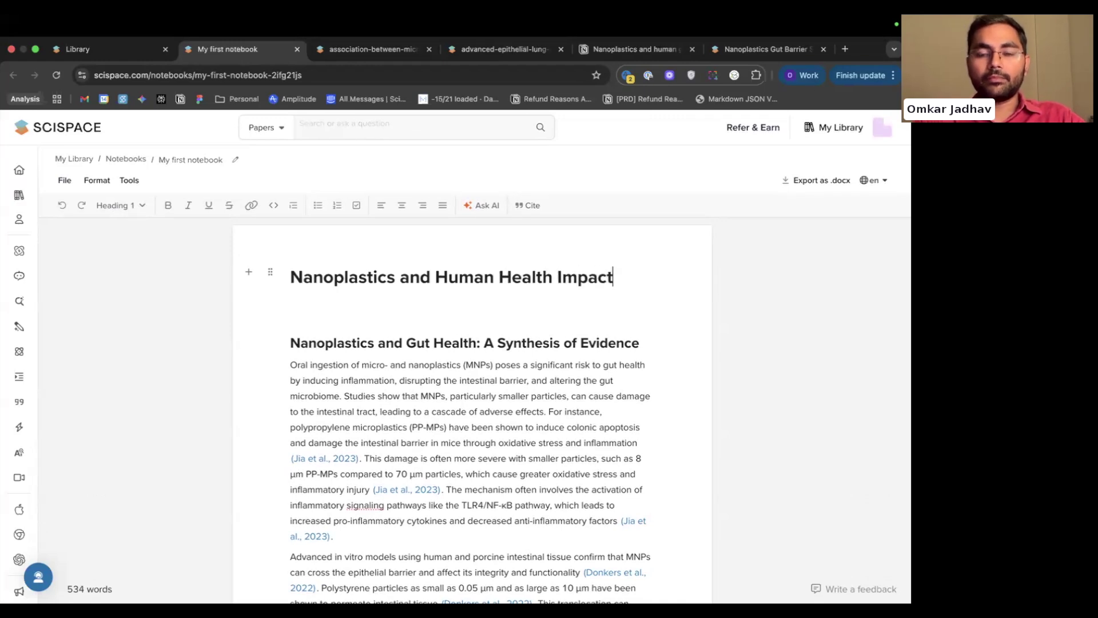
left_click(499, 279)
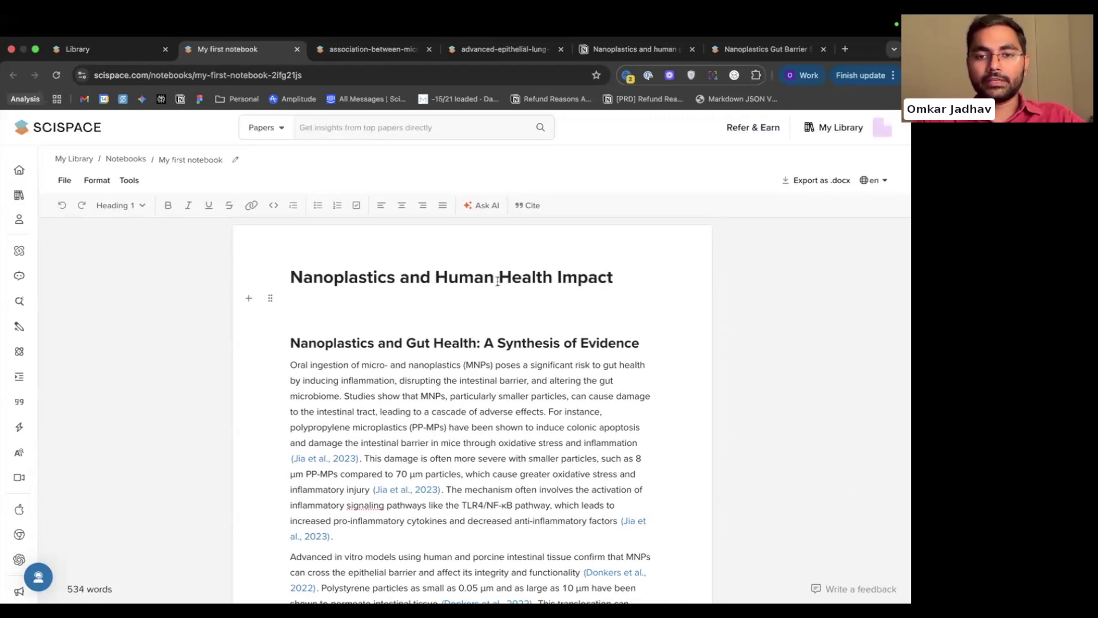
type("Gut")
Add a "NOTES" label between two lines of ten equals signs, with blank lines around it, above the saved synthesis.
left_click(655, 278)
key("Return")
key("Down")
key("Return")
key("Return")
key("Return")
key("Up")
key("Up")
type("==========")
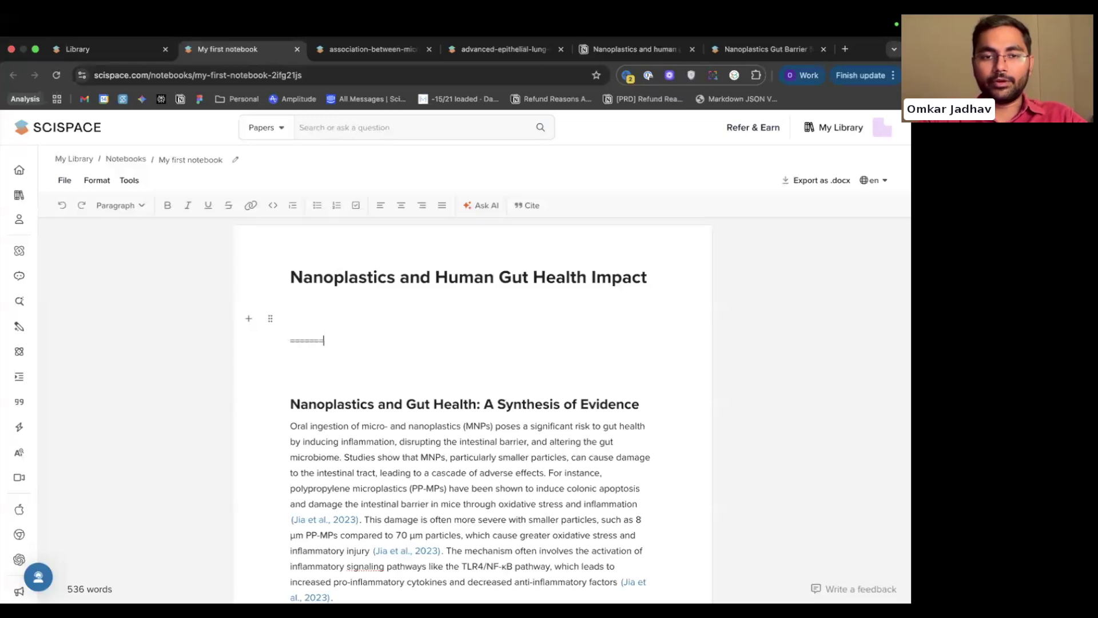
key("Return")
type("NOTES")
key("Return")
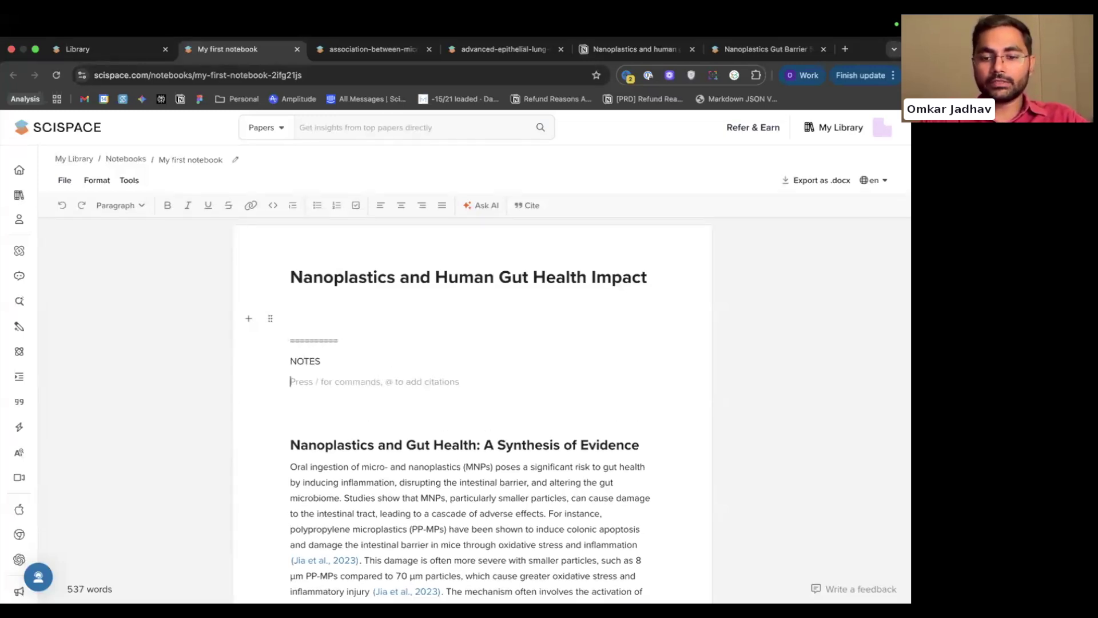
type("=========")
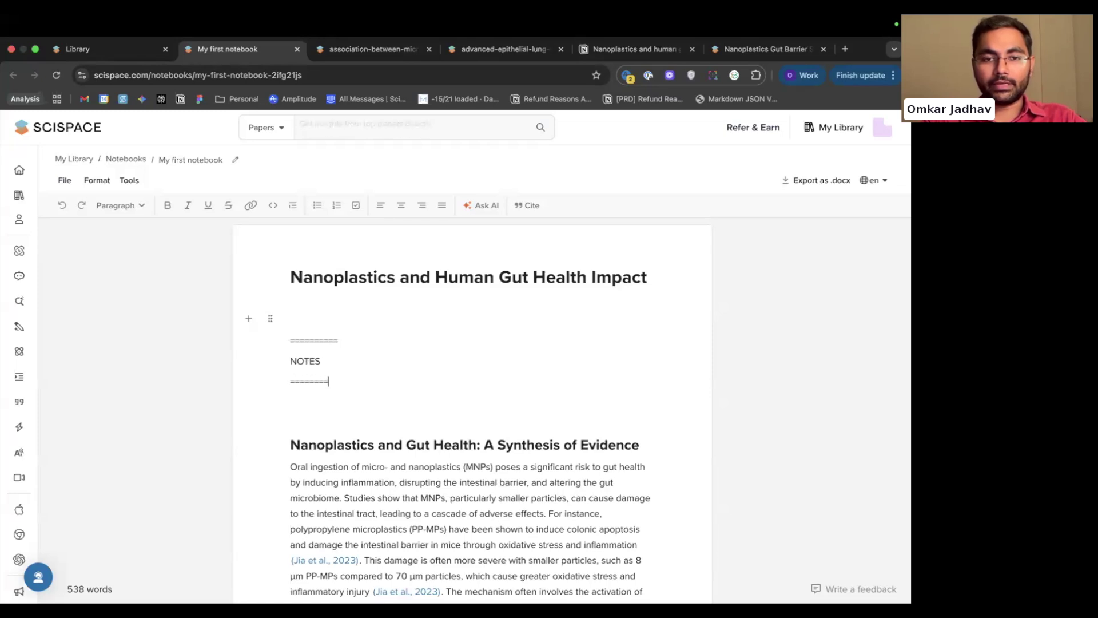
type("=")
Insert two more blank lines between the title and the NOTES divider and place the cursor on the first one.
left_click(292, 320)
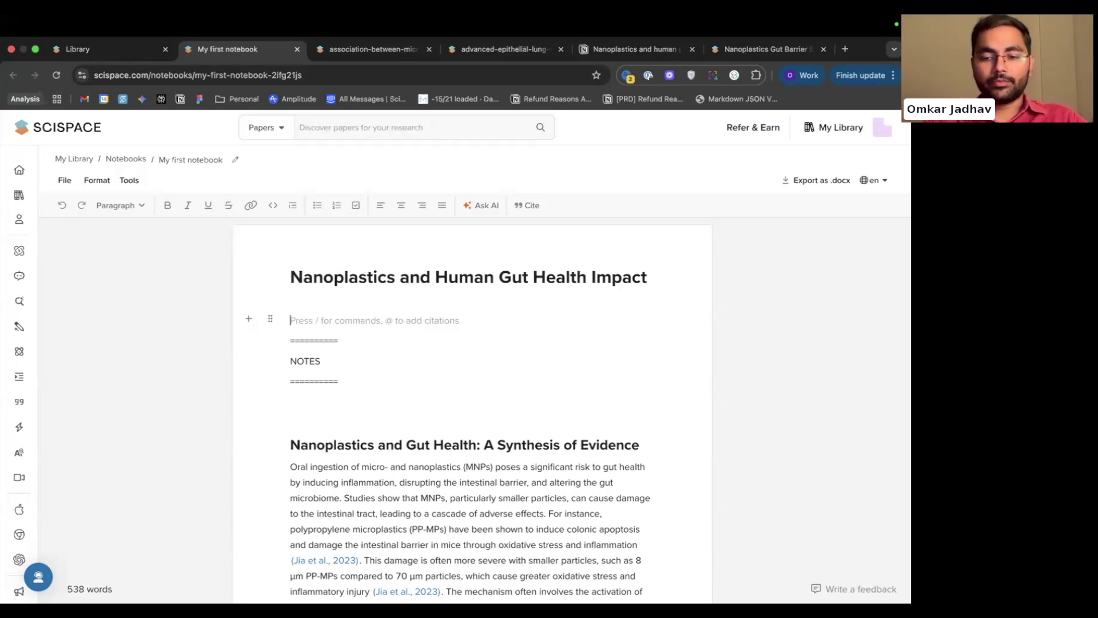
key("Return")
key("Return")
left_click(338, 381)
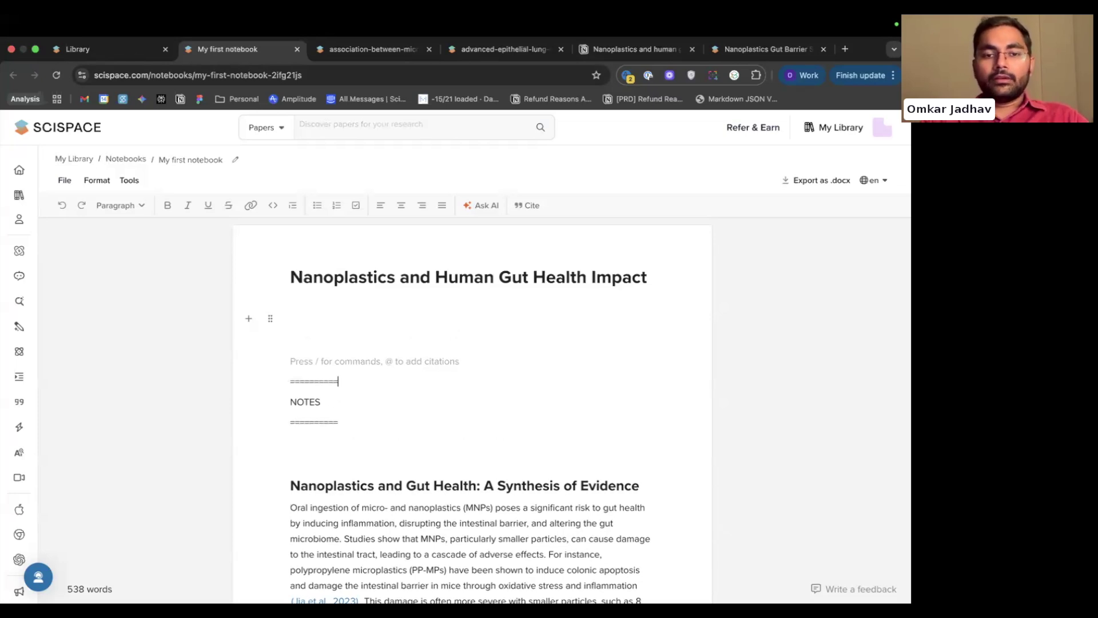
key("Up")
key("Up")
key("Up")
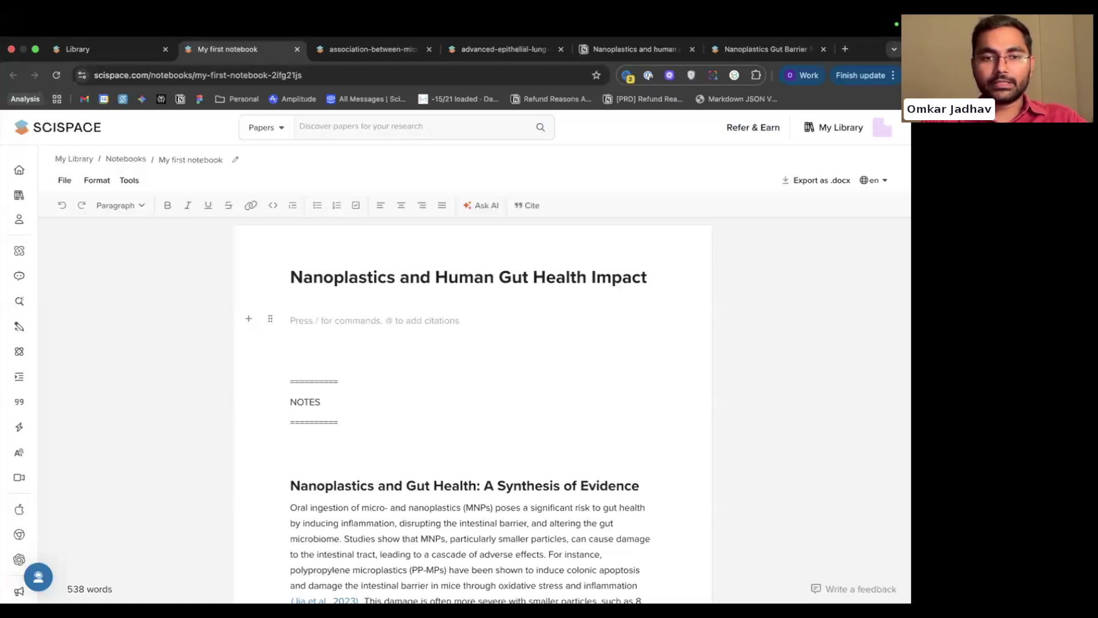
Generate an outline for "Nanoplastics and Human Gut Health Impact" below the title with the Outline Builder and accept it.
key("slash")
scroll(361, 484, "down", 3)
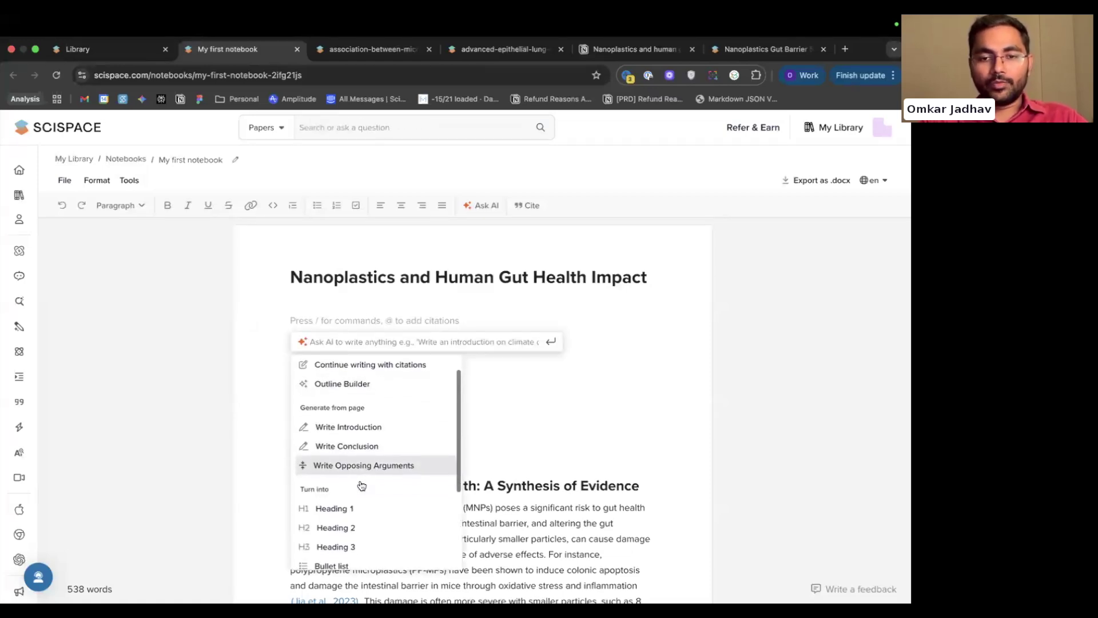
scroll(360, 483, "up", 4)
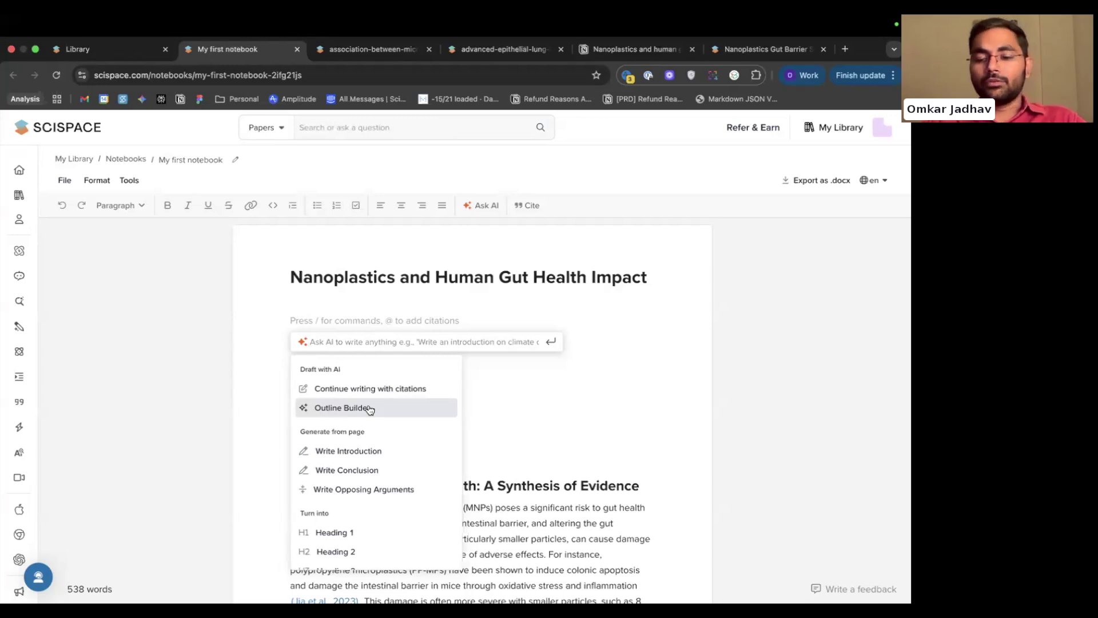
left_click(369, 409)
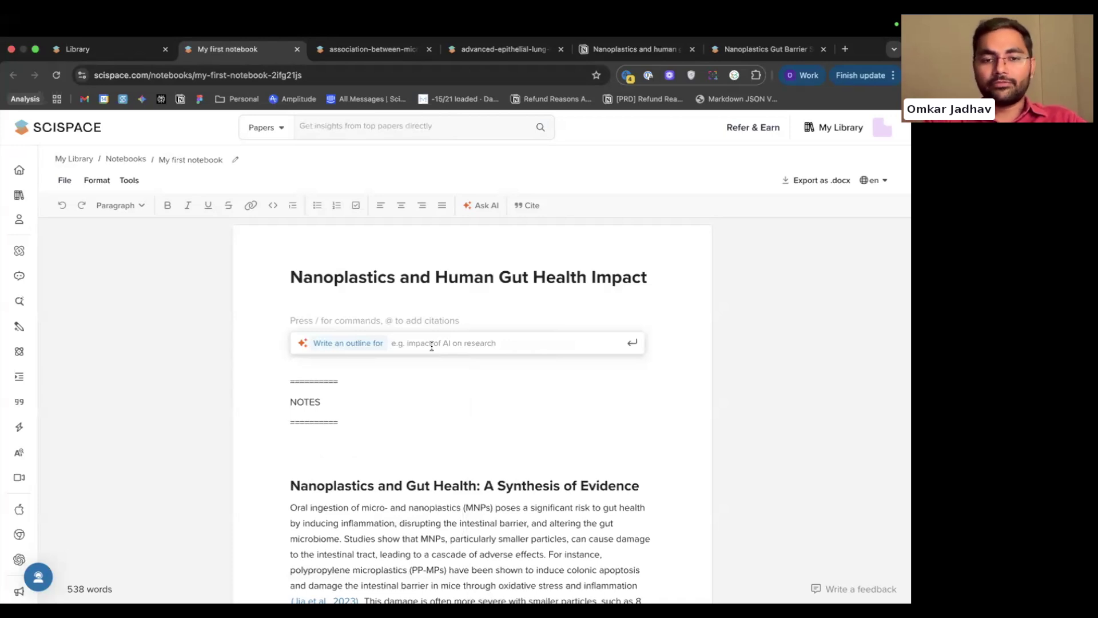
type("Nan")
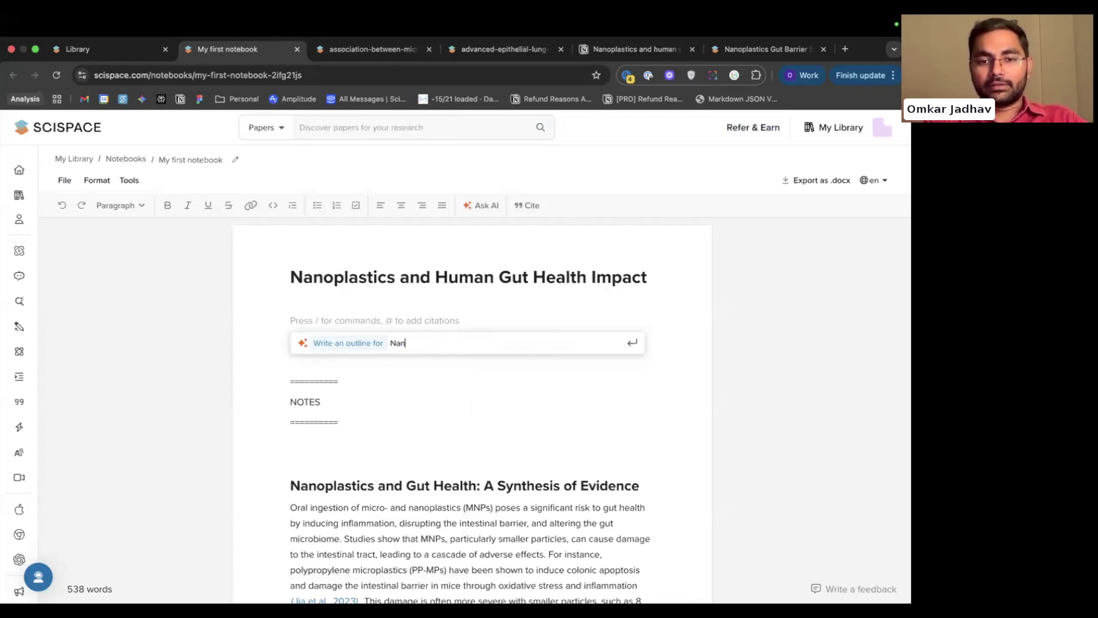
type("oplastics ")
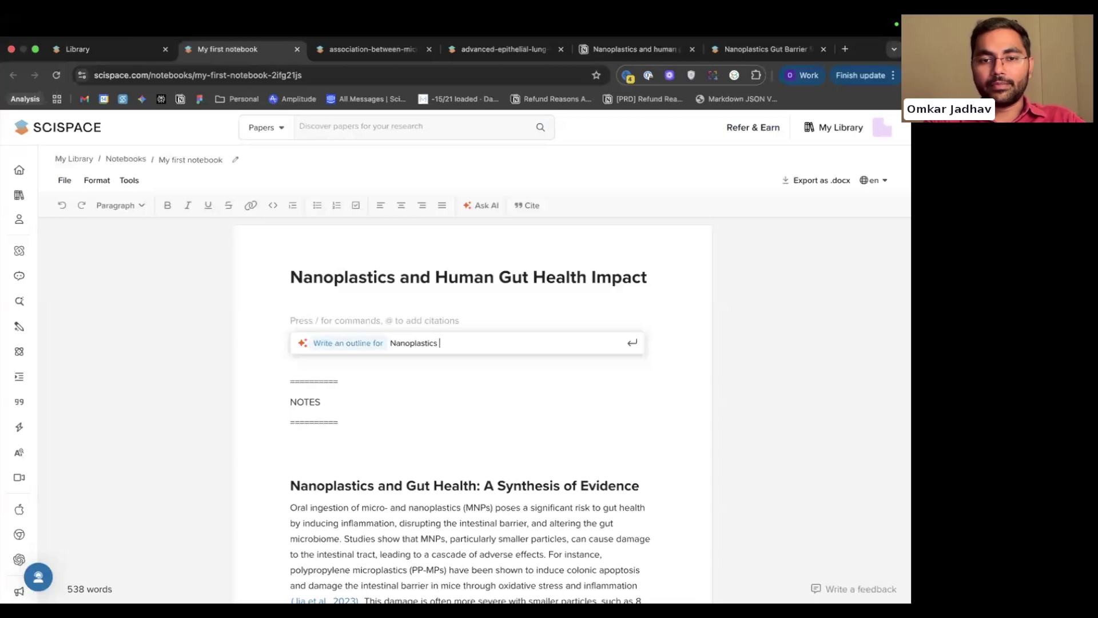
type("and Human ")
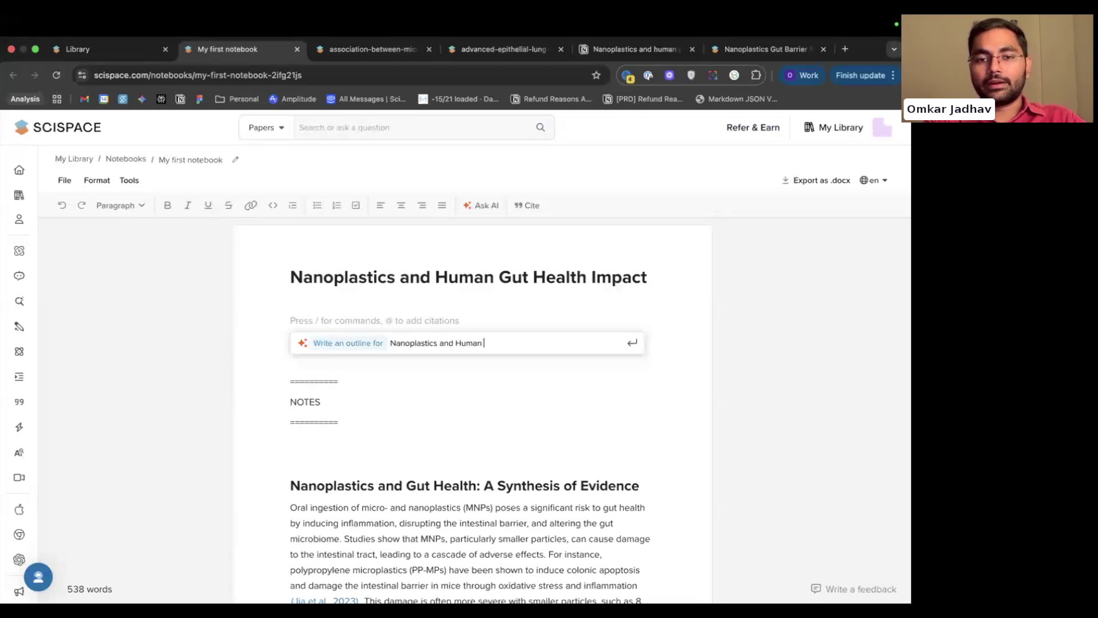
type("Gult Heal")
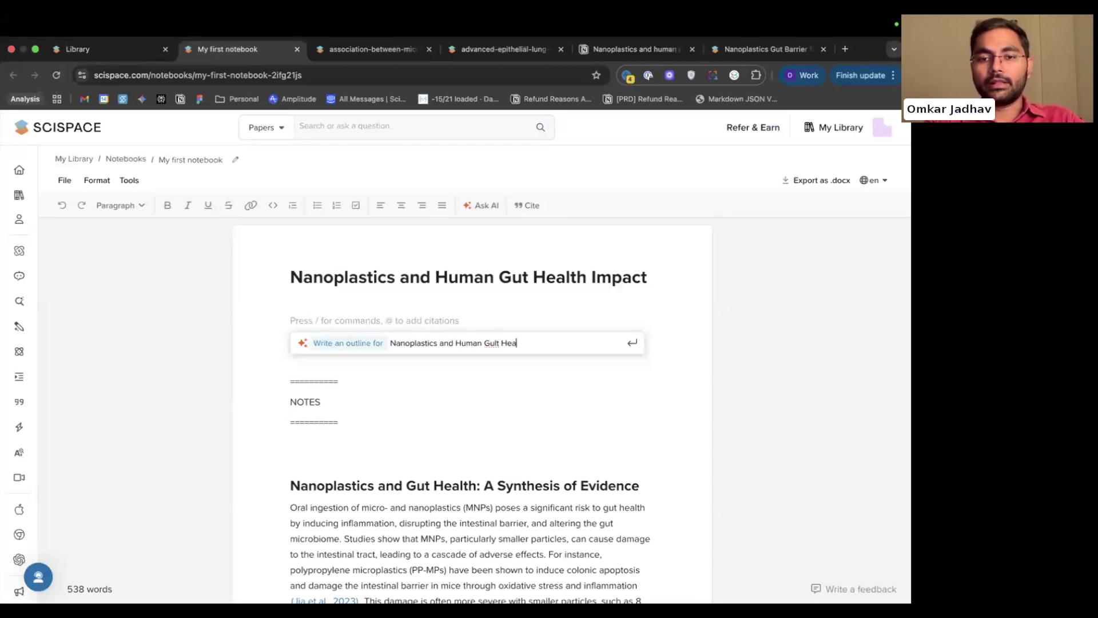
key("BackSpace")
key("BackSpace")
key("BackSpace")
key("BackSpace")
key("BackSpace")
key("BackSpace")
key("BackSpace")
type("t Health Impact")
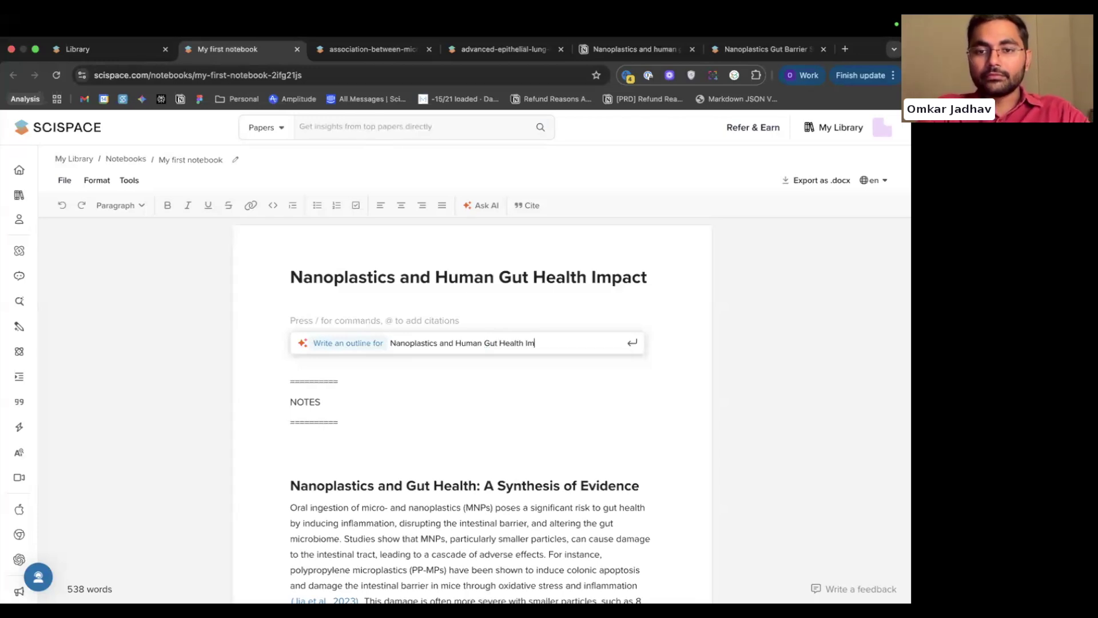
key("Return")
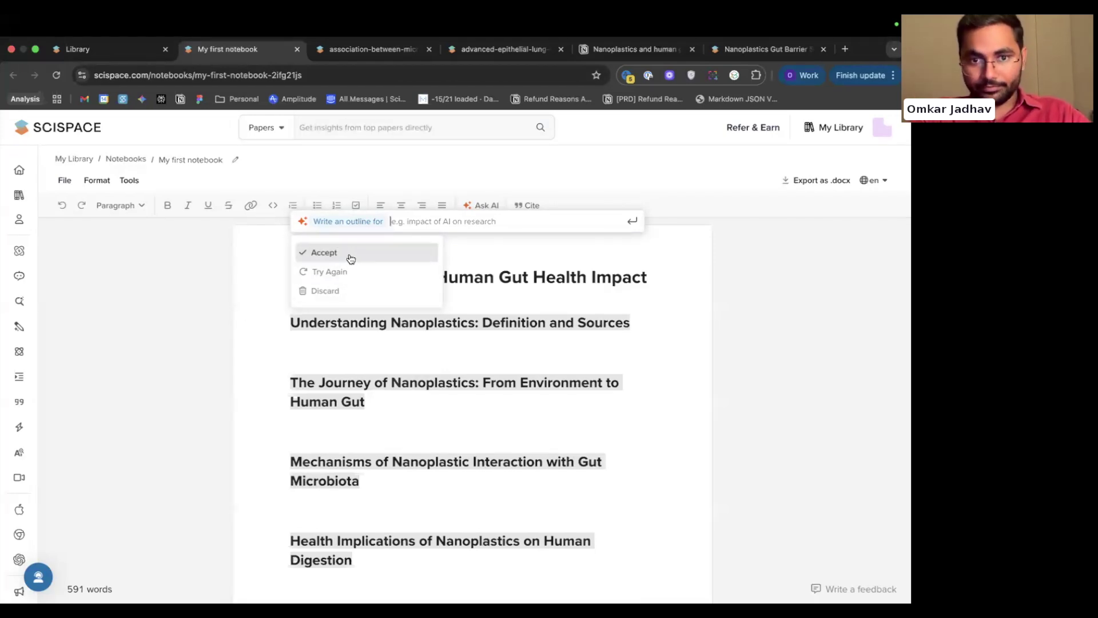
left_click(326, 252)
Review the generated outline's section headings from the document title down to the NOTES divider.
scroll(375, 350, "down", 5)
scroll(384, 338, "up", 4)
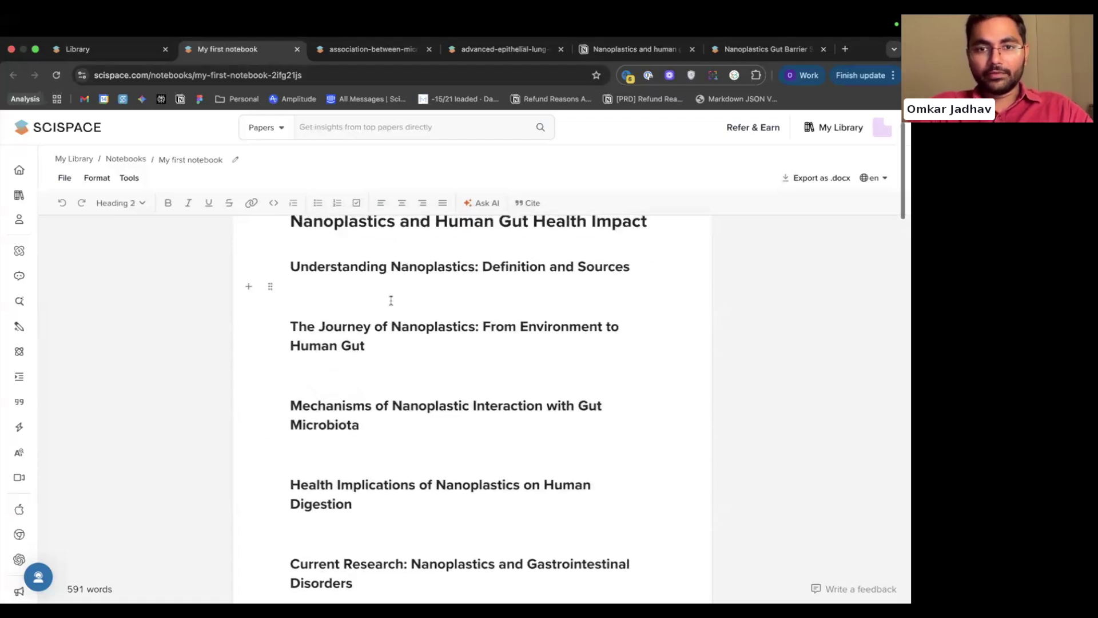
scroll(387, 299, "up", 1)
scroll(371, 449, "down", 3)
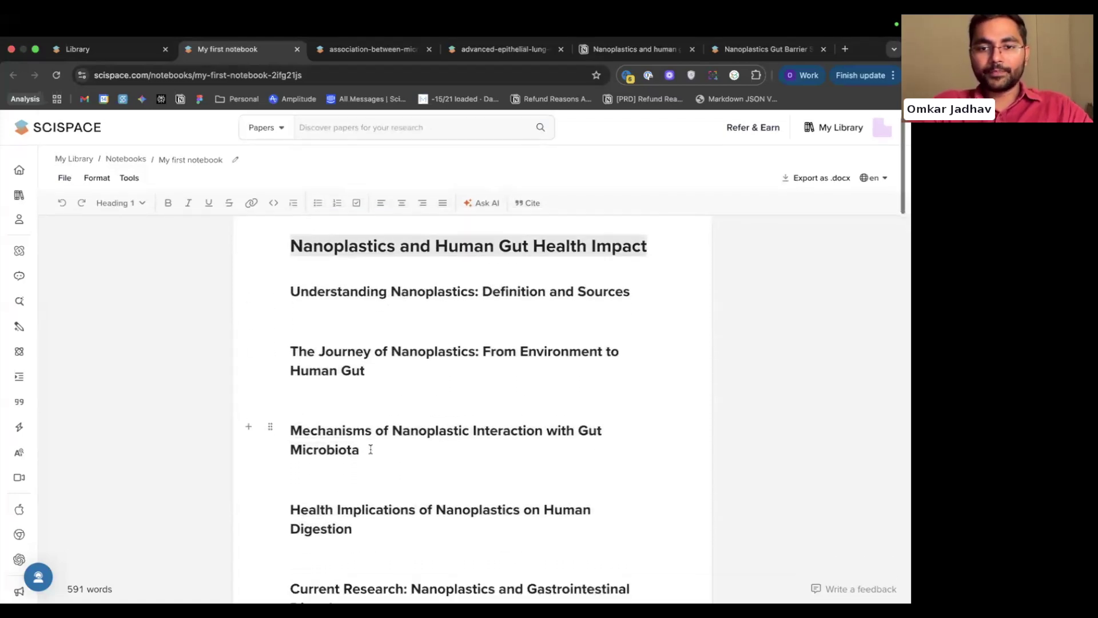
scroll(370, 449, "down", 3)
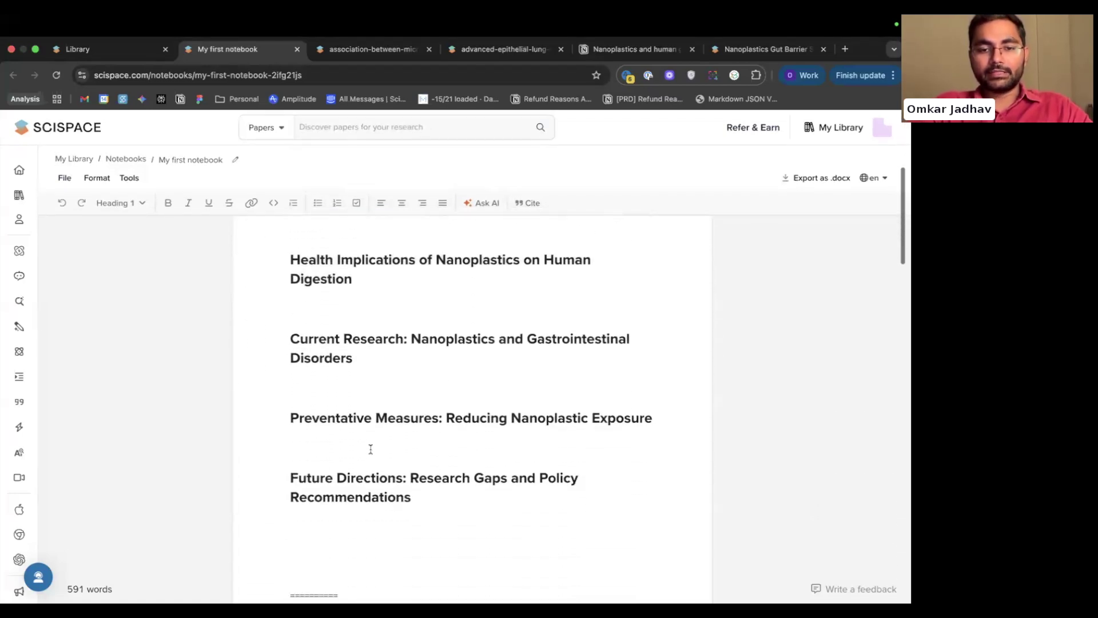
scroll(378, 423, "up", 1)
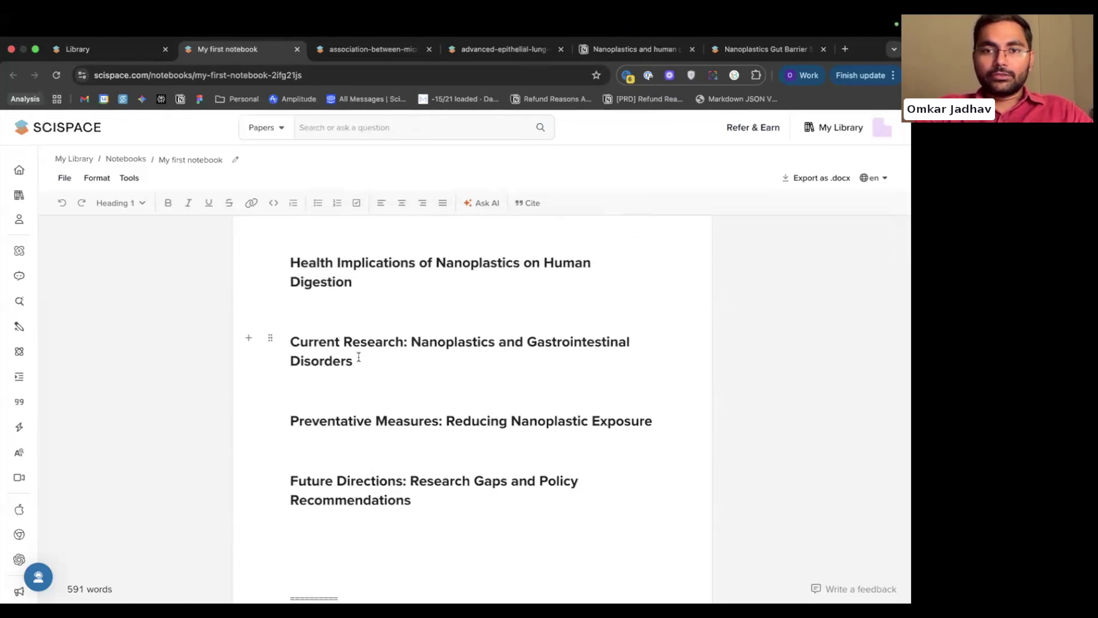
scroll(366, 358, "up", 1)
scroll(407, 364, "up", 1)
scroll(408, 365, "up", 2)
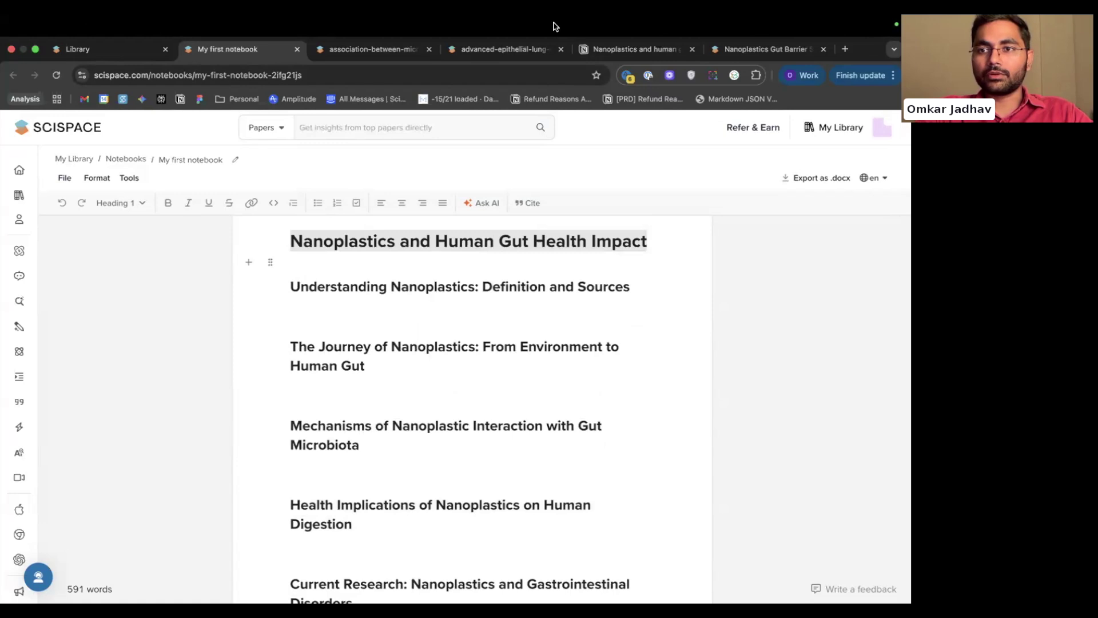
left_click(419, 322)
scroll(402, 358, "down", 1)
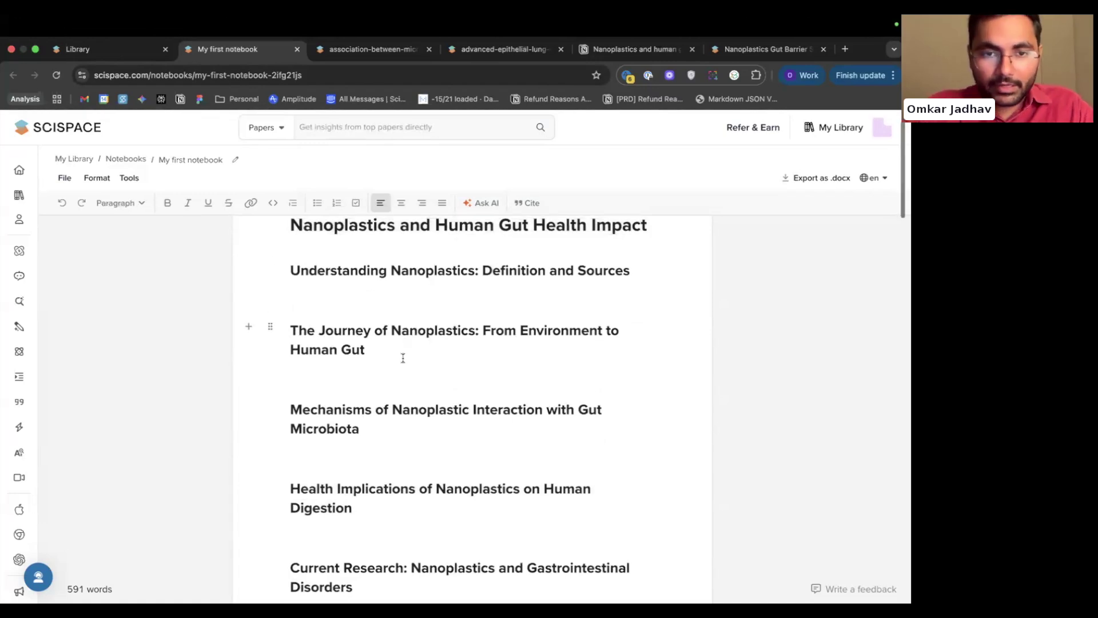
scroll(402, 358, "down", 5)
scroll(402, 358, "up", 6)
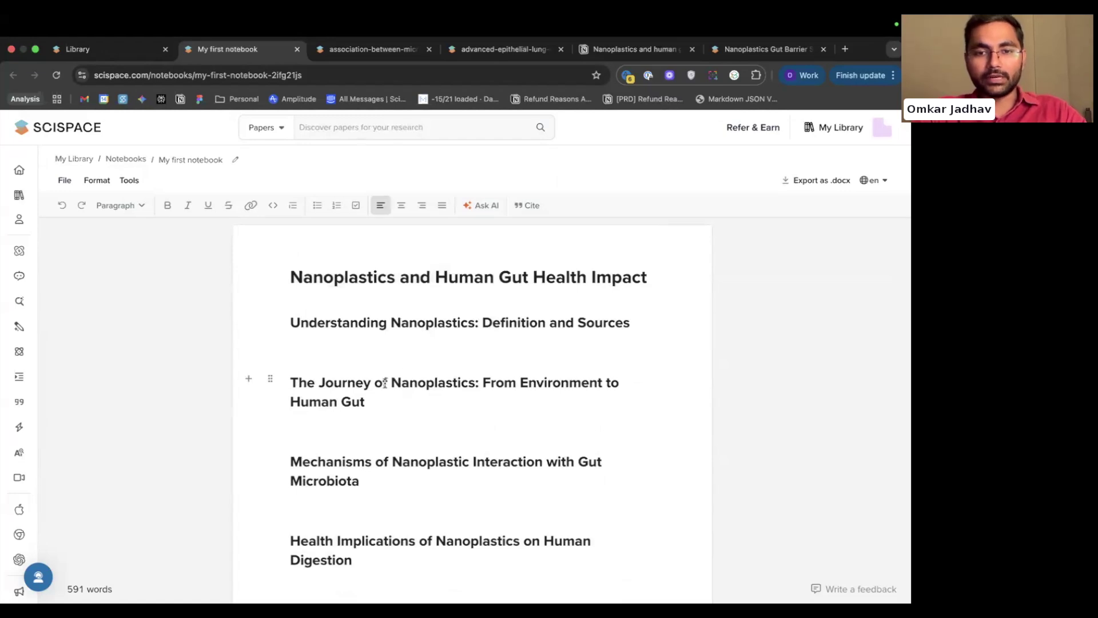
scroll(389, 372, "down", 1)
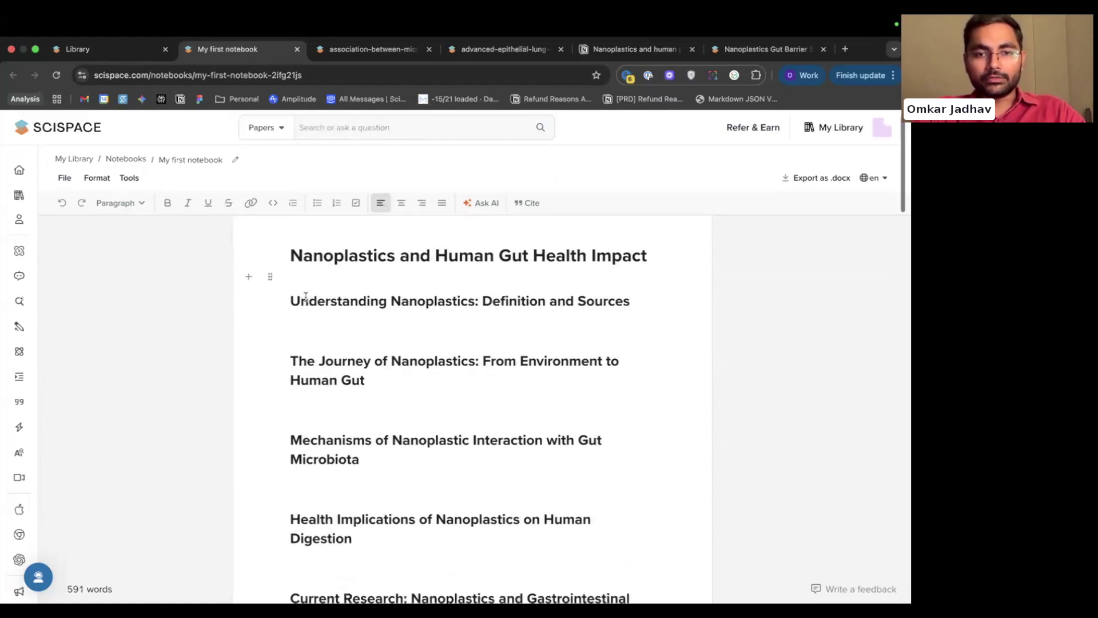
left_click_drag(290, 301, 461, 301)
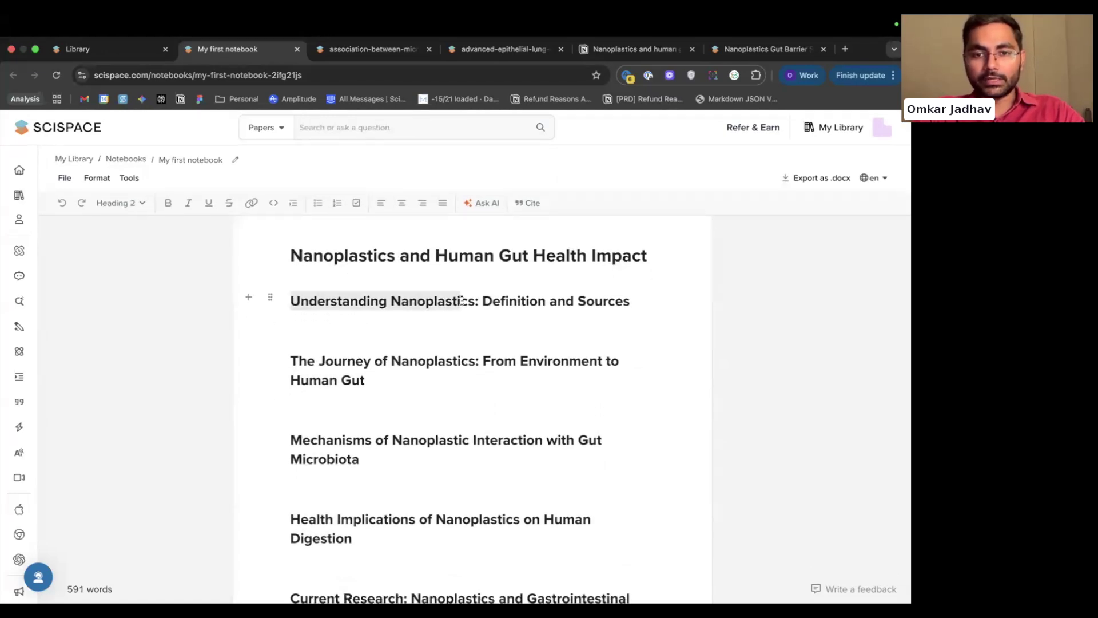
left_click(399, 372)
scroll(398, 374, "down", 3)
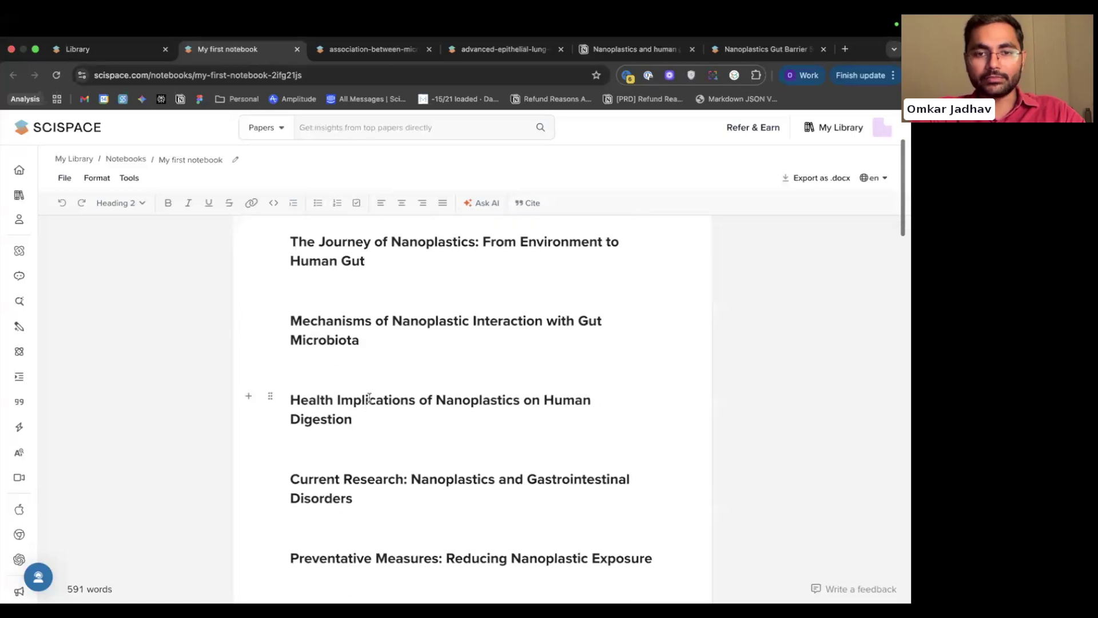
scroll(367, 372, "down", 1)
scroll(368, 346, "up", 1)
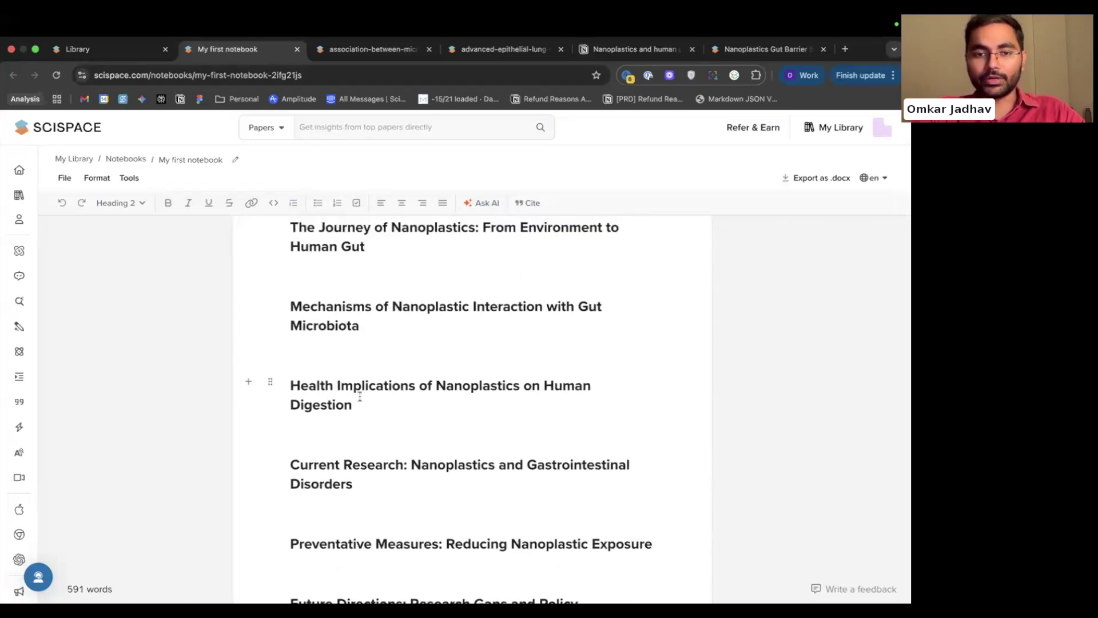
Delete the outline heading "Preventative Measures: Reducing Nanoplastic Exposure" together with its empty line.
scroll(360, 396, "down", 2)
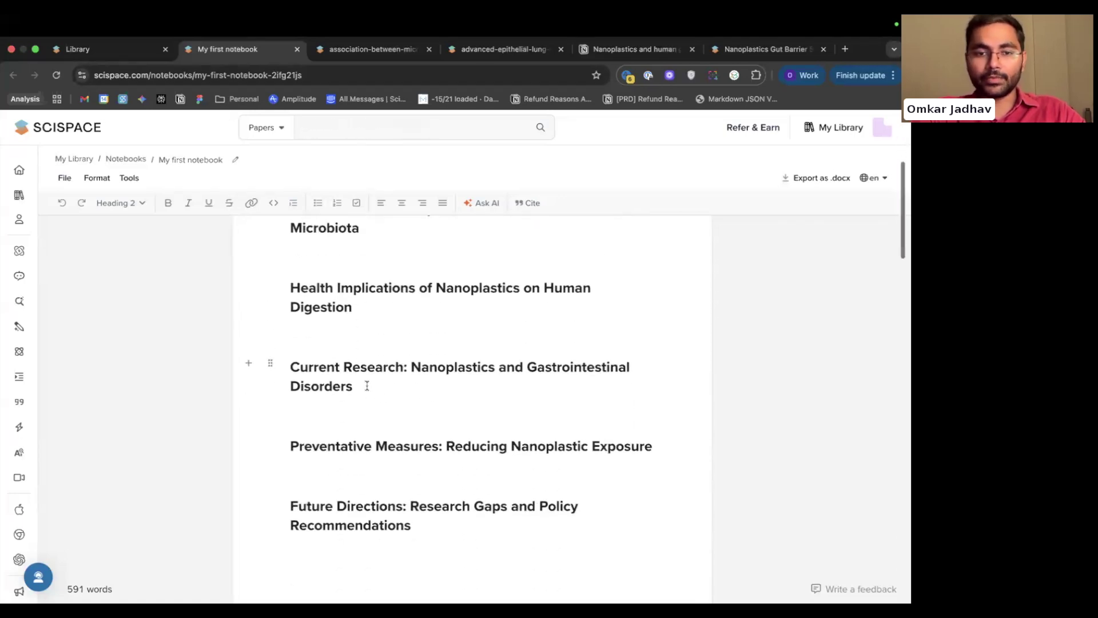
double_click(364, 449)
triple_click(365, 449)
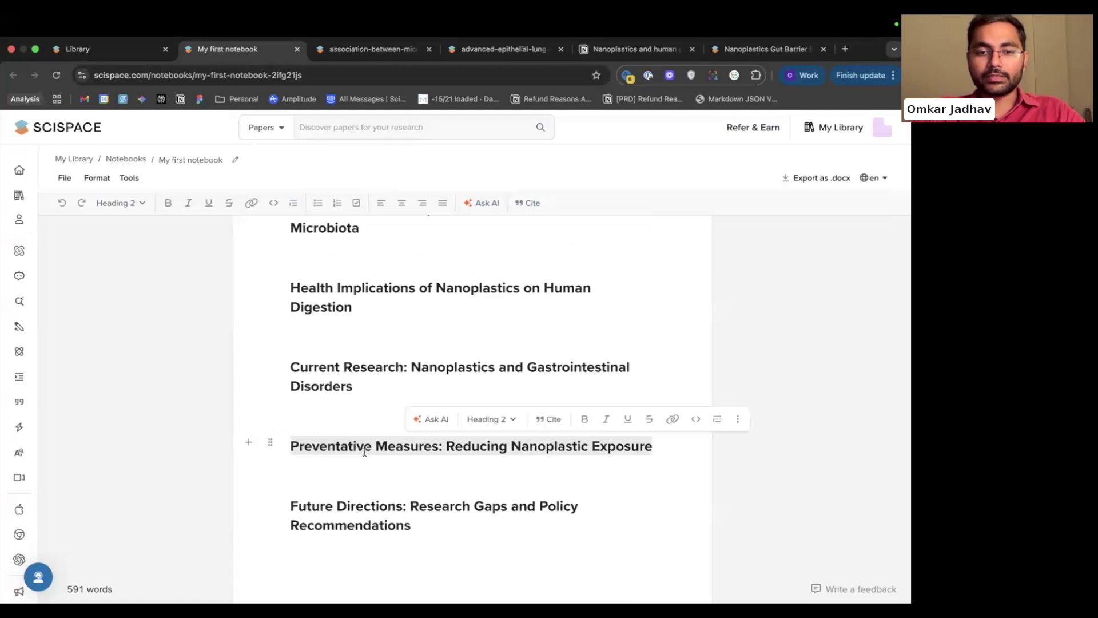
key("BackSpace")
key("BackSpace")
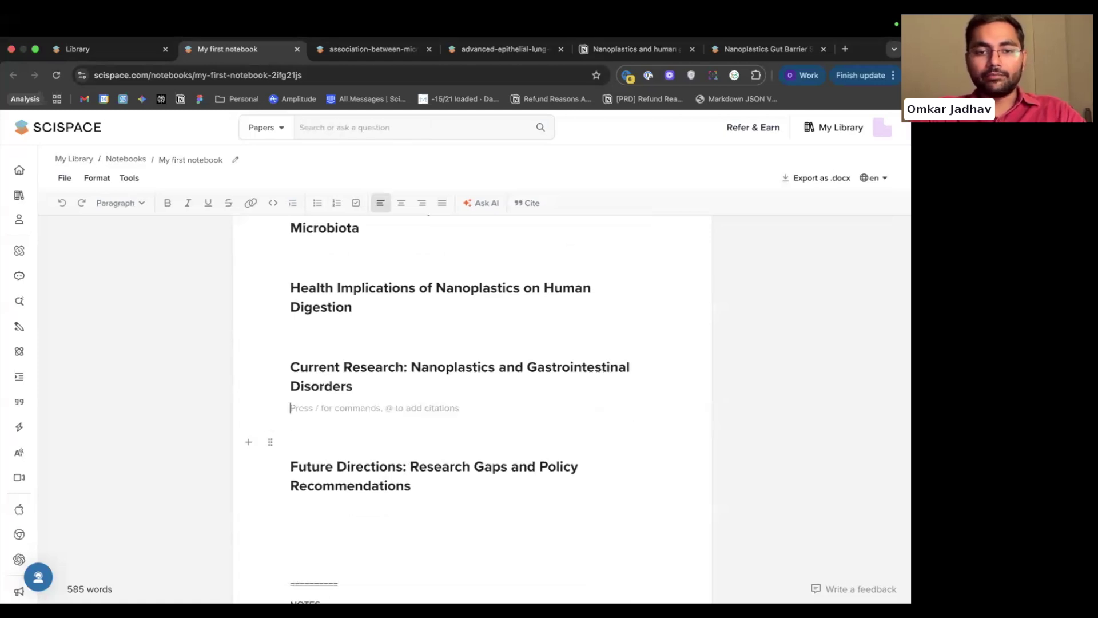
Delete the heading "Mechanisms of Nanoplastic Interaction with Gut Microbiota" and the extra blank lines it leaves.
scroll(473, 425, "up", 4)
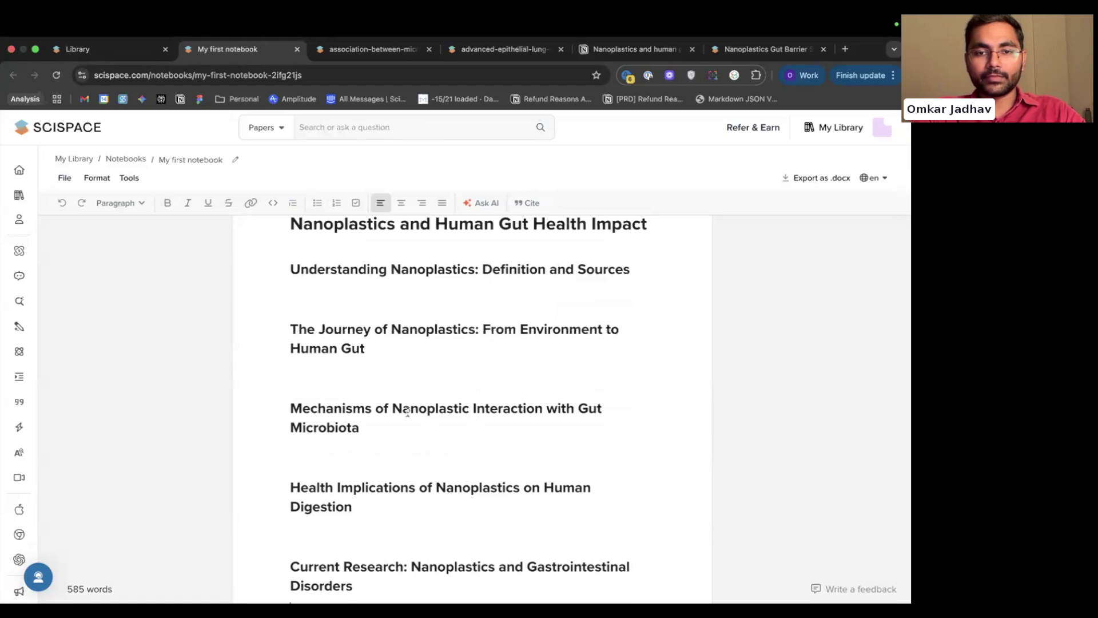
double_click(406, 408)
triple_click(406, 408)
key("BackSpace")
key("BackSpace")
scroll(442, 407, "up", 2)
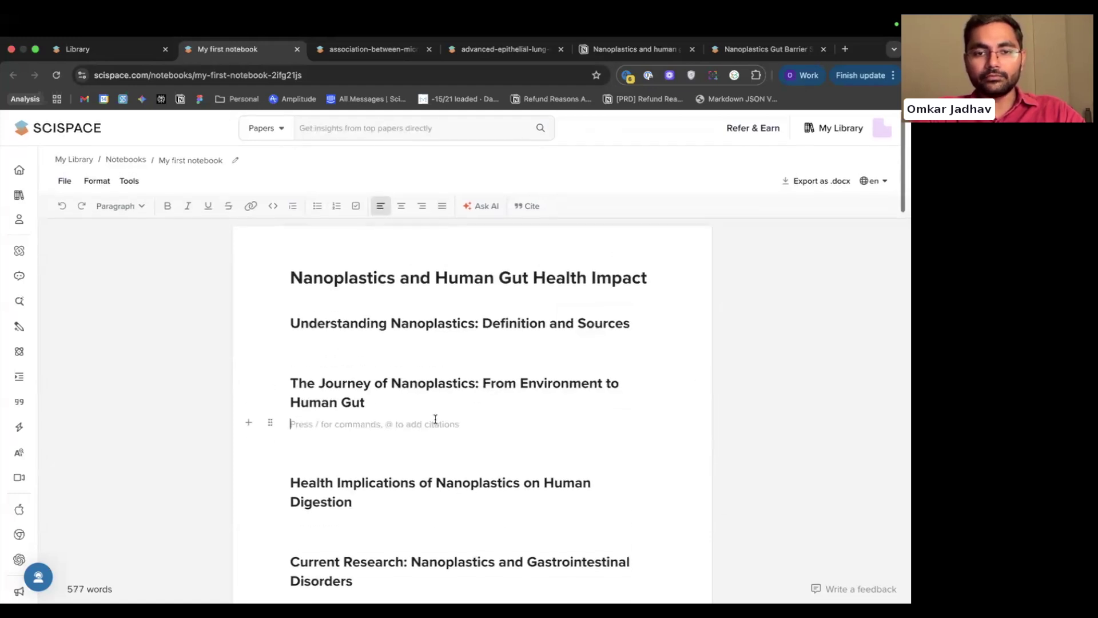
key("BackSpace")
Add a new line directly under the heading "Understanding Nanoplastics: Definition and Sources".
left_click(457, 350)
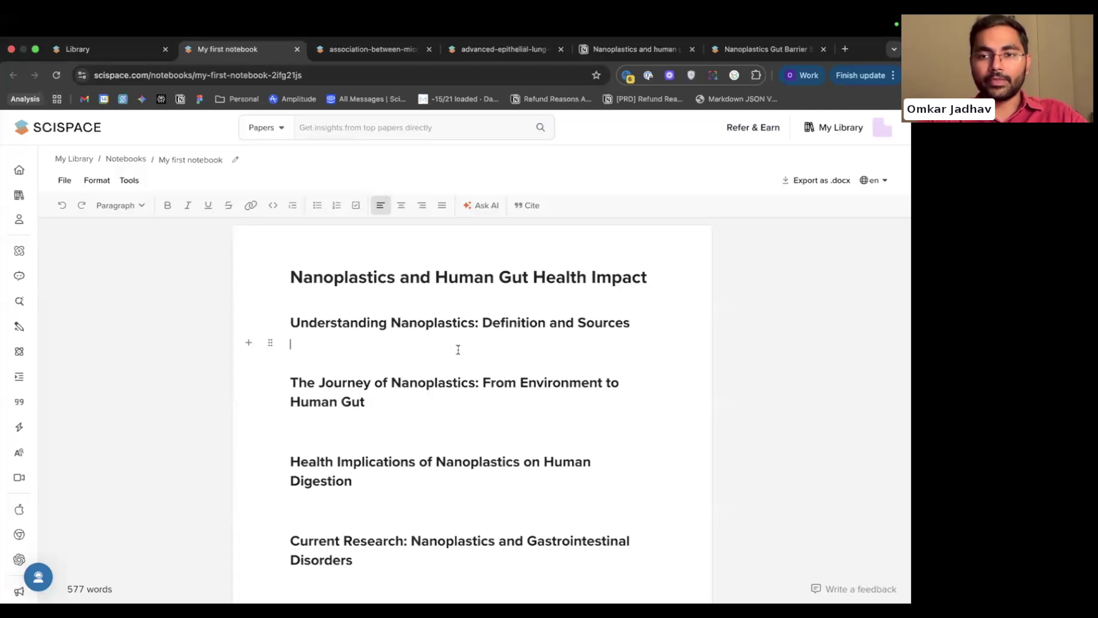
key("ctrl+Right")
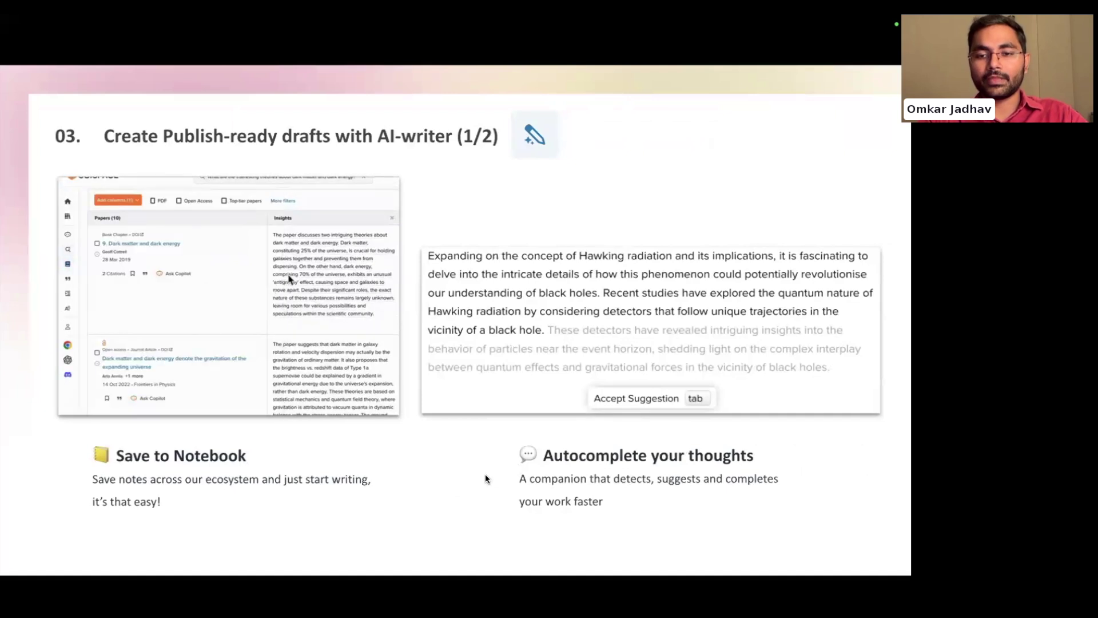
key("ctrl+Left")
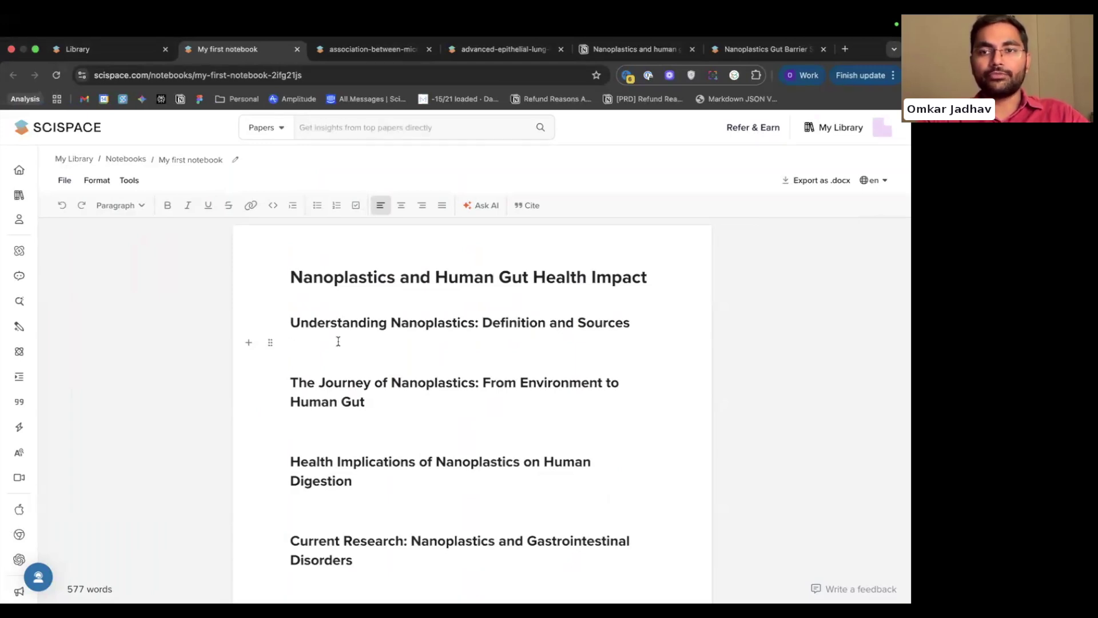
type("/")
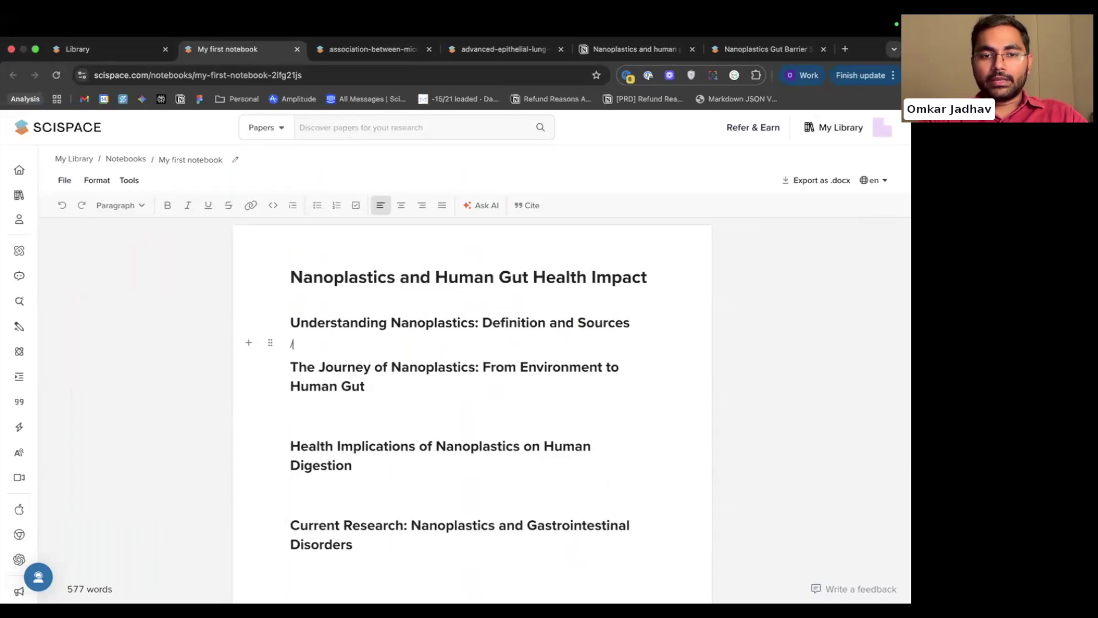
key("BackSpace")
key("Return")
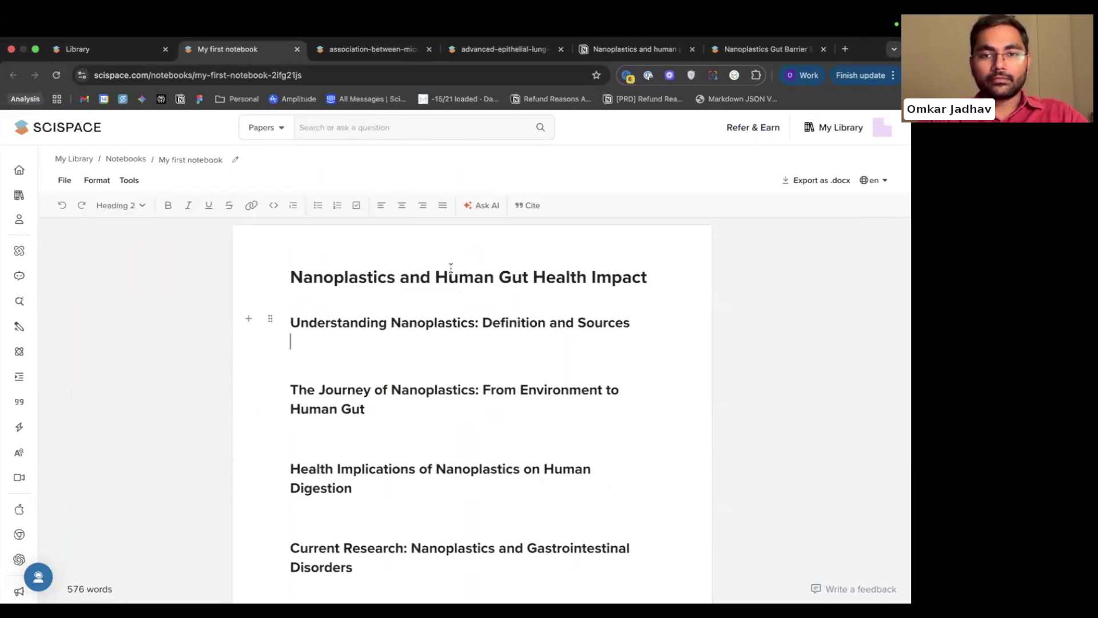
Generate a cited paragraph under "Understanding Nanoplastics: Definition and Sources" using the AI option Continue writing with citations.
left_click(483, 205)
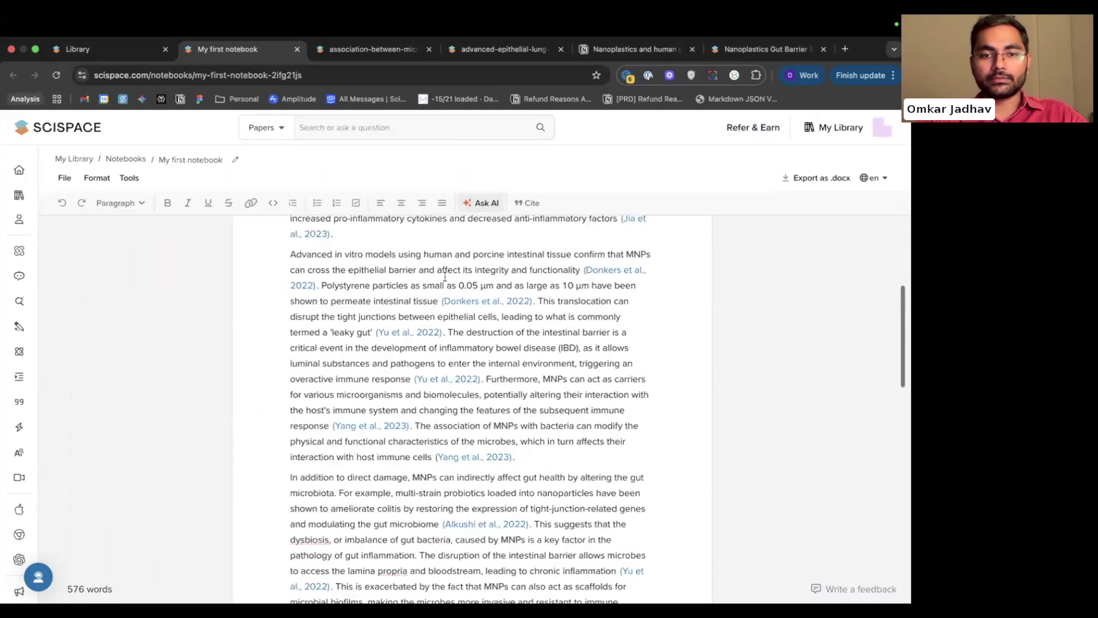
scroll(400, 315, "up", 15)
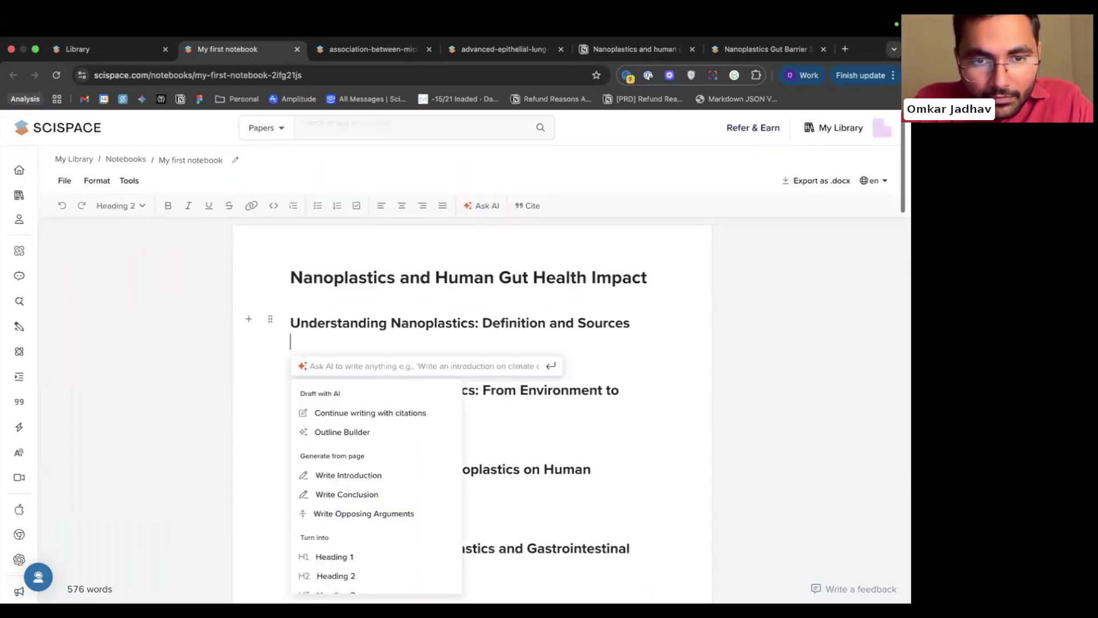
key("Escape")
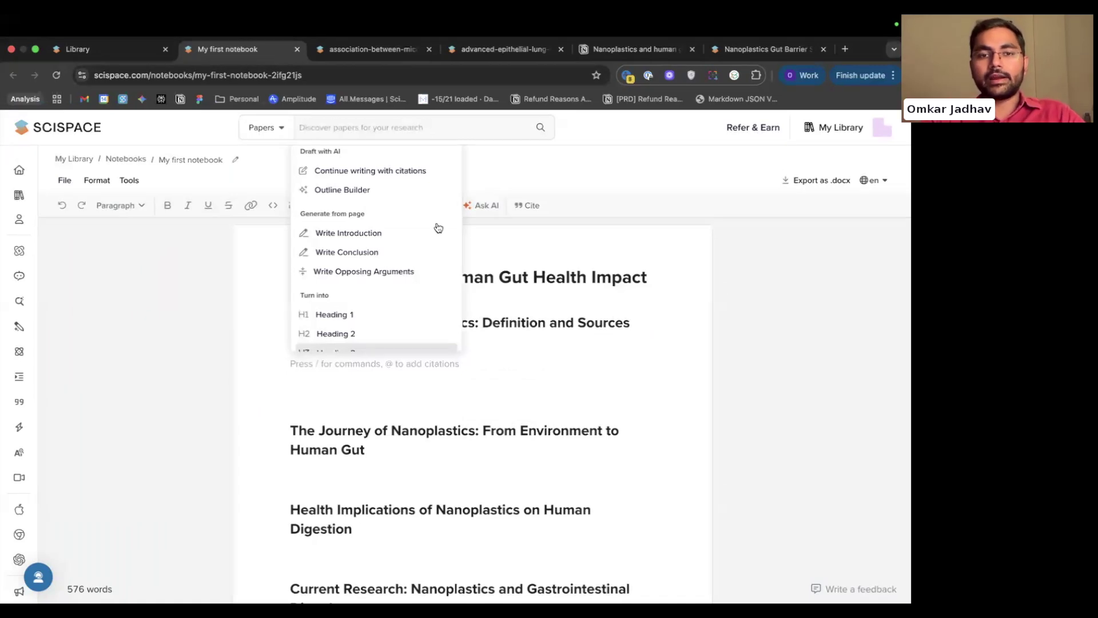
left_click(392, 170)
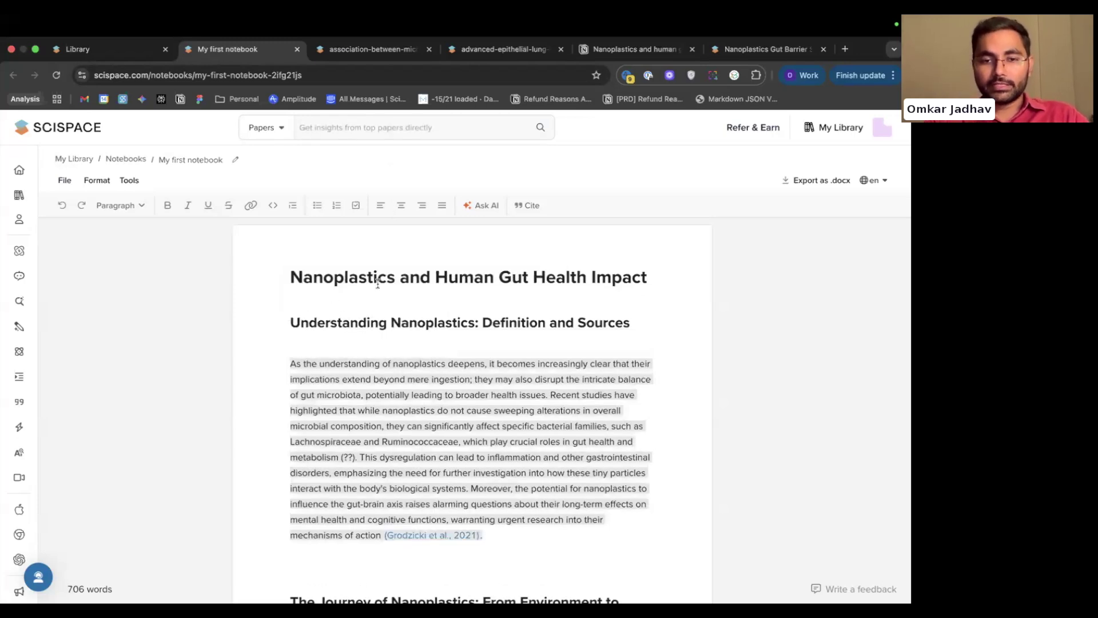
left_click(345, 344)
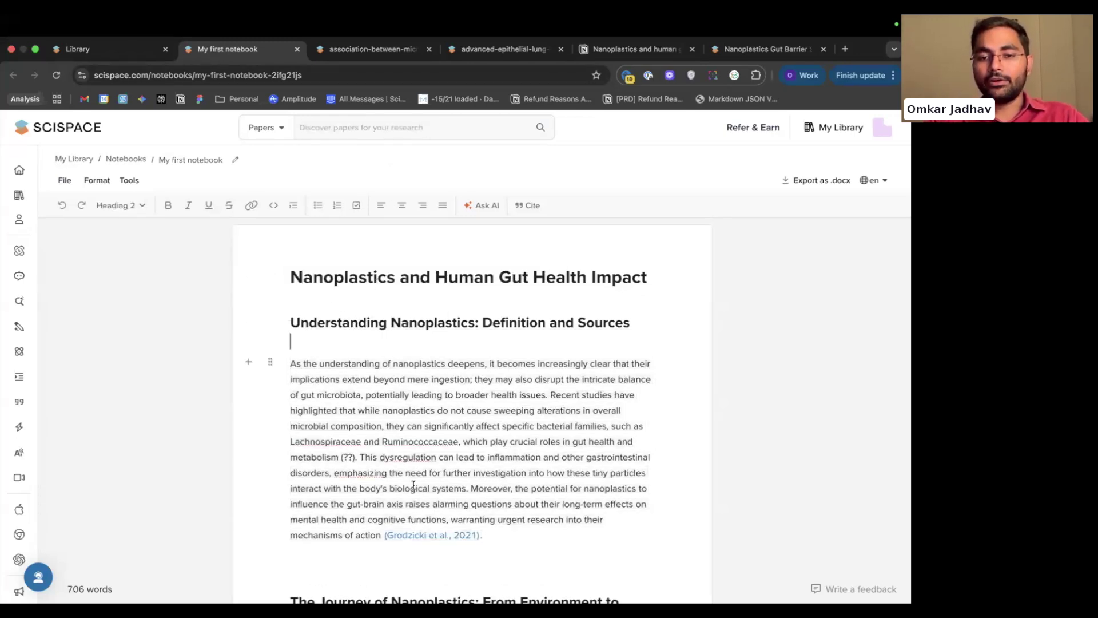
View the source details of the citation ending the paragraph under "Understanding Nanoplastics: Definition and Sources".
scroll(446, 394, "down", 5)
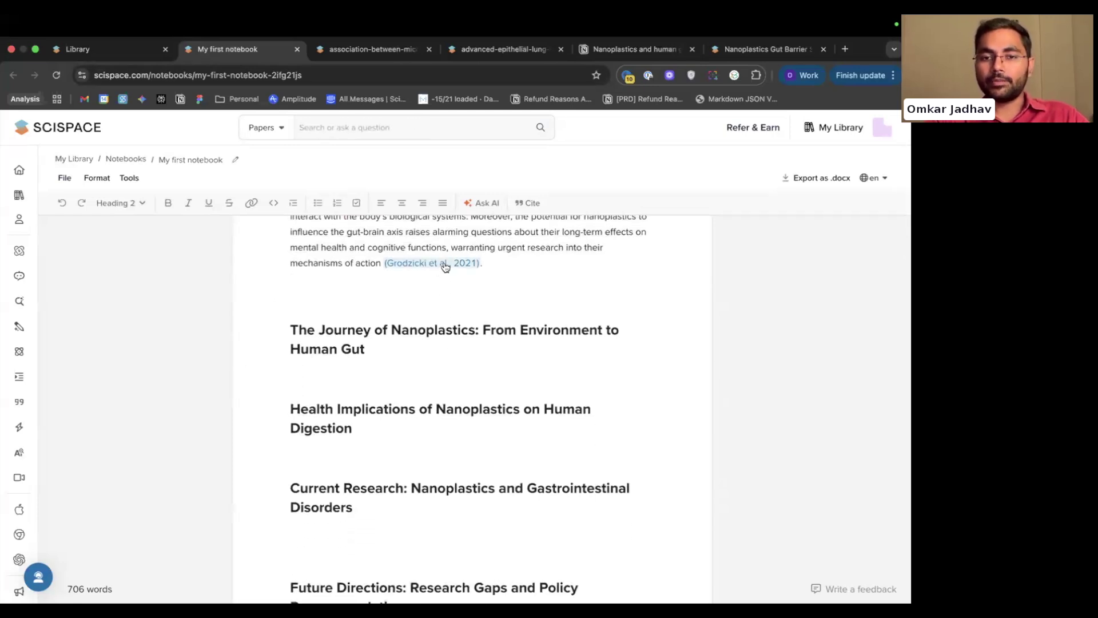
left_click(445, 264)
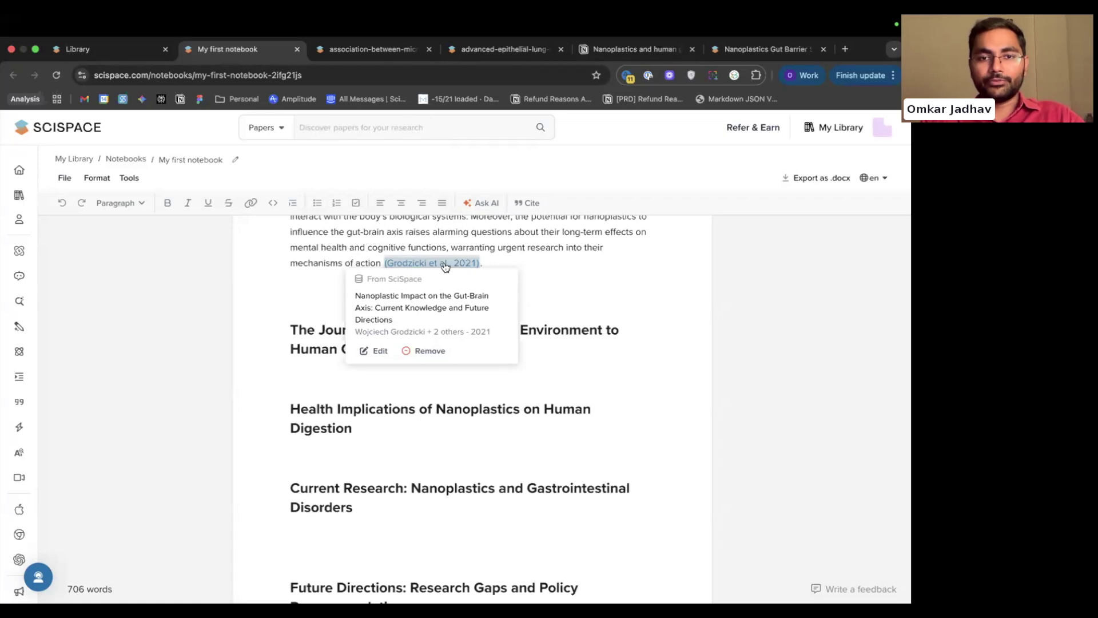
left_click(326, 291)
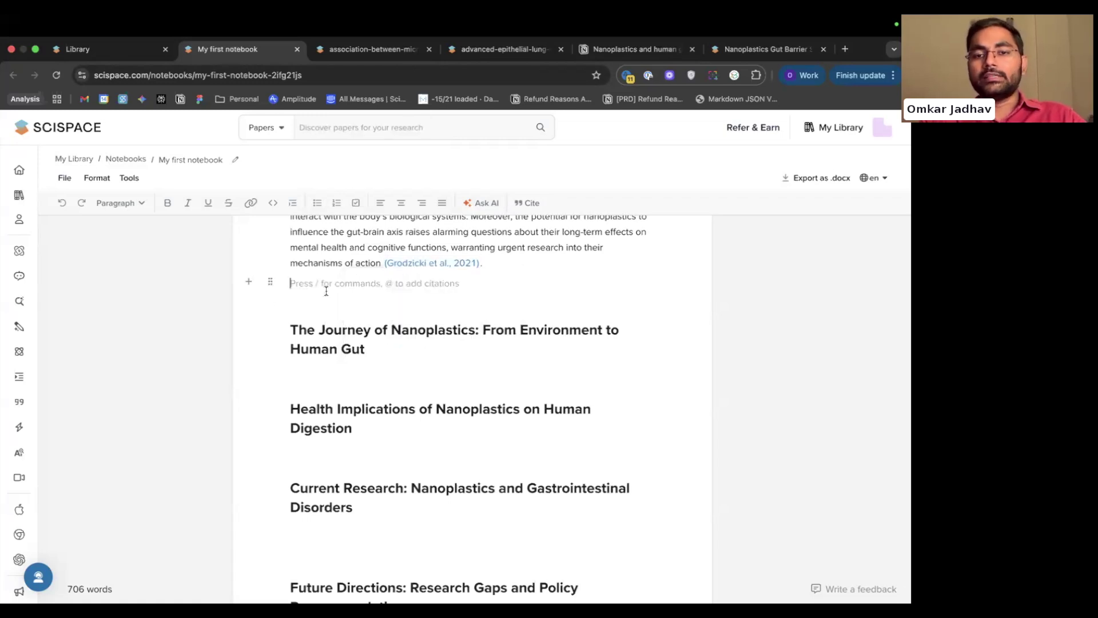
left_click(453, 263)
scroll(372, 267, "up", 4)
scroll(321, 263, "down", 3)
Remove the blank line above "The Journey of Nanoplastics: From Environment to Human Gut" and generate a paragraph under that heading with Continue writing with citations.
left_click(295, 320)
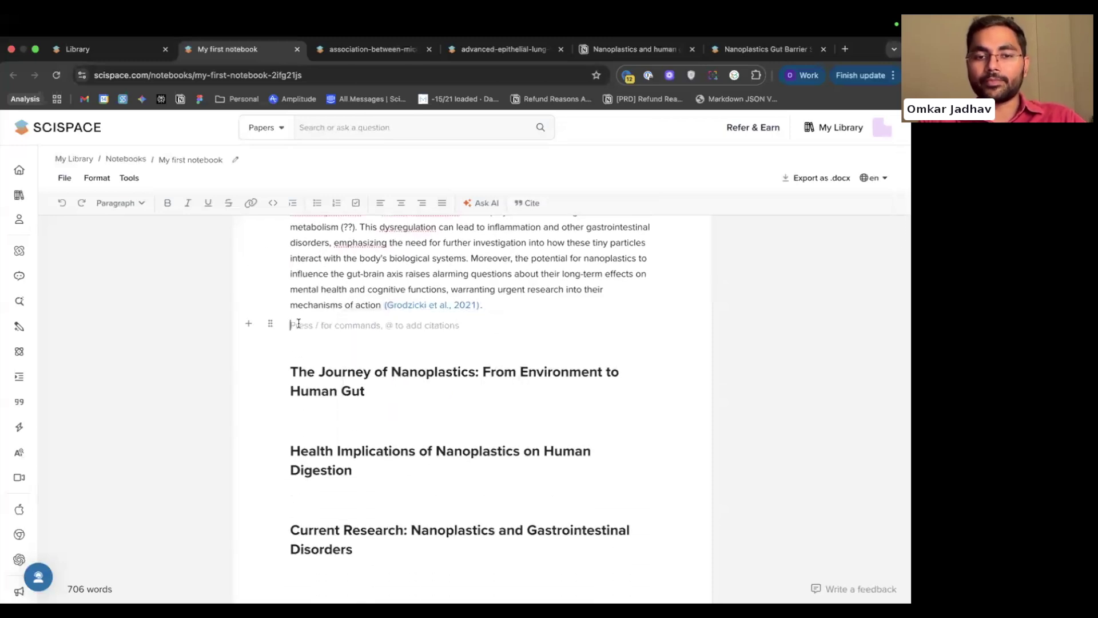
left_click(360, 386)
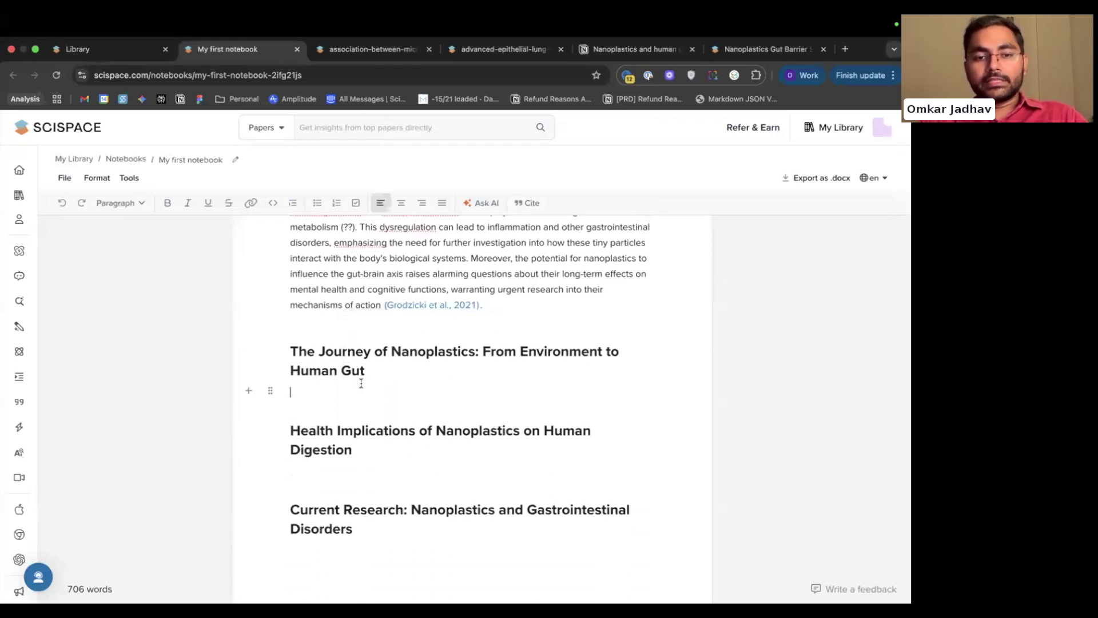
key("Return")
left_click(289, 392)
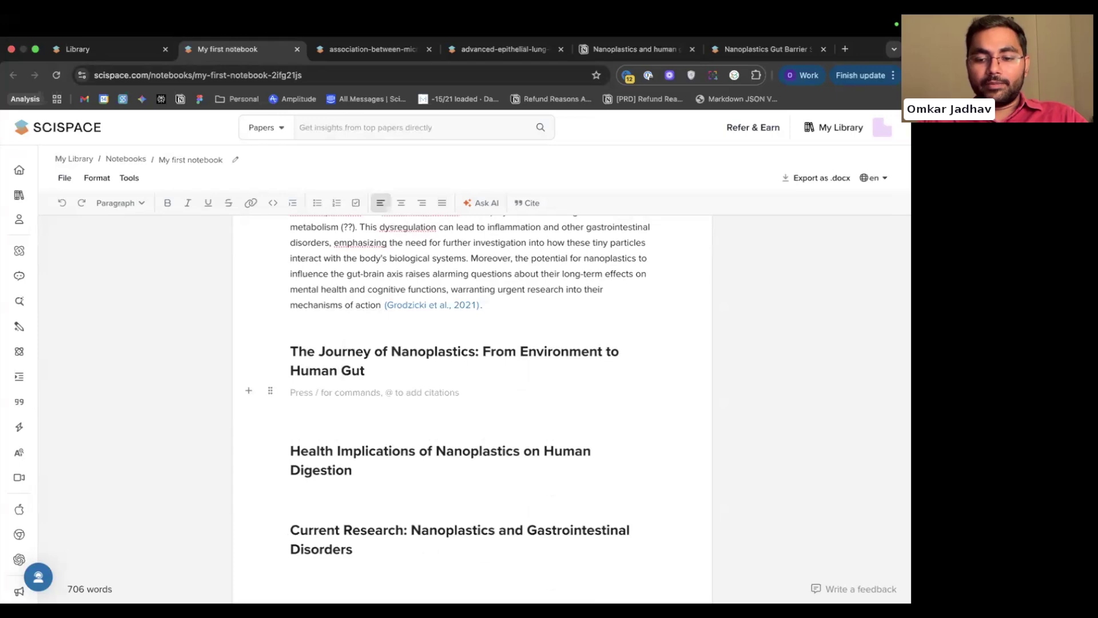
key("/")
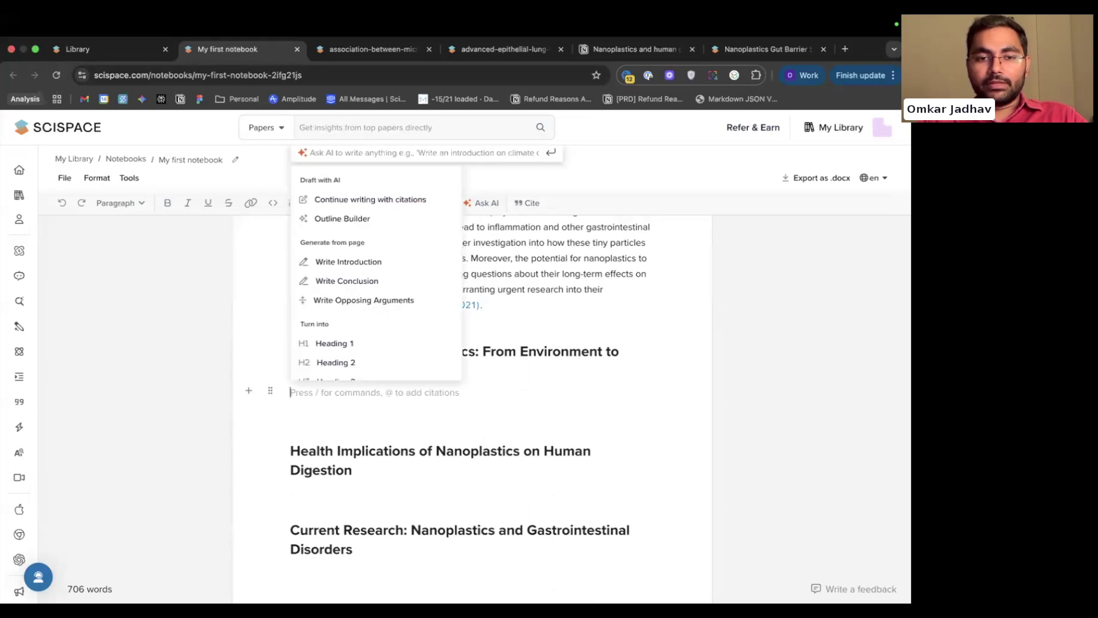
left_click(399, 200)
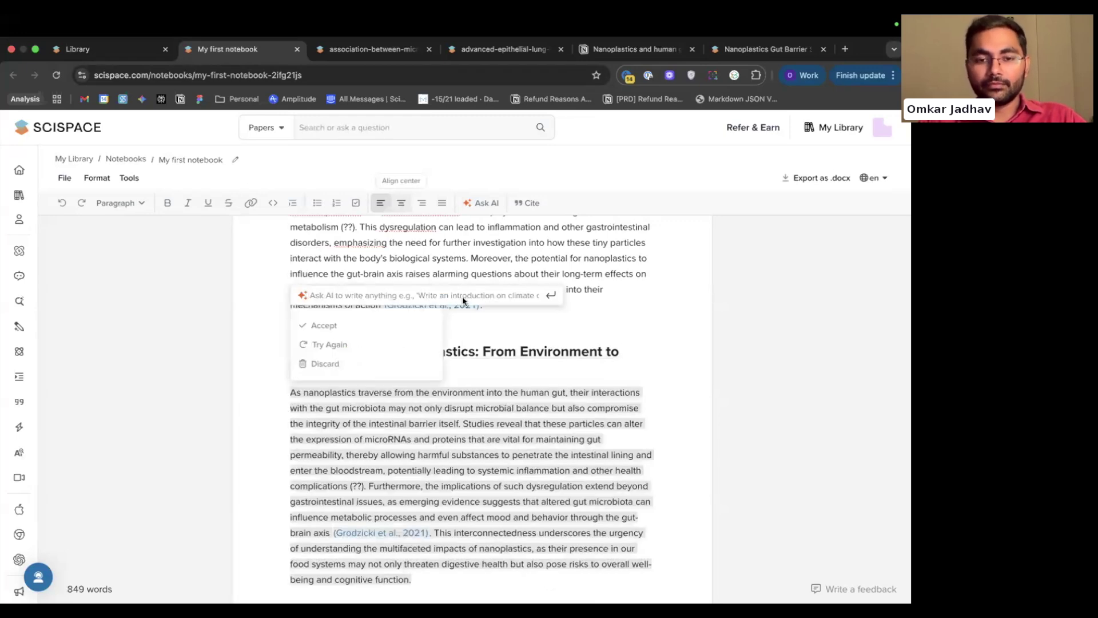
left_click(460, 420)
Copy the first three paragraphs of "Nanoplastics and Gut Health: A Synthesis of Evidence" from the notes to under "Health Implications of Nanoplastics on Human Digestion".
scroll(460, 421, "down", 7)
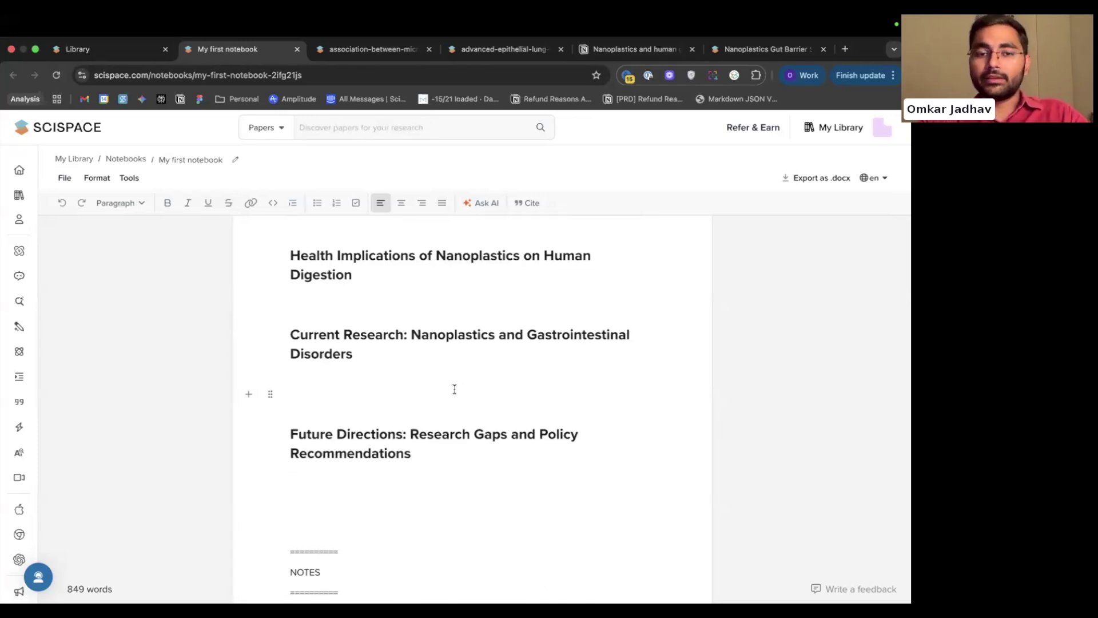
left_click(331, 304)
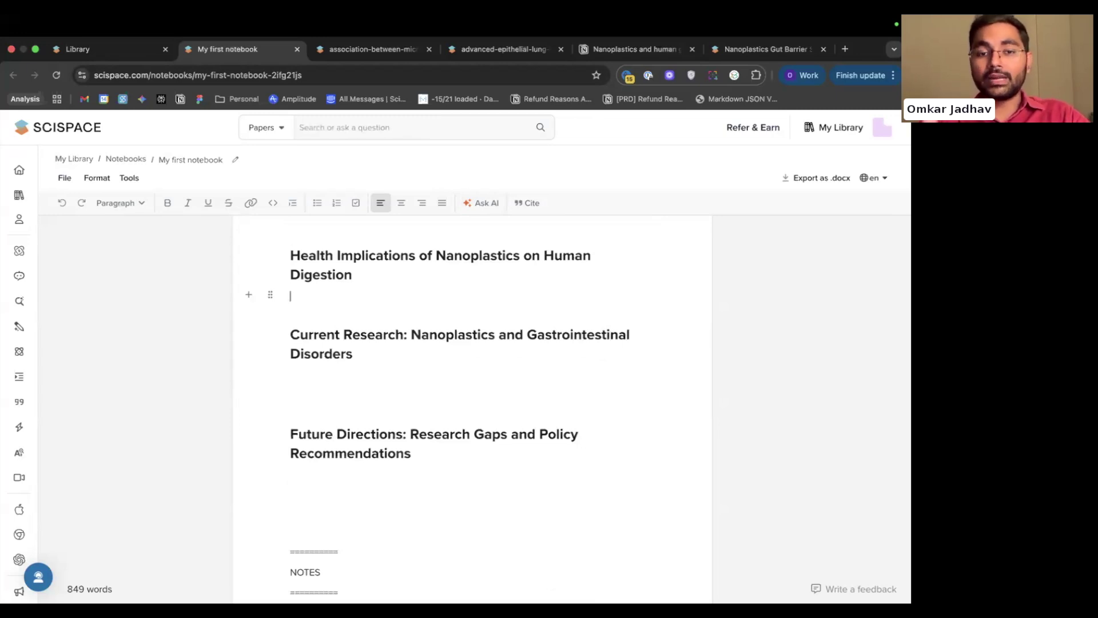
scroll(297, 371, "down", 10)
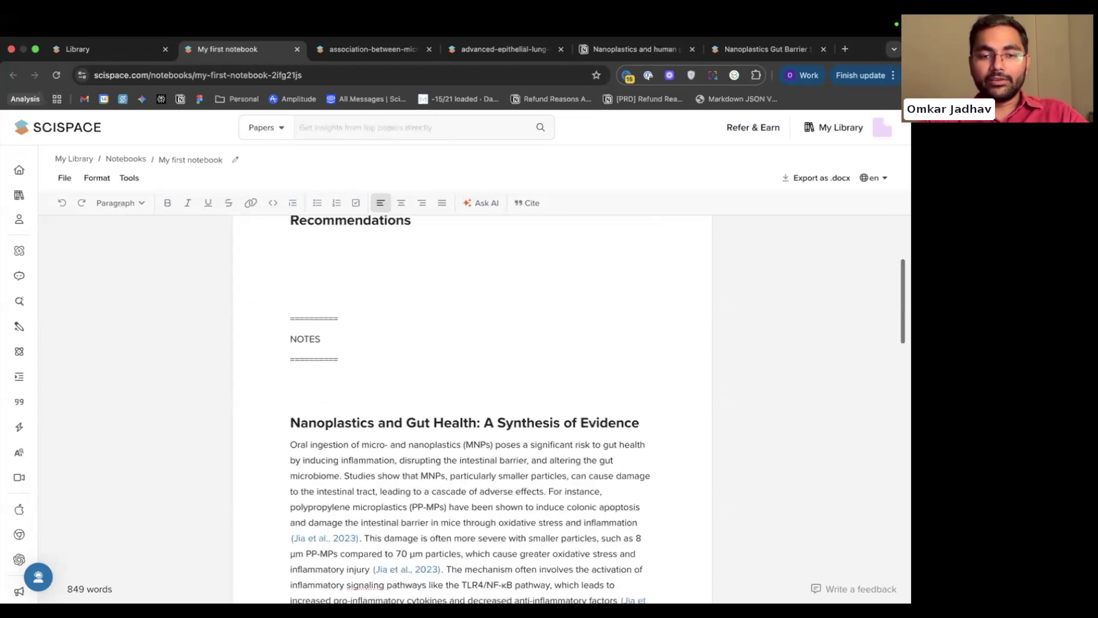
scroll(297, 371, "down", 2)
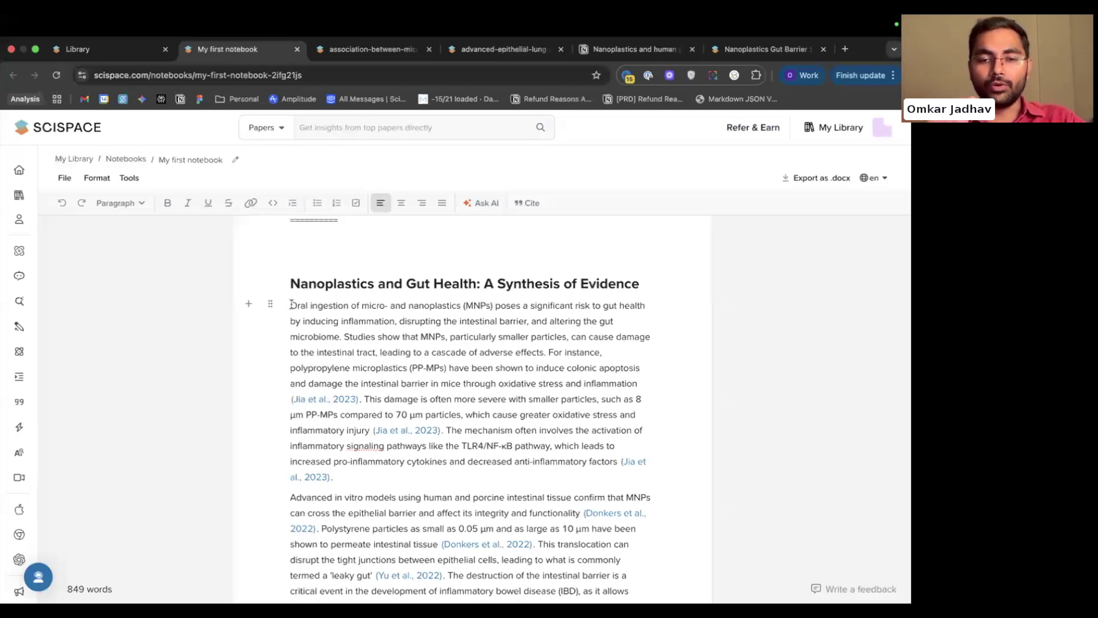
left_click_drag(291, 303, 490, 506)
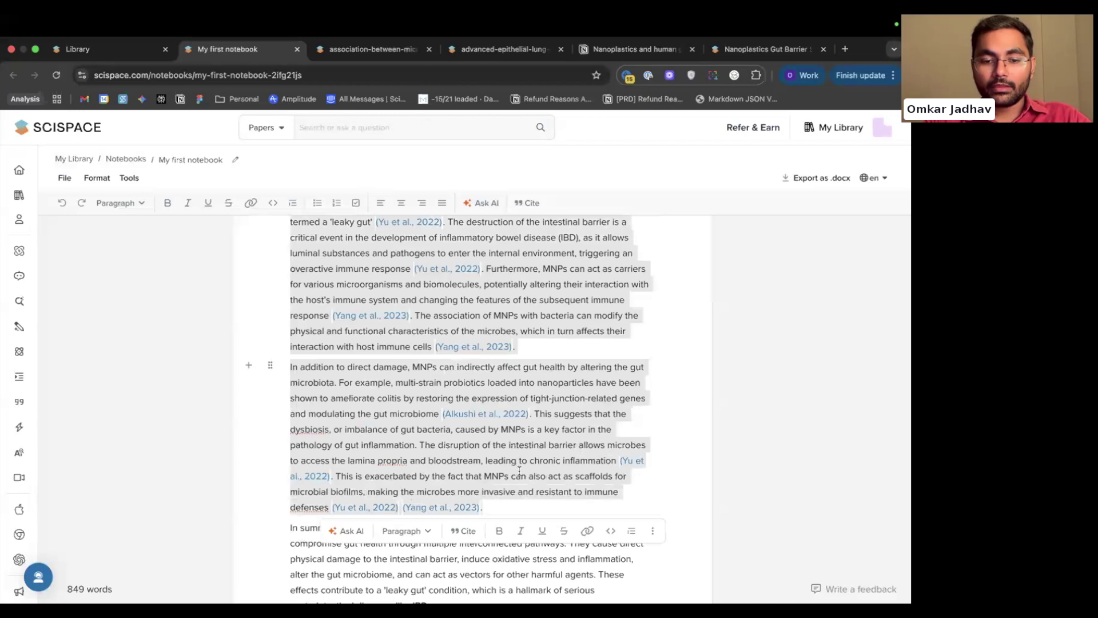
scroll(521, 466, "down", 2)
scroll(519, 470, "up", 3)
scroll(519, 470, "up", 10)
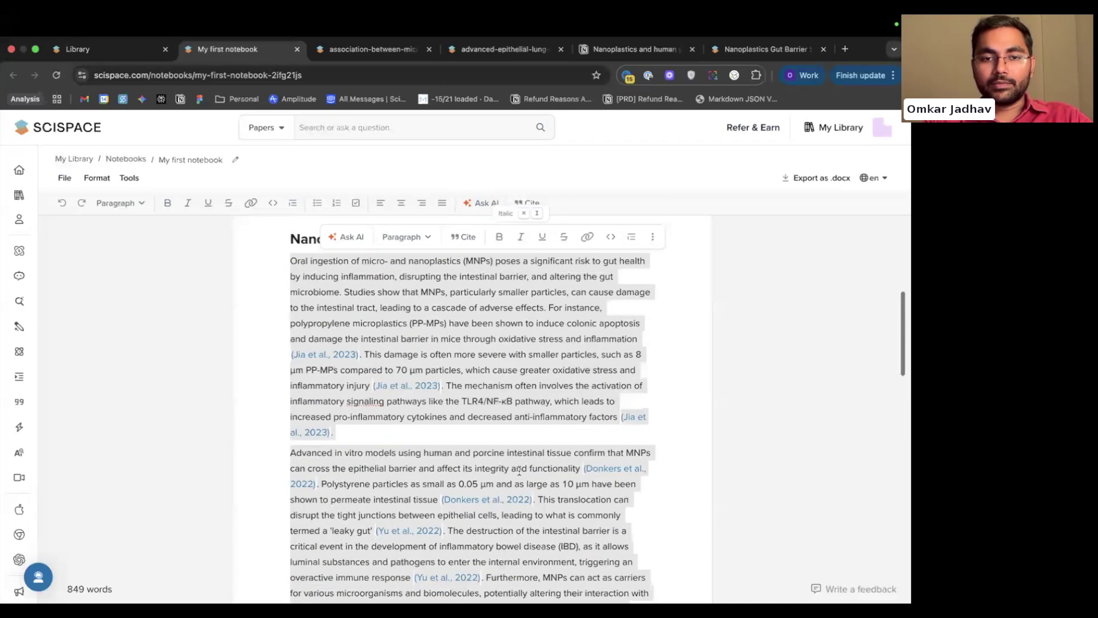
left_click(412, 367)
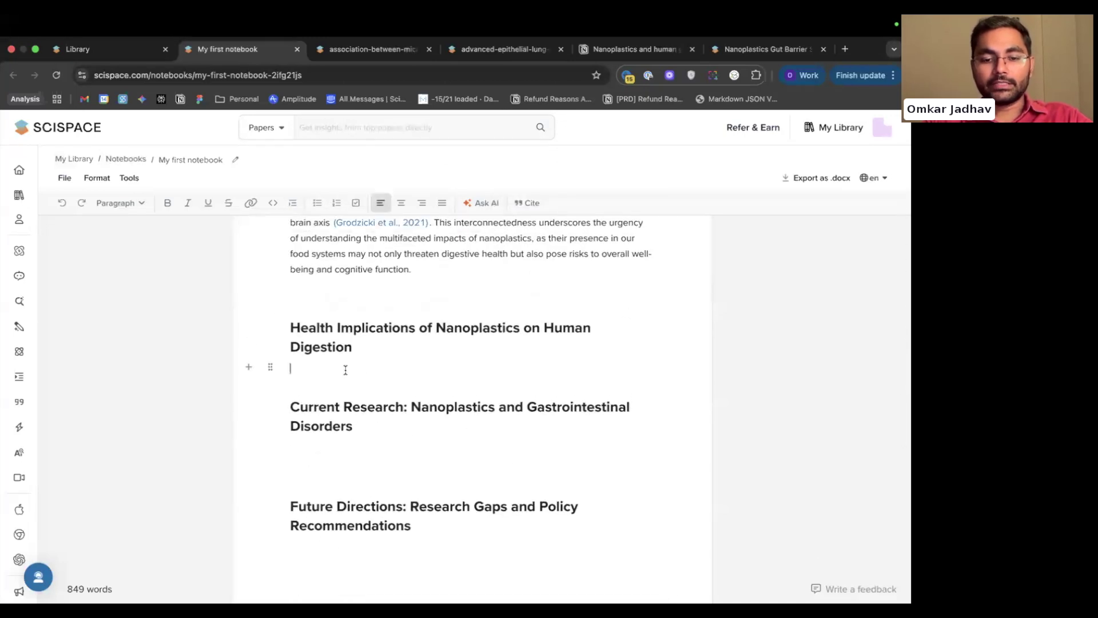
key("super+v")
scroll(378, 367, "up", 4)
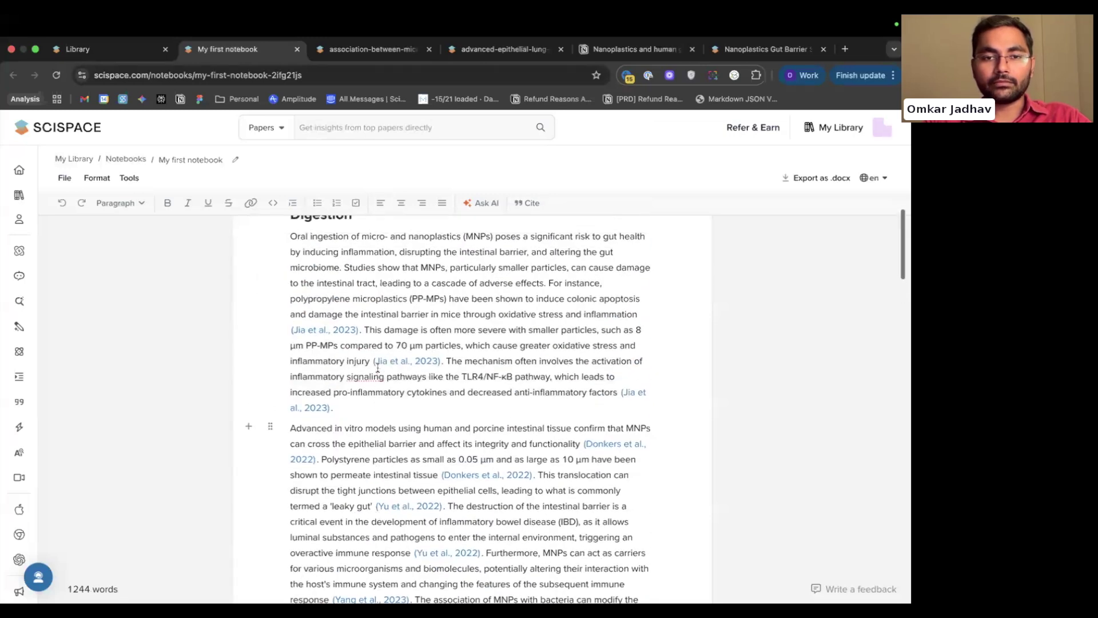
scroll(377, 367, "down", 1)
Generate and accept a paragraph under "Current Research: Nanoplastics and Gastrointestinal Disorders" using Continue writing with citations.
scroll(378, 368, "down", 10)
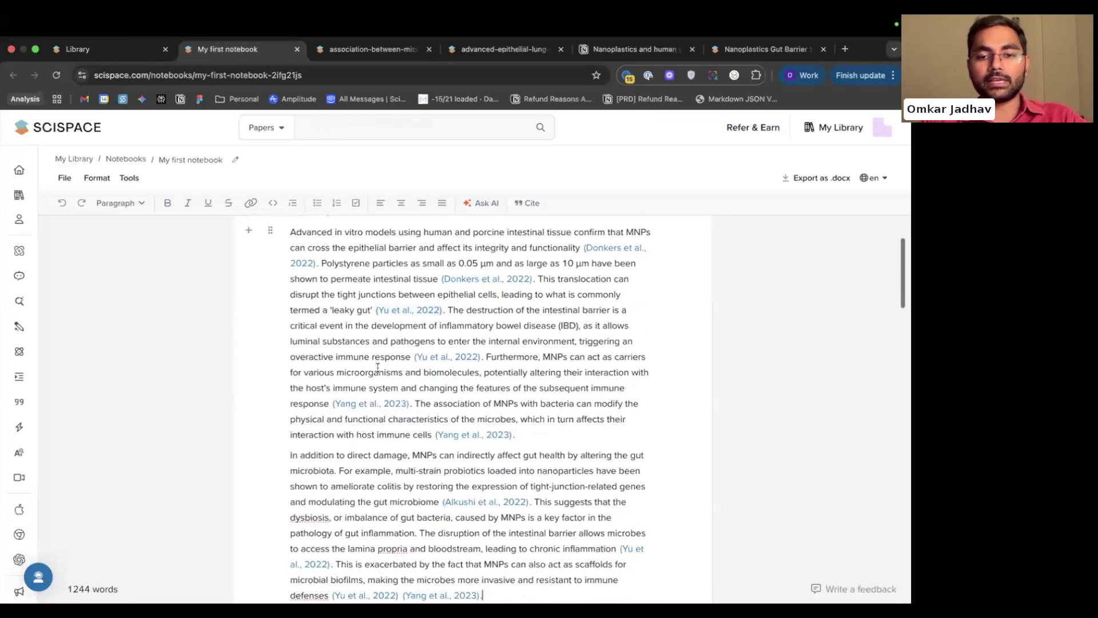
left_click(331, 404)
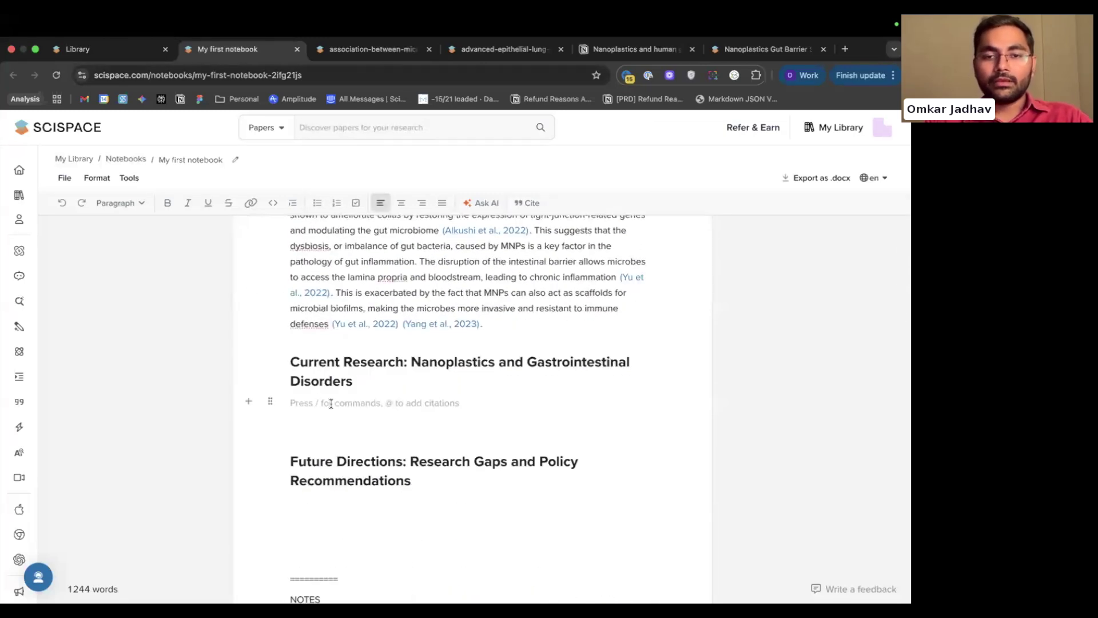
key("space")
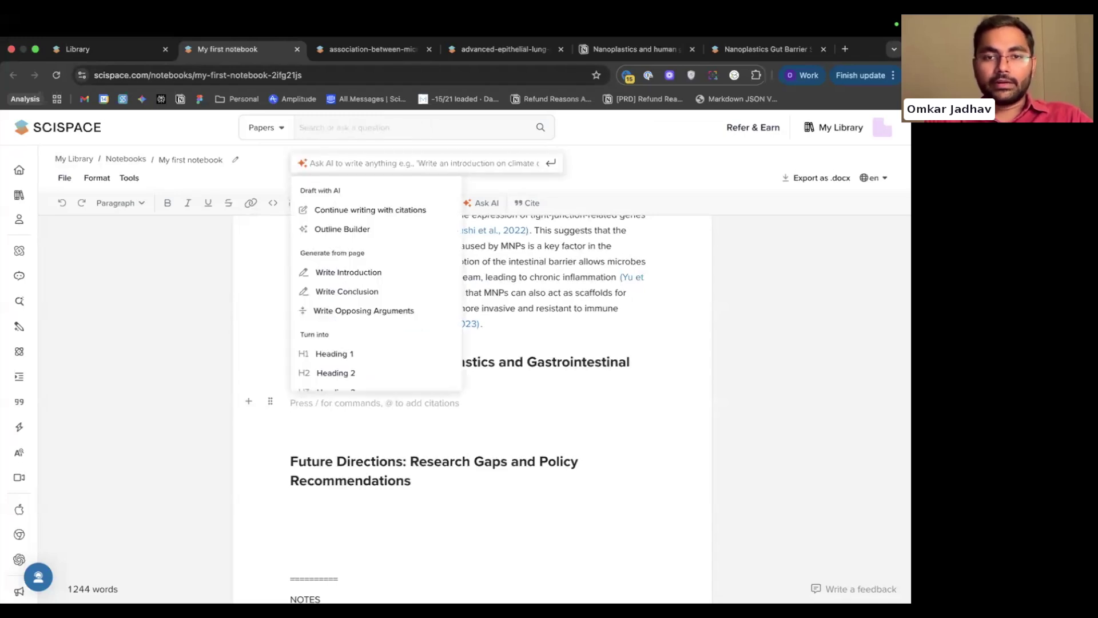
left_click(358, 210)
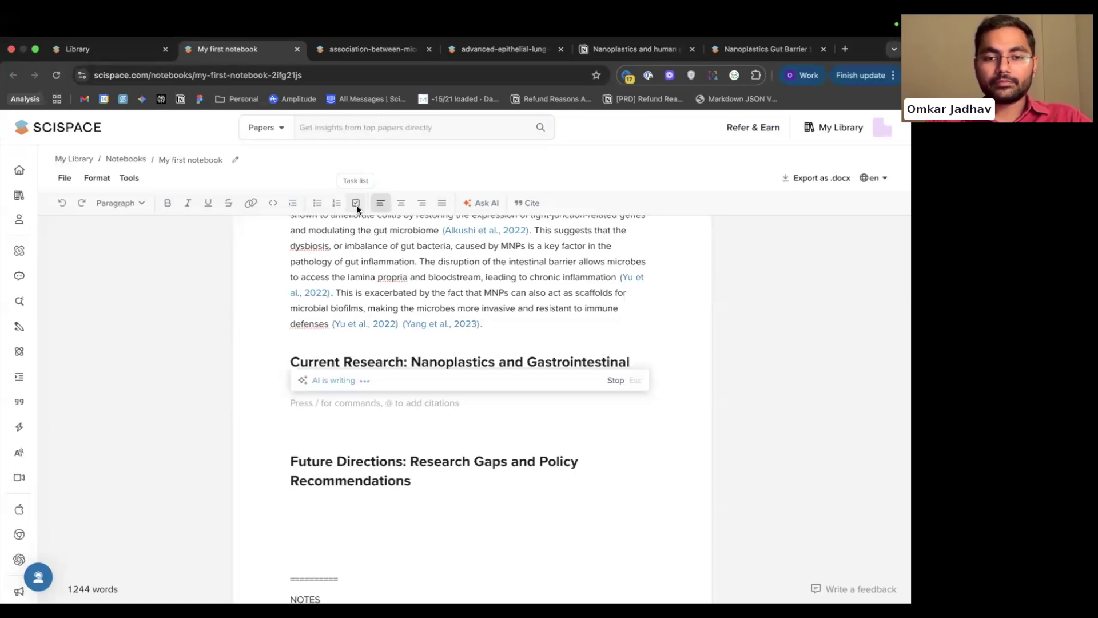
key("Return")
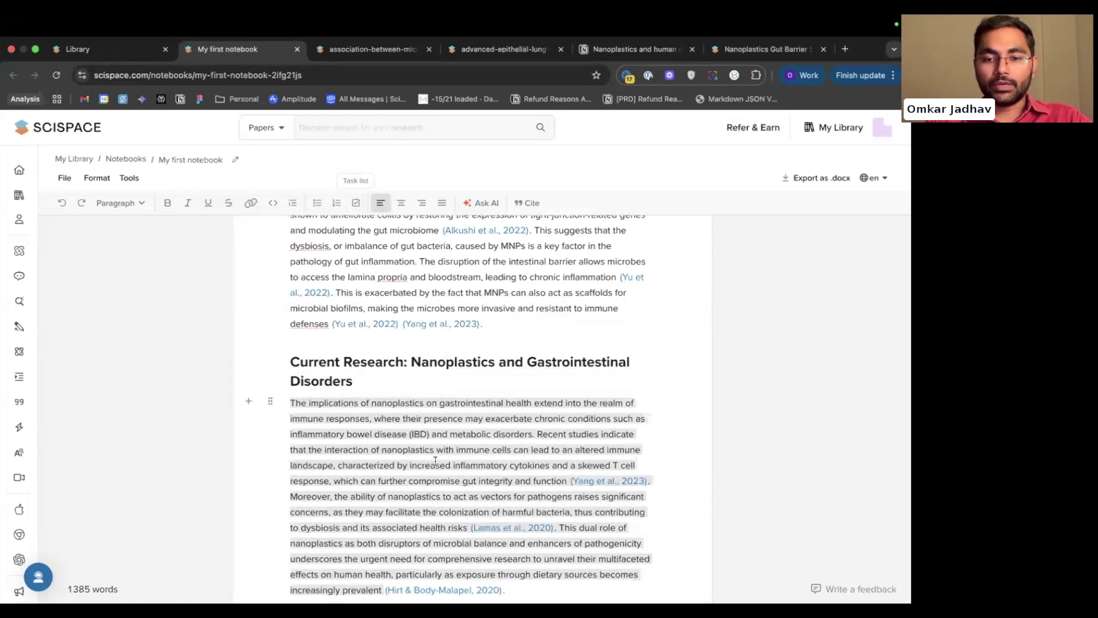
Remove the extra blank lines under "Future Directions: Research Gaps and Policy Recommendations", keeping an empty line directly beneath the heading.
scroll(435, 461, "down", 3)
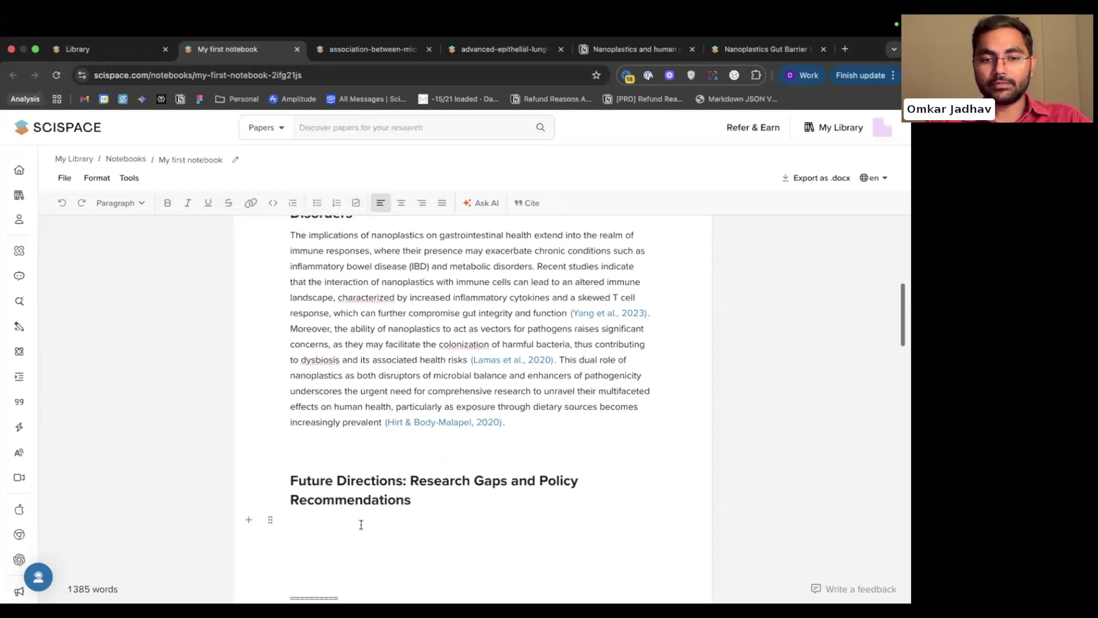
key("Delete")
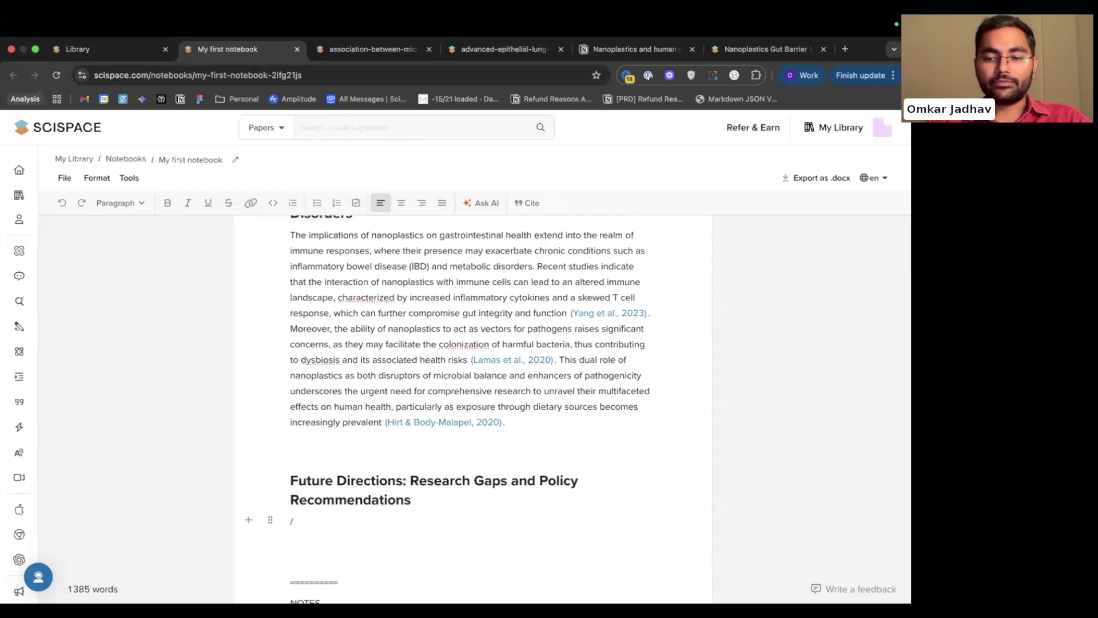
key("BackSpace")
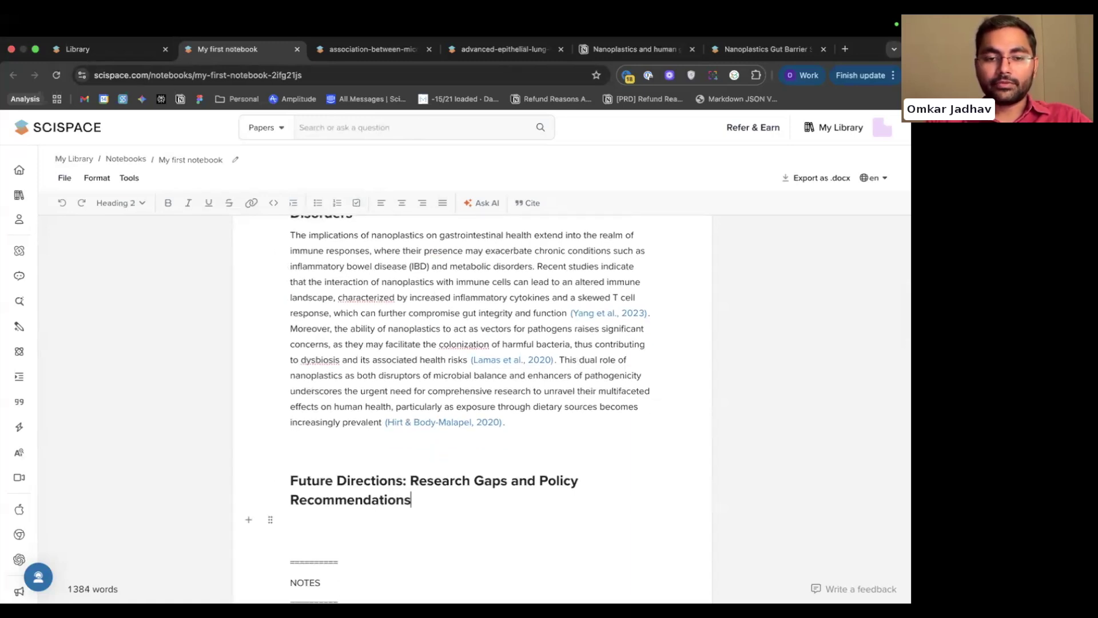
key("Return")
key("Return")
key("BackSpace")
key("slash")
left_click(368, 347)
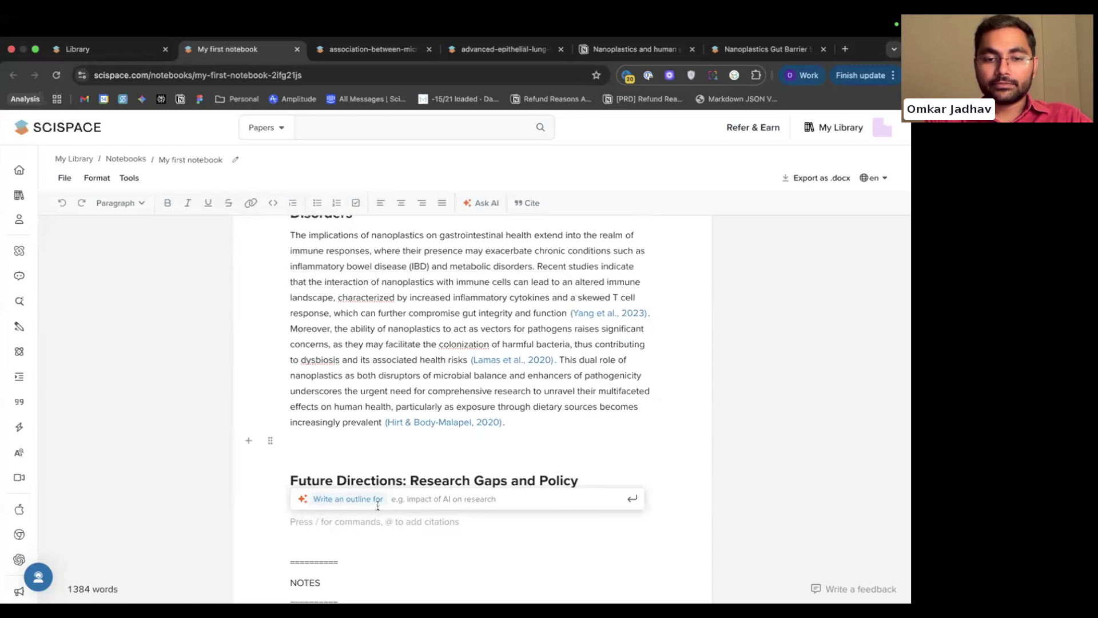
left_click(354, 523)
Generate a paragraph under "Future Directions: Research Gaps and Policy Recommendations" using Continue writing with citations.
key("space")
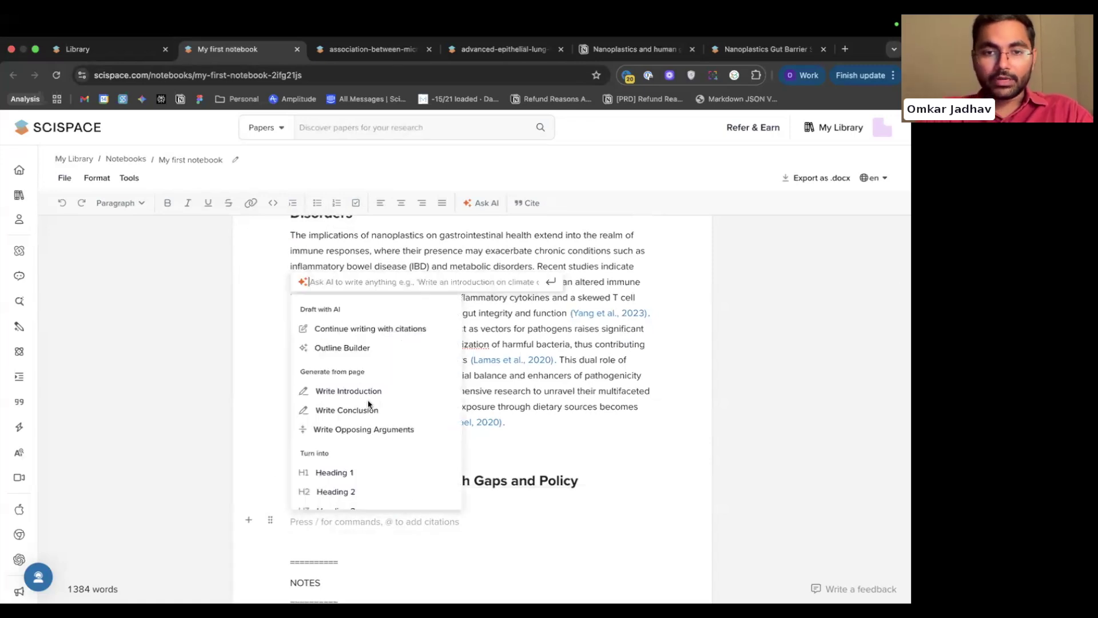
left_click(359, 326)
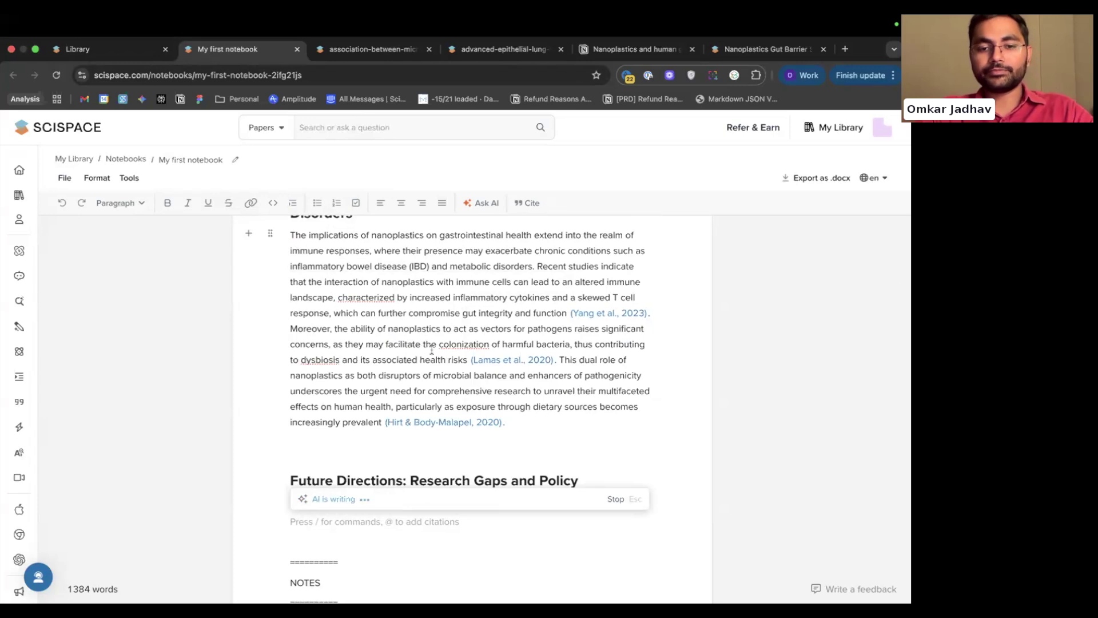
scroll(458, 400, "down", 2)
left_click(512, 406)
scroll(512, 406, "down", 2)
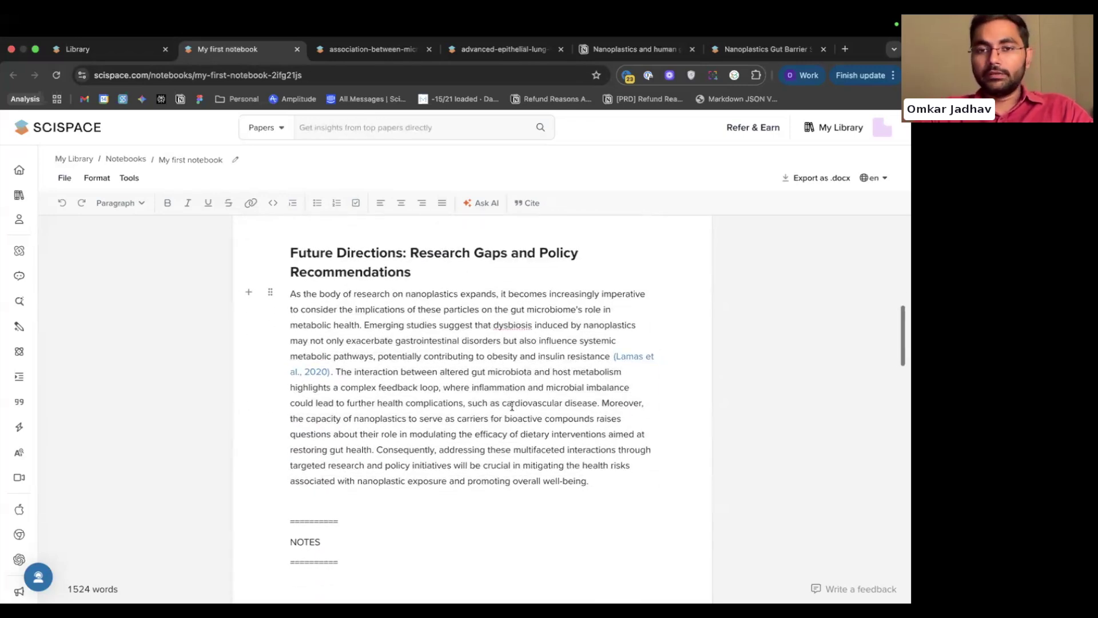
Extend the "Future Directions" paragraph with Continue writing with citations, regenerate the suggestion once, and accept the second version.
scroll(512, 406, "up", 4)
scroll(512, 406, "down", 5)
scroll(592, 461, "down", 1)
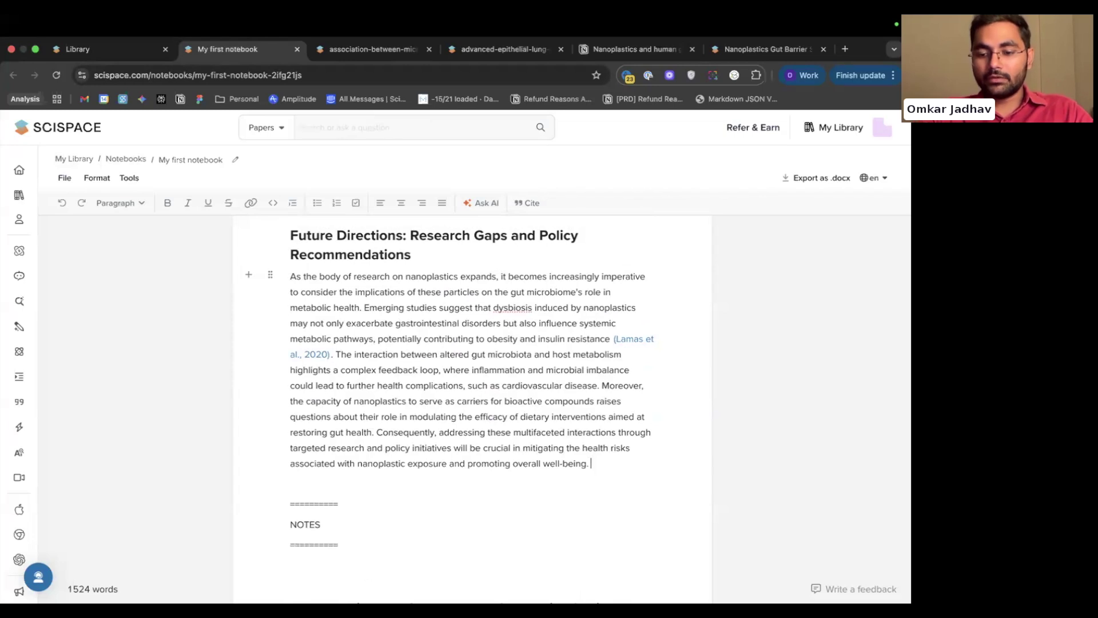
key("super+j")
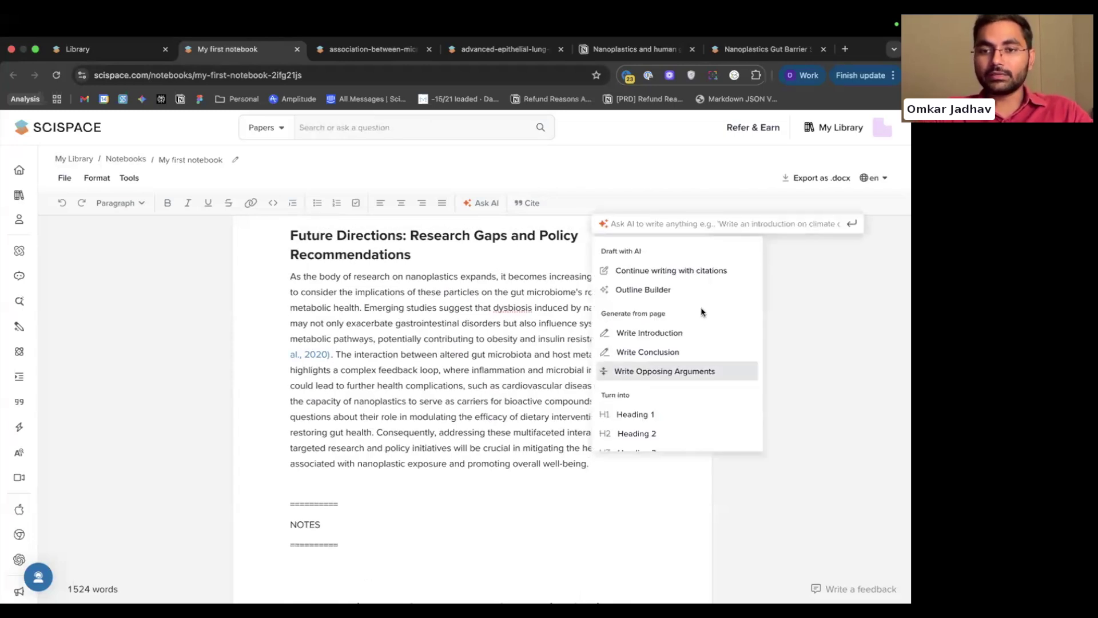
left_click(700, 270)
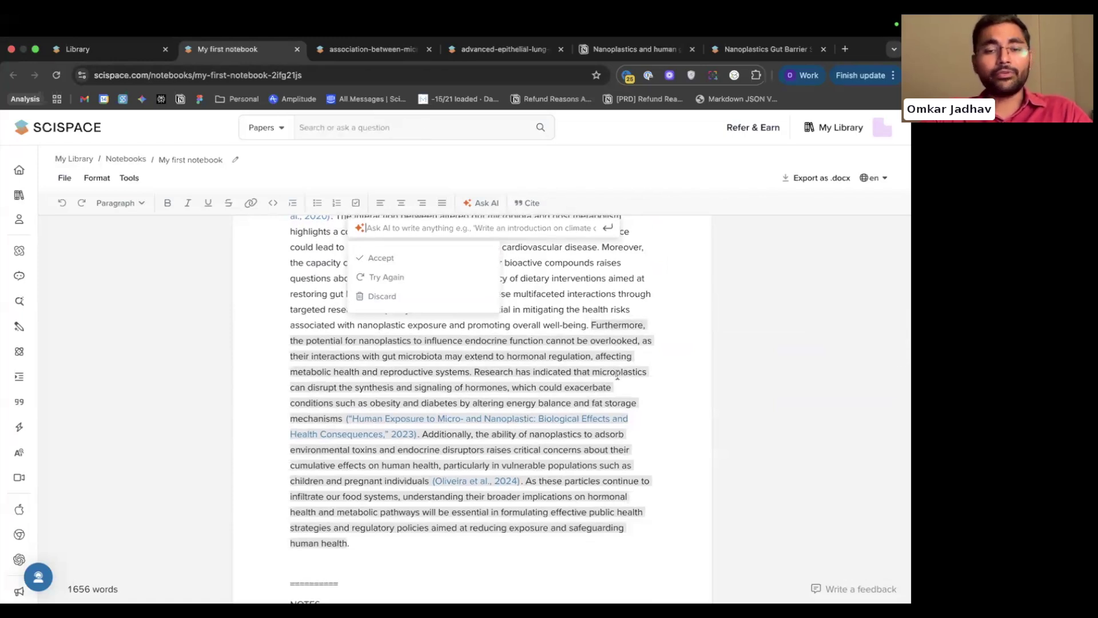
left_click(387, 278)
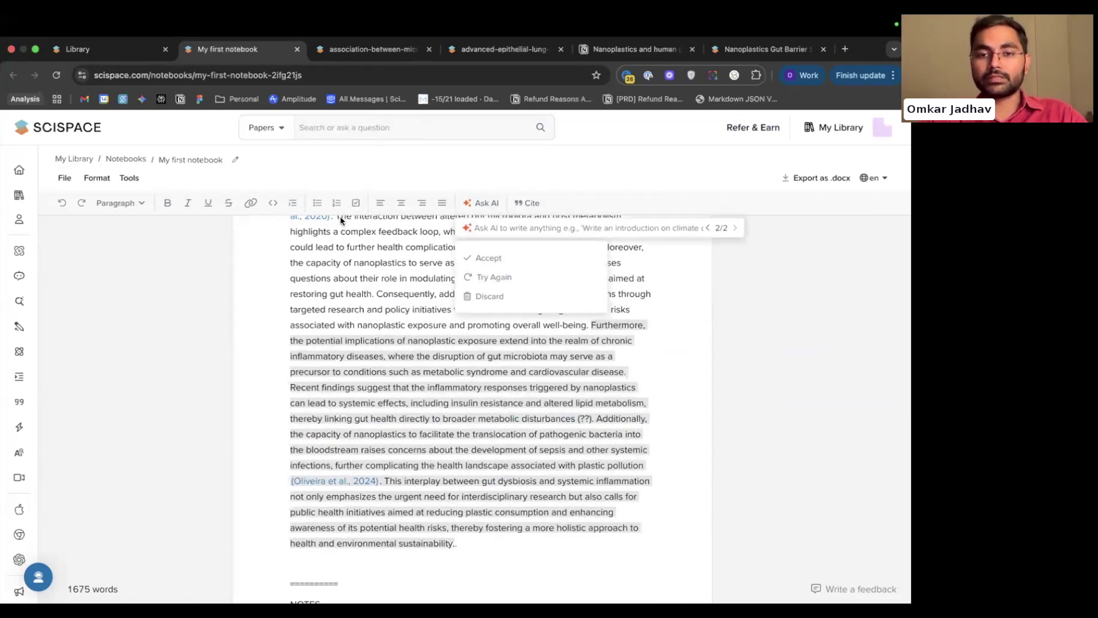
left_click(488, 257)
Add an empty line directly beneath the title "Nanoplastics and Human Gut Health Impact".
scroll(464, 361, "up", 5)
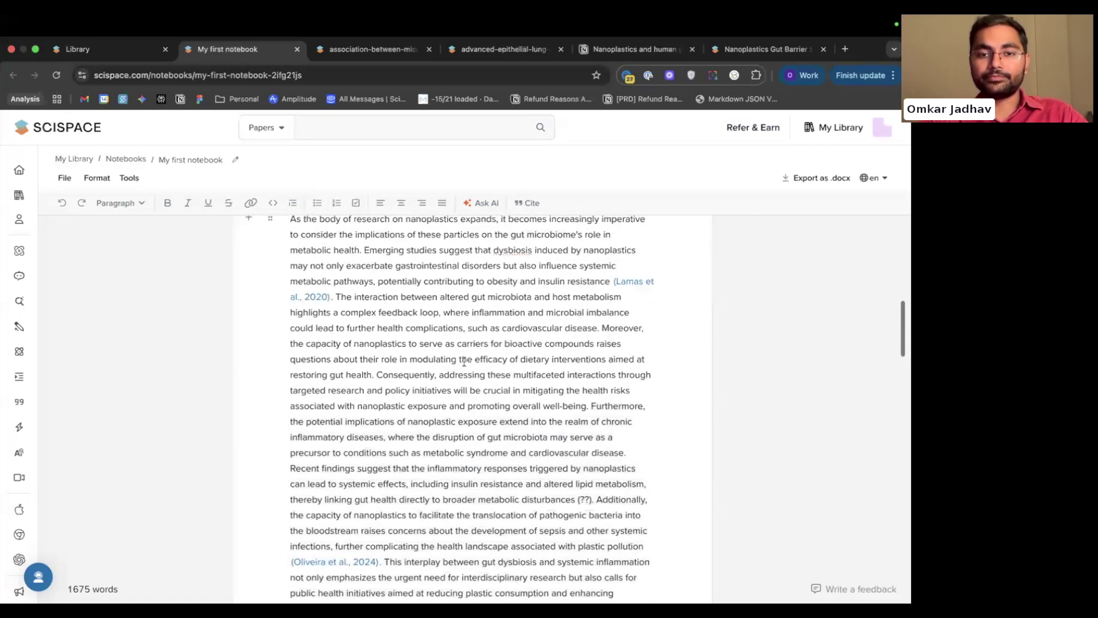
scroll(464, 361, "up", 15)
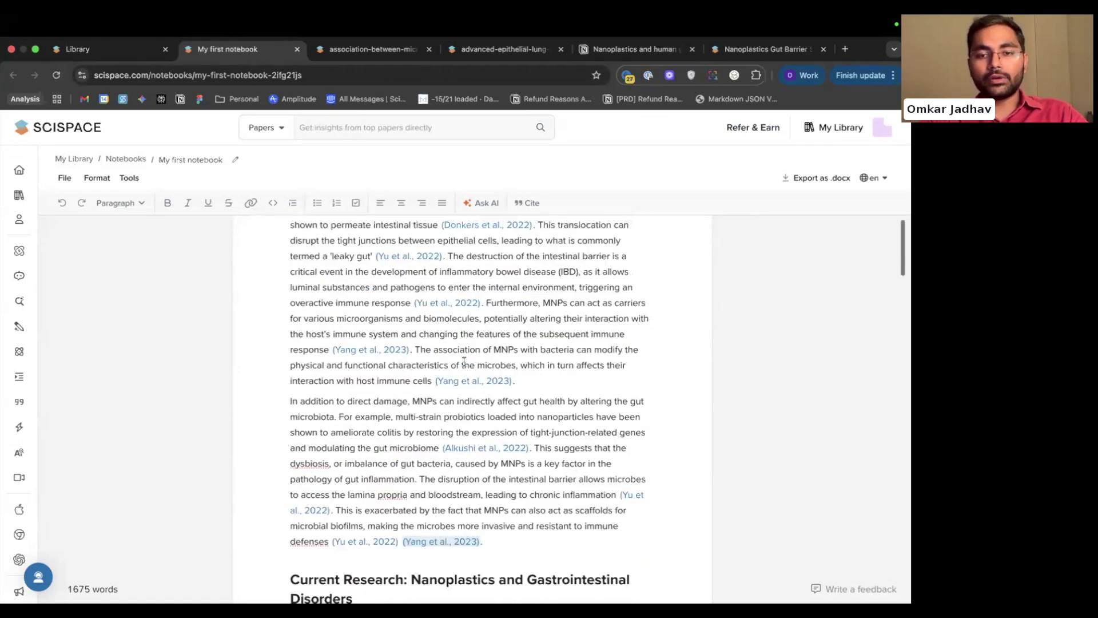
scroll(464, 361, "up", 15)
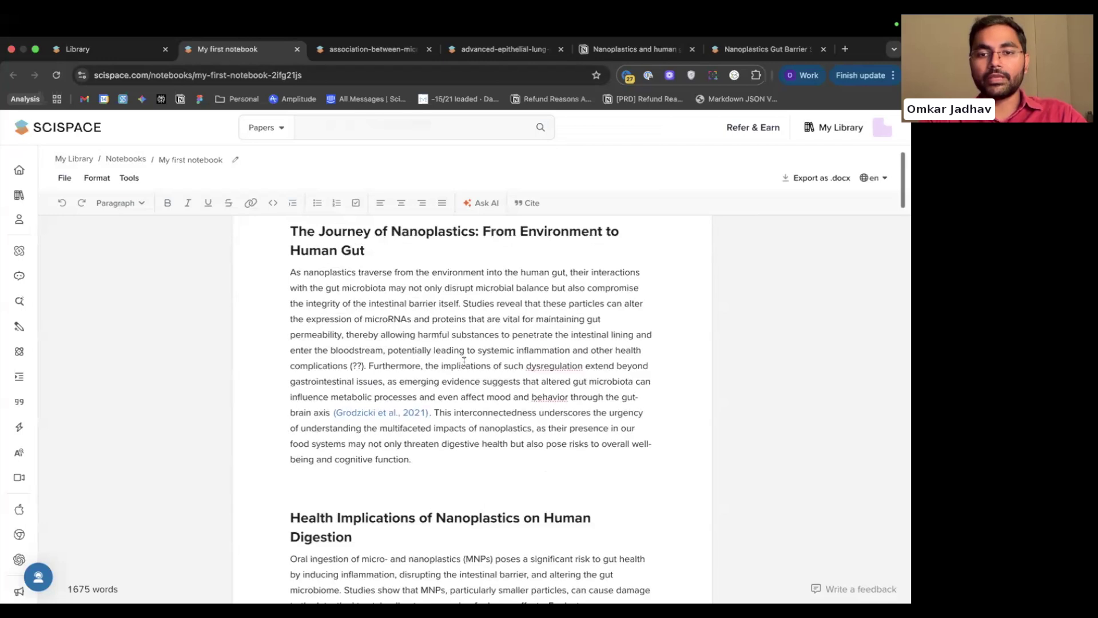
scroll(464, 361, "up", 2)
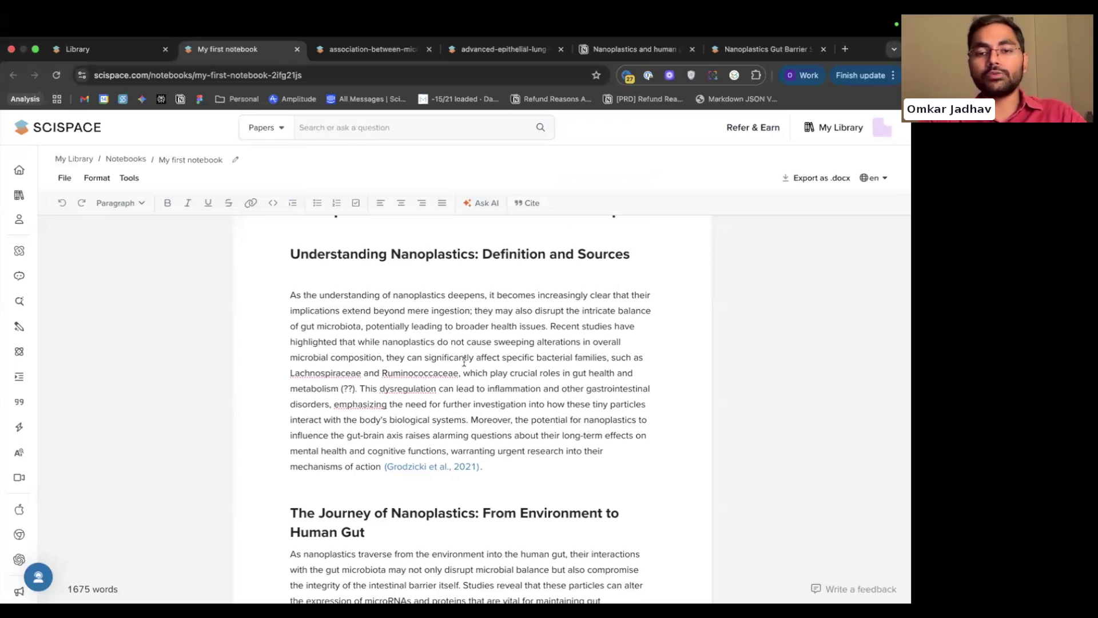
scroll(464, 361, "up", 3)
left_click(551, 299)
key("Return")
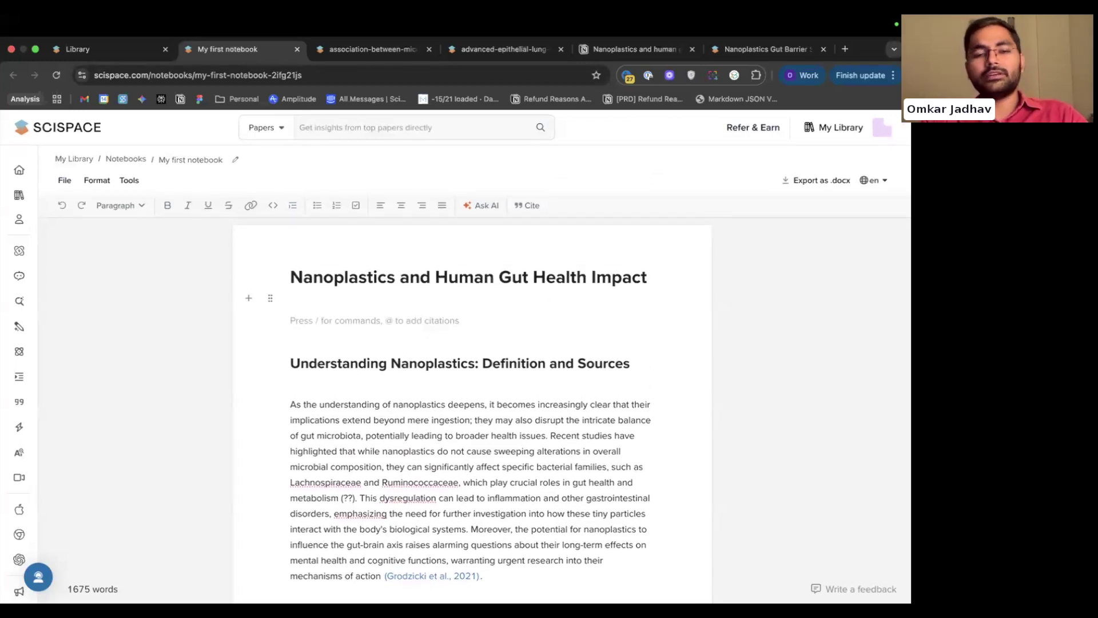
Generate an introduction on the empty line beneath the title using Write Introduction, and accept it.
scroll(470, 409, "down", 15)
scroll(468, 409, "down", 15)
scroll(470, 409, "down", 3)
scroll(471, 409, "up", 20)
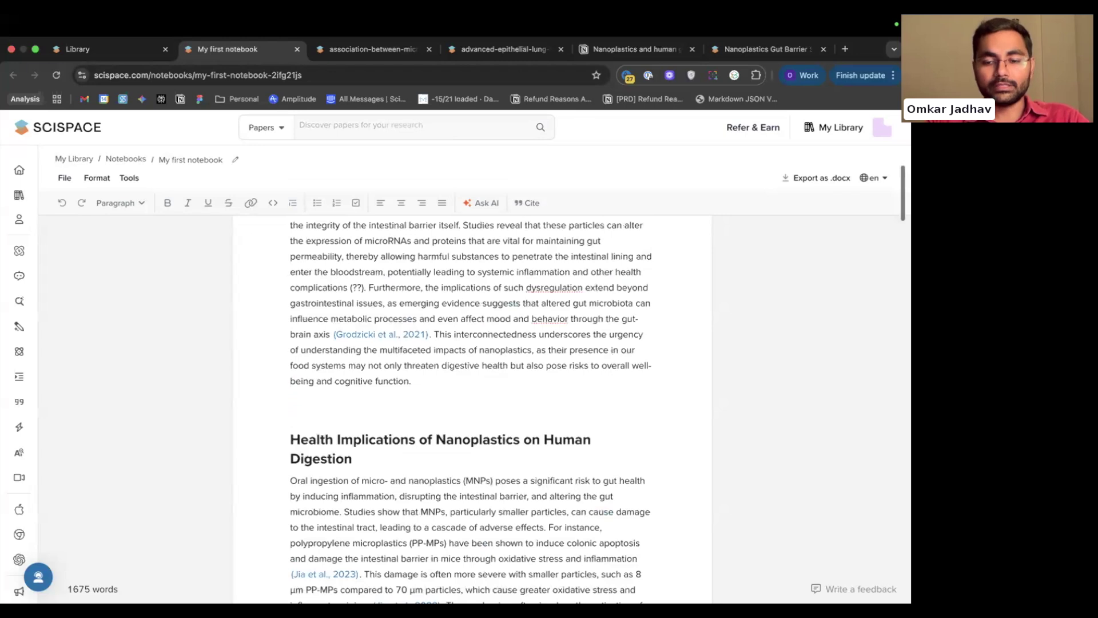
scroll(471, 409, "up", 10)
left_click(292, 320)
key("/")
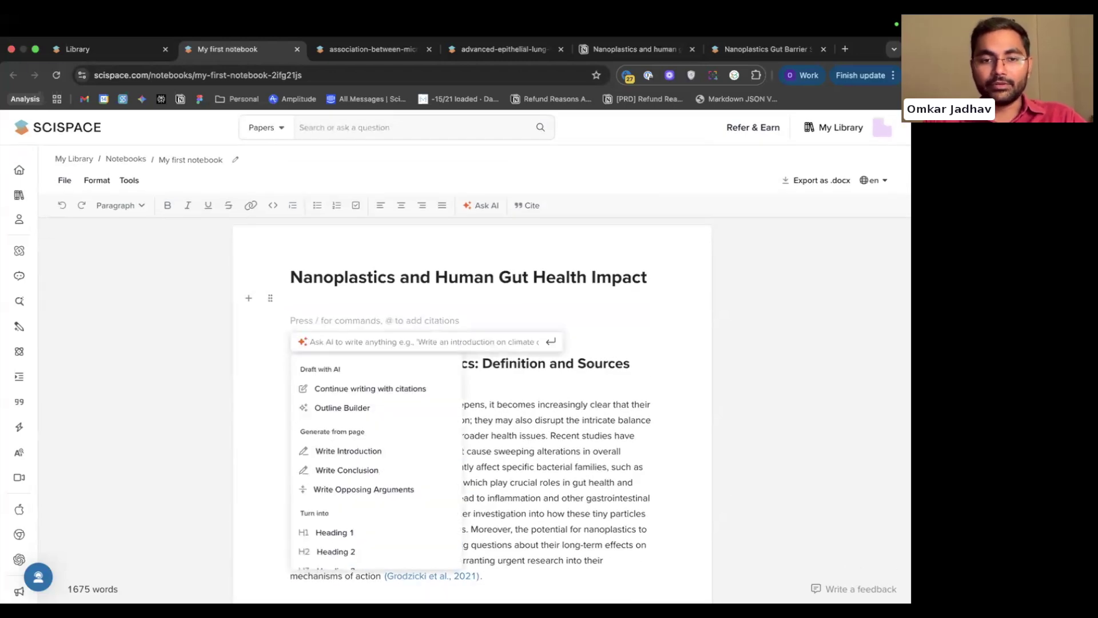
left_click(343, 451)
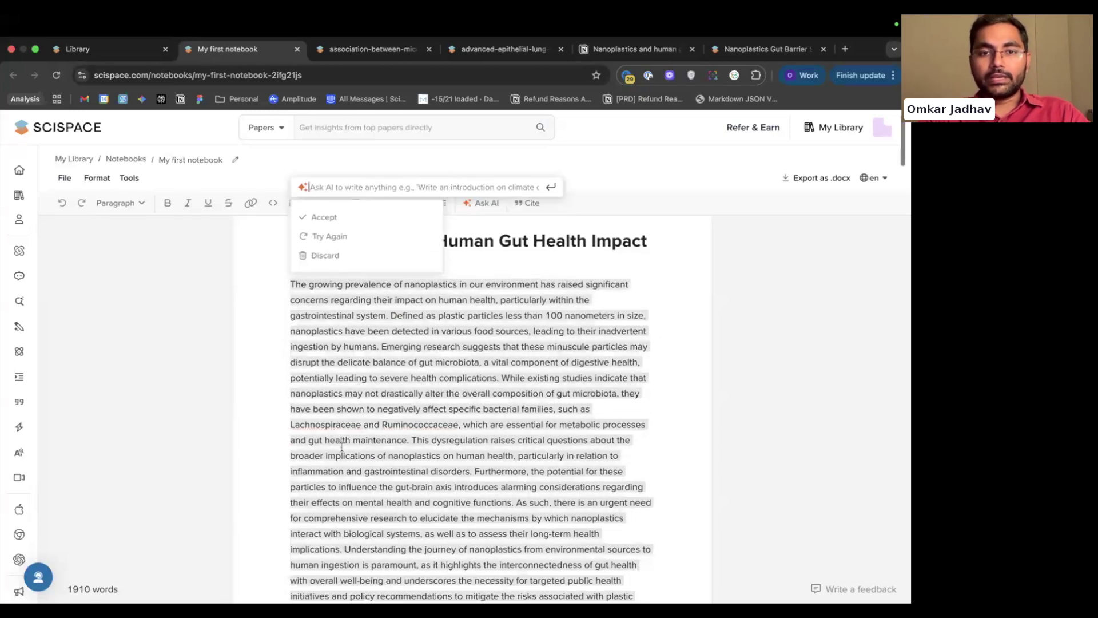
left_click(381, 459)
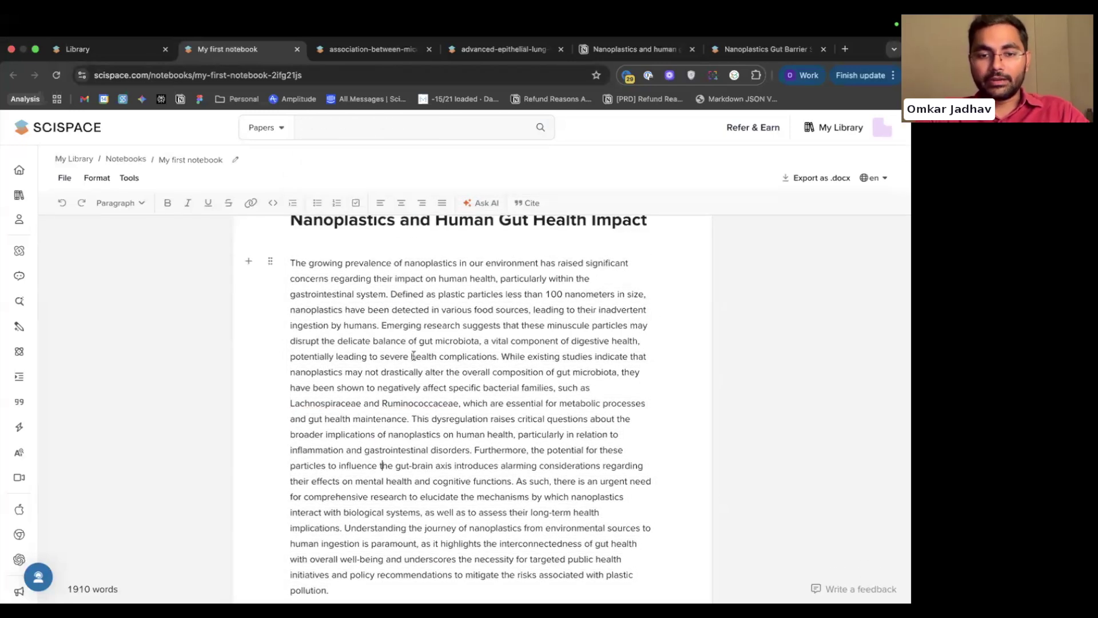
Read through the generated introduction, including its closing sentence, and check how it leads into "Understanding Nanoplastics: Definition and Sources".
scroll(409, 372, "down", 2)
scroll(413, 356, "up", 2)
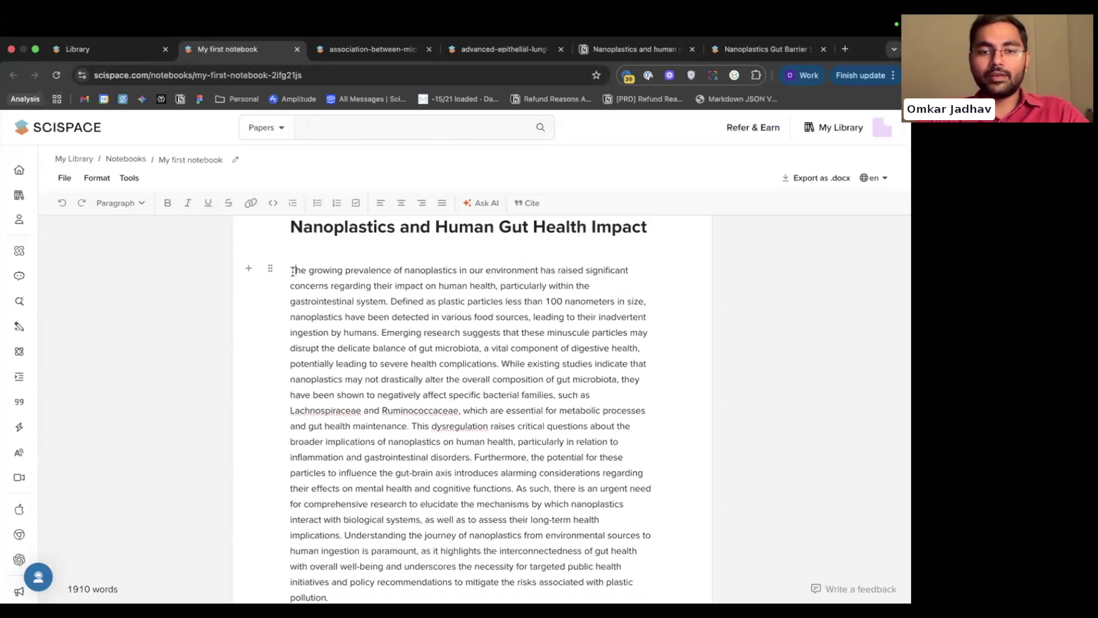
scroll(474, 450, "down", 5)
scroll(474, 450, "down", 5)
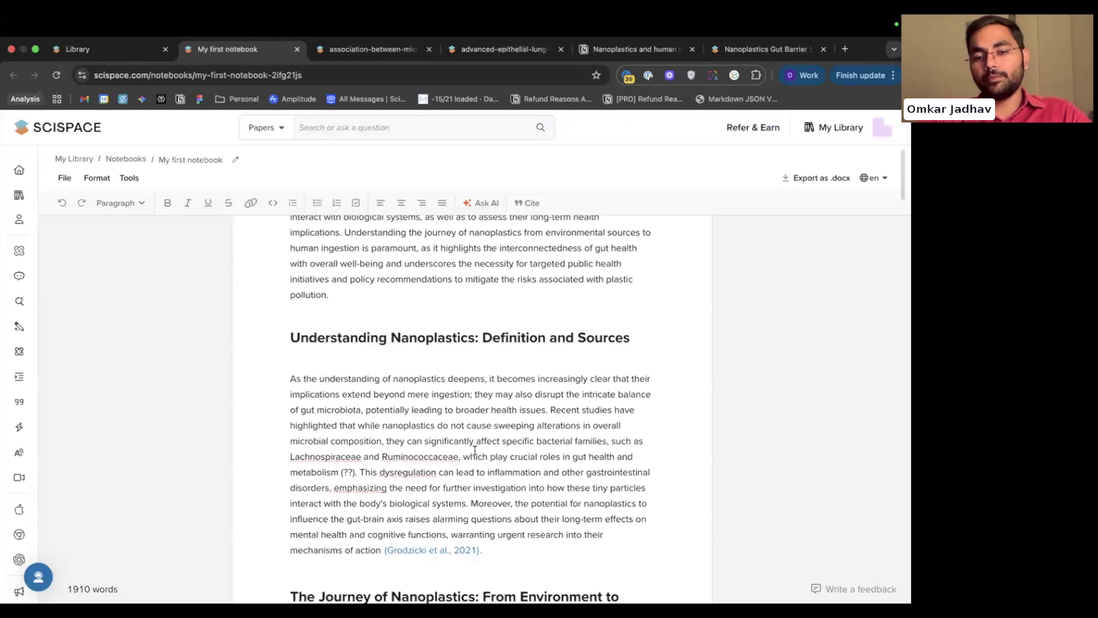
scroll(474, 450, "up", 6)
scroll(475, 450, "up", 1)
scroll(474, 450, "down", 5)
scroll(475, 450, "up", 2)
scroll(475, 450, "up", 5)
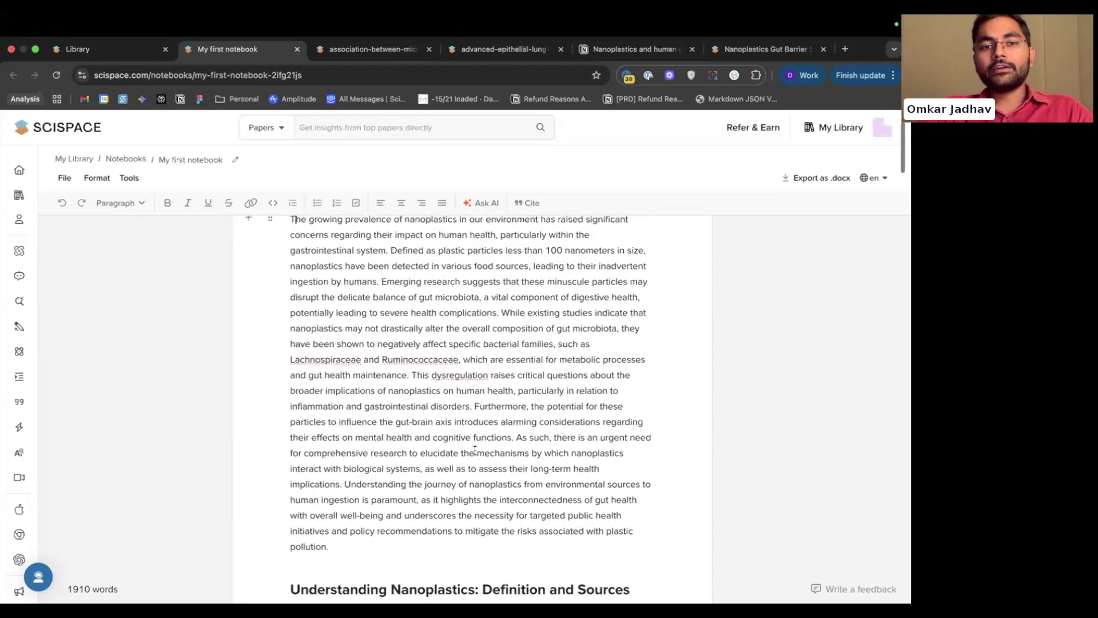
scroll(475, 450, "up", 2)
scroll(474, 450, "down", 1)
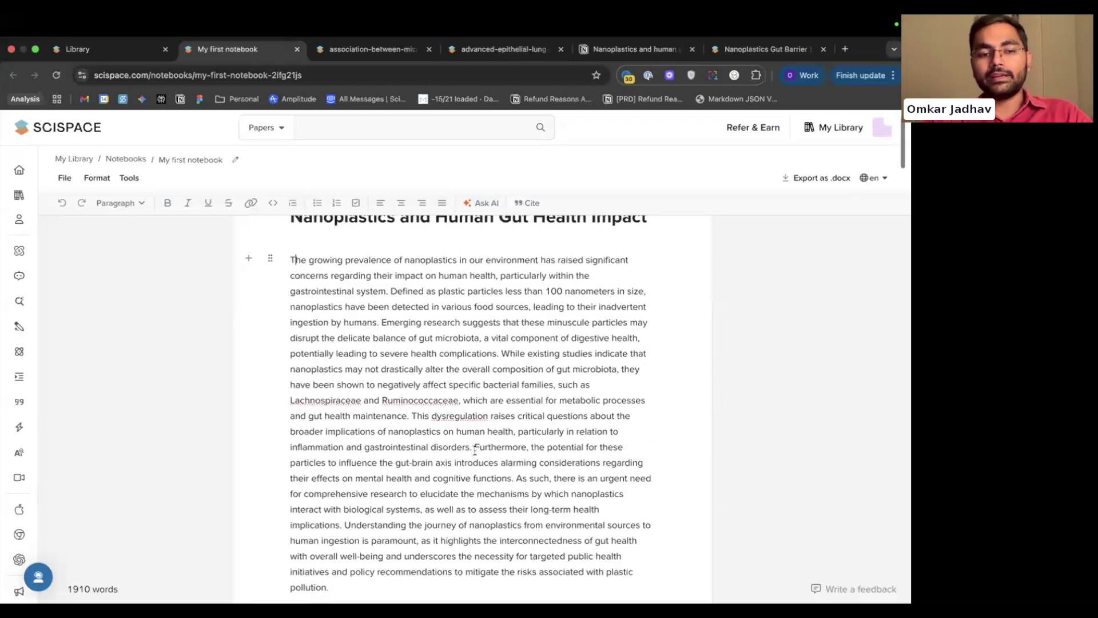
scroll(475, 450, "down", 1)
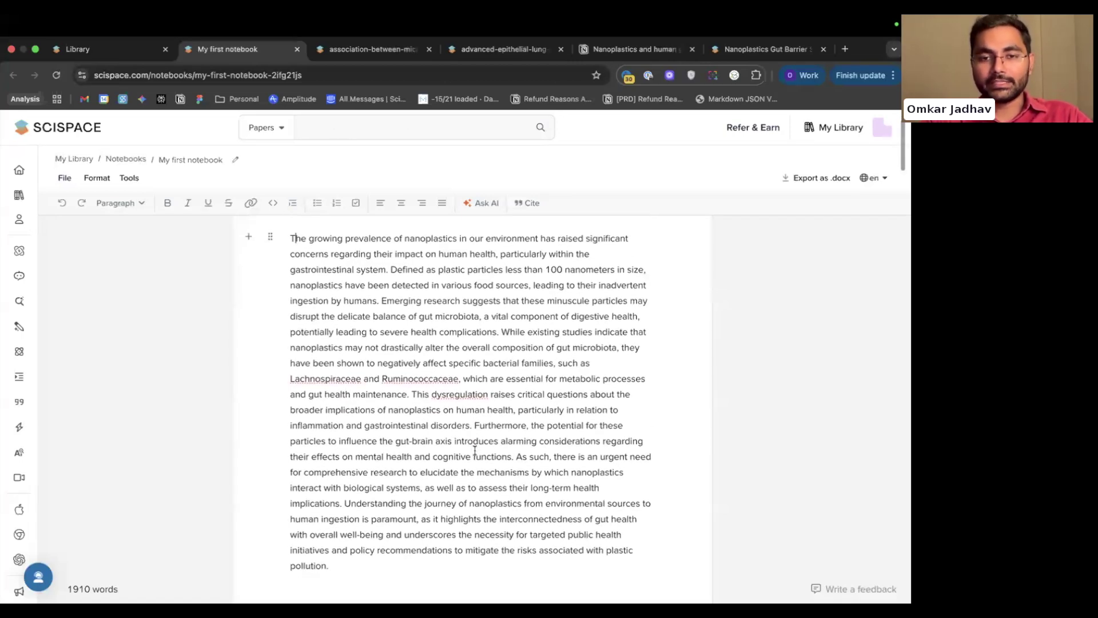
scroll(474, 450, "up", 1)
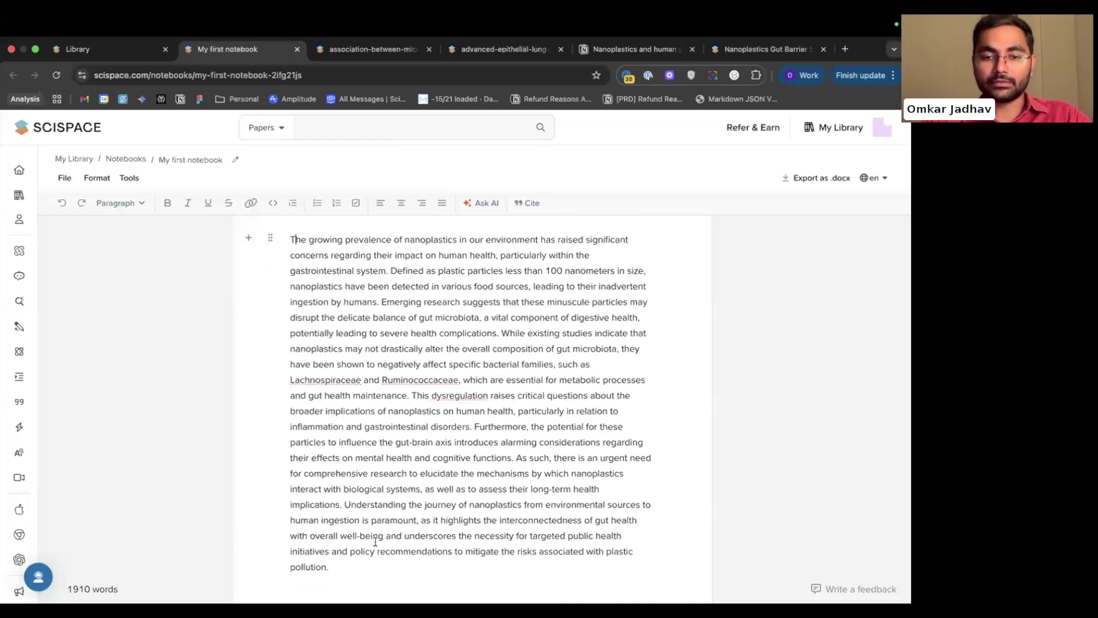
left_click_drag(344, 503, 368, 565)
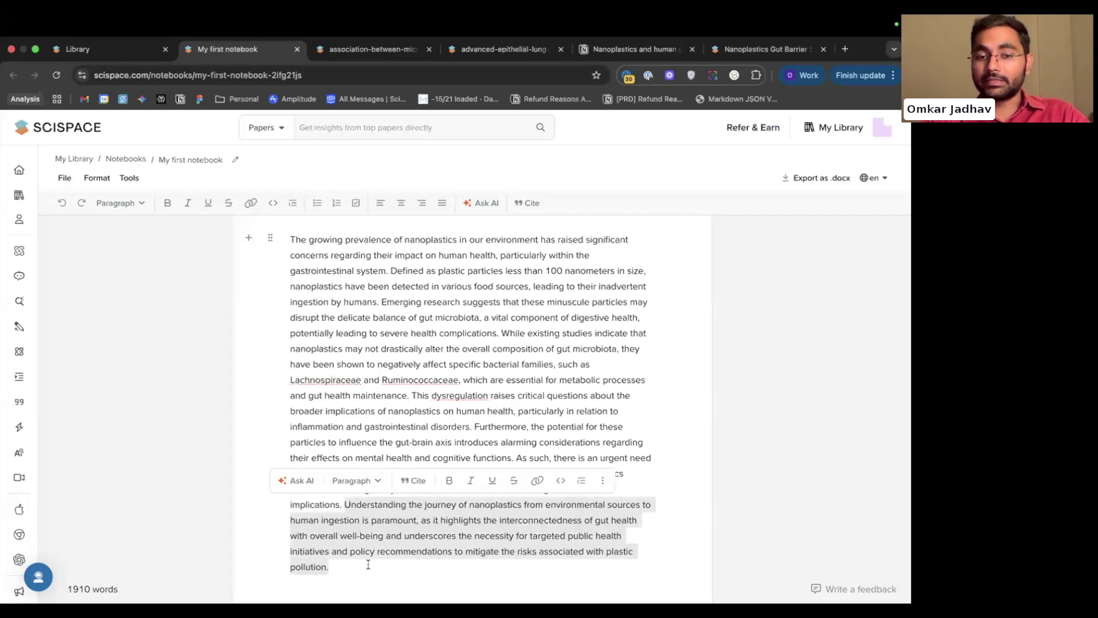
left_click(324, 279)
left_click_drag(290, 245, 359, 560)
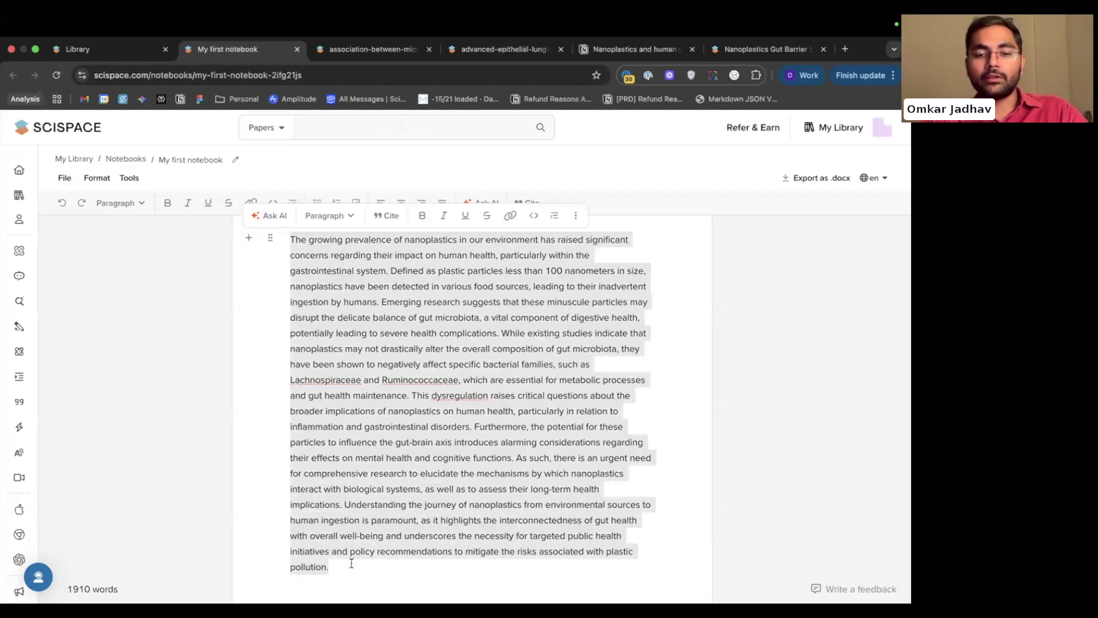
Cite the suggested paper "Advanced epithelial lung and gut barrier models demonstrate passage of microplastic particles" at the end of the introduction.
left_click(351, 564)
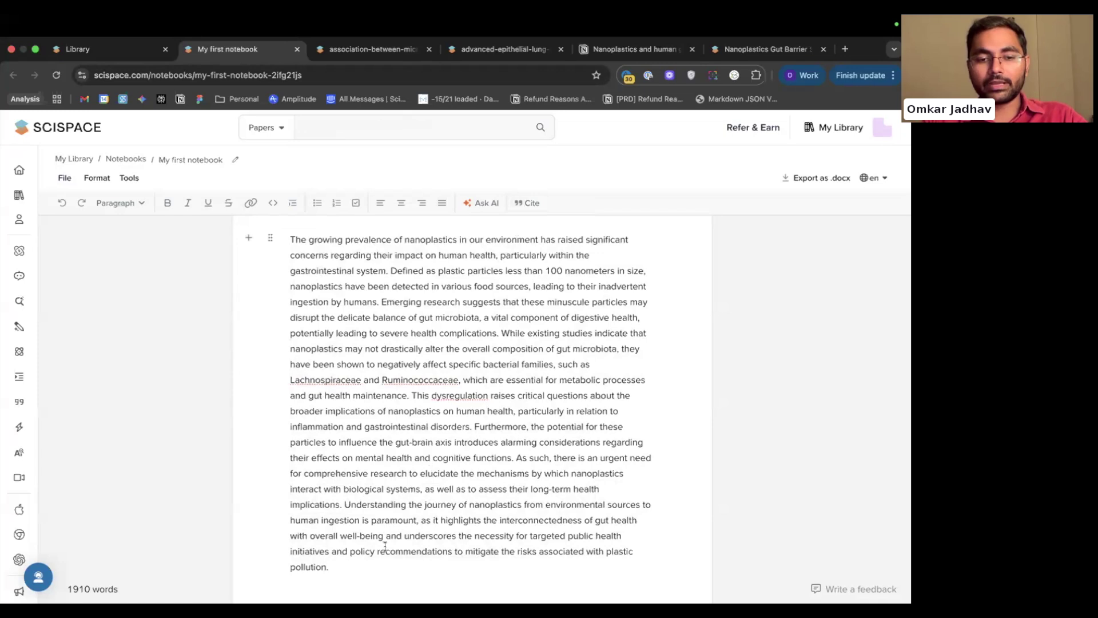
key("super+shift+c")
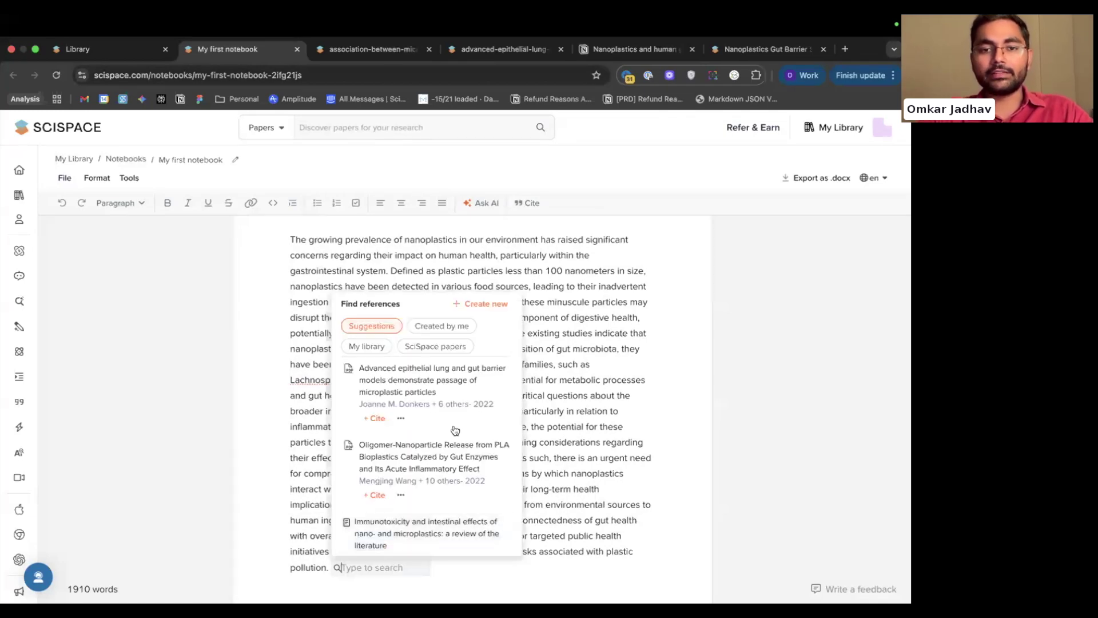
scroll(462, 420, "up", 1)
scroll(460, 417, "down", 1)
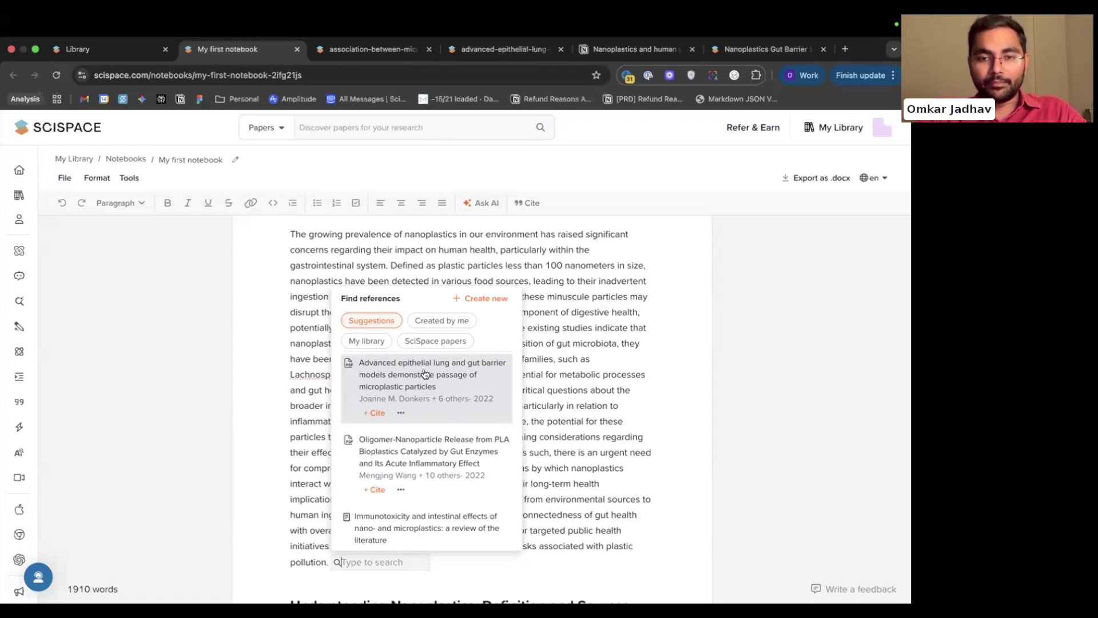
left_click(375, 413)
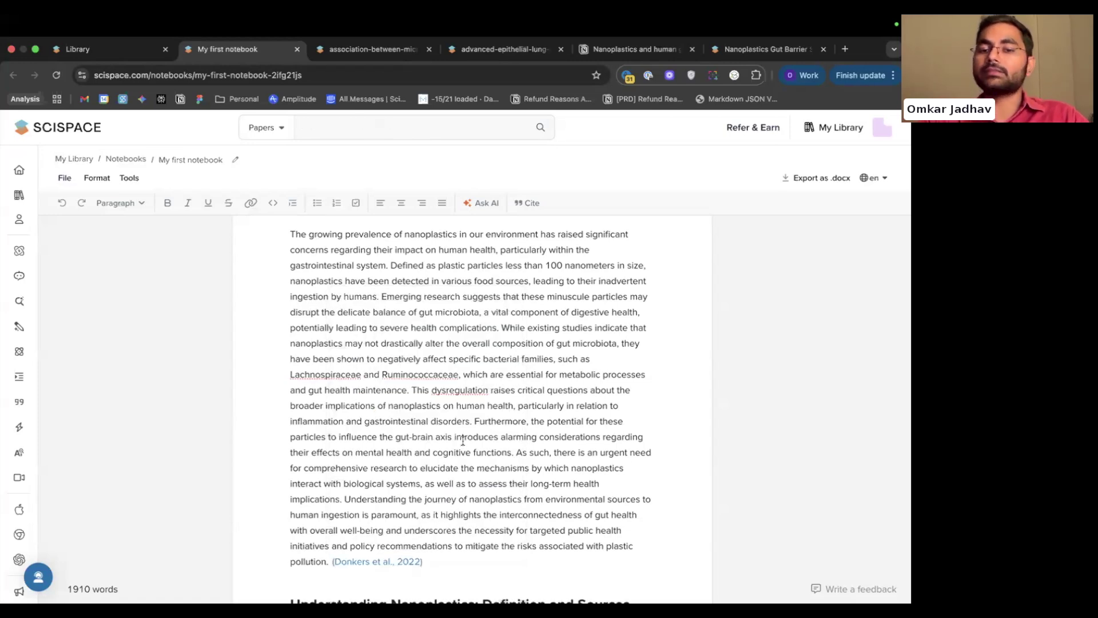
Look at the remaining reference suggestions for the end of the introduction, and close them without adding another citation.
scroll(475, 452, "down", 1)
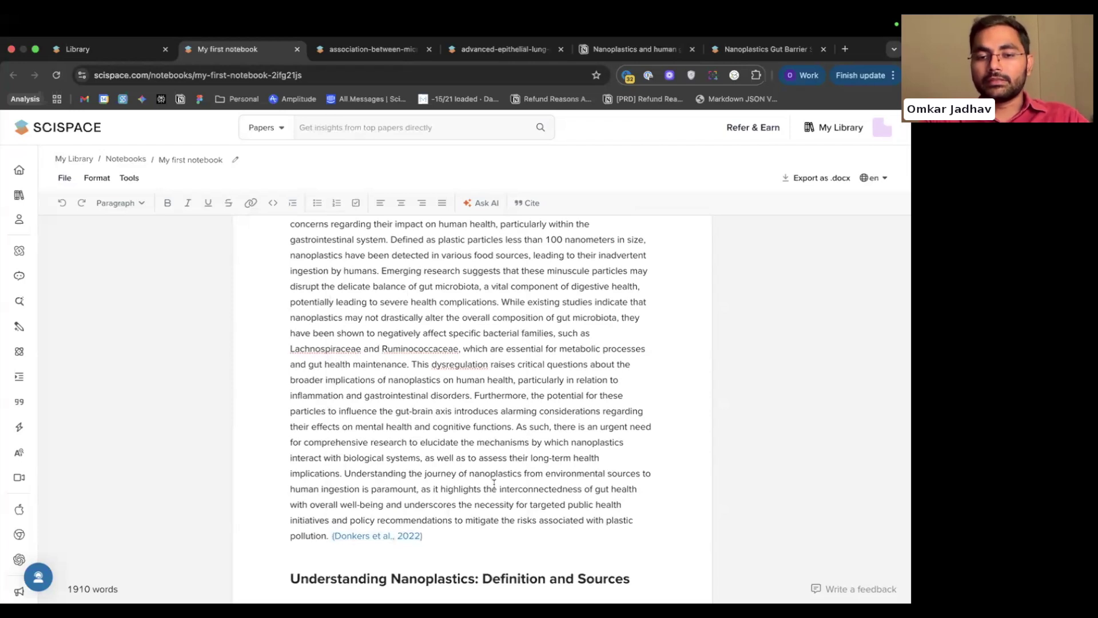
scroll(494, 483, "up", 2)
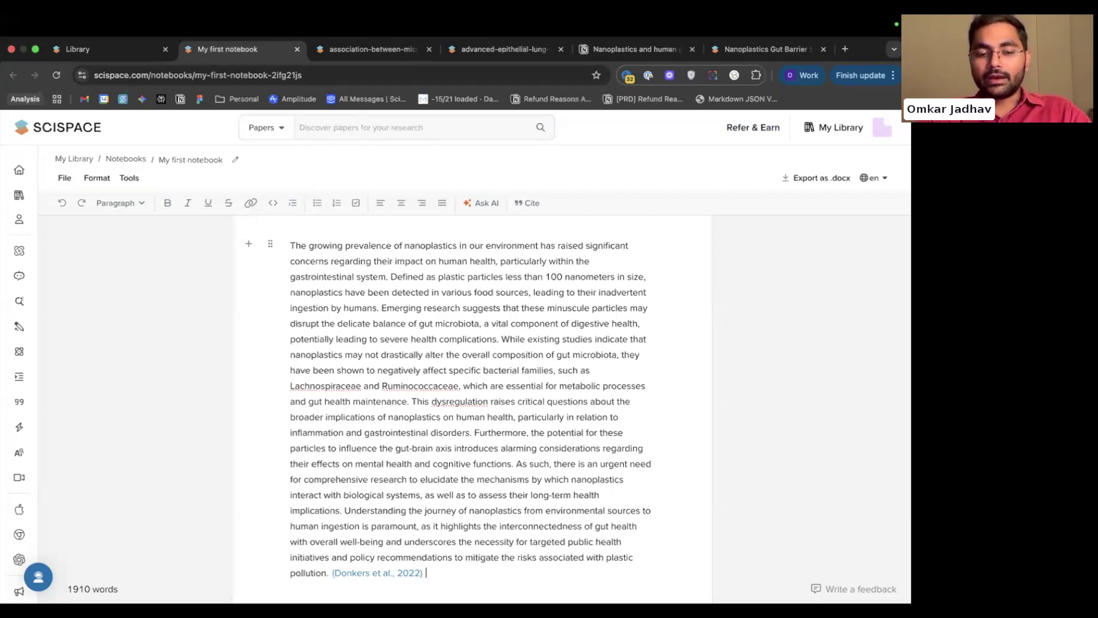
left_click(527, 203)
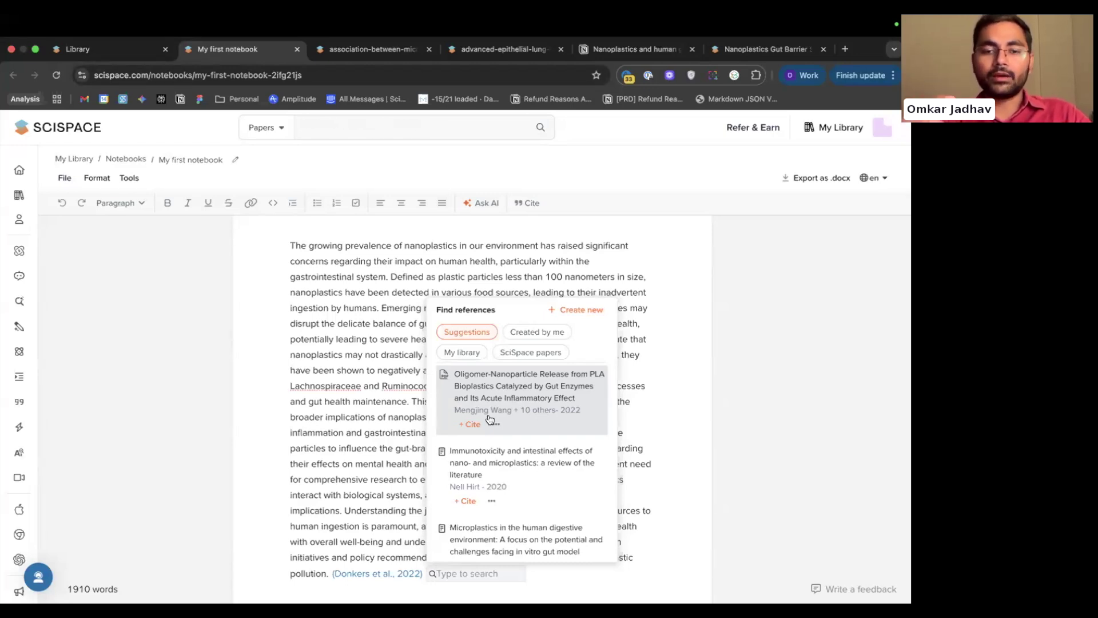
key("Escape")
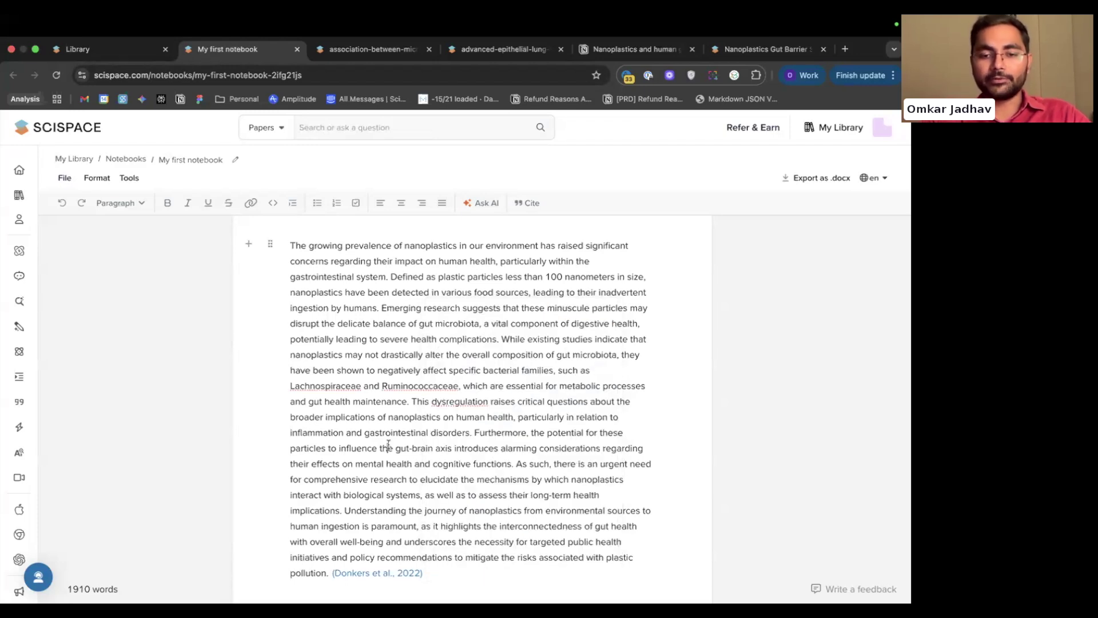
Insert empty lines after the last paragraph of "Future Directions: Research Gaps and Policy Recommendations", above the NOTES divider.
scroll(433, 495, "up", 2)
scroll(433, 495, "down", 7)
scroll(433, 495, "up", 6)
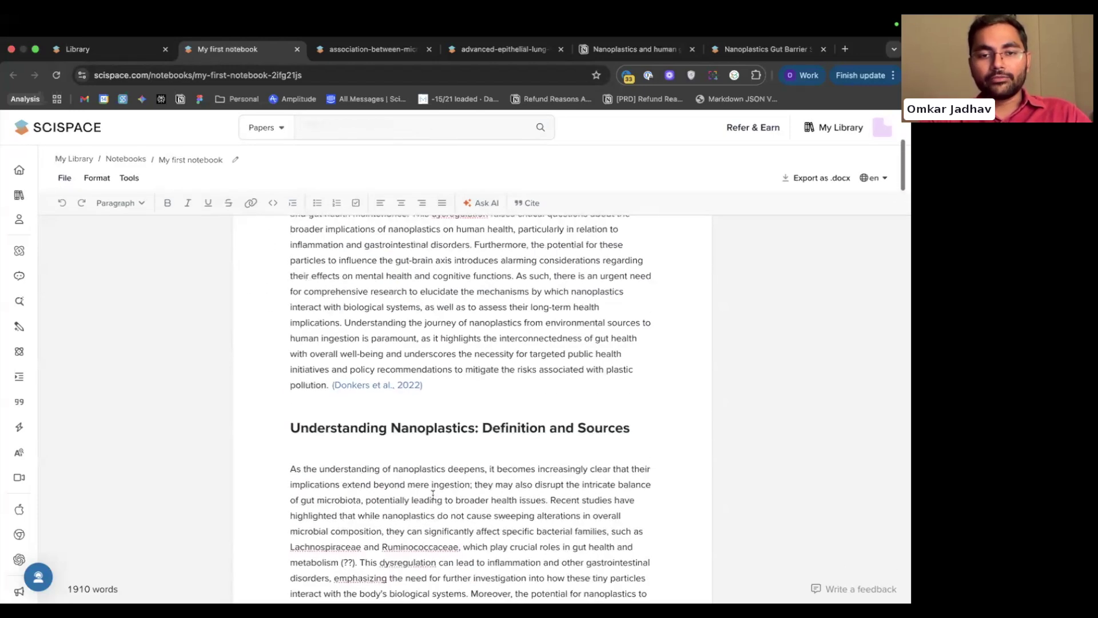
scroll(433, 495, "down", 12)
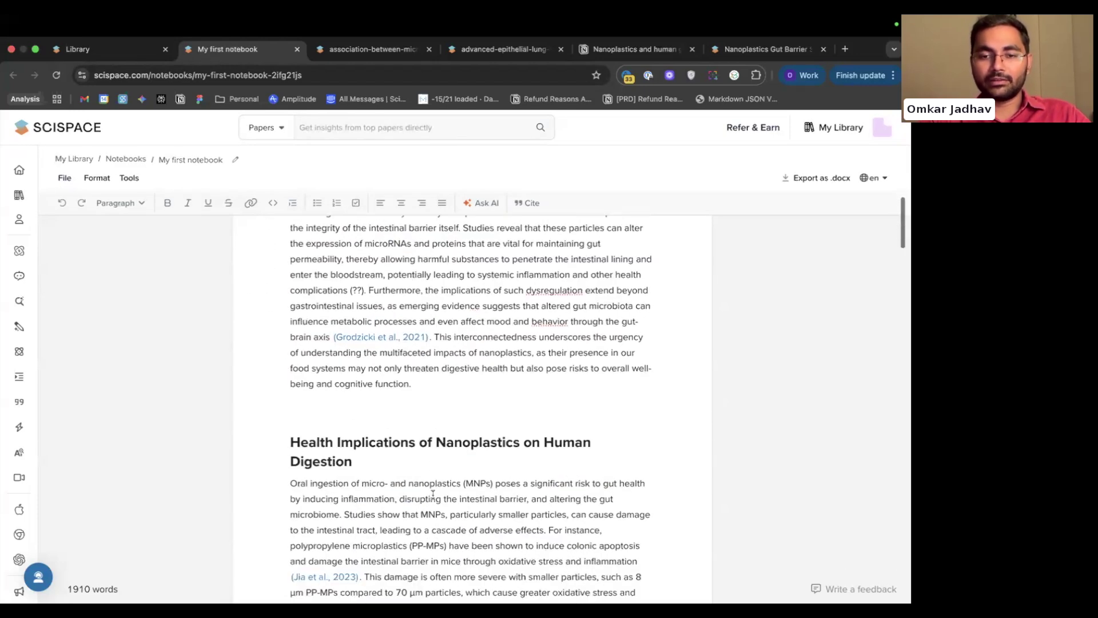
scroll(433, 496, "down", 15)
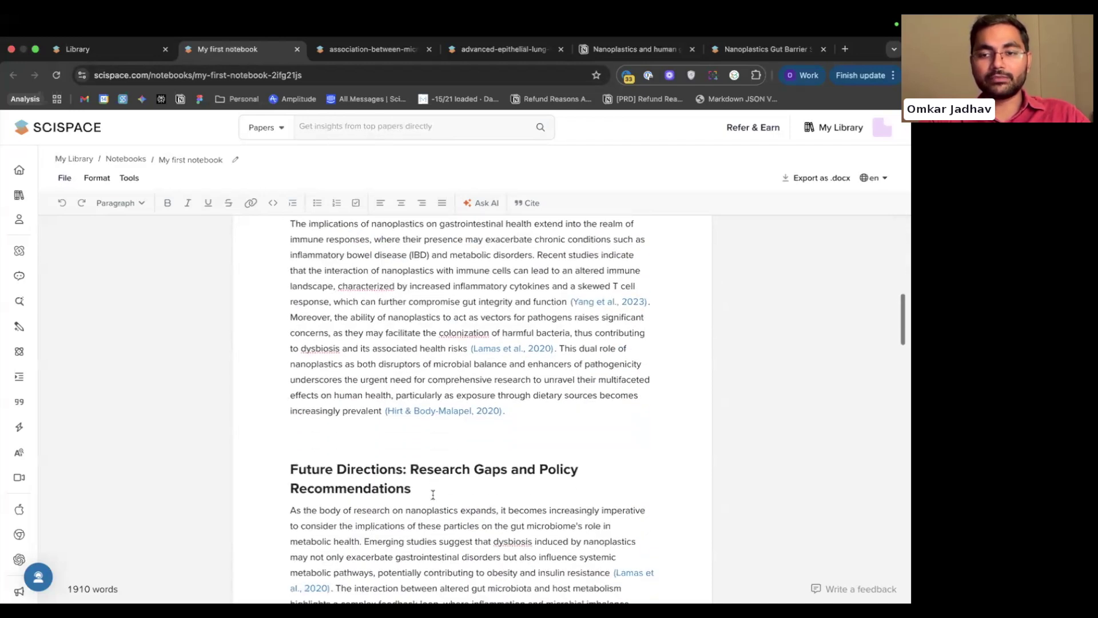
scroll(433, 495, "down", 6)
left_click(430, 416)
key("Return")
key("Return")
key("Up")
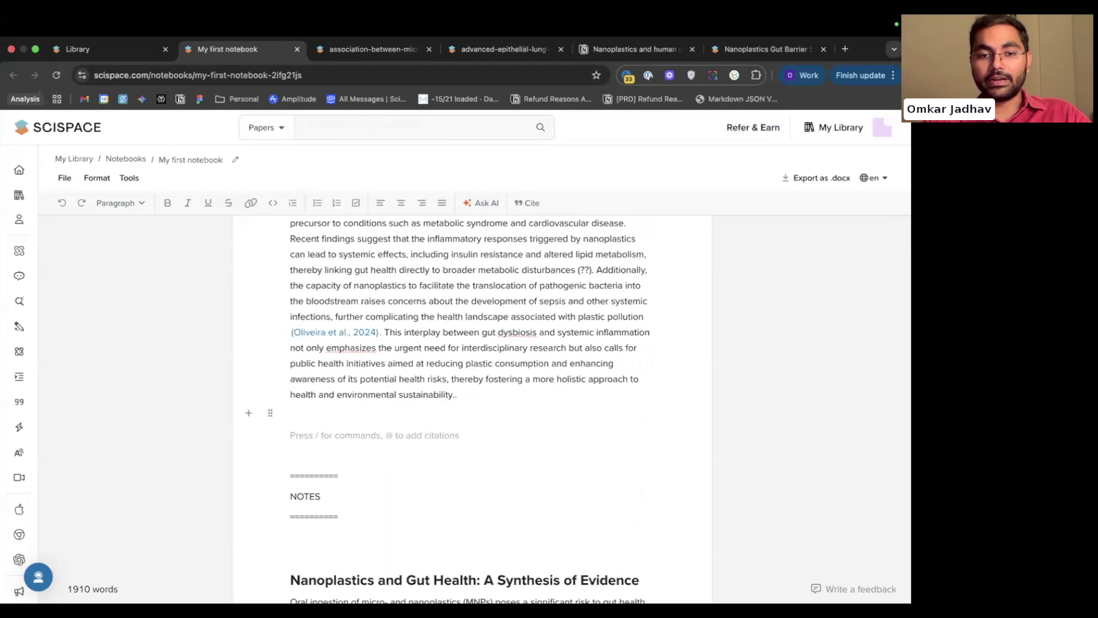
Generate a conclusion on the empty line below the "Future Directions" section using Write Conclusion, and accept it.
key("space")
scroll(394, 321, "down", 1)
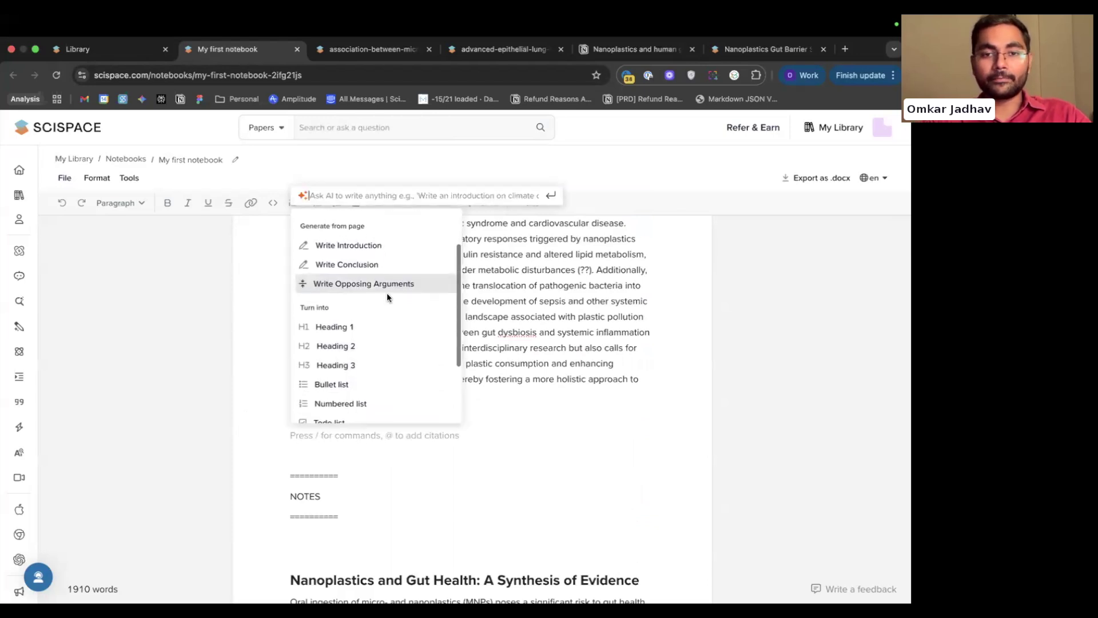
left_click(361, 256)
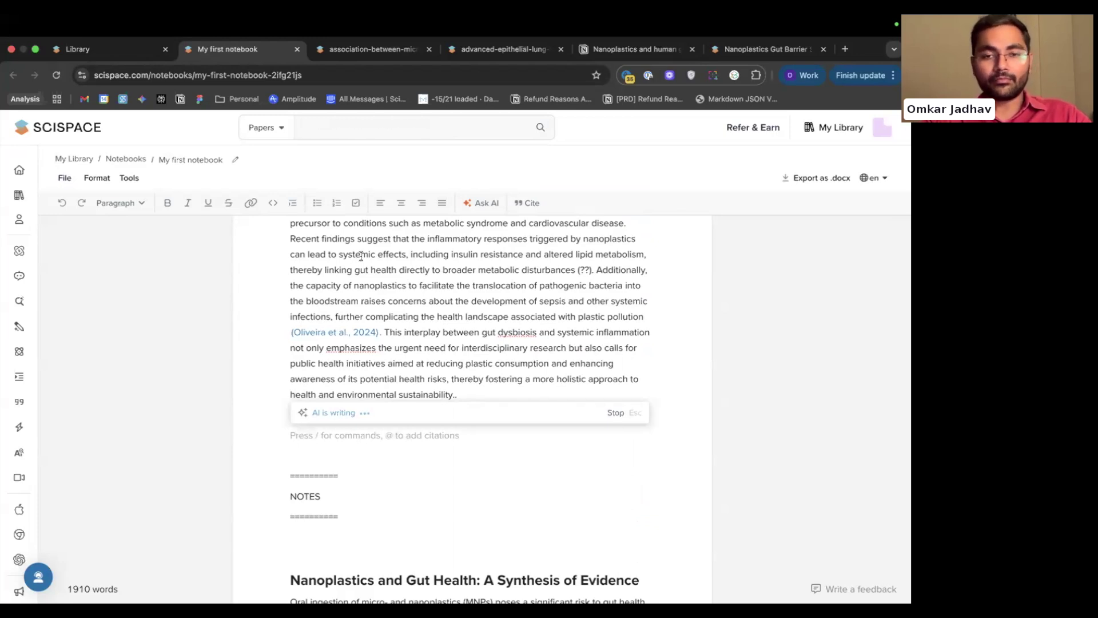
left_click(339, 262)
Review the whole draft from the new conclusion back up to the title.
scroll(423, 362, "down", 3)
scroll(423, 362, "up", 15)
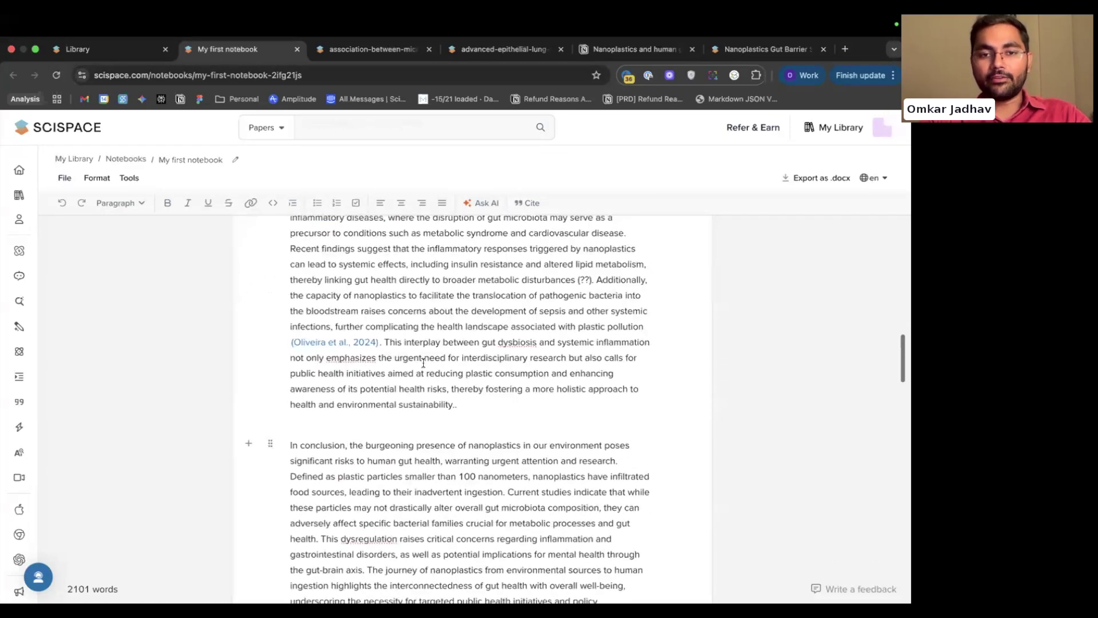
scroll(423, 362, "up", 12)
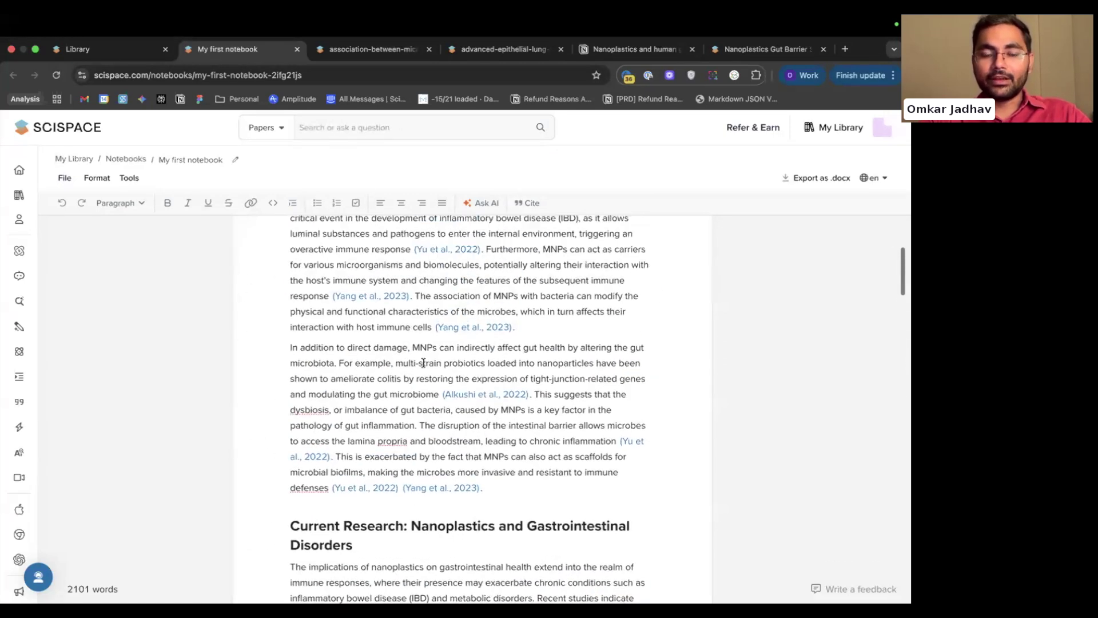
scroll(423, 362, "up", 12)
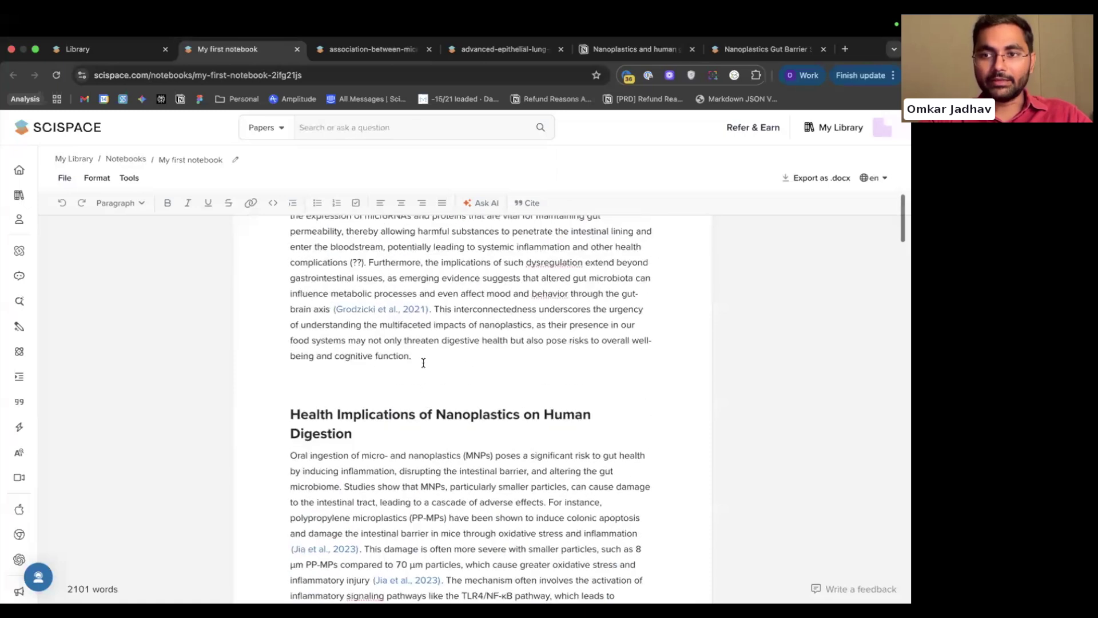
scroll(423, 362, "up", 8)
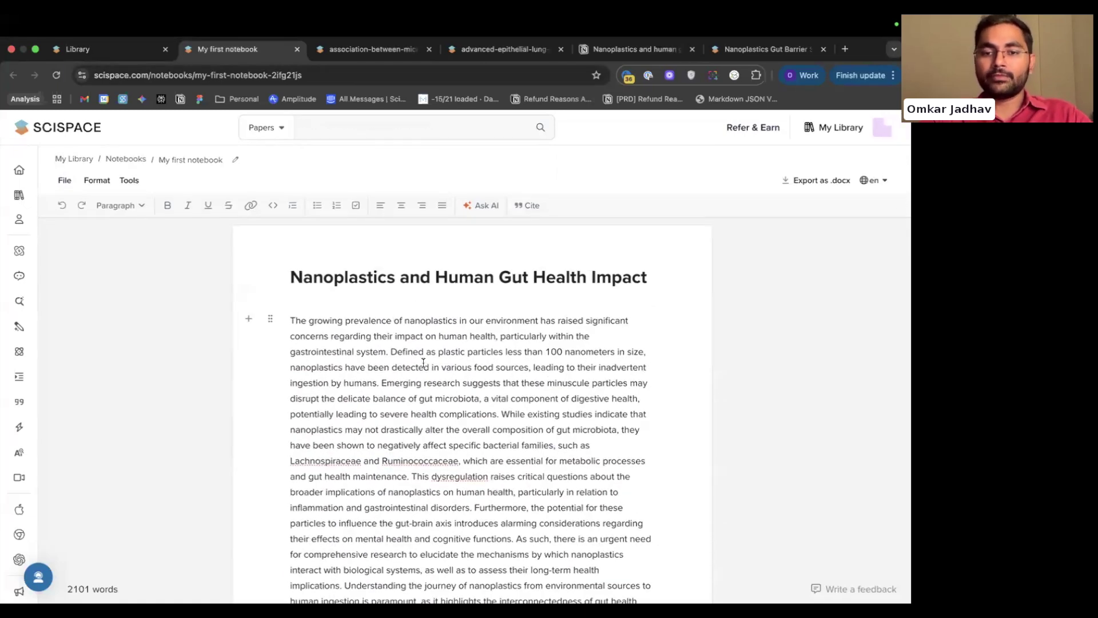
Delete the whole NOTES block between the conclusion and the References, including the leftover empty line below the conclusion.
scroll(423, 362, "down", 10)
scroll(423, 362, "down", 10)
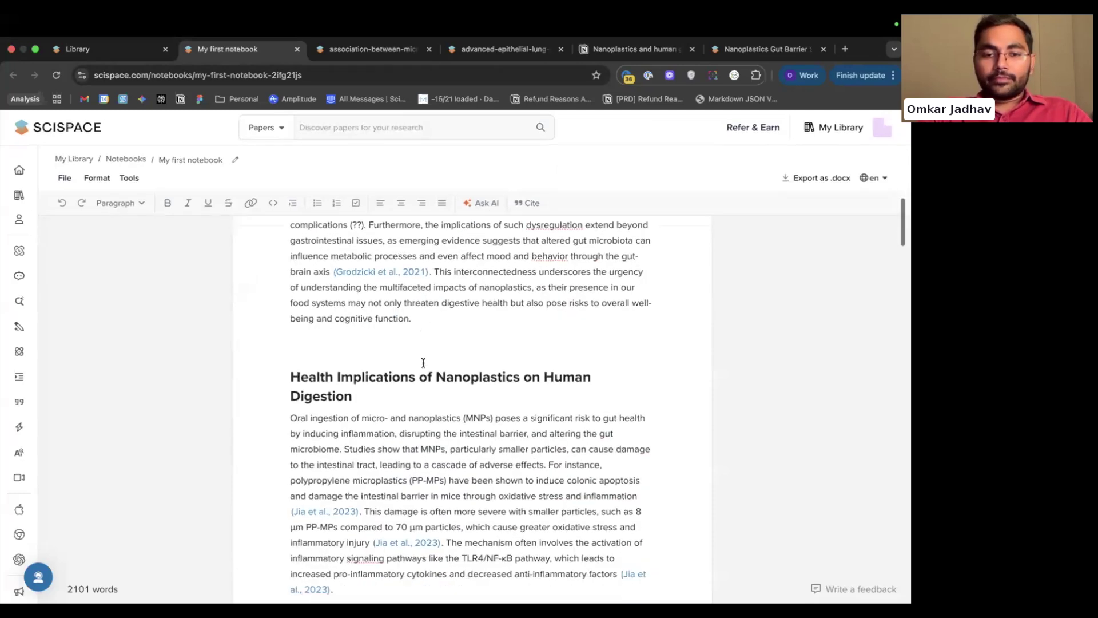
scroll(423, 362, "down", 10)
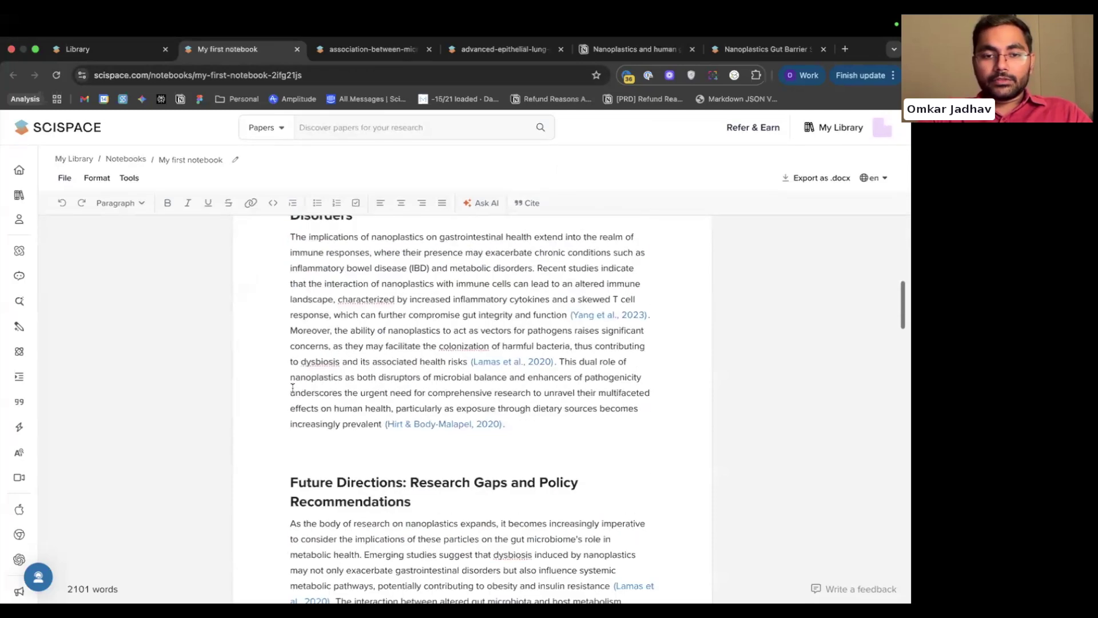
scroll(426, 361, "down", 10)
left_click_drag(423, 362, 456, 359)
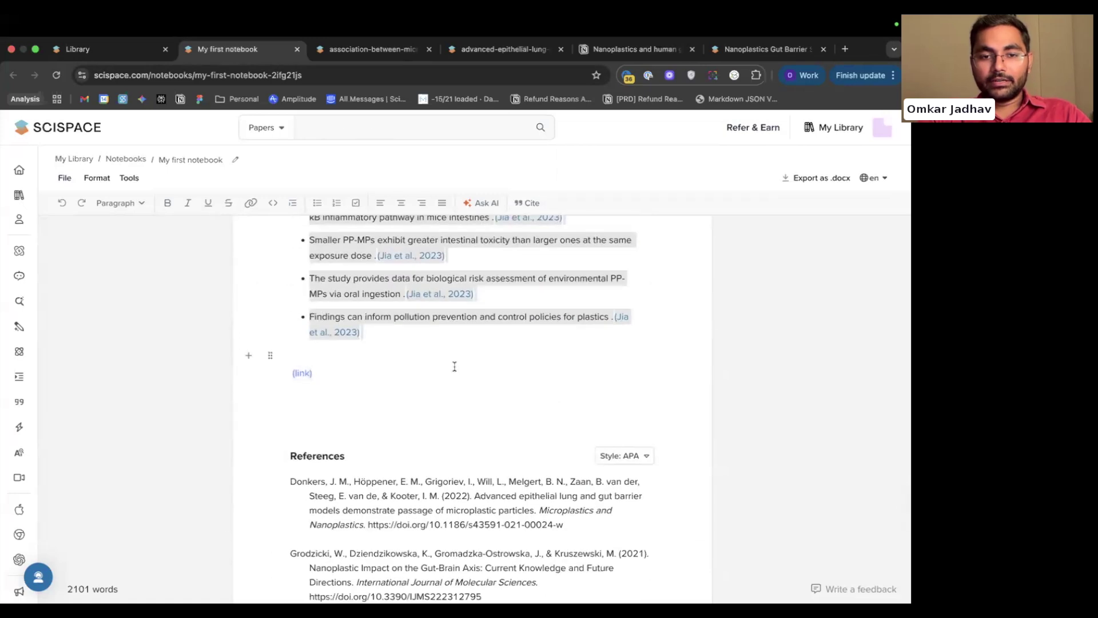
key("BackSpace")
scroll(463, 364, "up", 10)
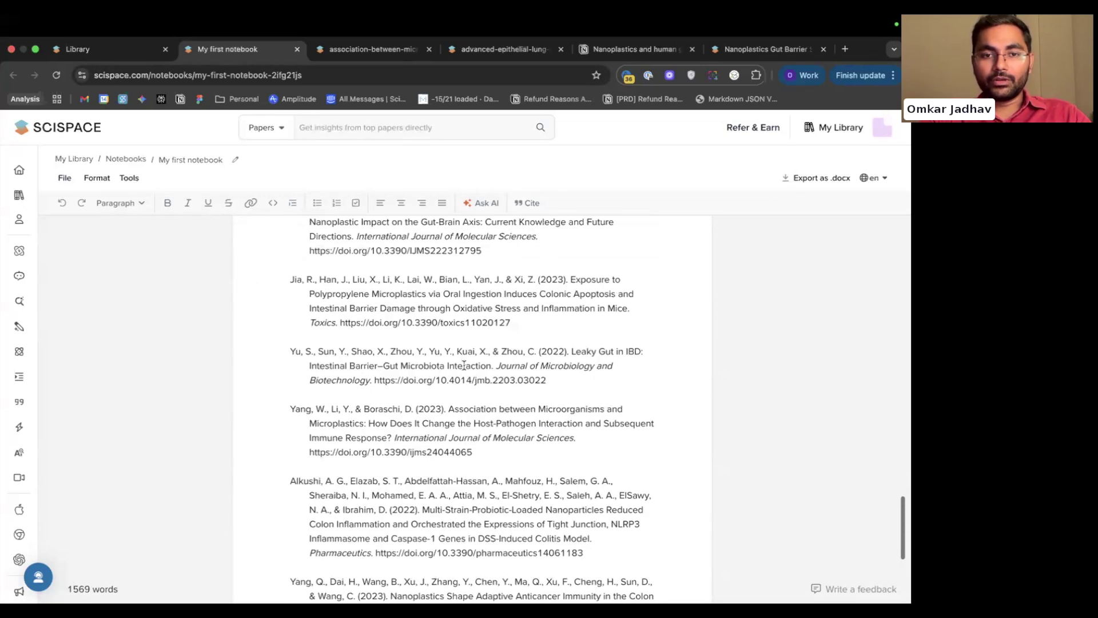
left_click(290, 370)
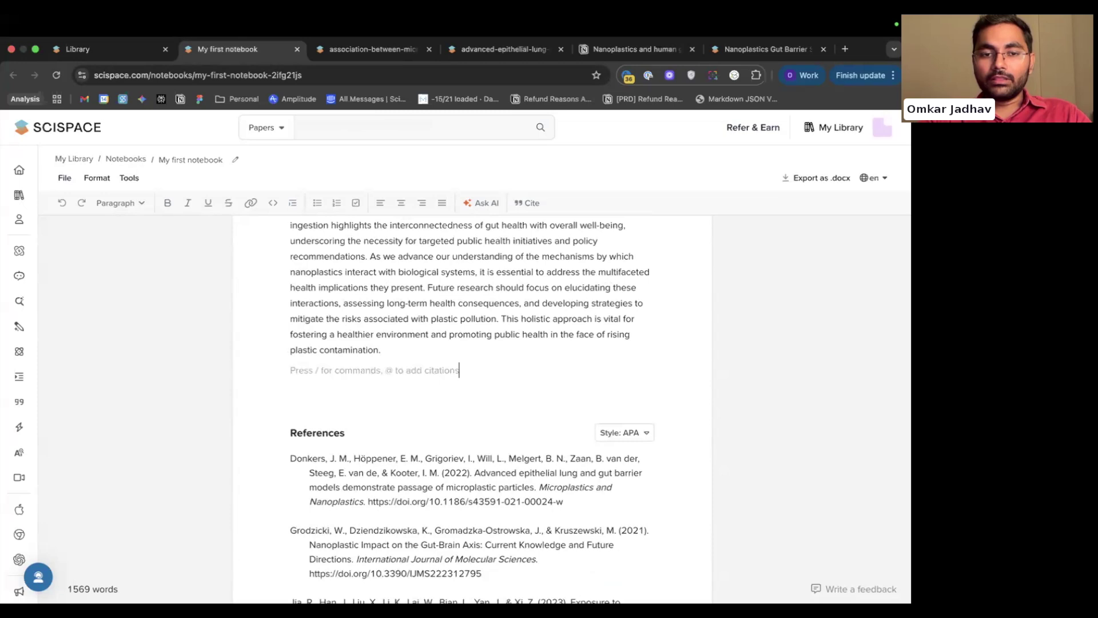
key("BackSpace")
scroll(540, 339, "up", 10)
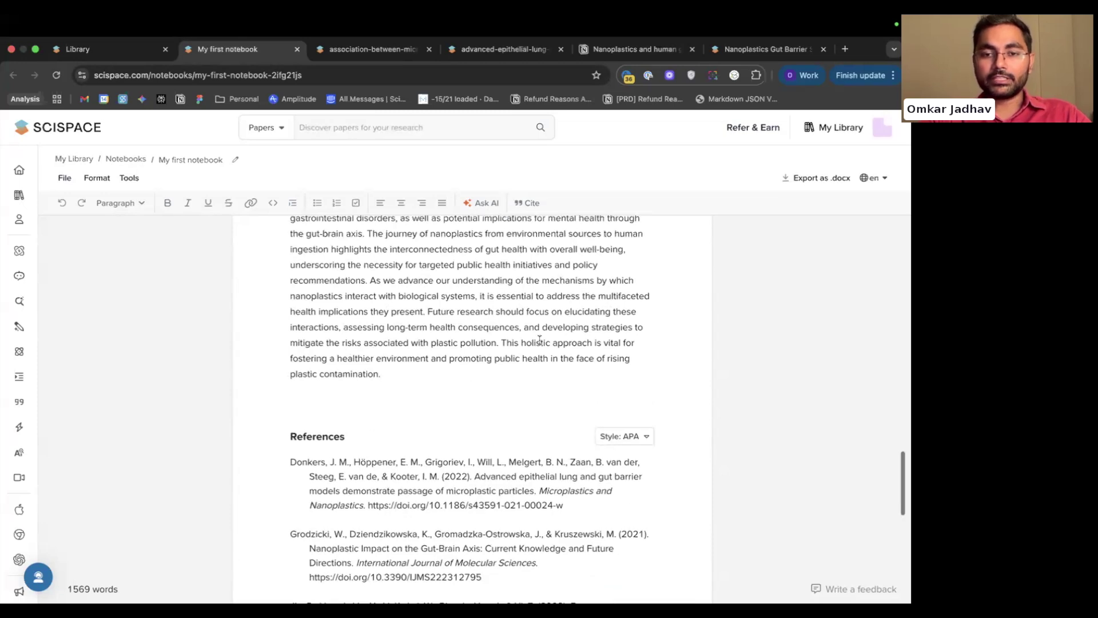
Change the notebook's citation style to Elsevier - Harvard (without titles) by searching the styles for "harv", and check the reformatted reference list.
scroll(539, 339, "down", 15)
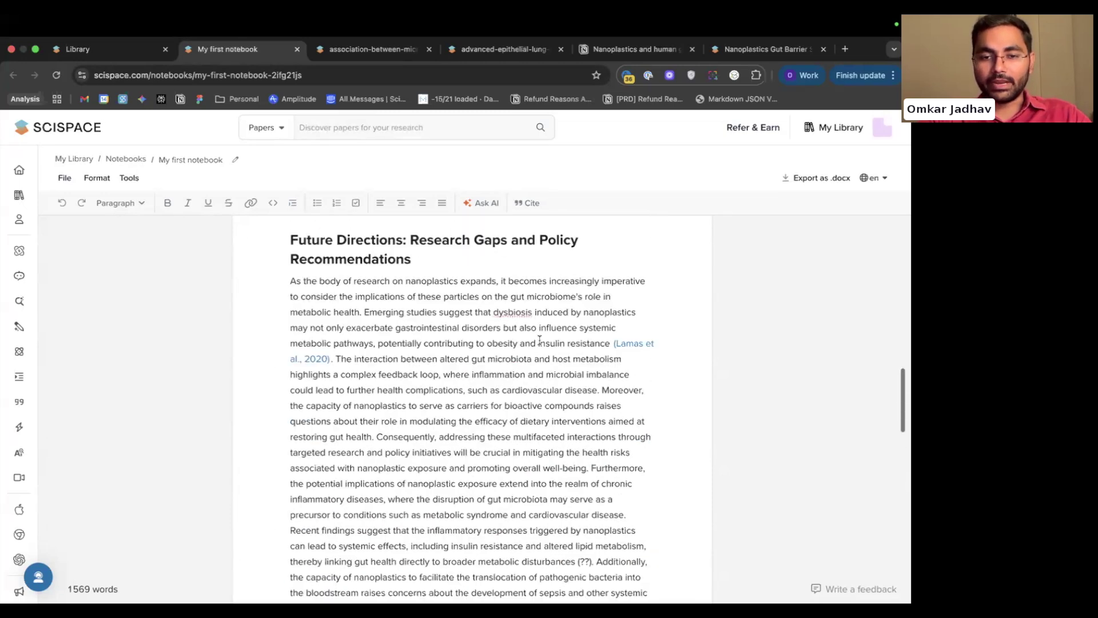
scroll(484, 376, "down", 6)
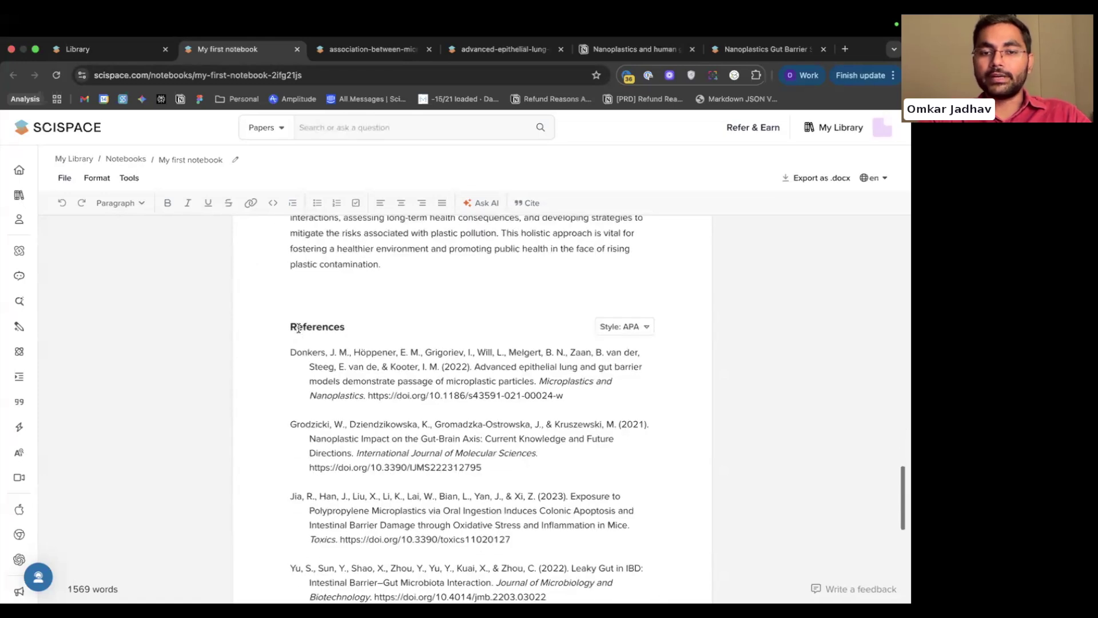
scroll(429, 357, "down", 7)
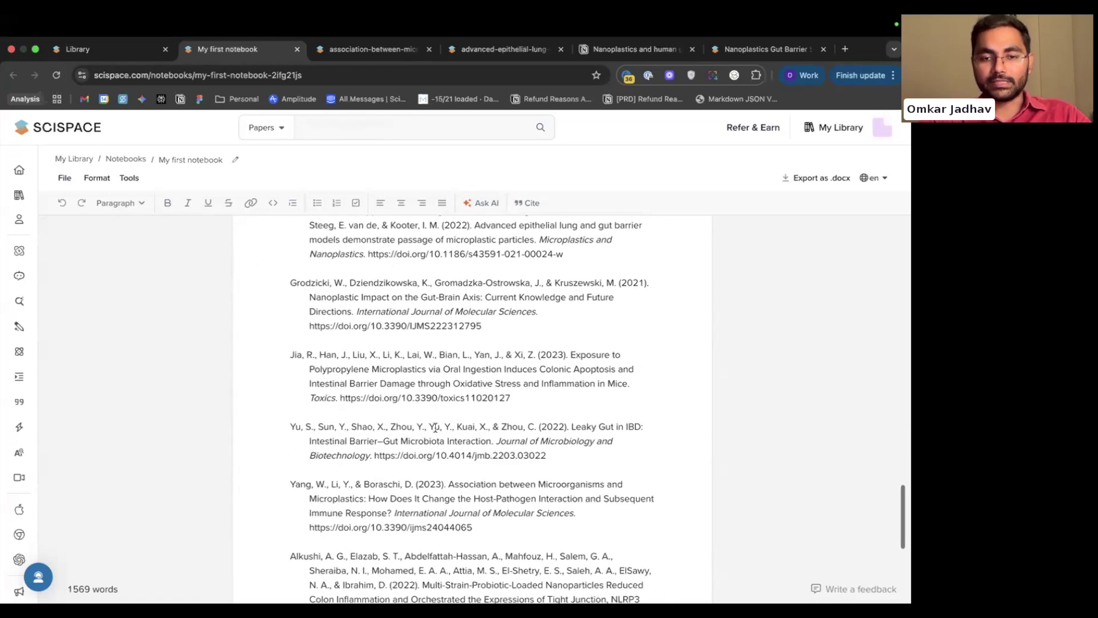
scroll(434, 427, "up", 9)
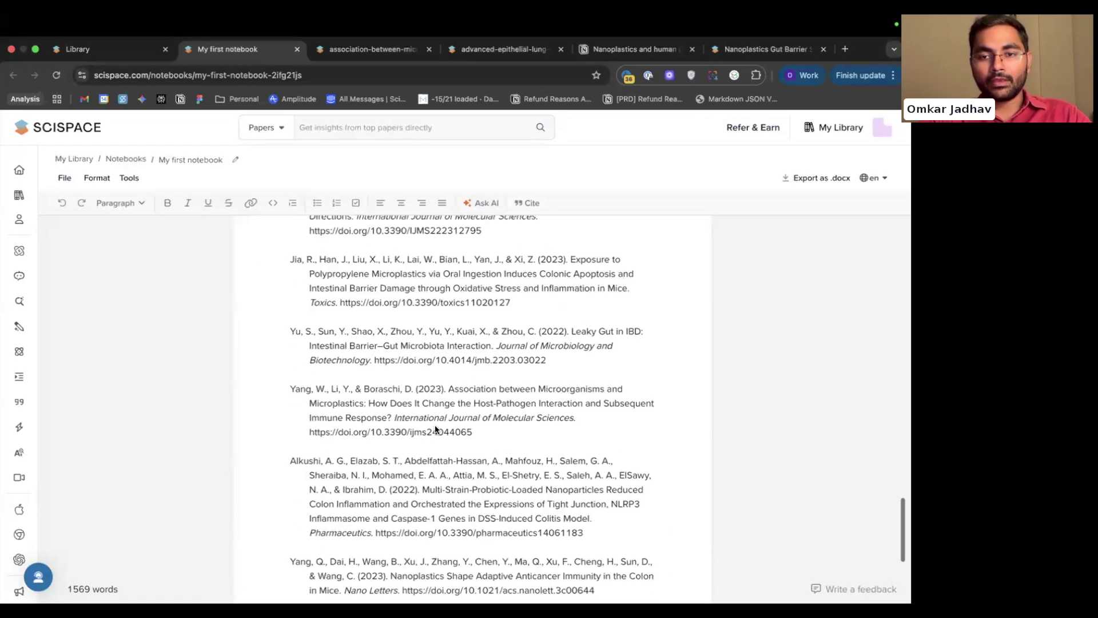
scroll(595, 400, "up", 1)
left_click(619, 393)
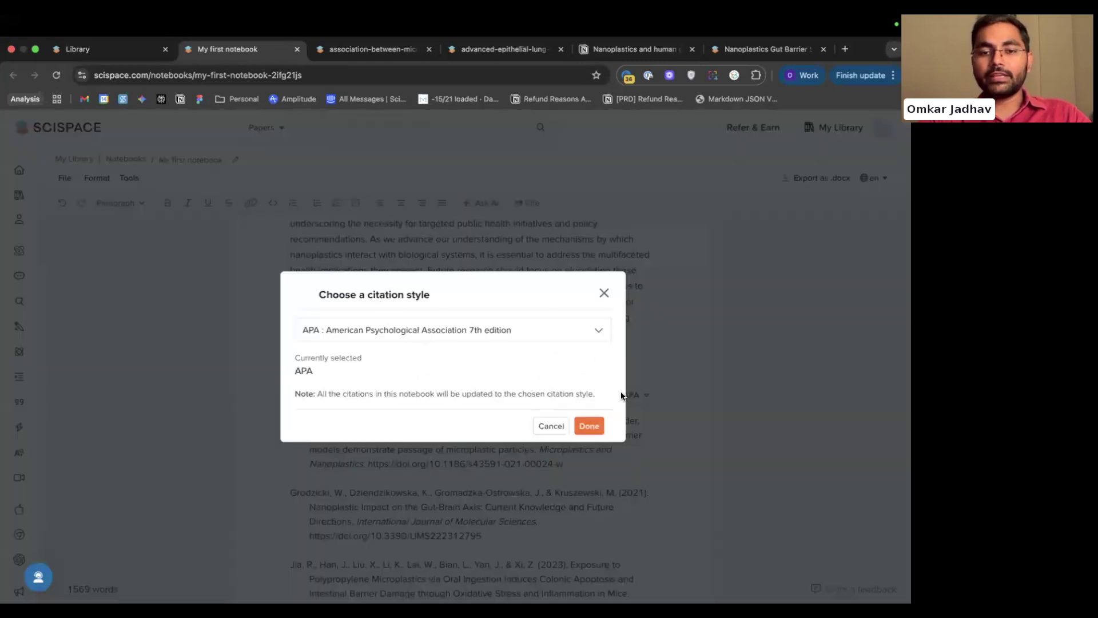
left_click(570, 324)
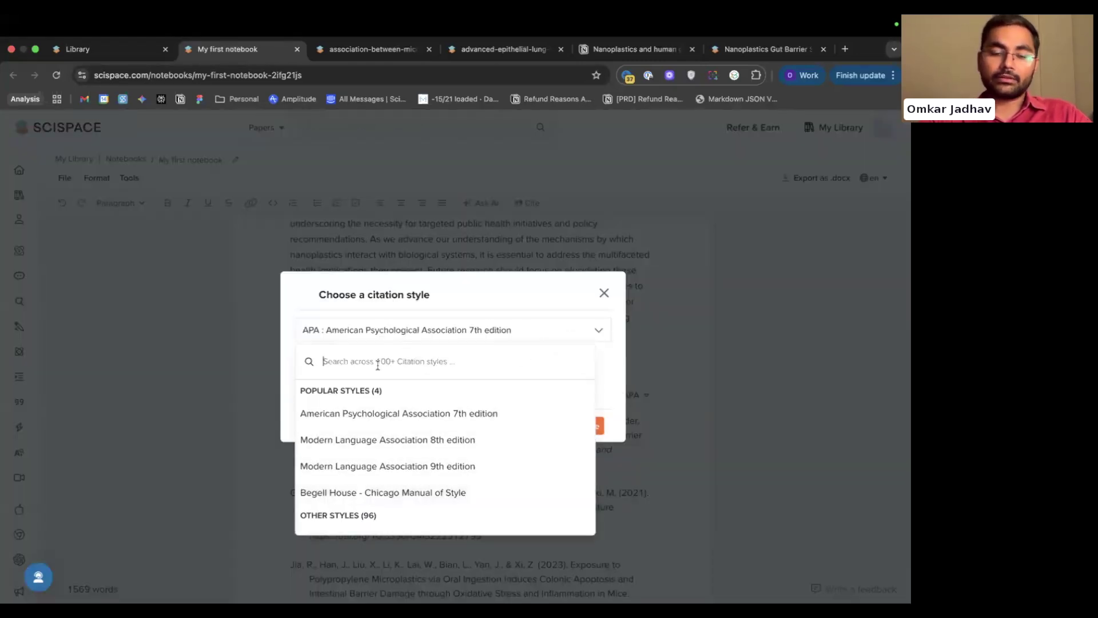
type("harv")
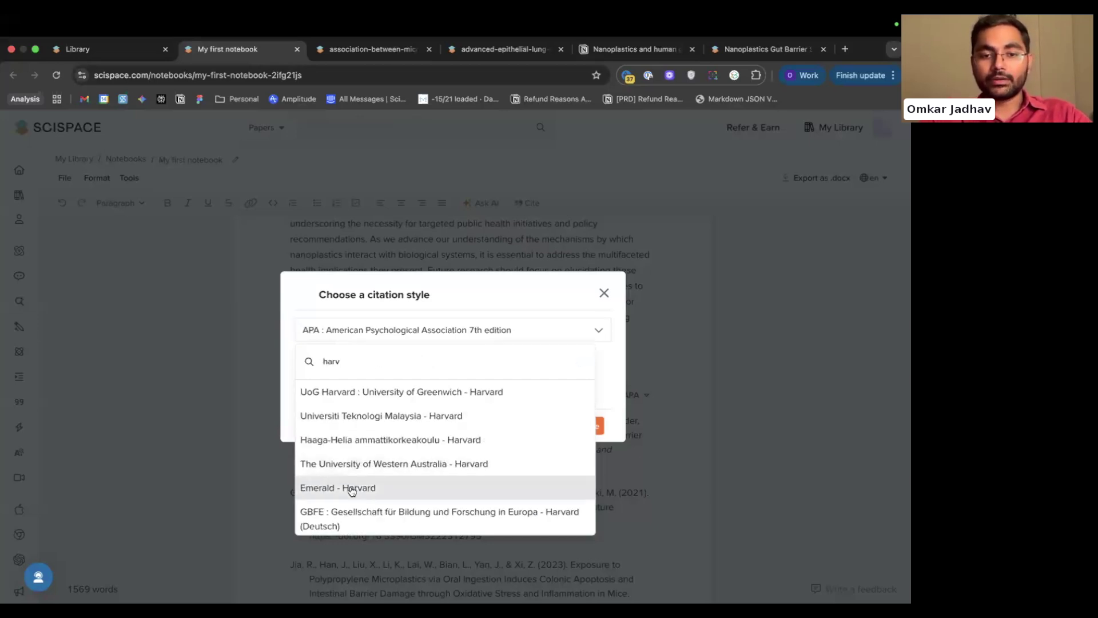
scroll(351, 490, "down", 3)
scroll(350, 490, "down", 2)
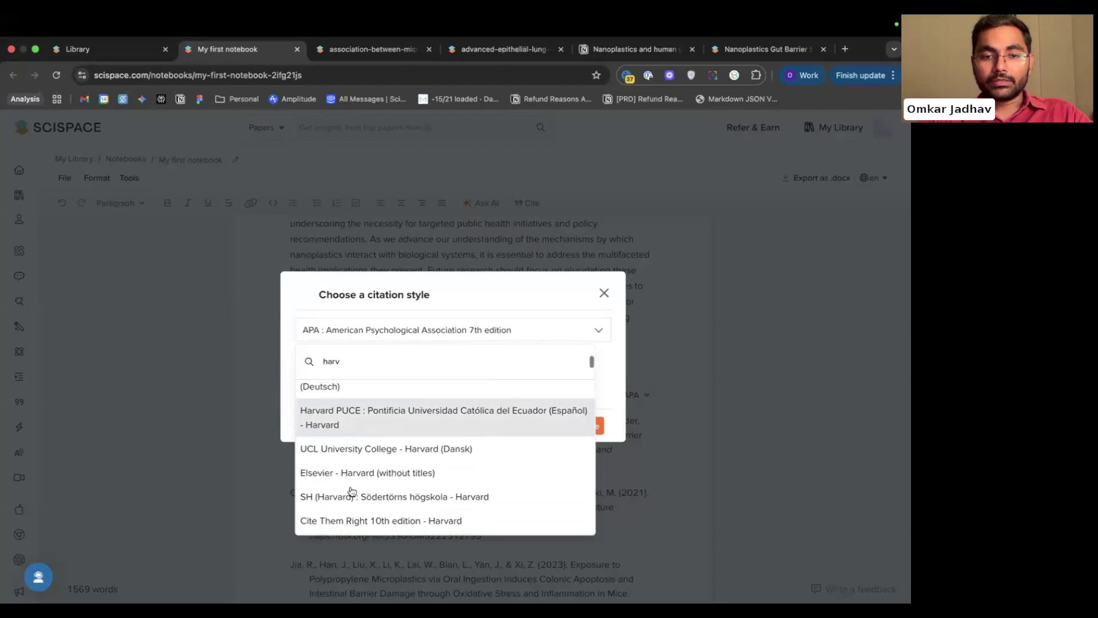
left_click(354, 473)
left_click(588, 425)
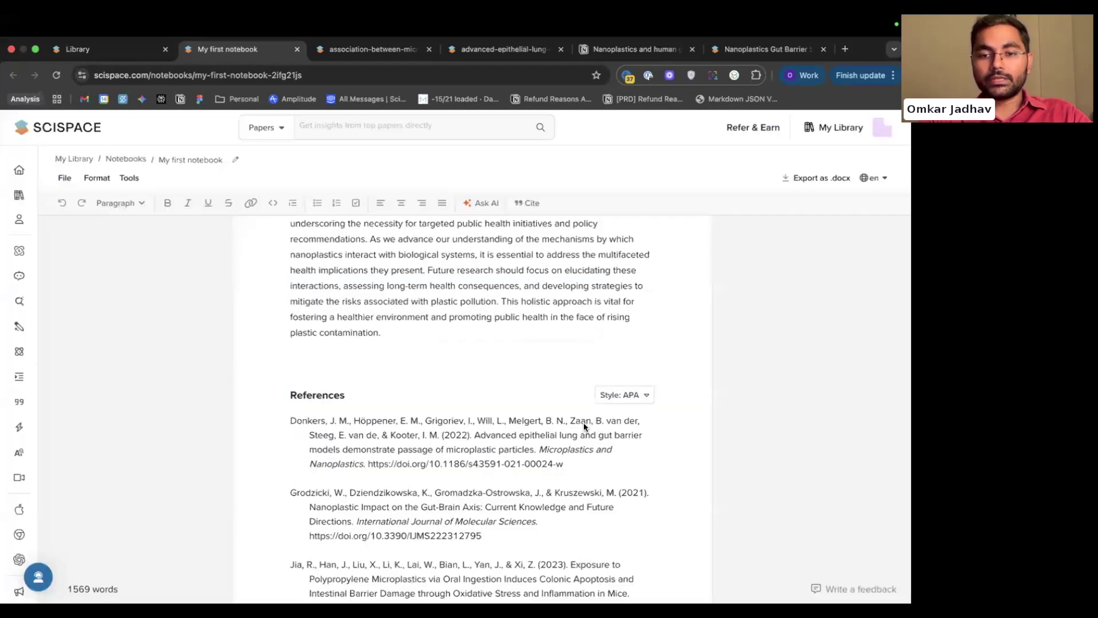
scroll(555, 463, "down", 5)
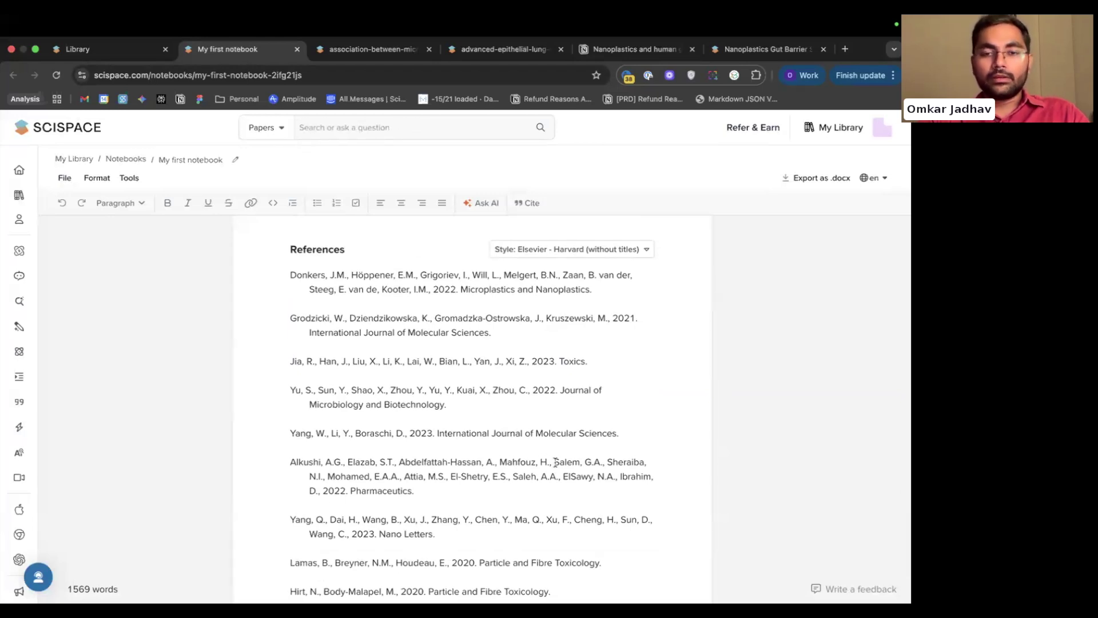
Export the finished notebook as a .docx file, saving it as my-first-notebook in the Downloads folder.
scroll(555, 462, "up", 20)
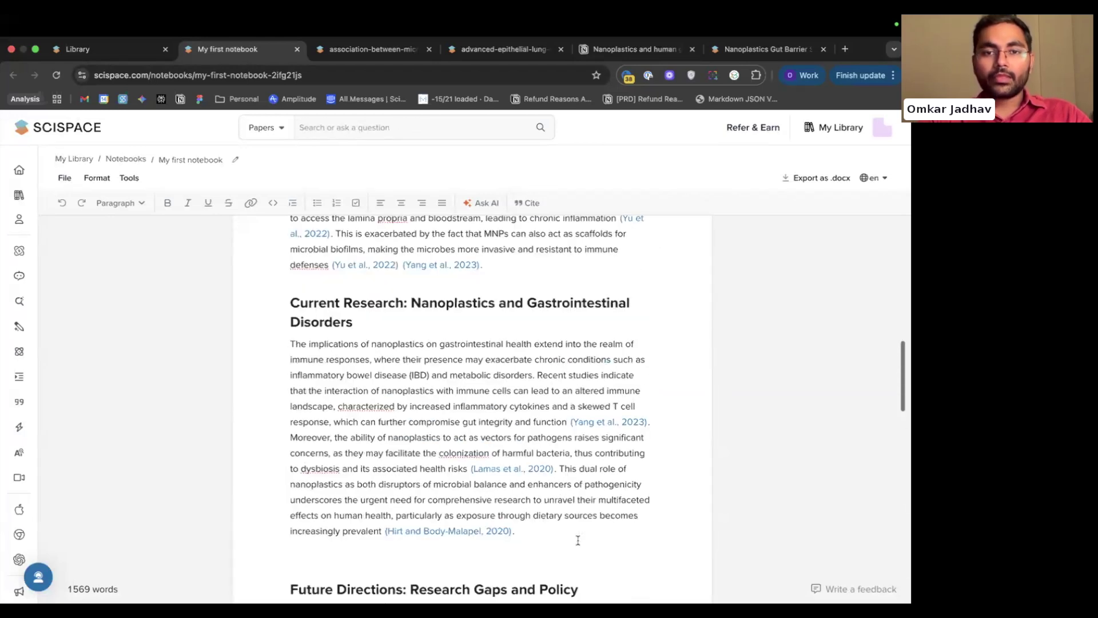
scroll(578, 539, "up", 20)
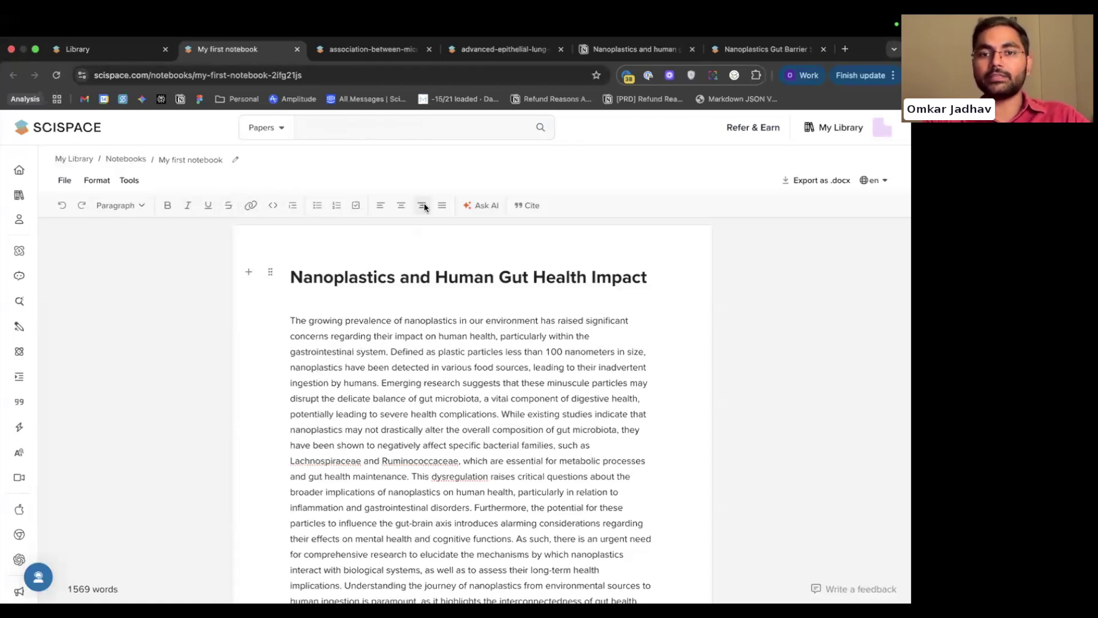
scroll(473, 423, "down", 15)
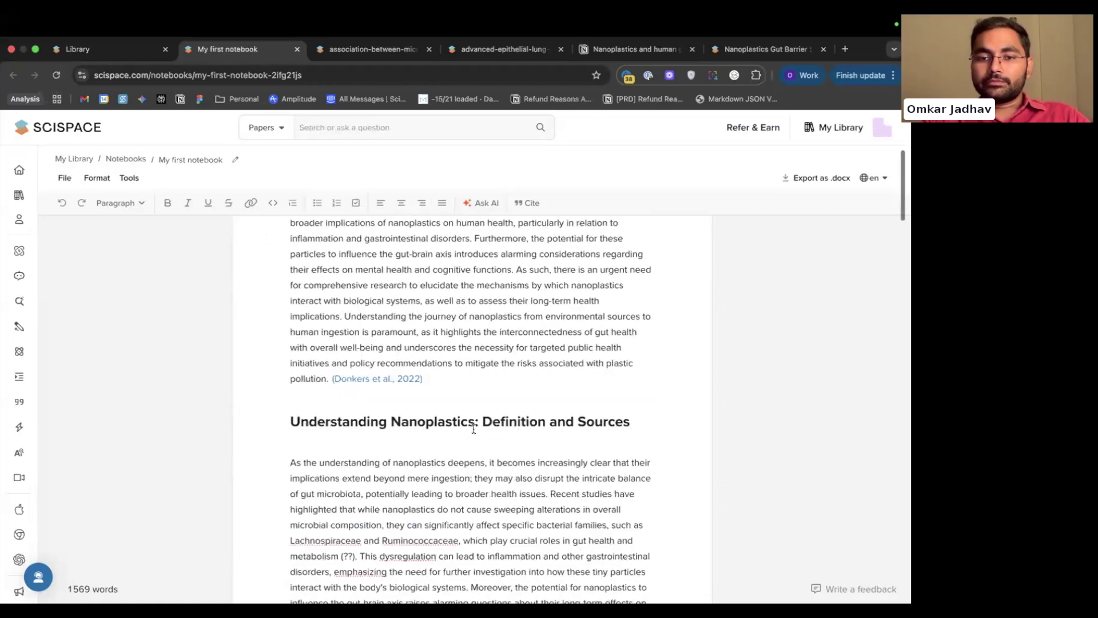
scroll(492, 388, "up", 15)
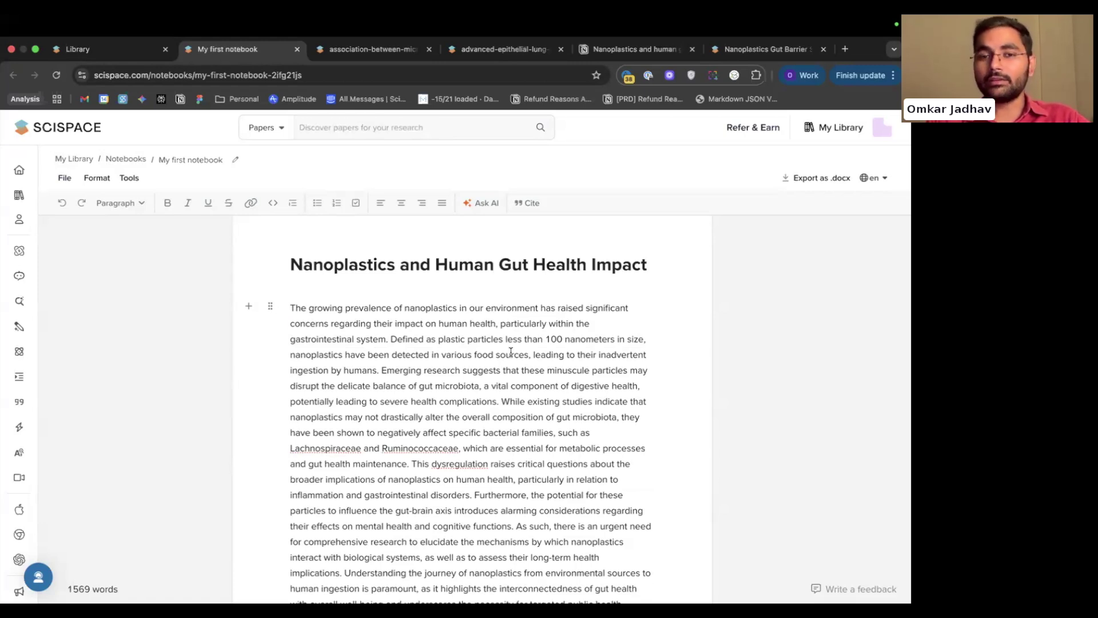
left_click(803, 186)
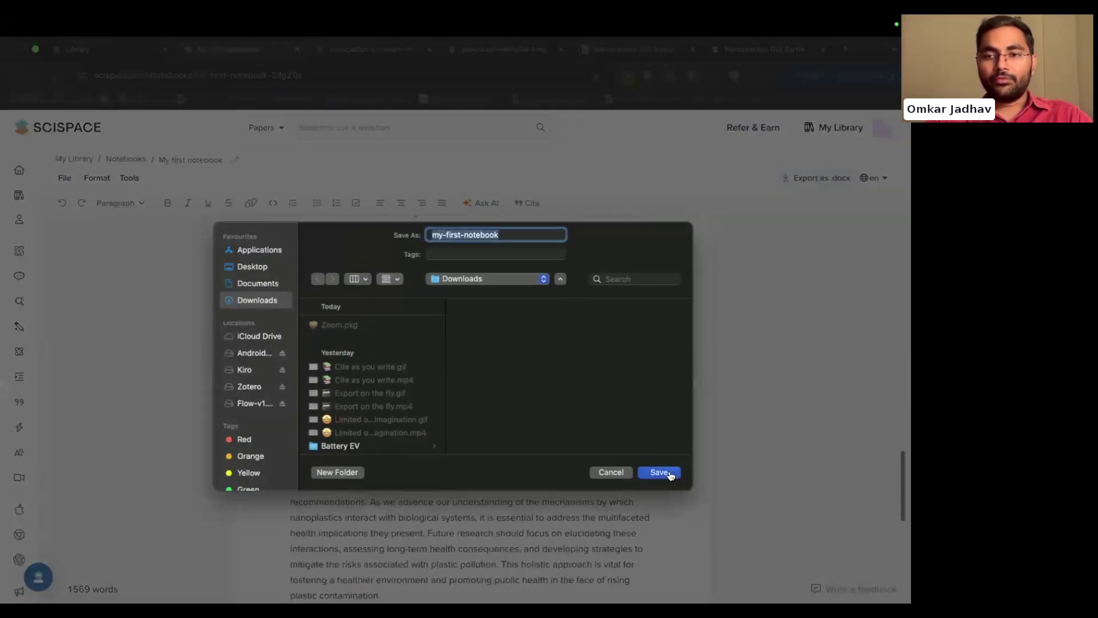
left_click(667, 470)
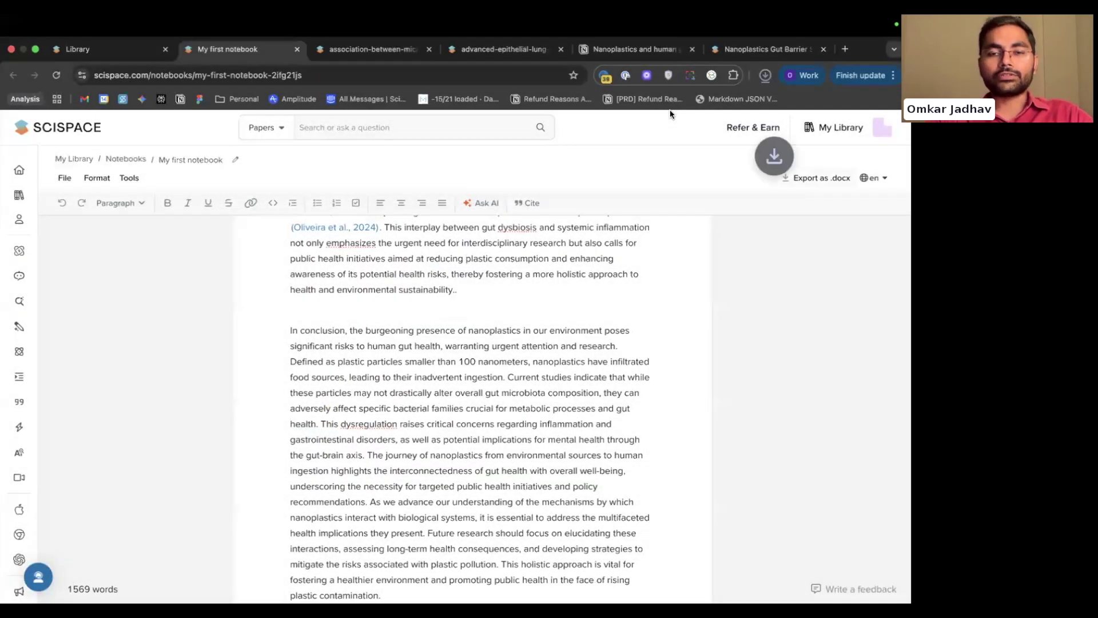
Open the AI Writer page and bring up its collection of writing templates.
scroll(631, 319, "up", 20)
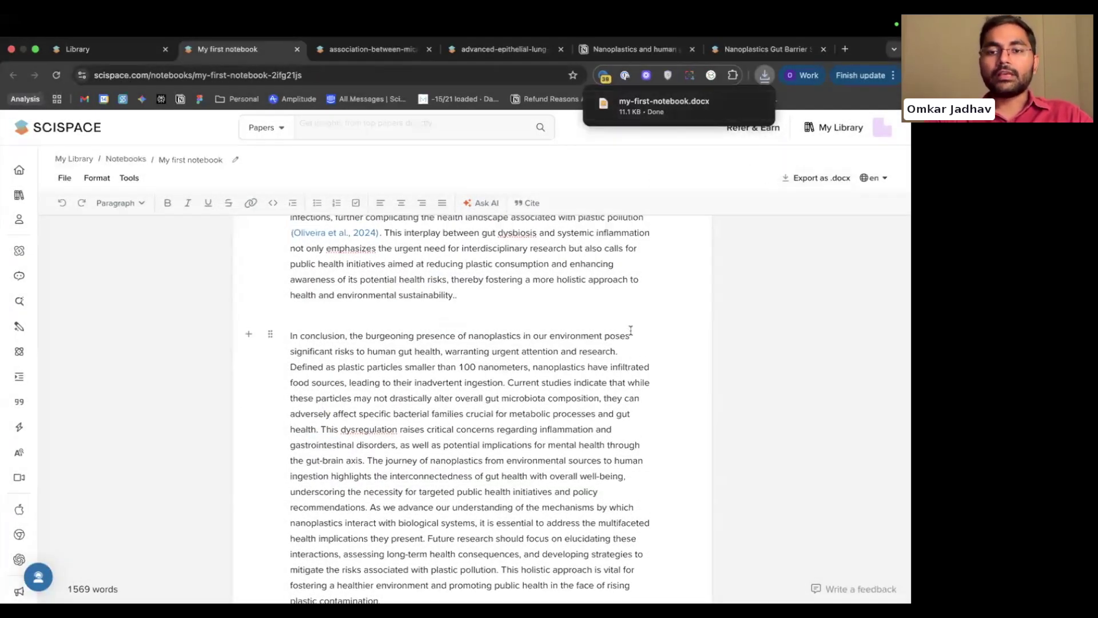
scroll(630, 331, "up", 1)
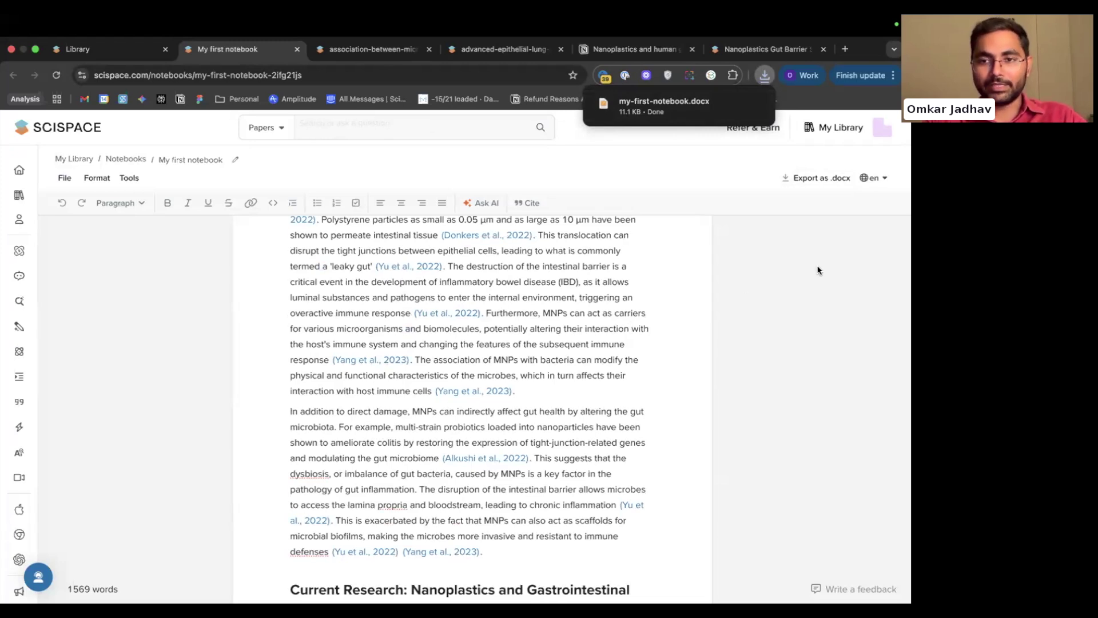
scroll(514, 390, "up", 10)
scroll(514, 389, "up", 20)
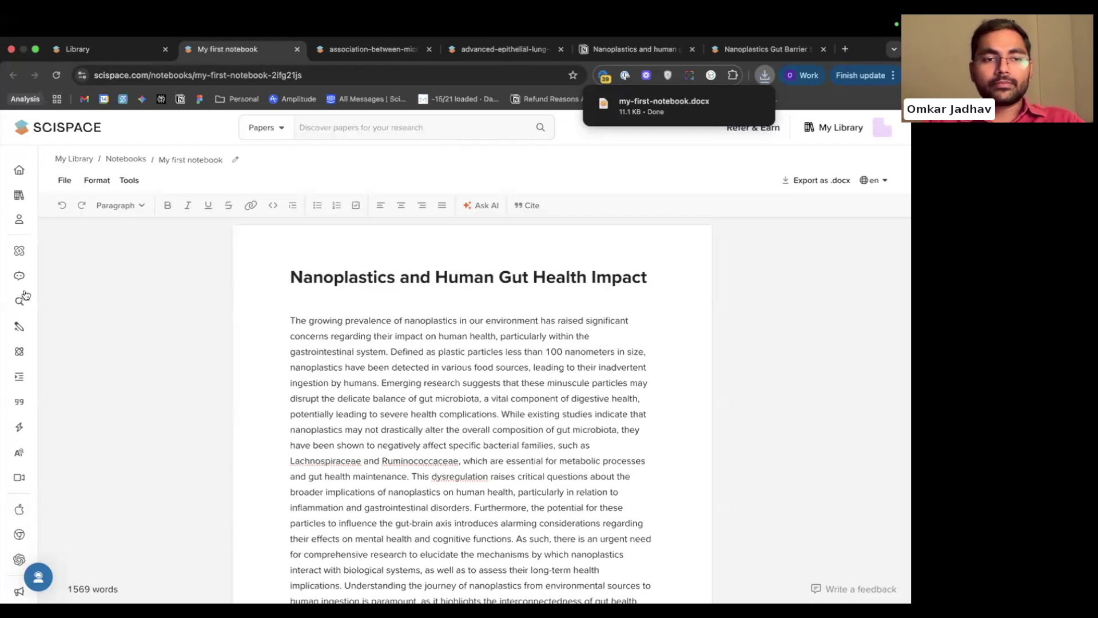
mouse_move(32, 271)
left_click(48, 328)
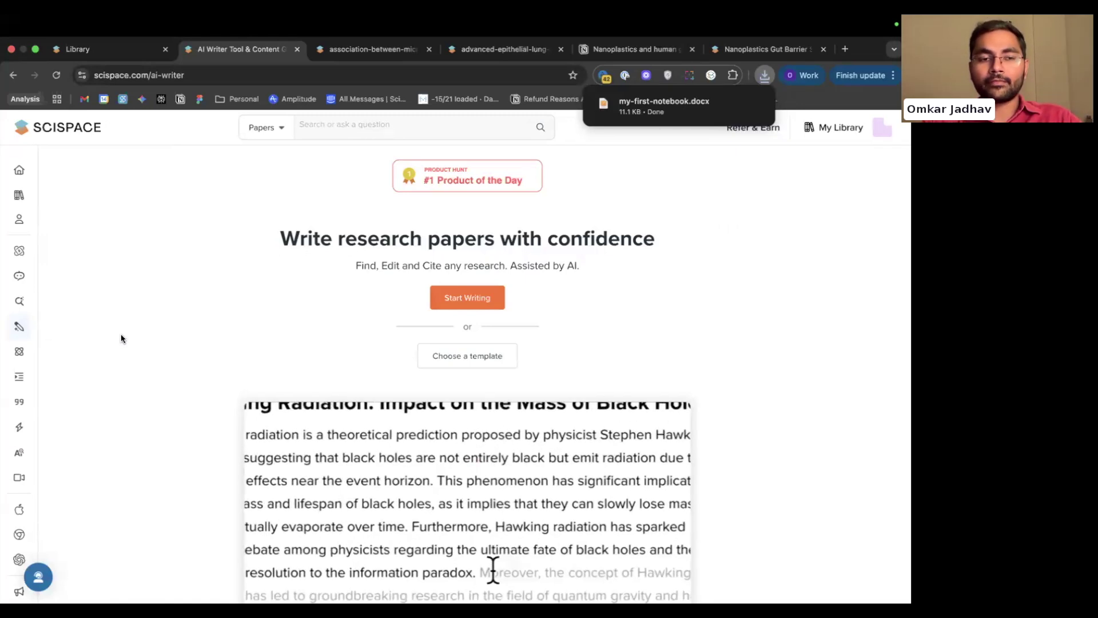
left_click(472, 355)
Browse the available writing templates and start a new notebook from the Literature Review template.
scroll(434, 382, "down", 1)
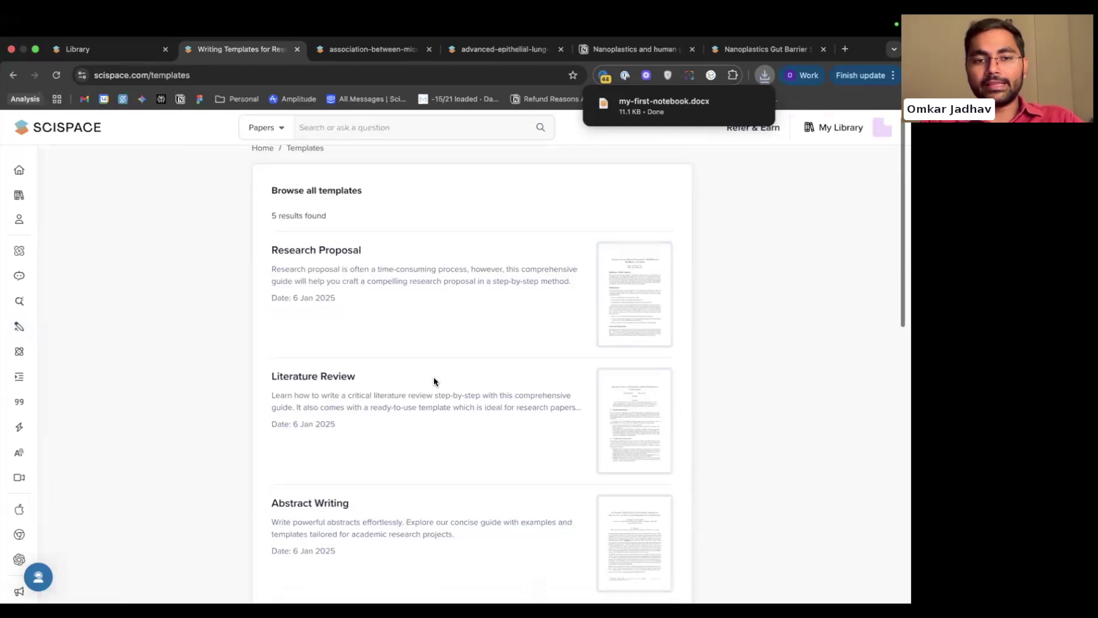
mouse_move(434, 382)
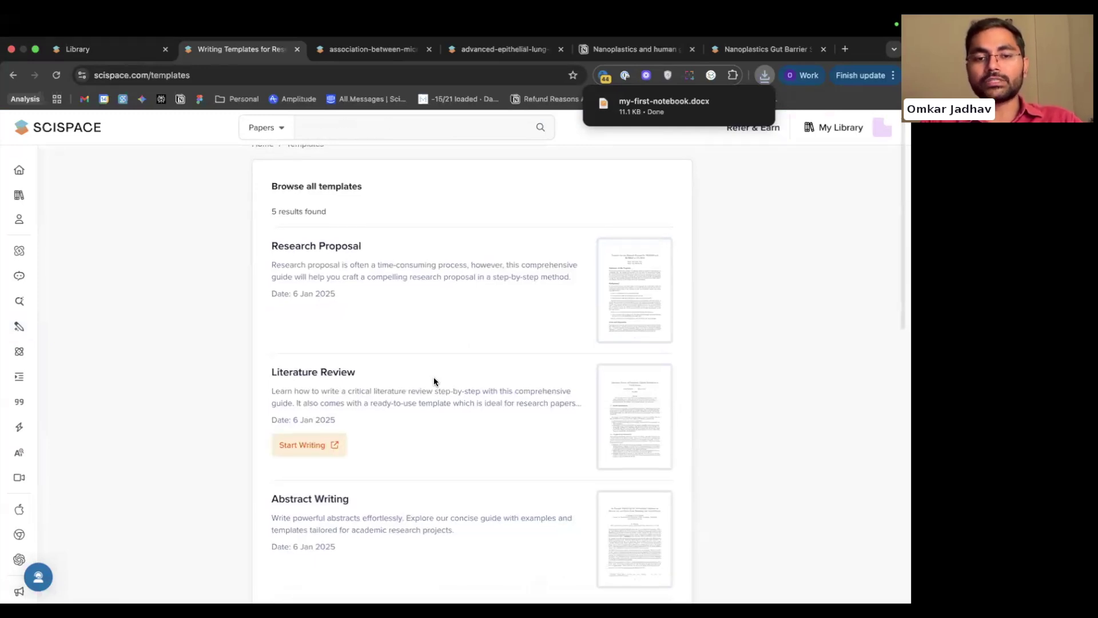
scroll(434, 381, "down", 1)
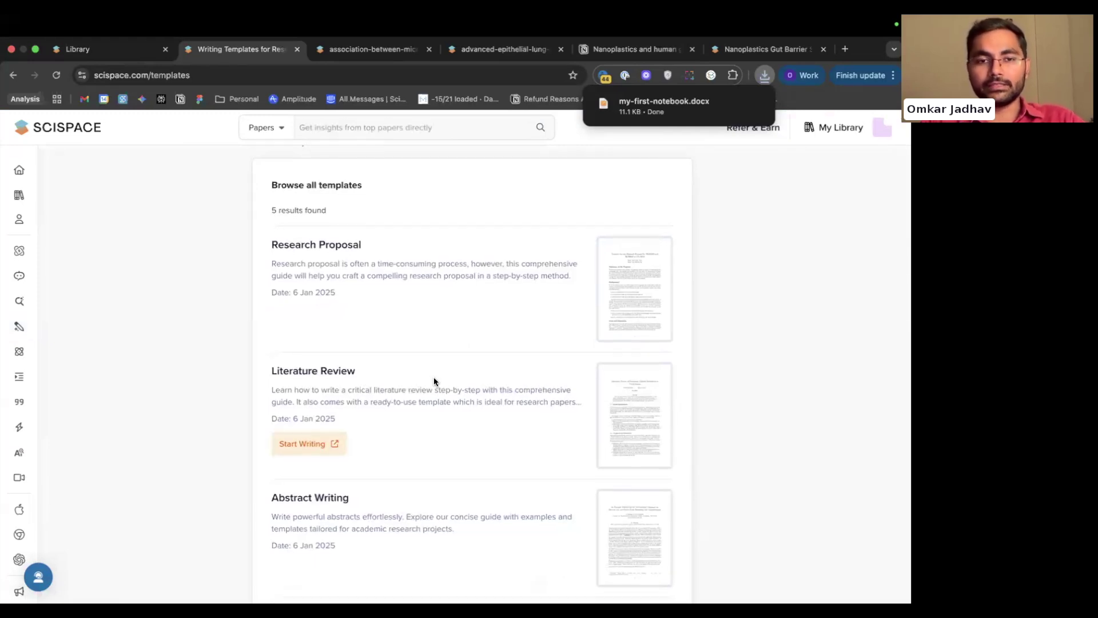
mouse_move(471, 261)
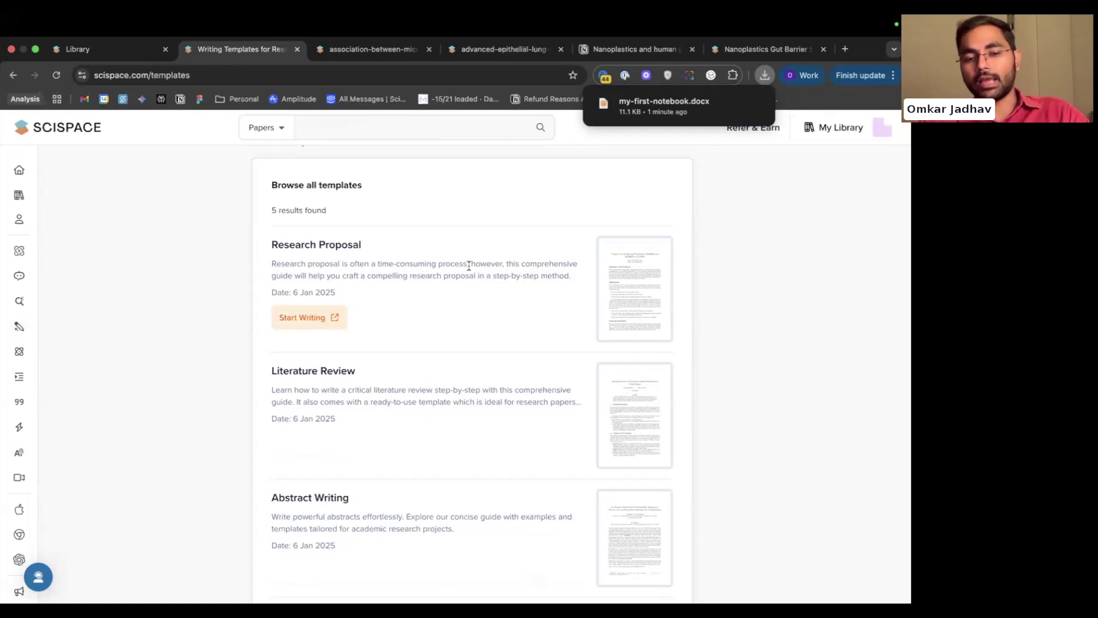
scroll(468, 266, "down", 4)
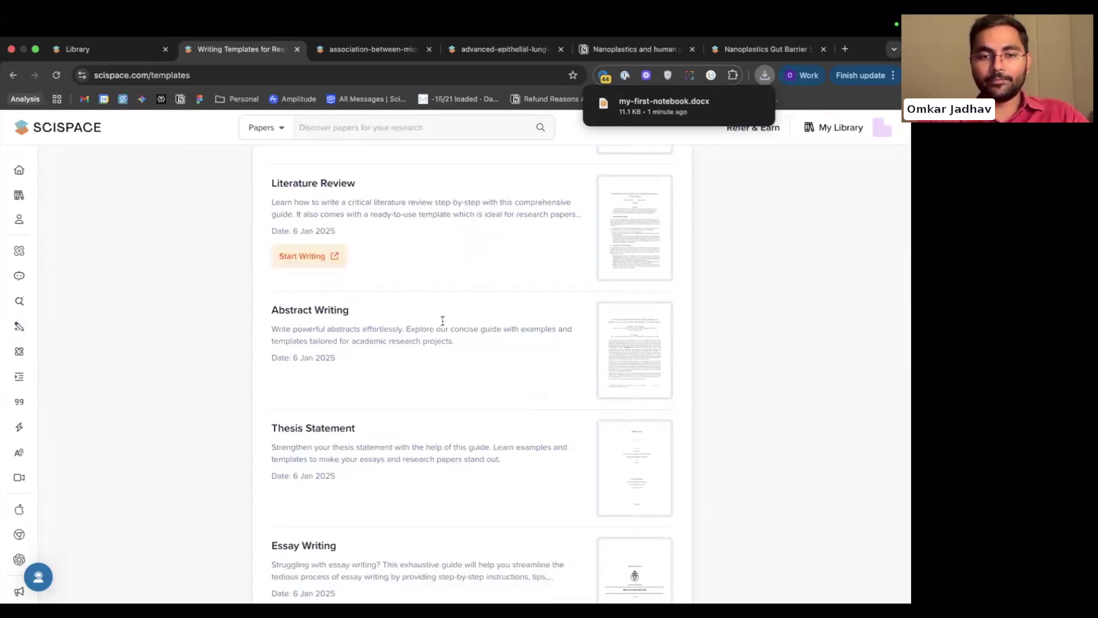
mouse_move(423, 342)
scroll(422, 341, "up", 2)
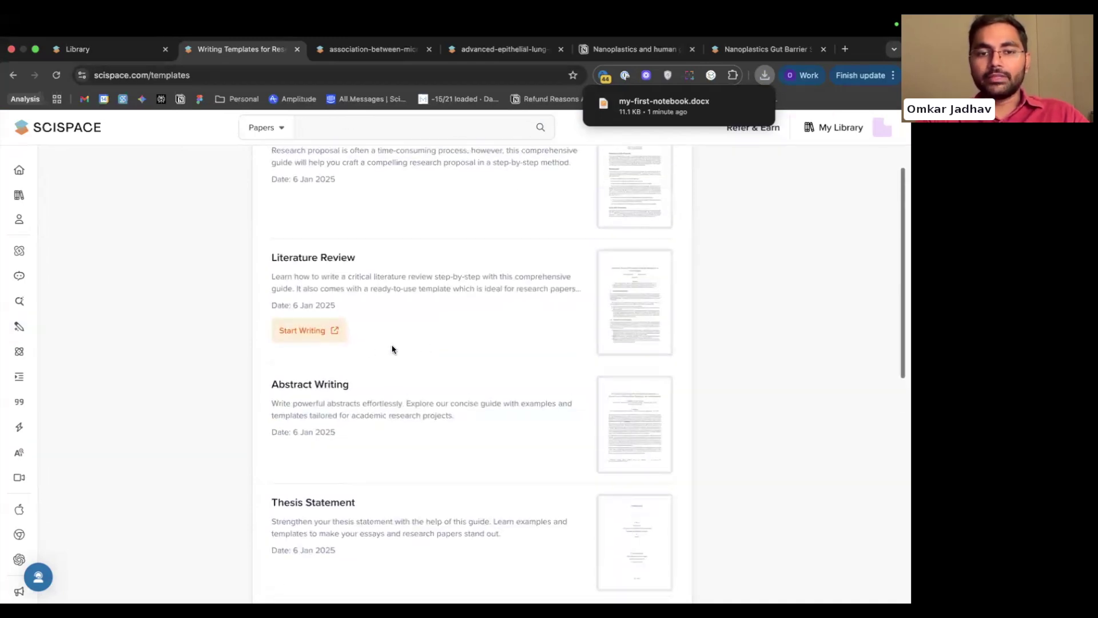
left_click(313, 335)
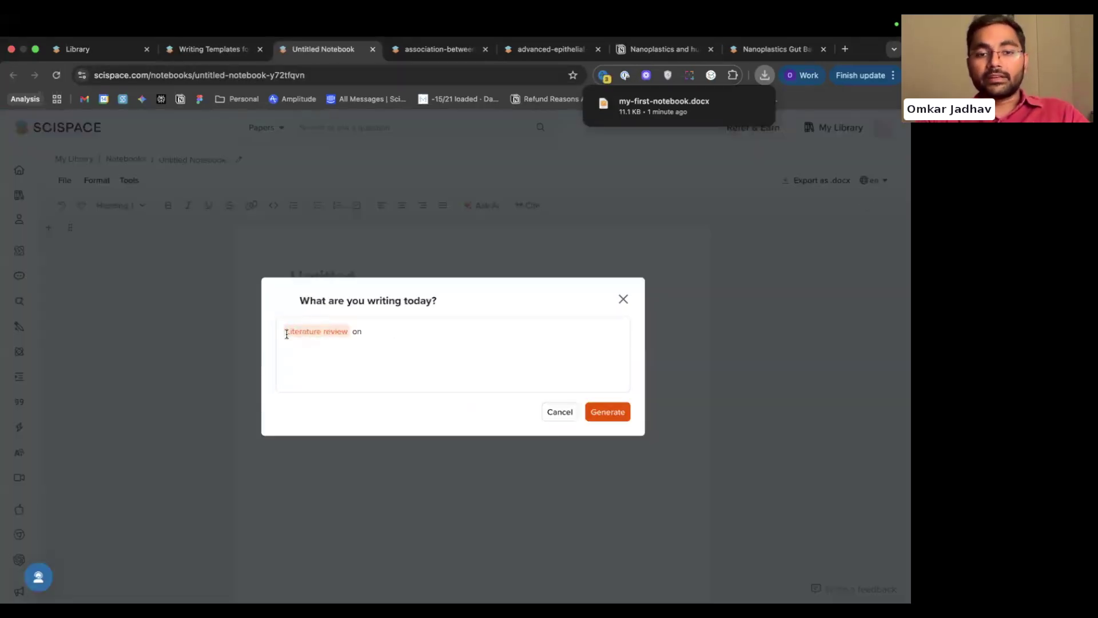
Complete the writing prompt as "Literature review on Nanoplastics" and generate the document outline.
left_click(377, 332)
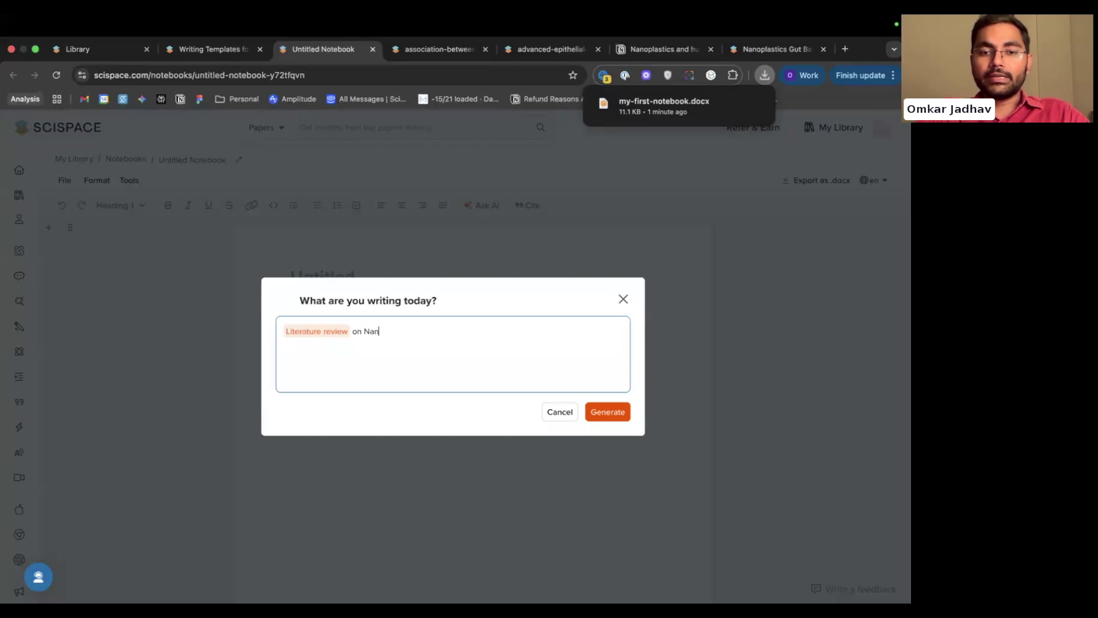
type("Nanoplastics")
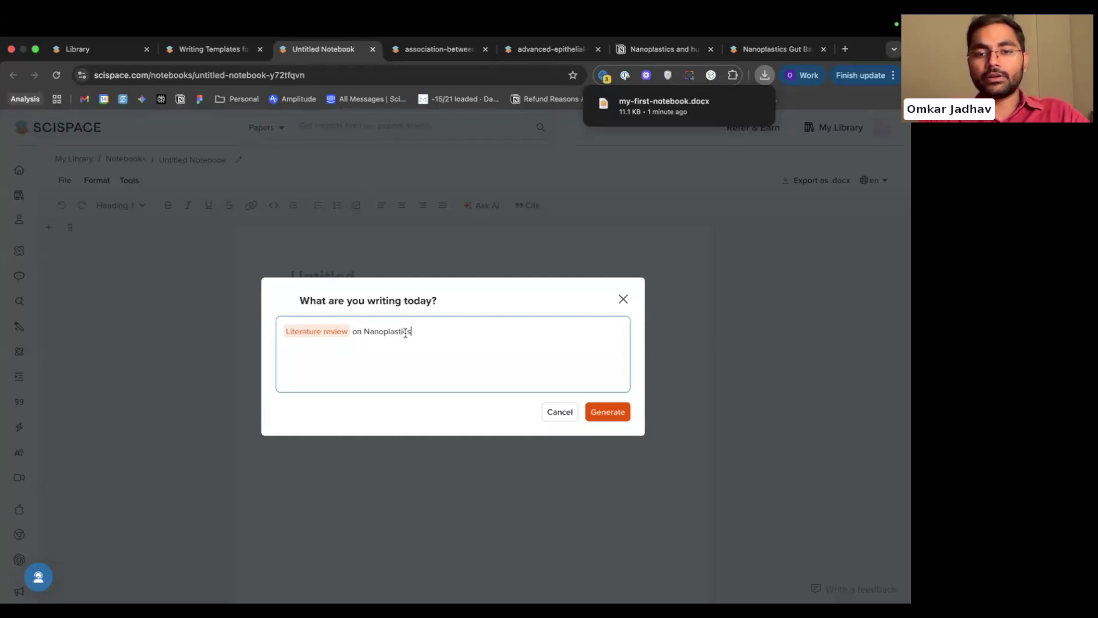
left_click(595, 412)
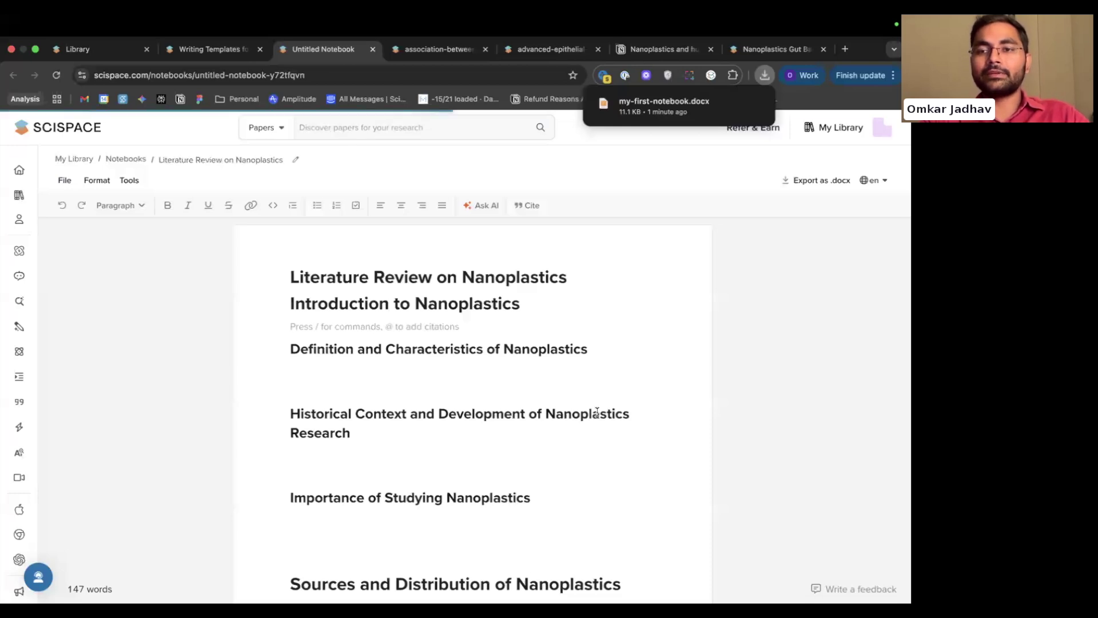
Review the headings of the generated outline and place the cursor in the empty paragraph under "Definition and Characteristics of Nanoplastics".
scroll(597, 412, "down", 7)
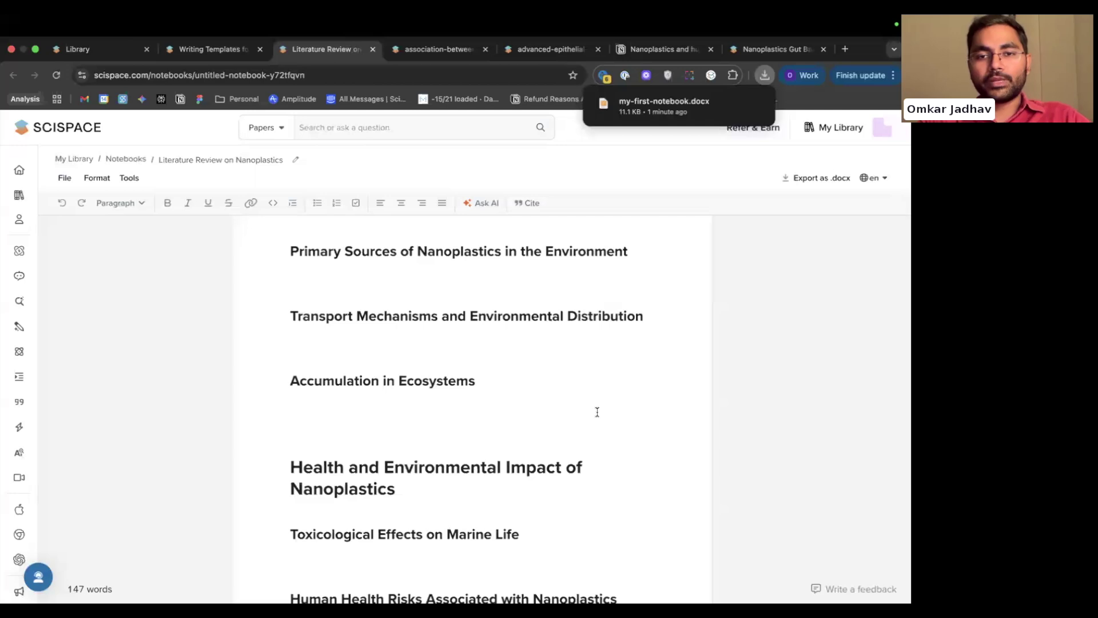
scroll(597, 411, "down", 10)
scroll(597, 412, "up", 15)
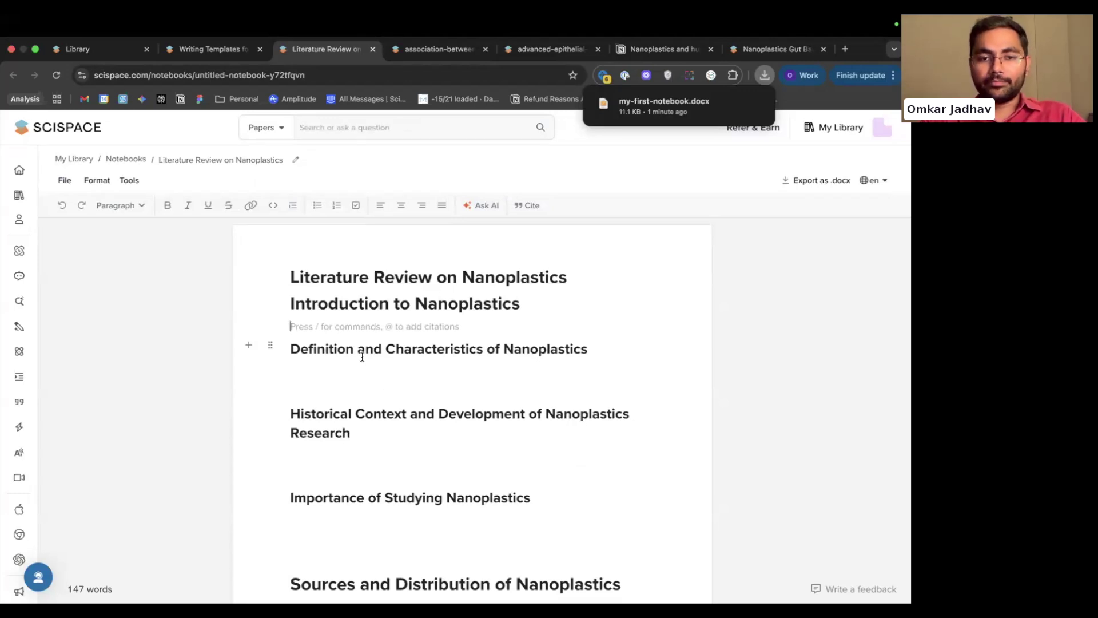
left_click(343, 369)
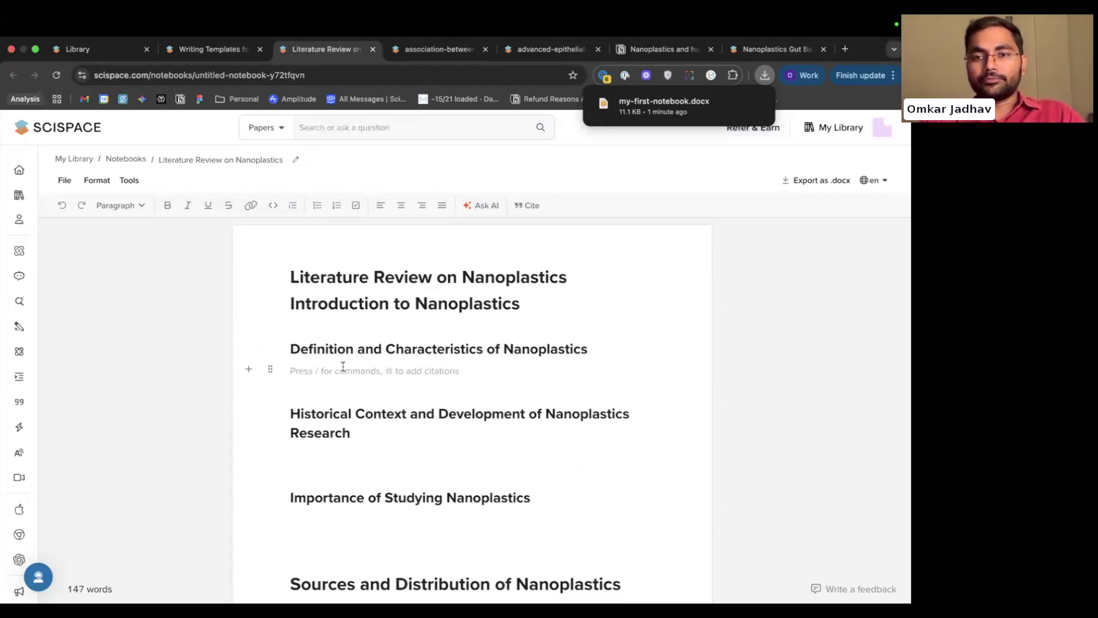
key("ctrl+Right")
key("ctrl+Right")
key("ctrl+Left")
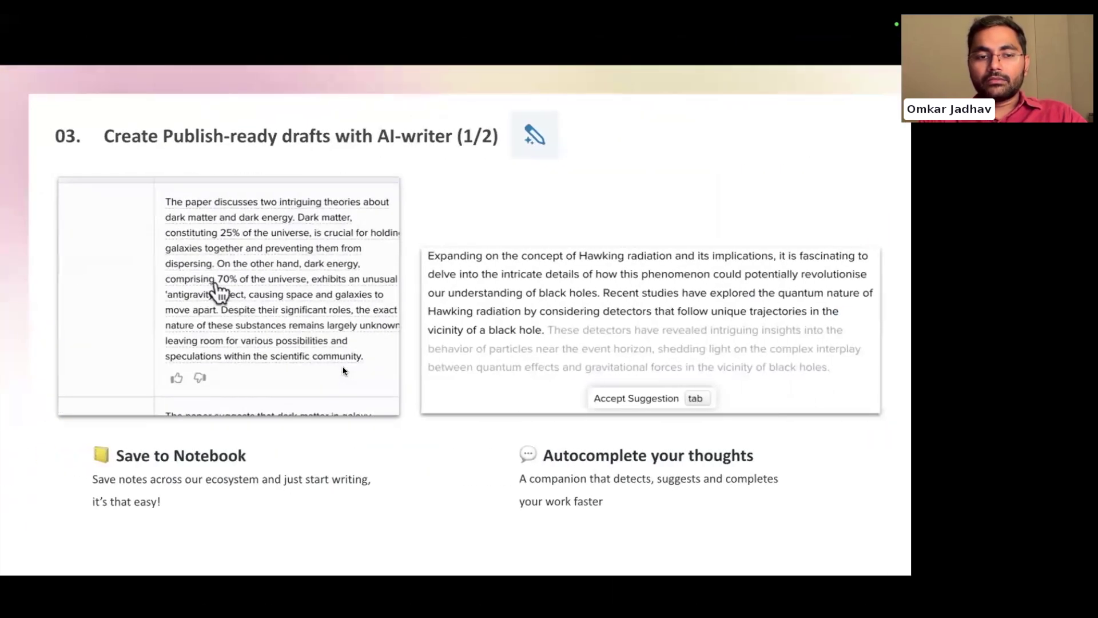
key("Right")
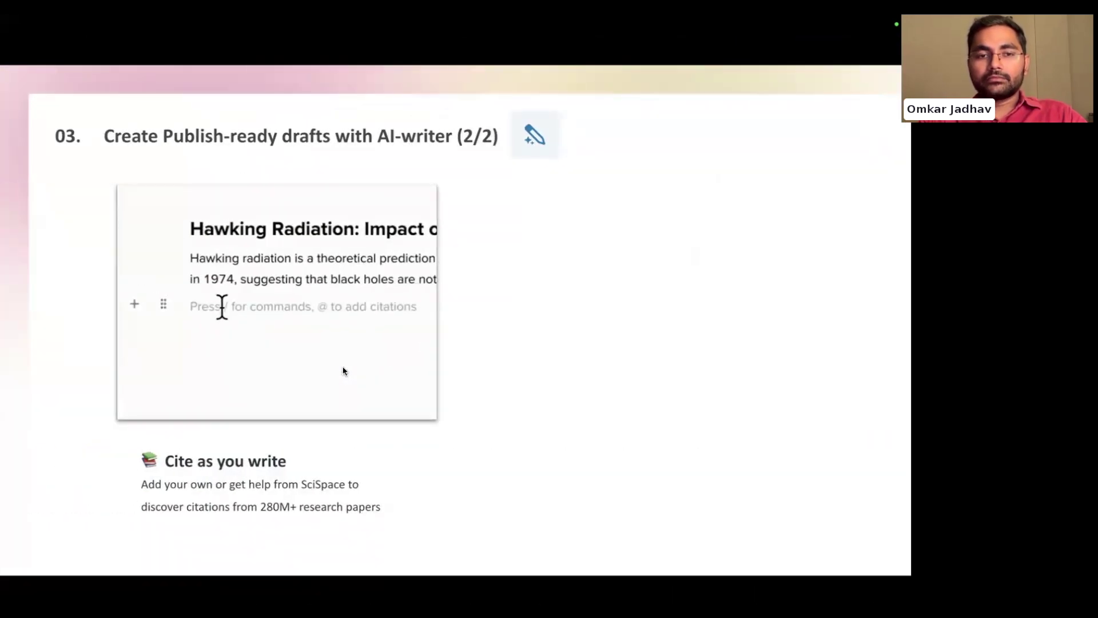